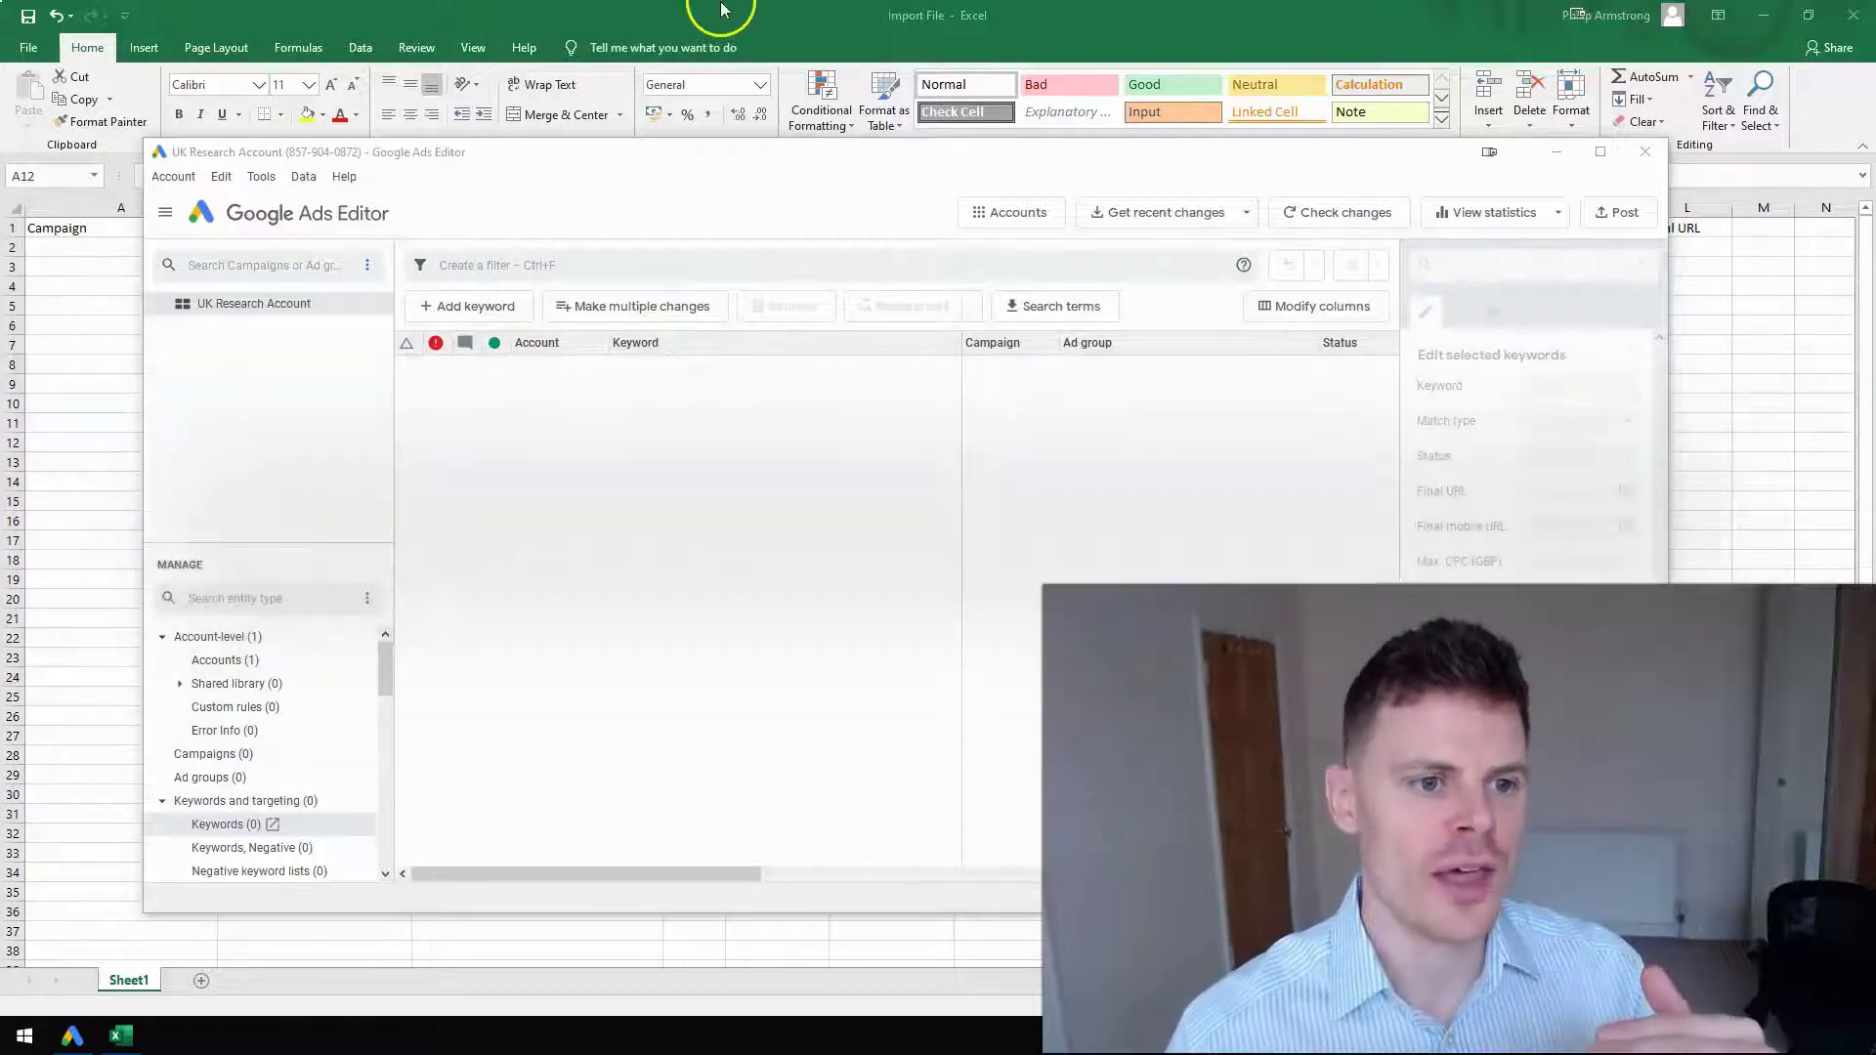
Step: Switch from Google Ads Editor to the Excel import sheet holding the 25 London law keywords
key(alt+Tab)
click(717, 409)
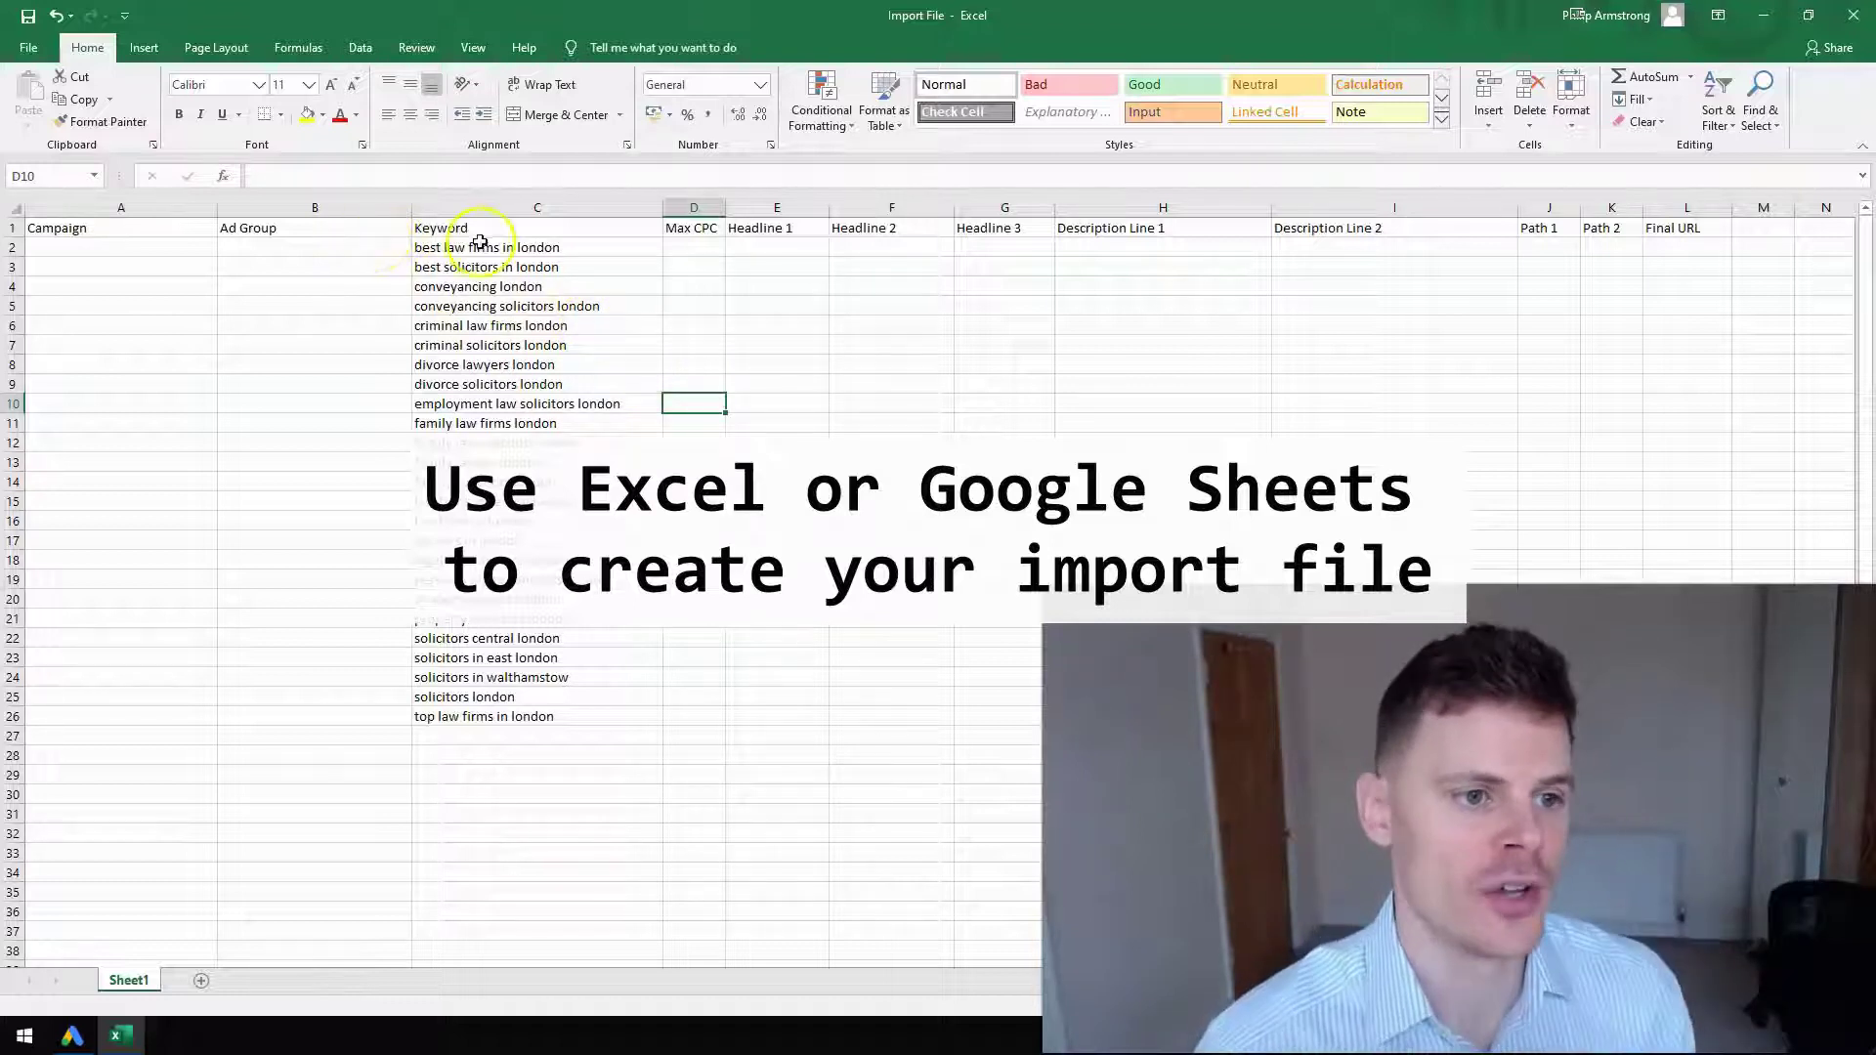
click(482, 207)
click(293, 285)
click(294, 203)
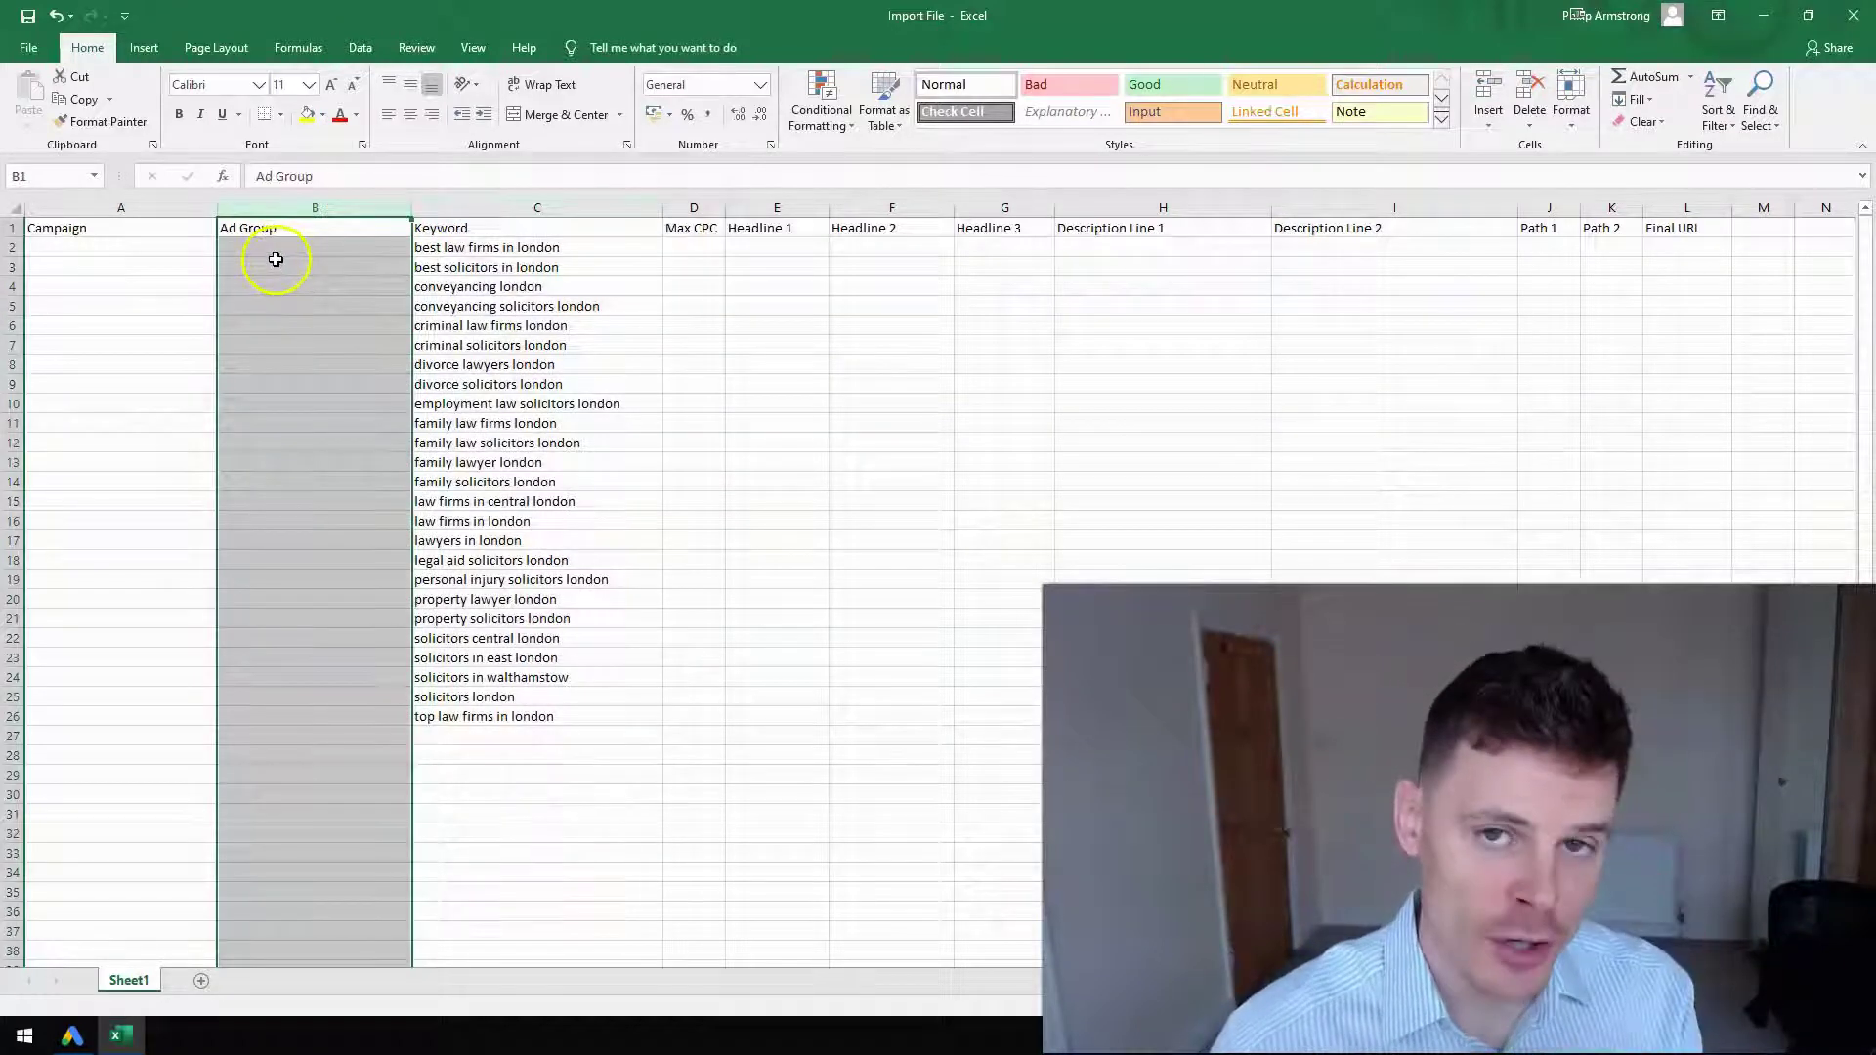
click(91, 207)
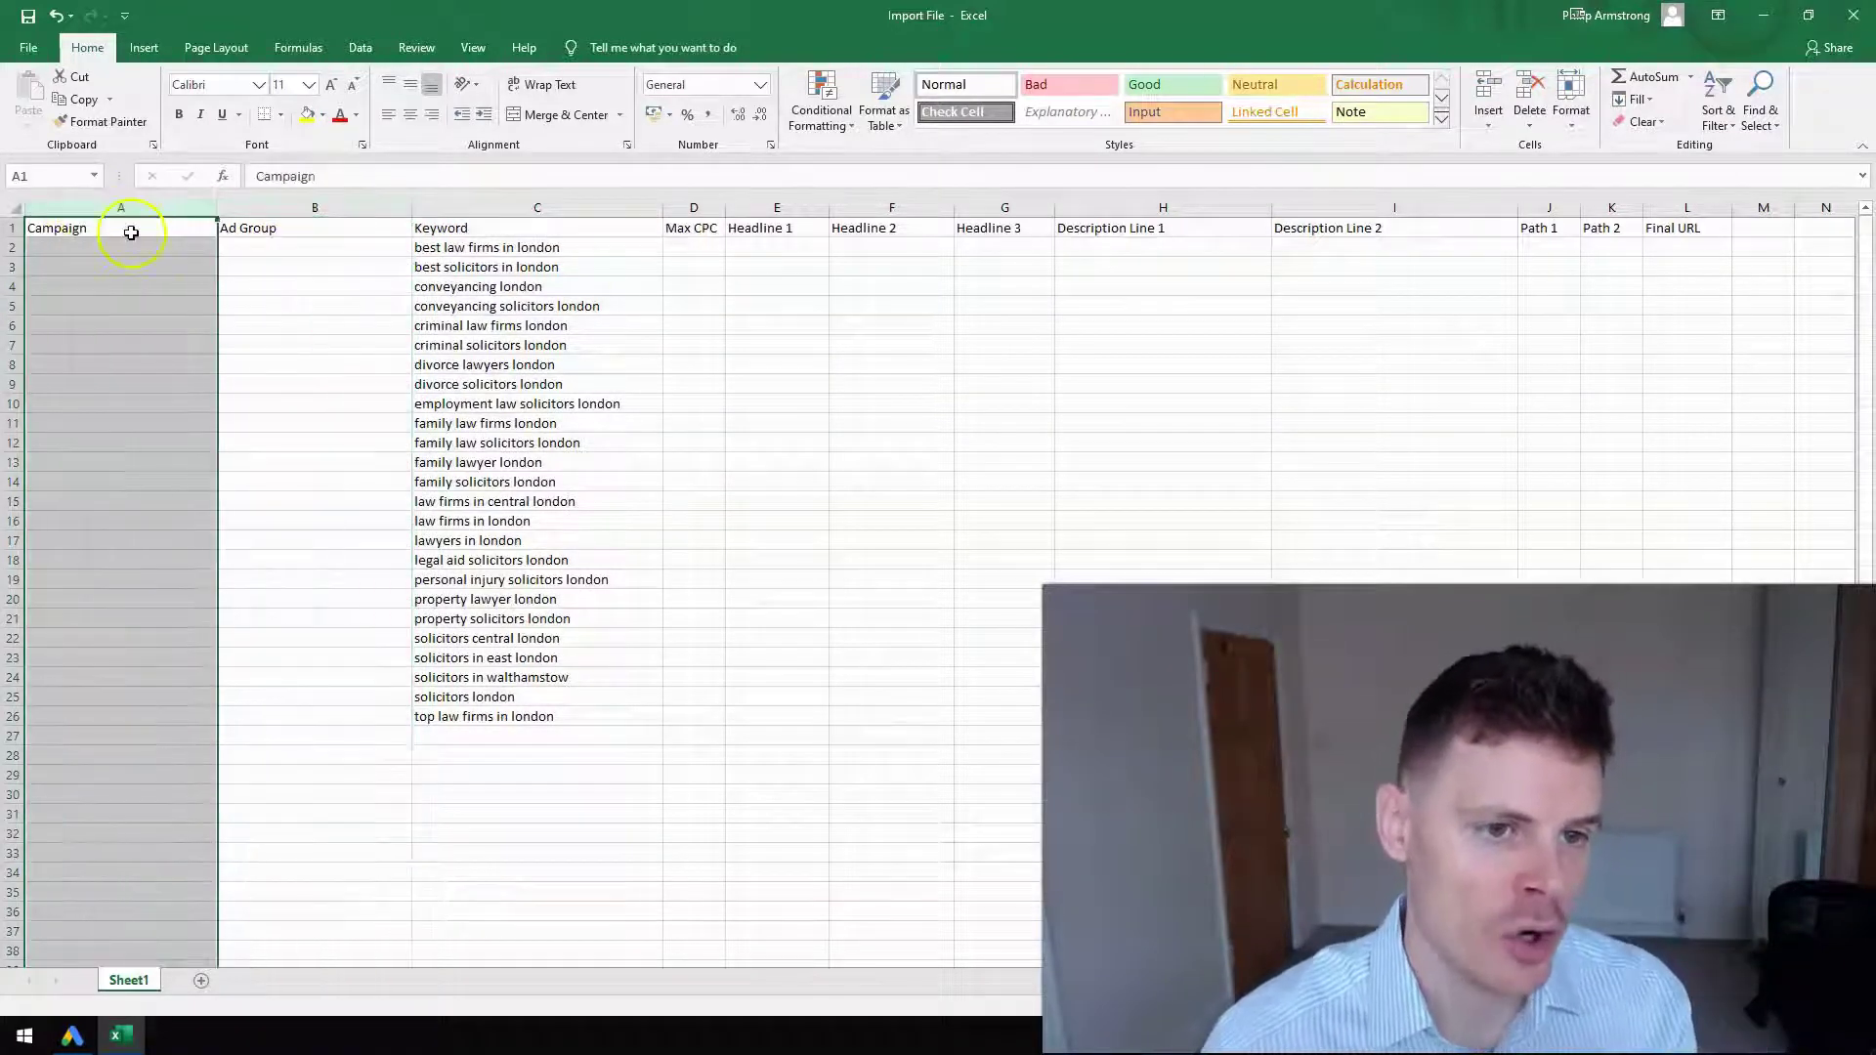
click(694, 208)
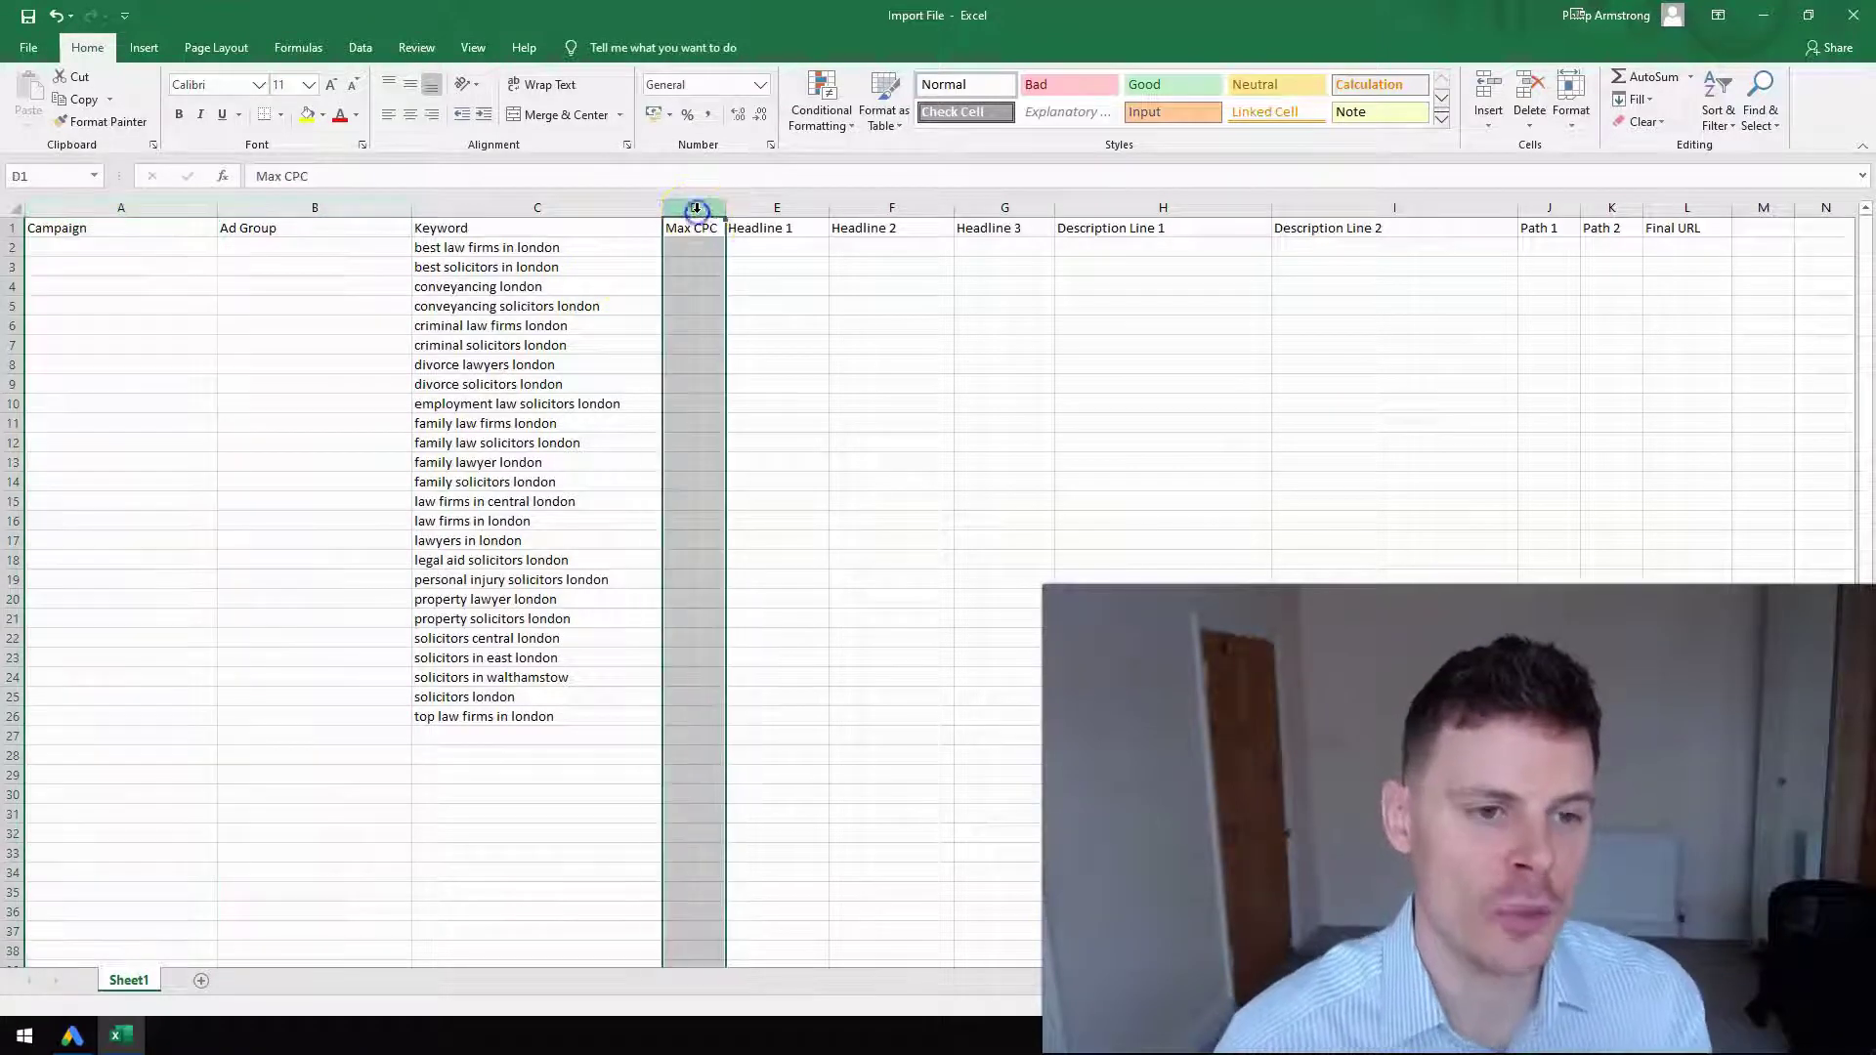
click(696, 228)
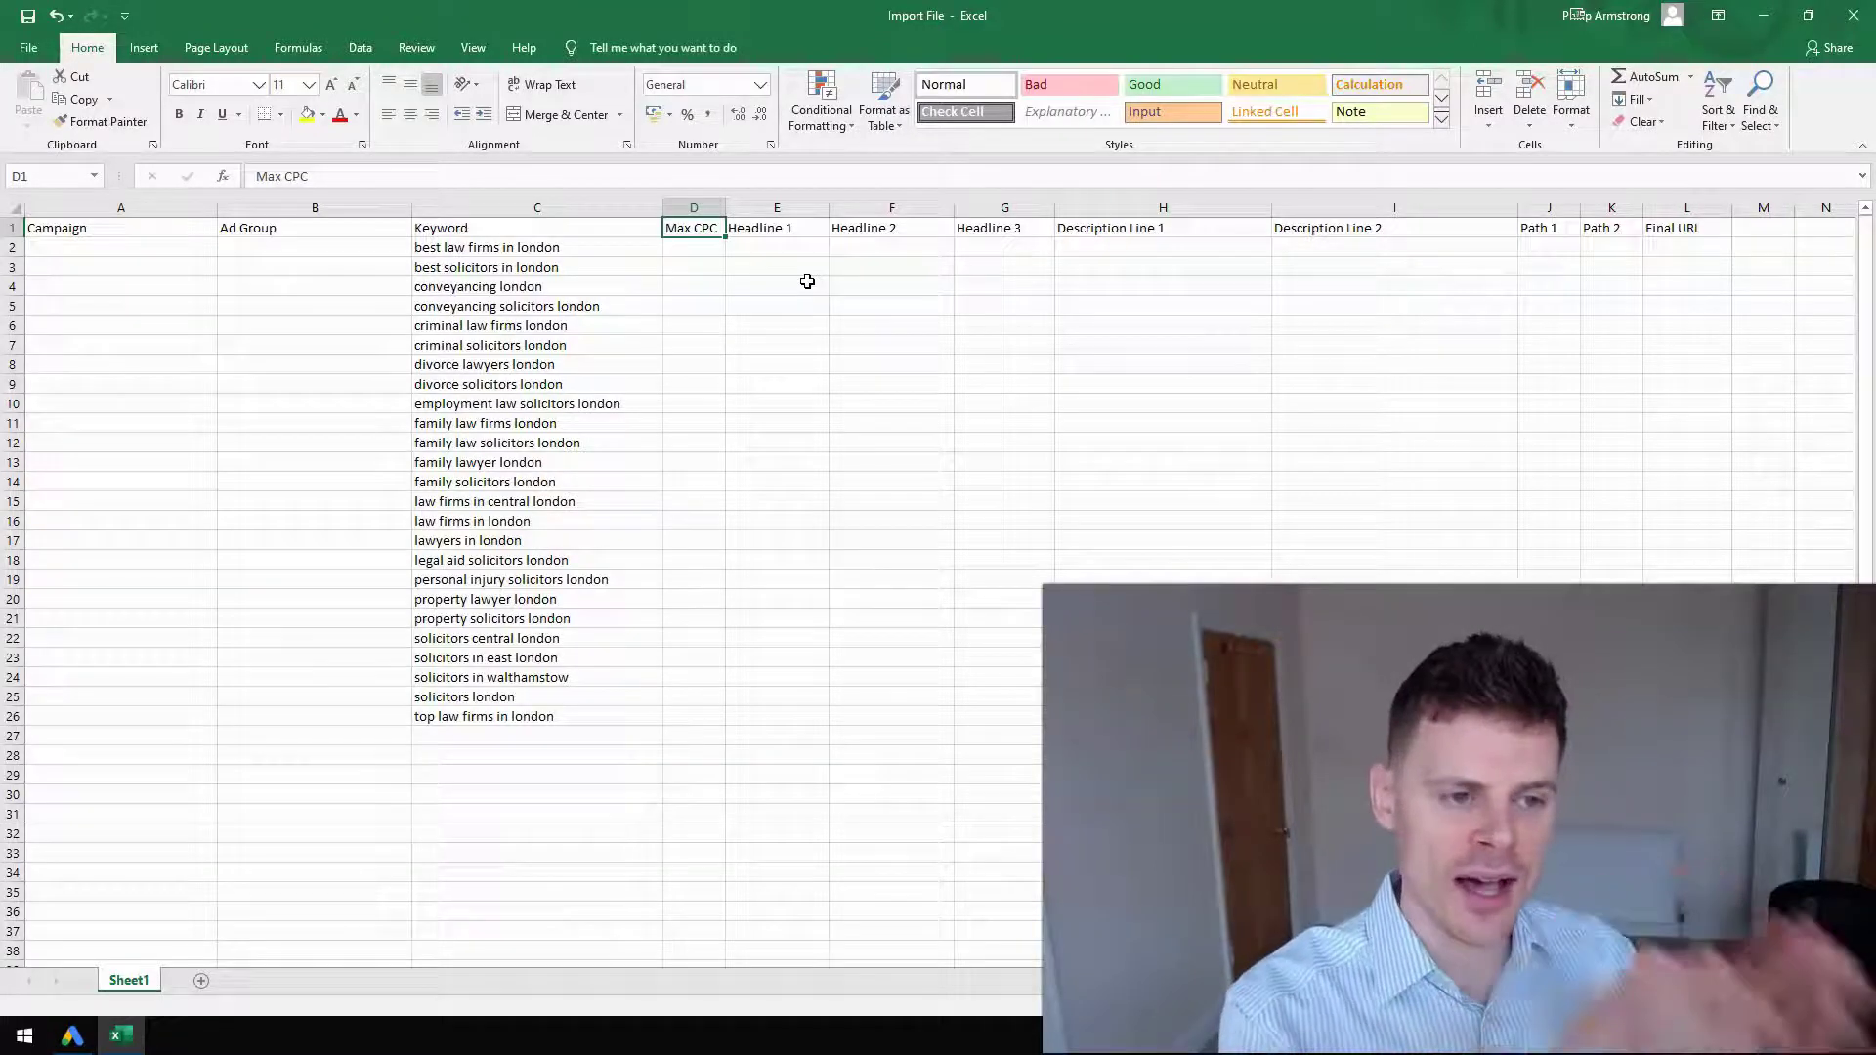
key(Right)
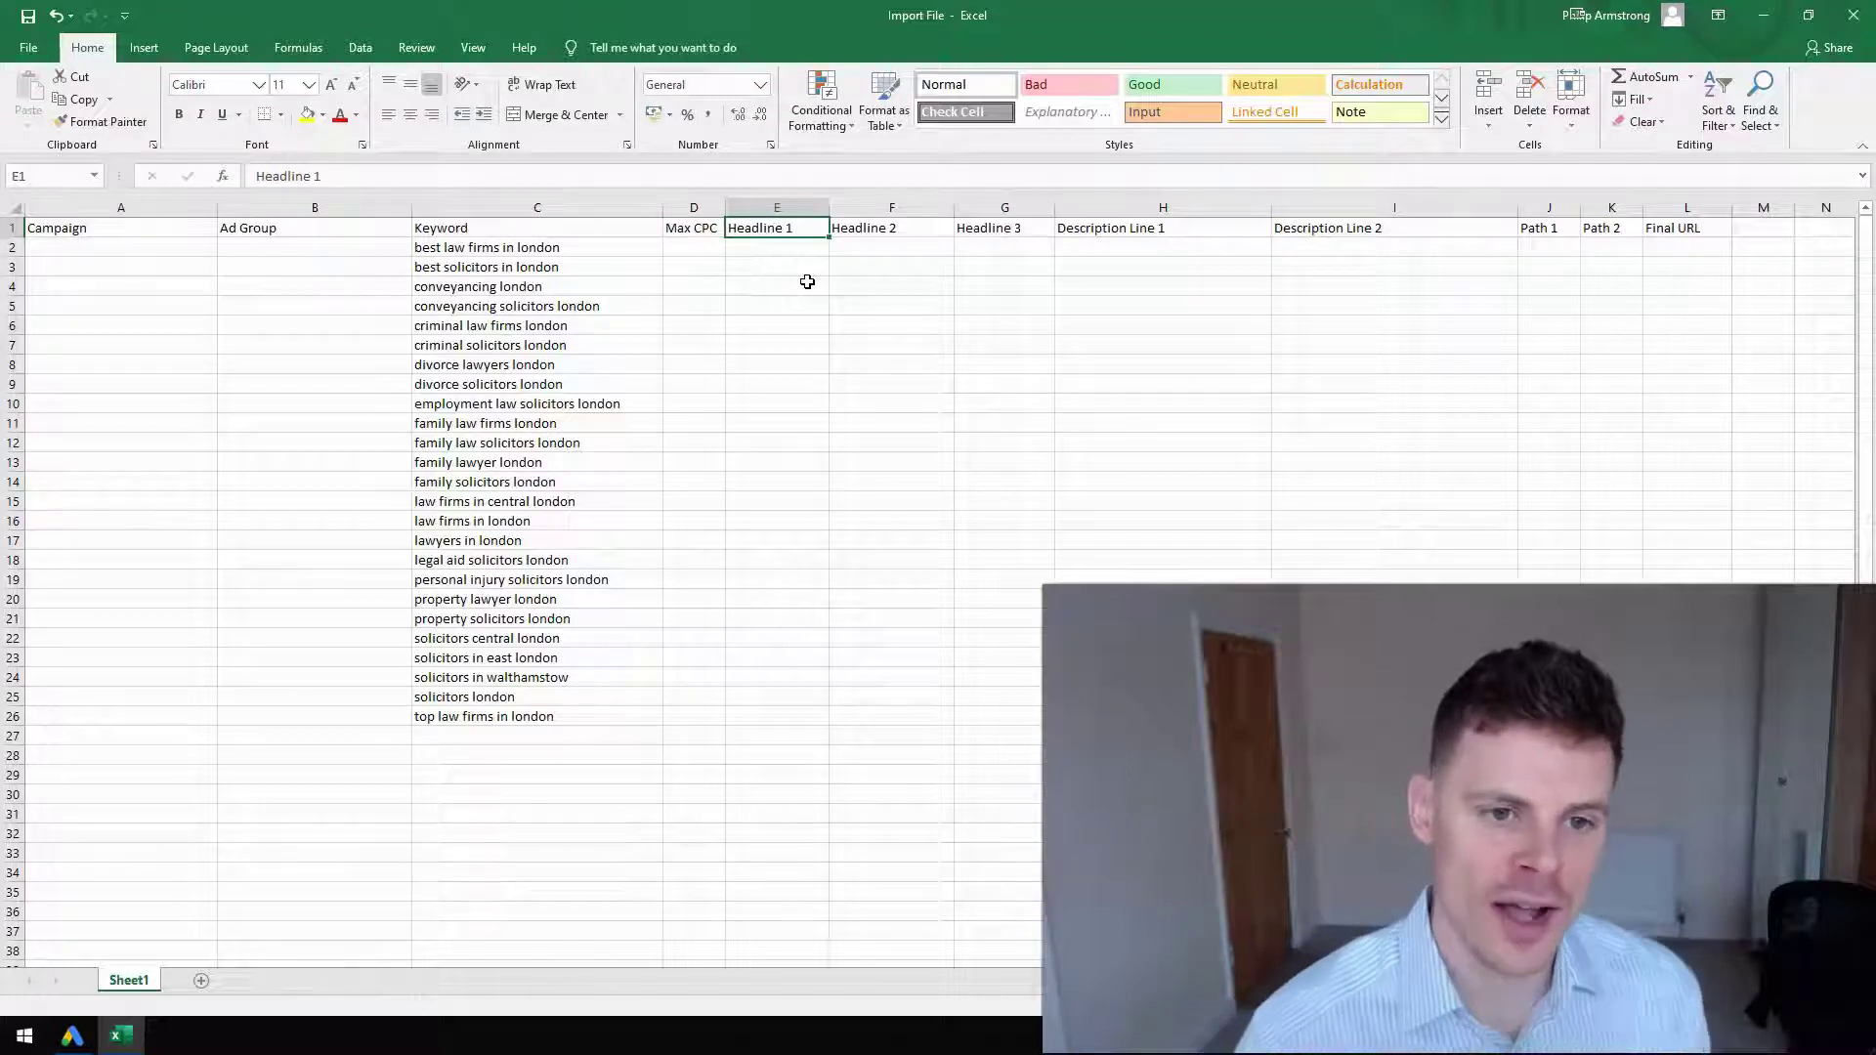
key(Right)
key(Right)
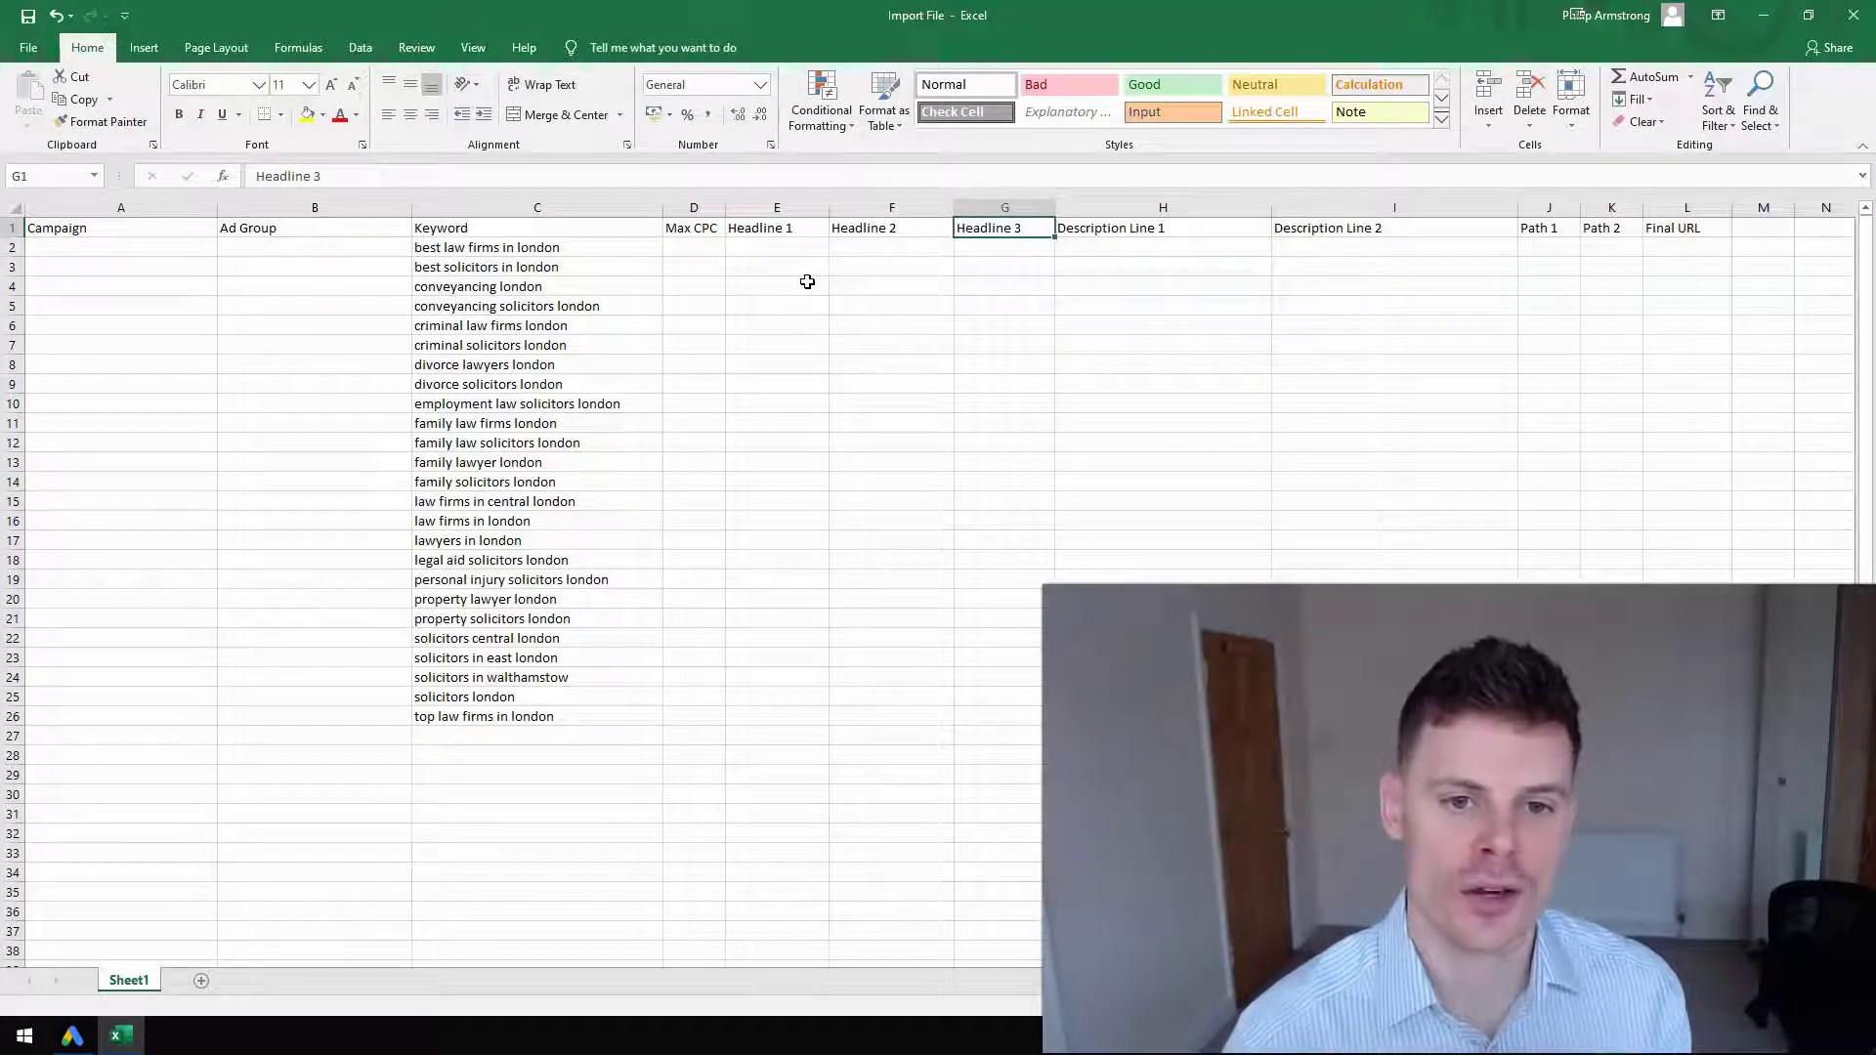
key(Right)
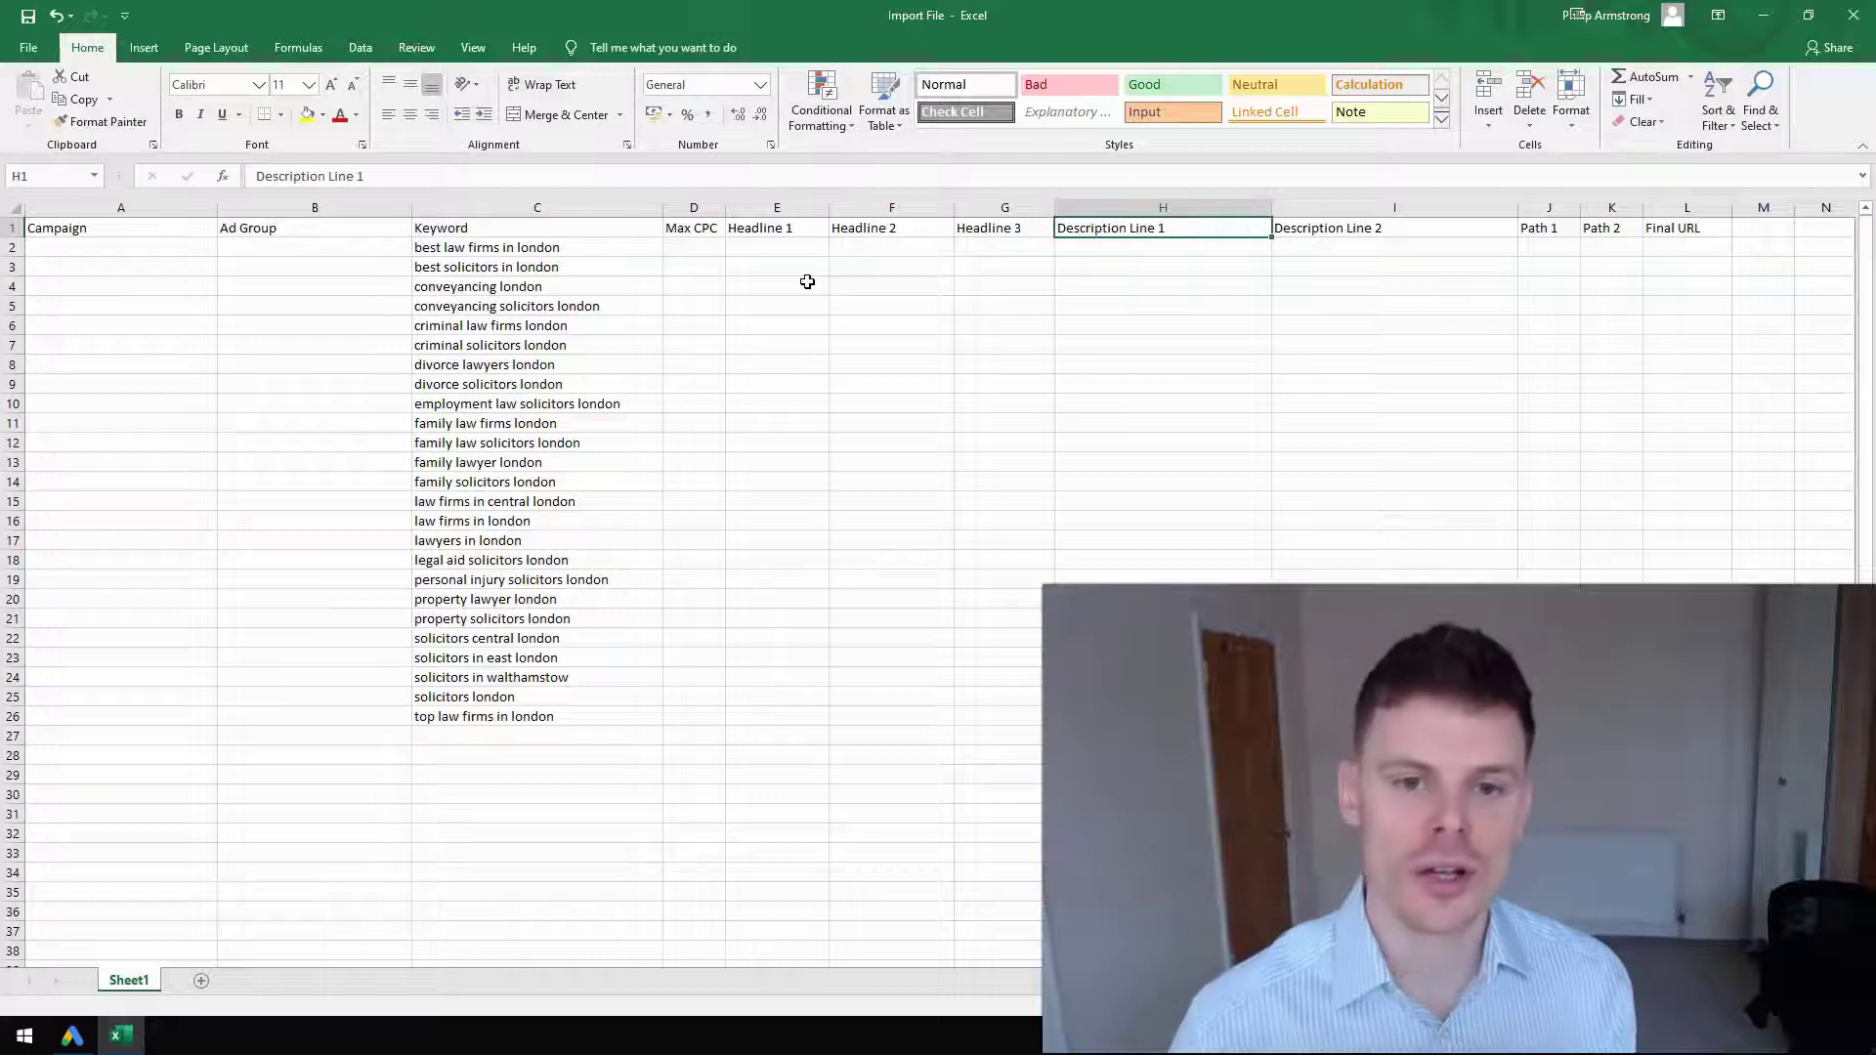
key(Right)
key(Right)
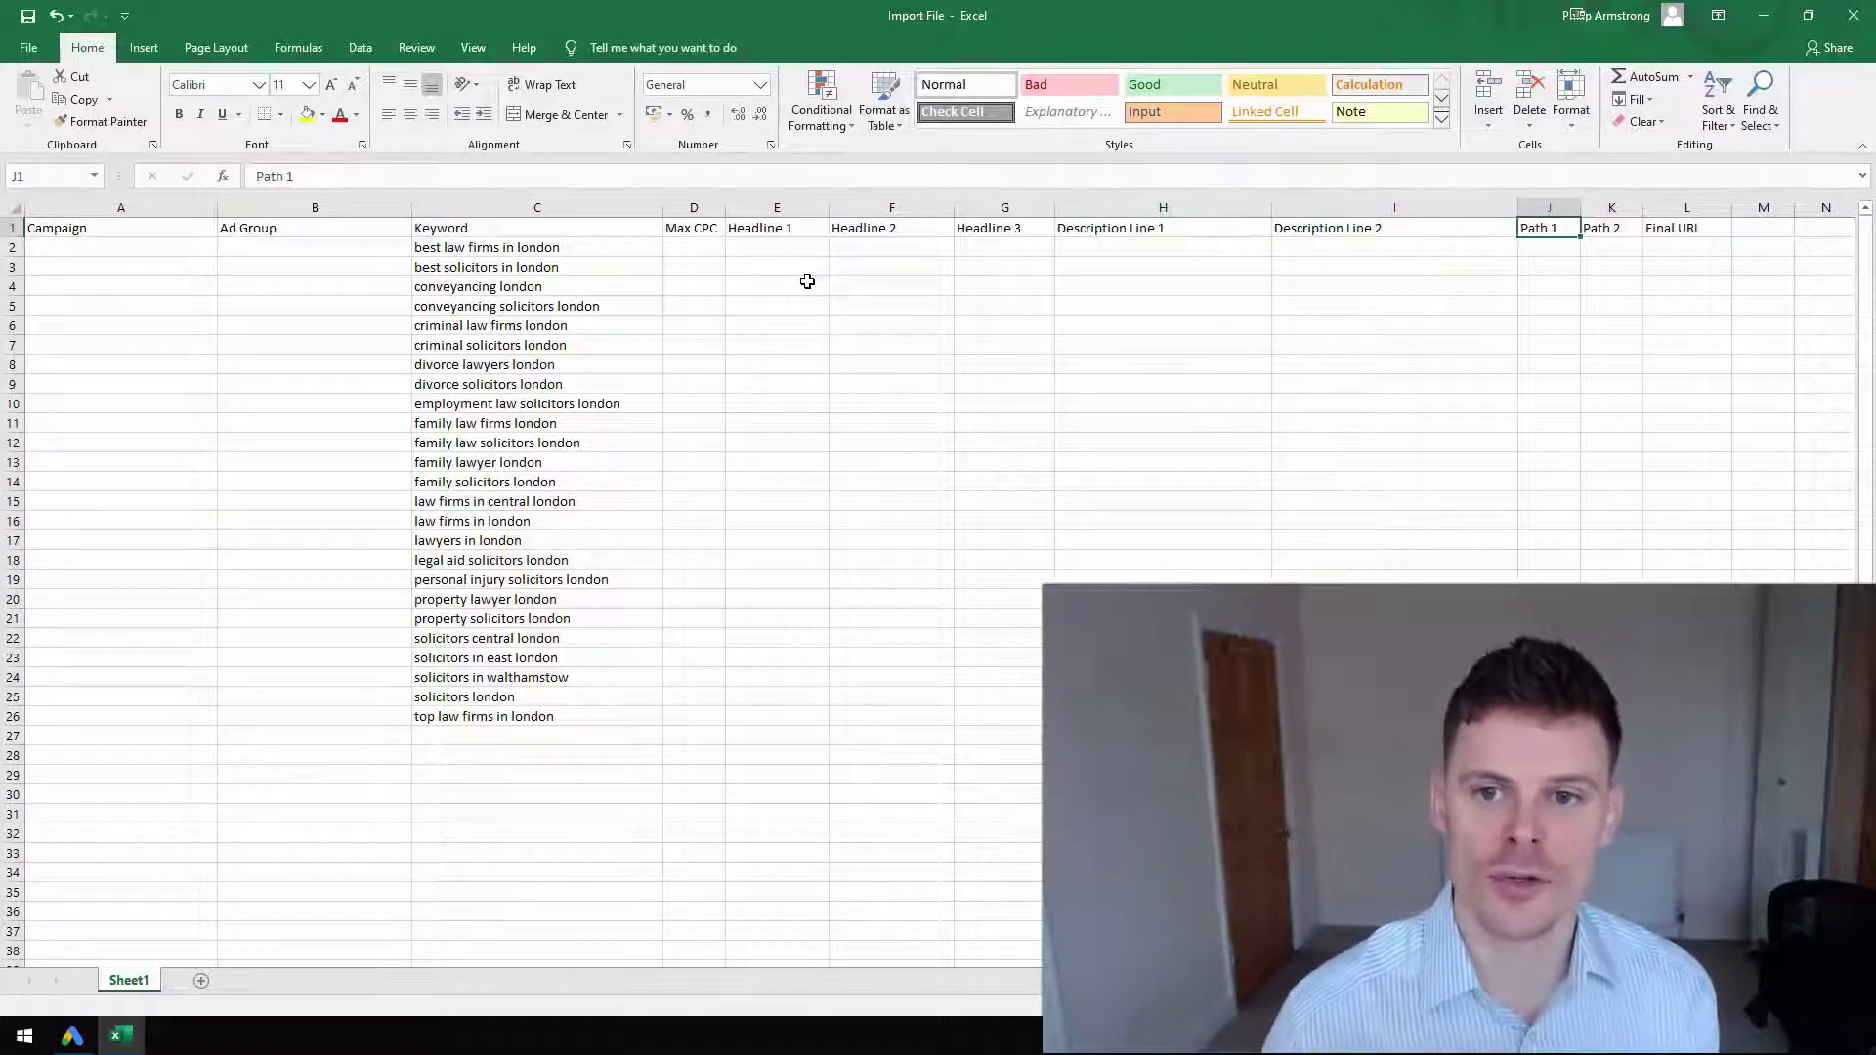
key(Right)
key(Right)
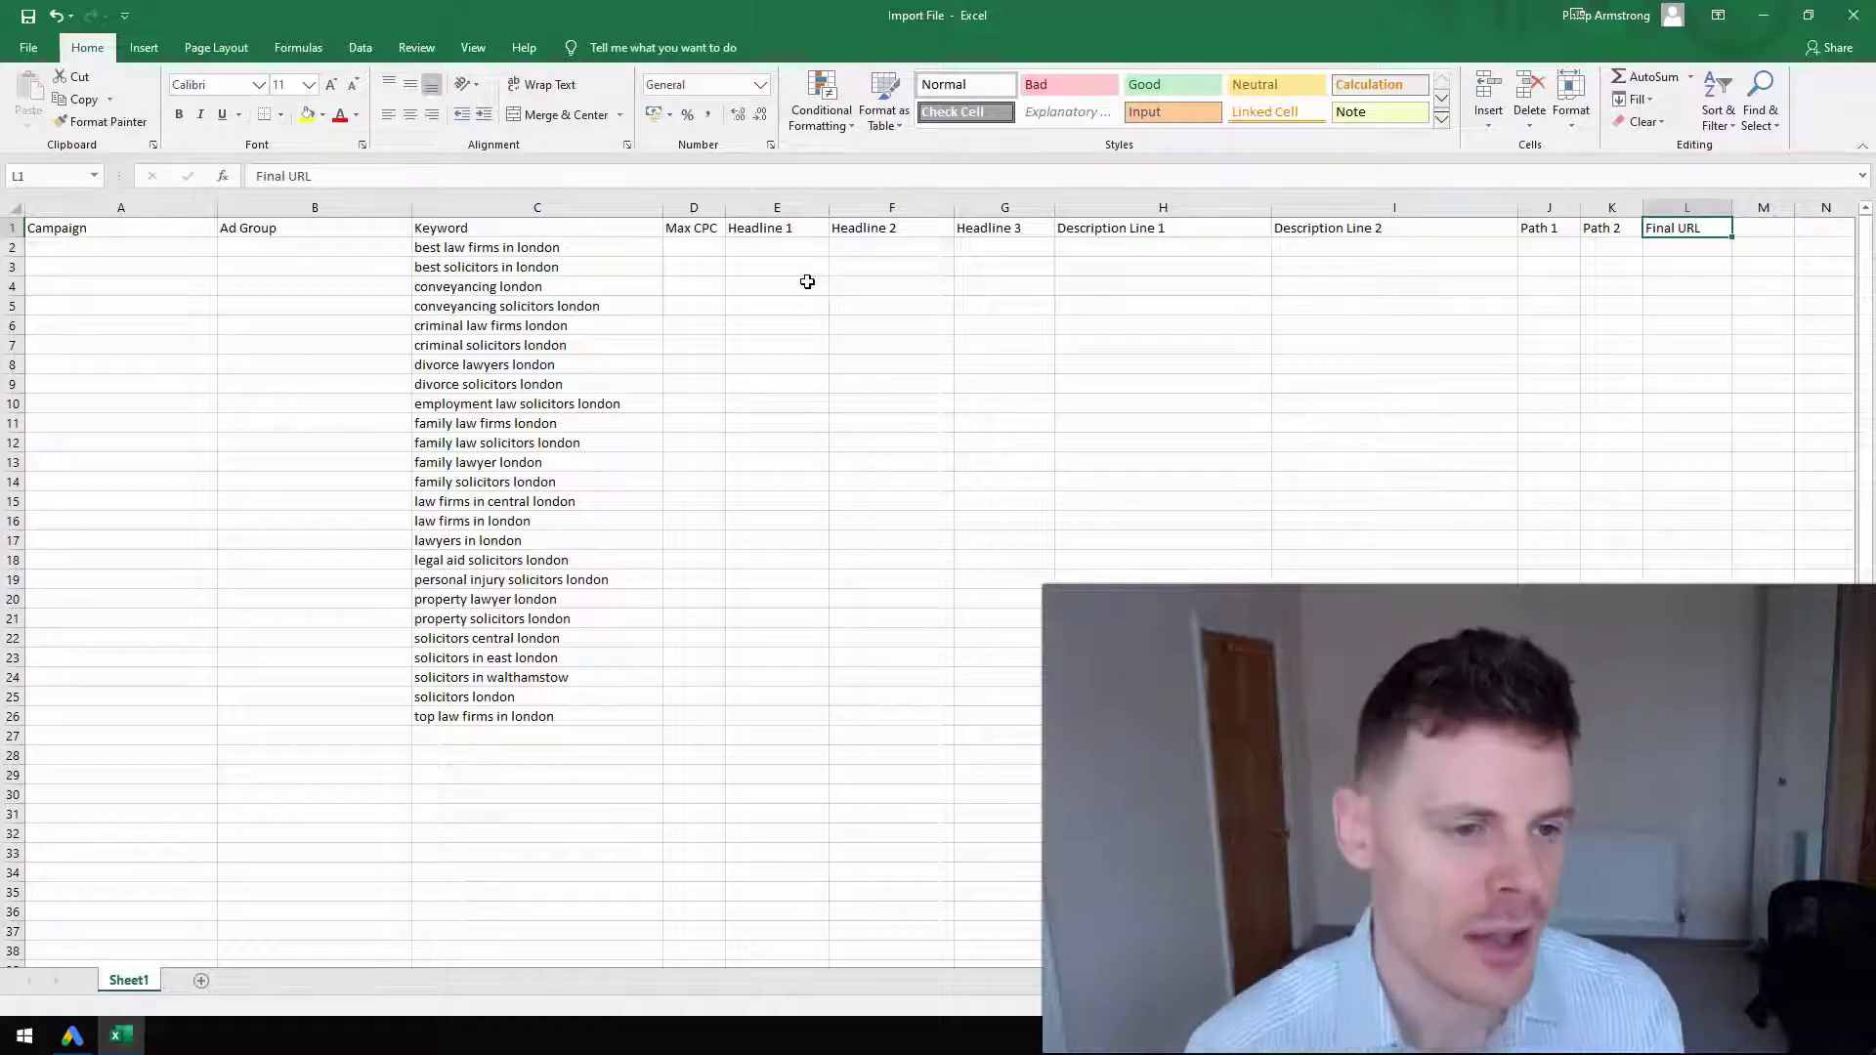
key(Left)
key(Left)
key(Left)
key(Left)
key(Left)
key(Left)
key(Left)
key(Left)
key(Left)
key(Left)
key(Left)
key(Down)
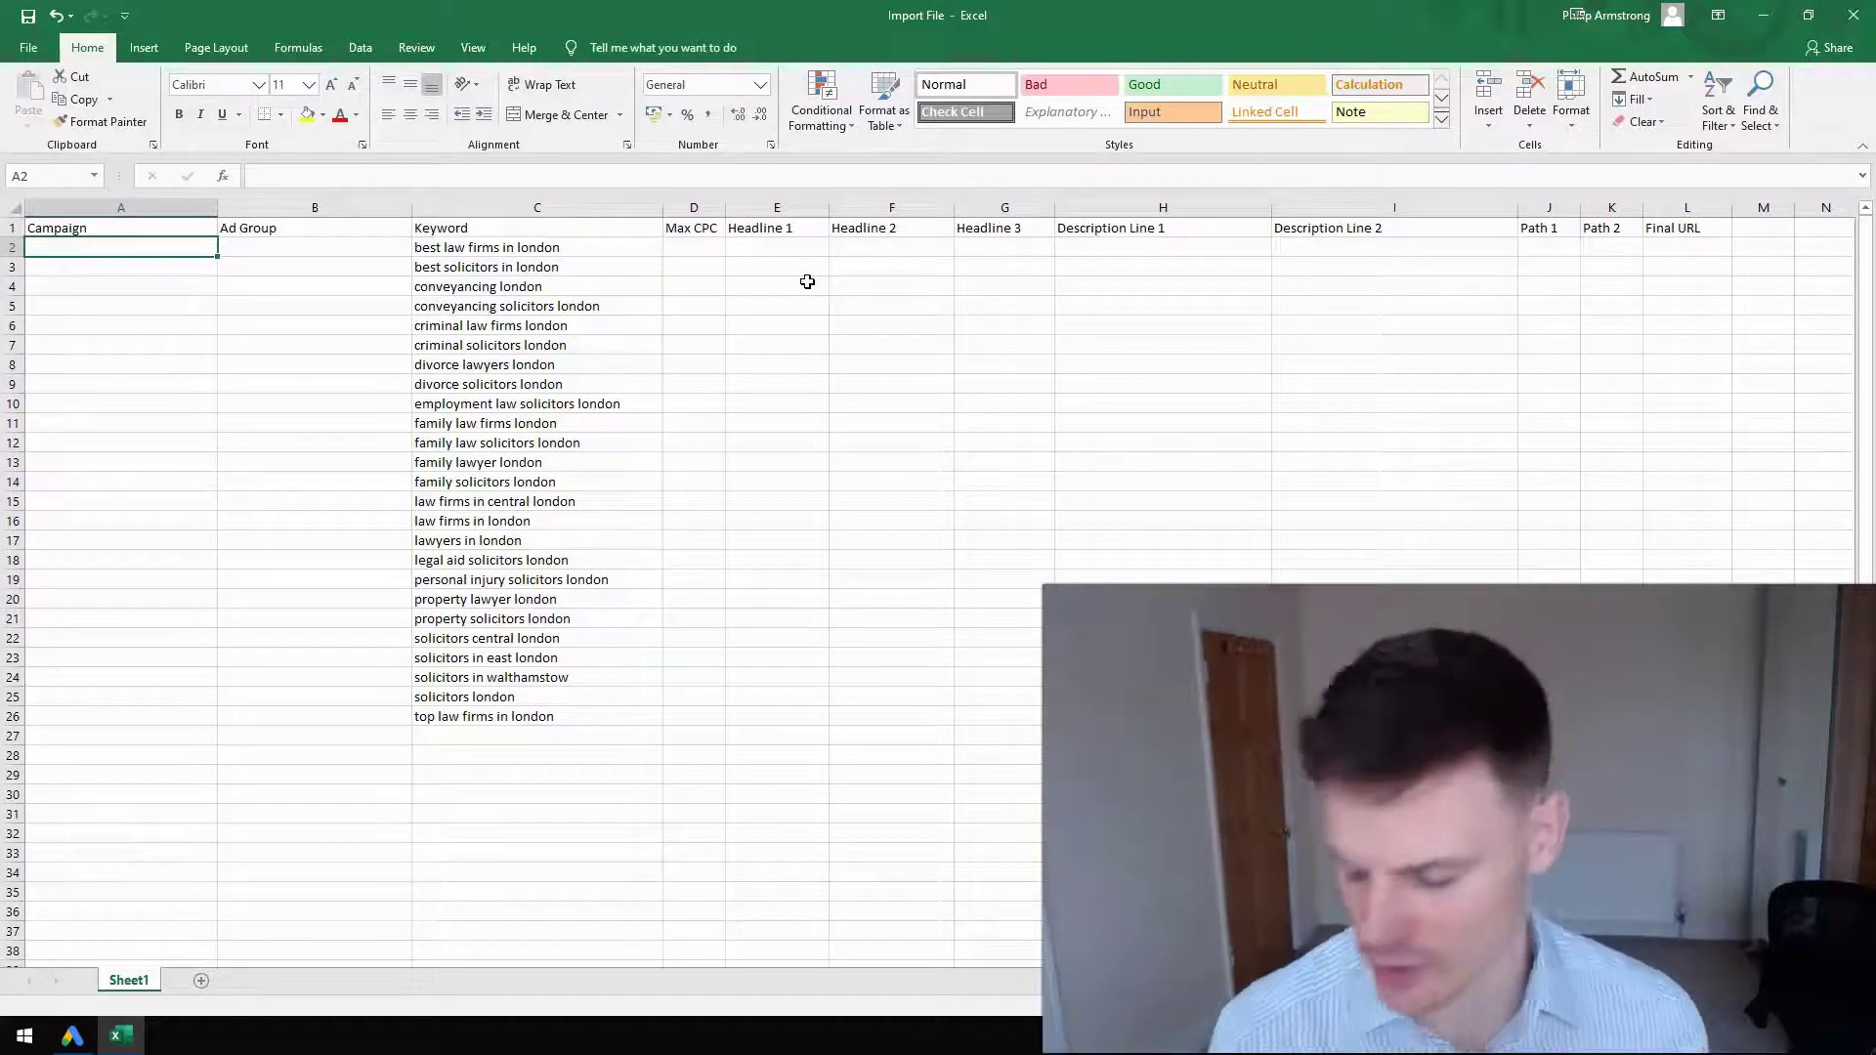
Step: Enter 'Solicitors London' in A2 and copy it down through A26
text(Solicitors London)
key(Return)
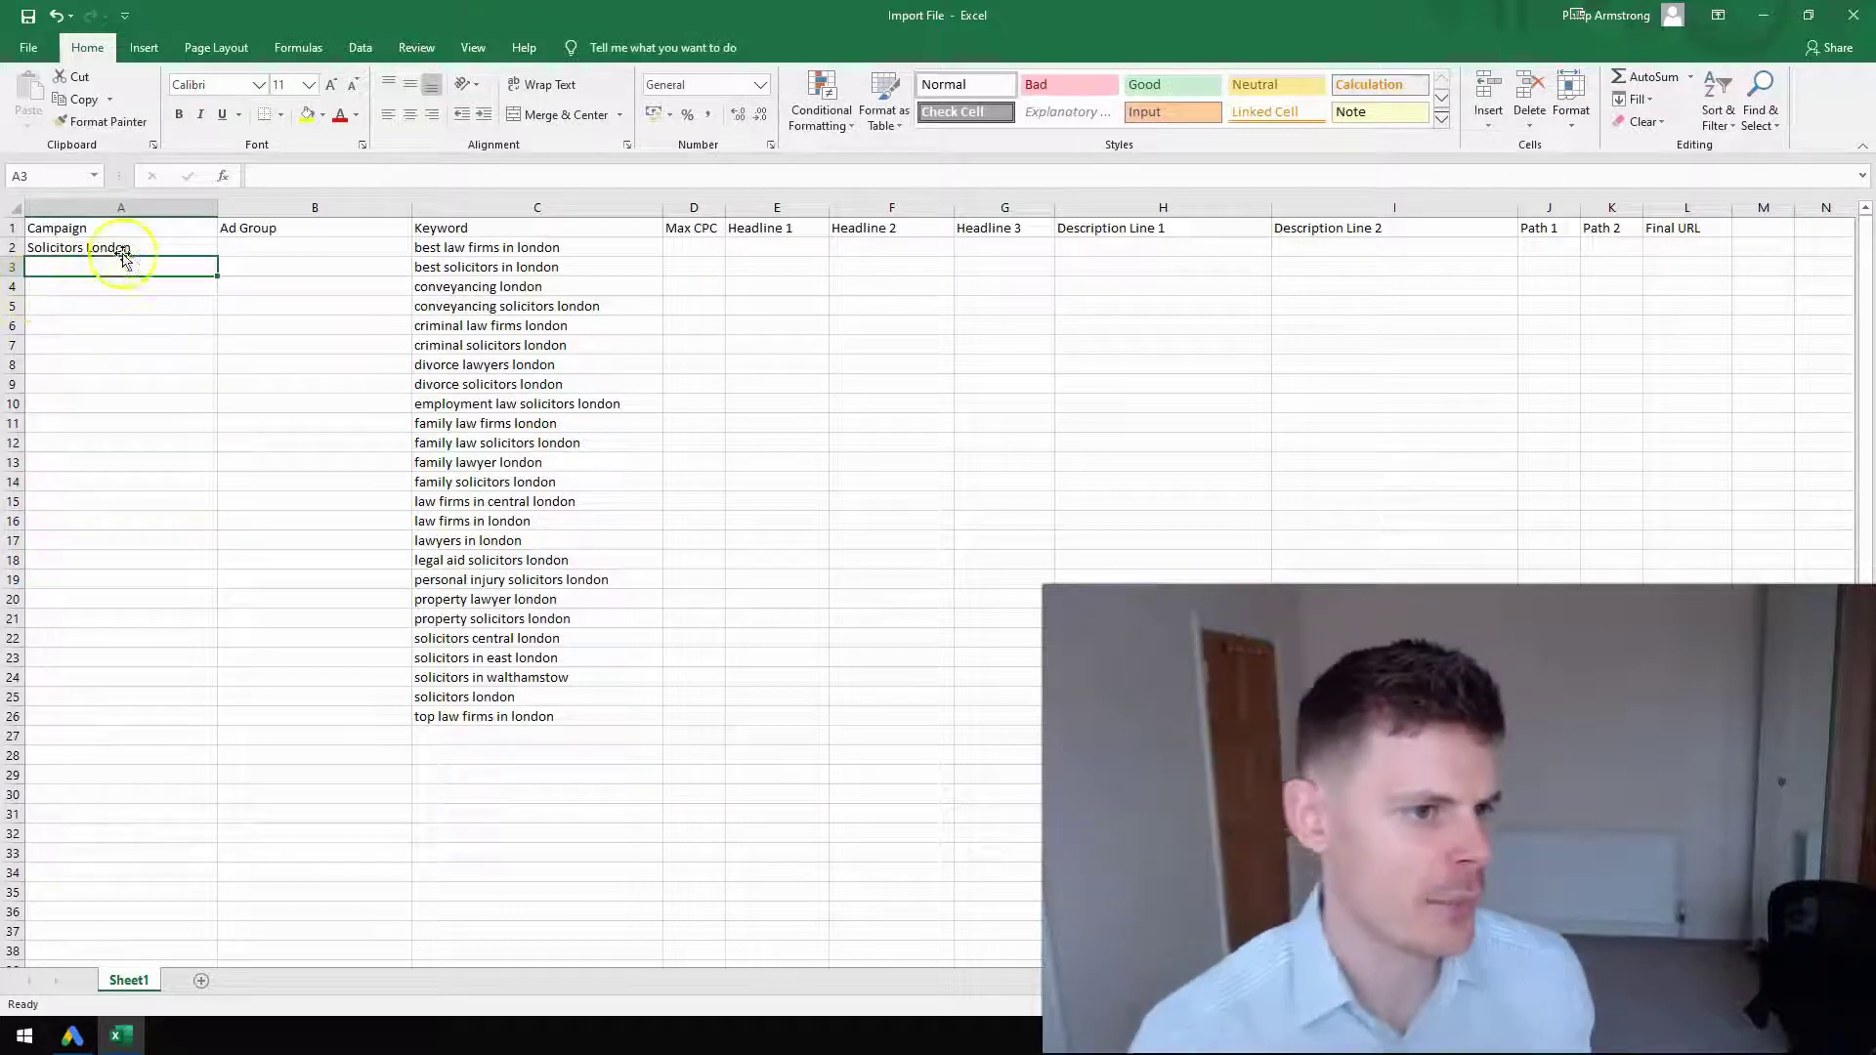
click(122, 250)
drag(217, 257, 205, 724)
click(304, 247)
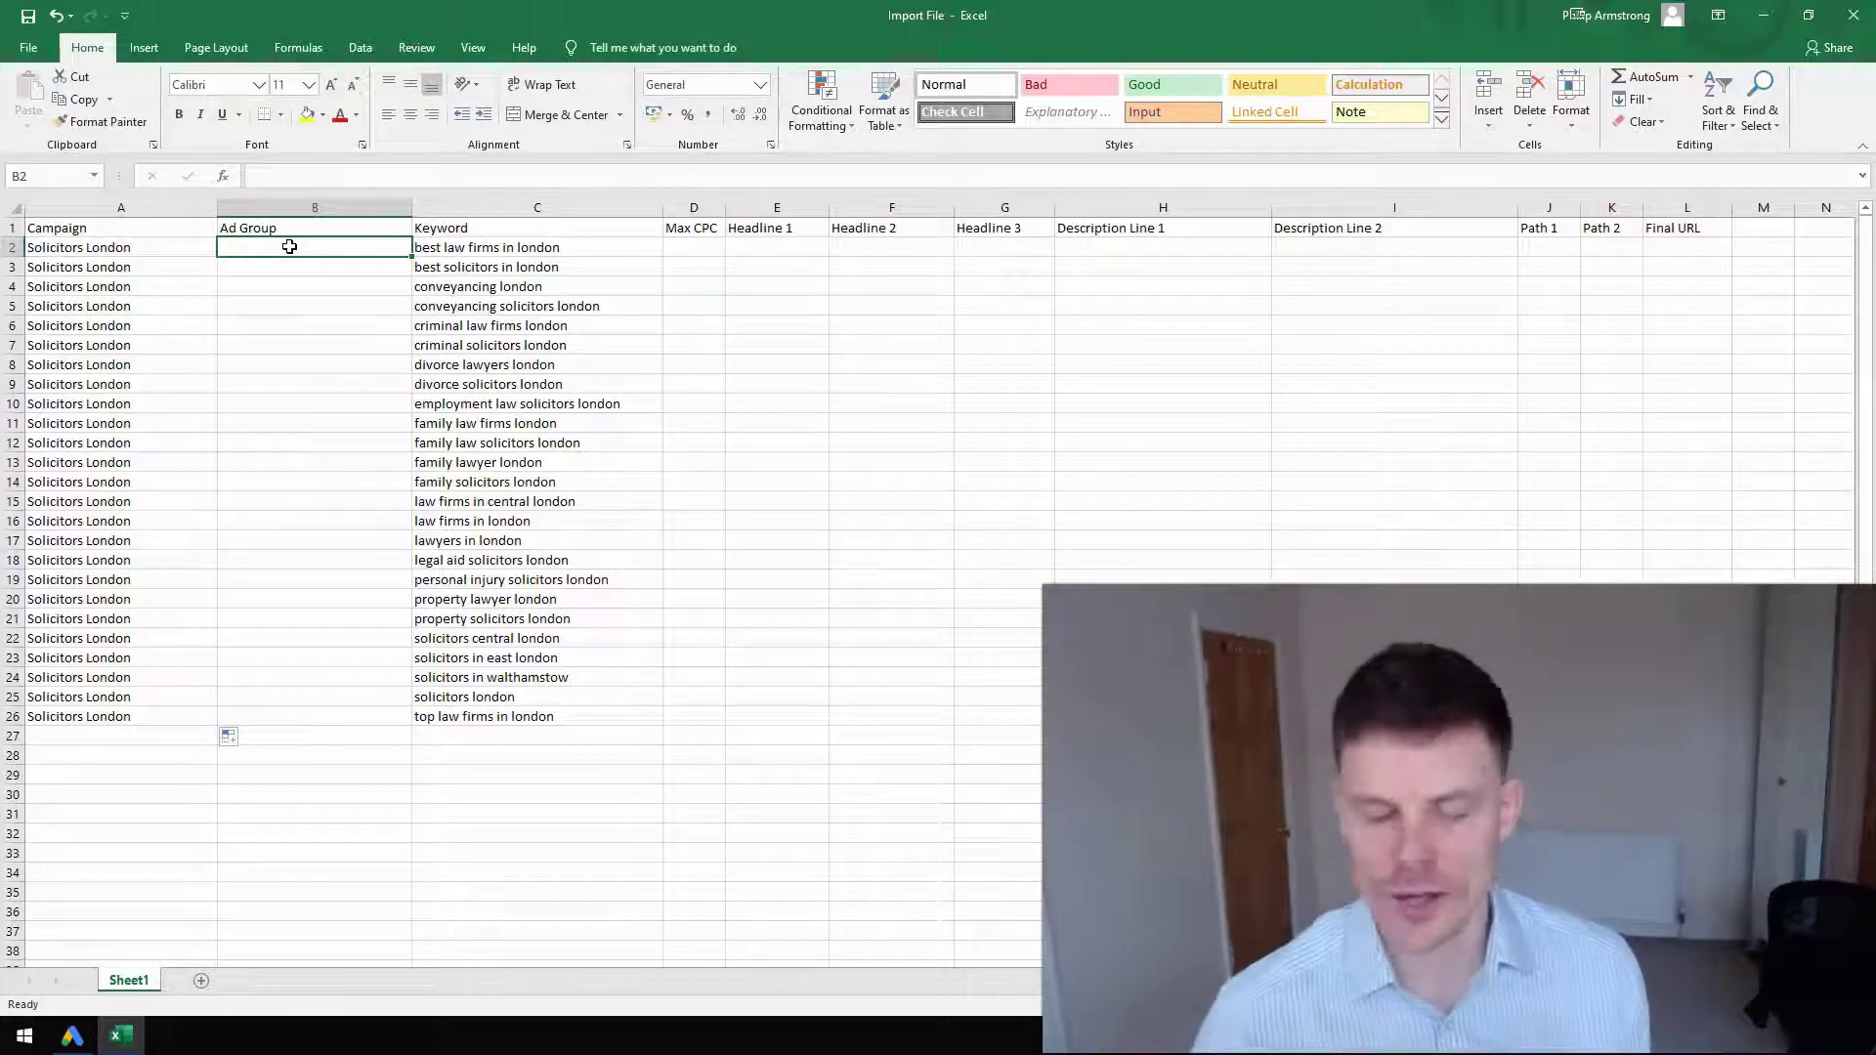
Step: Enter =PROPER(C2) in B2 and fill it down to row 26 for title-cased ad group names
click(310, 176)
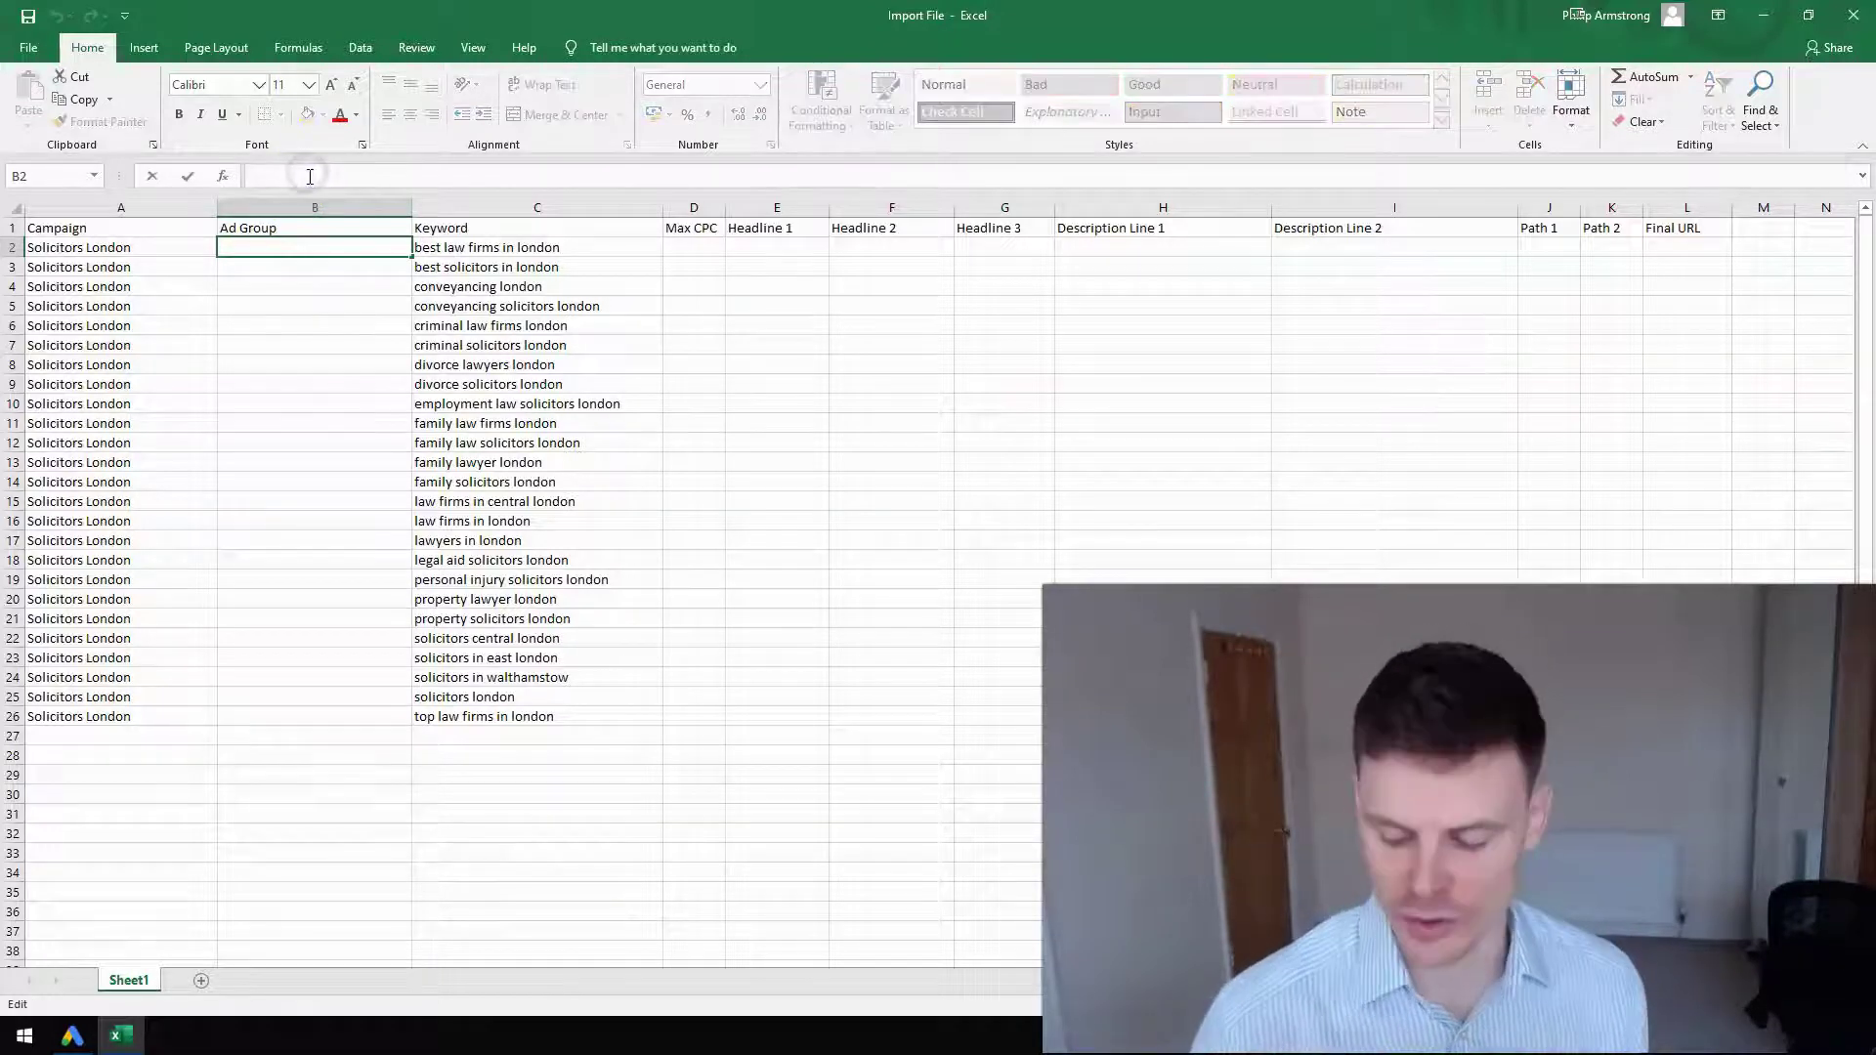
text(=Proper)
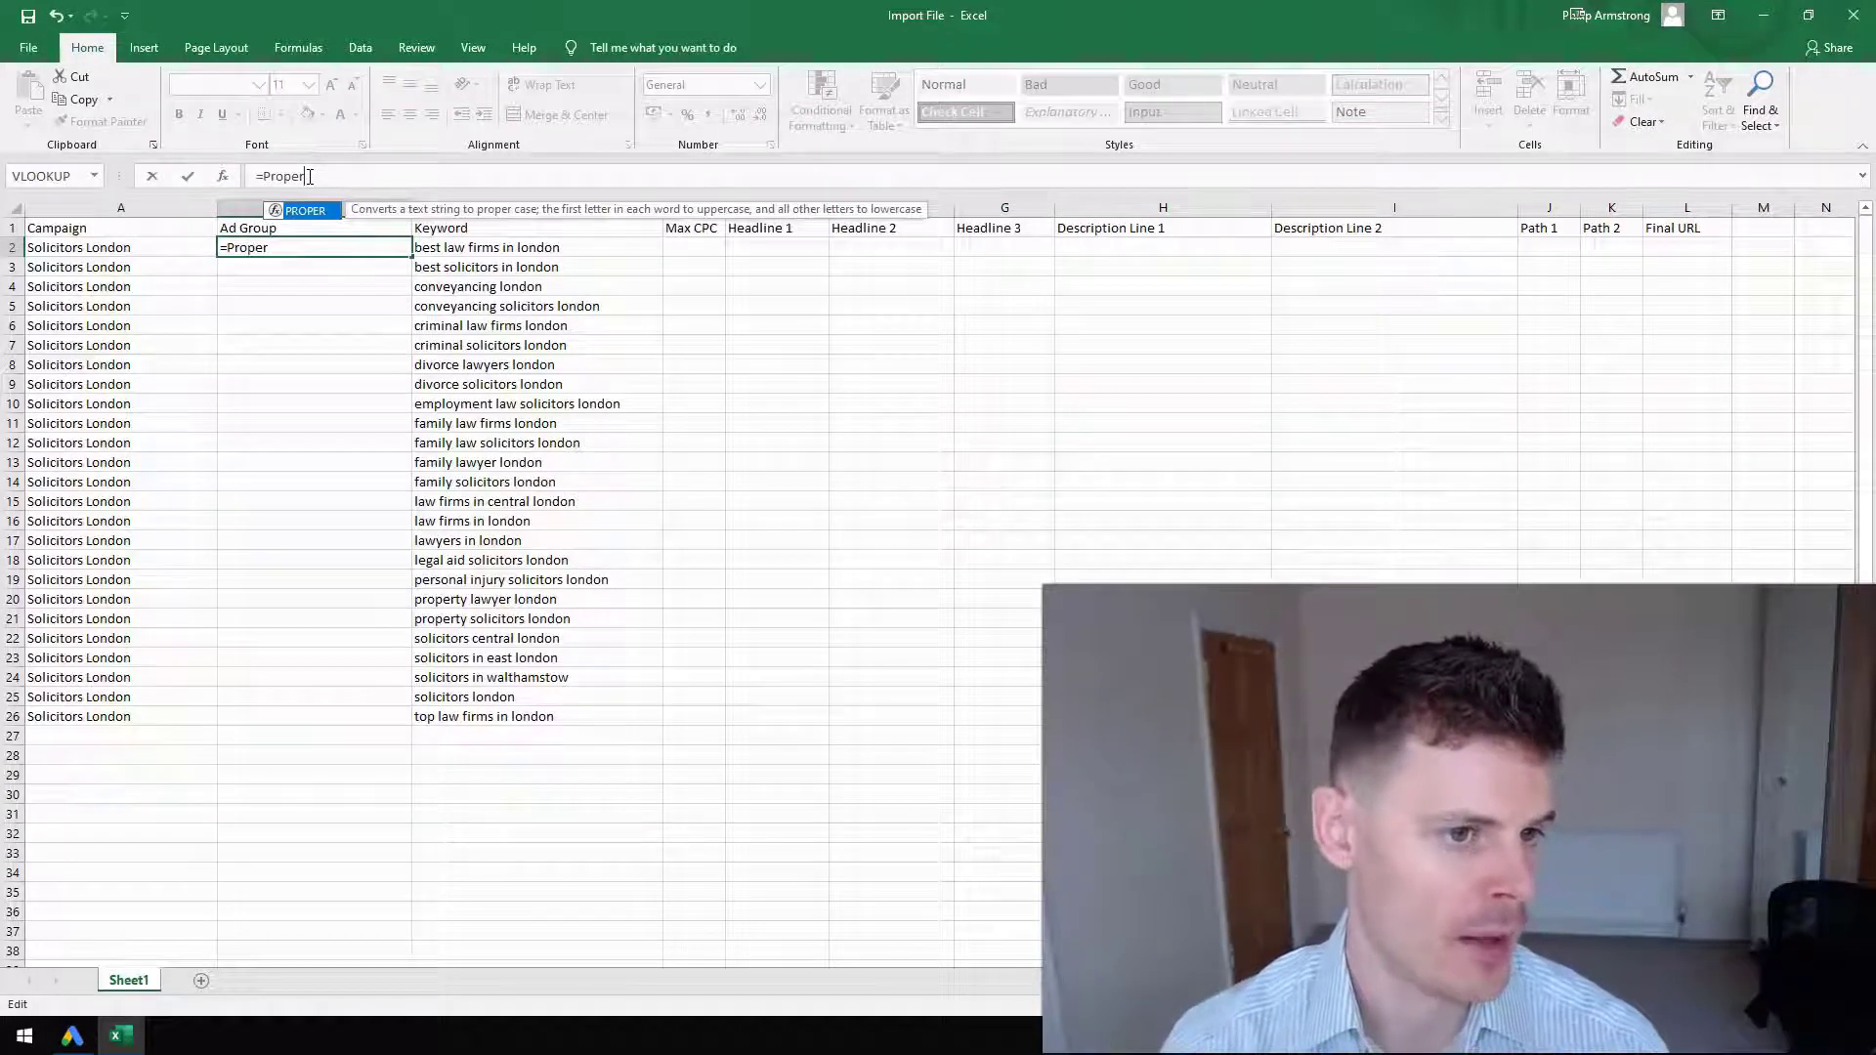
text((c)
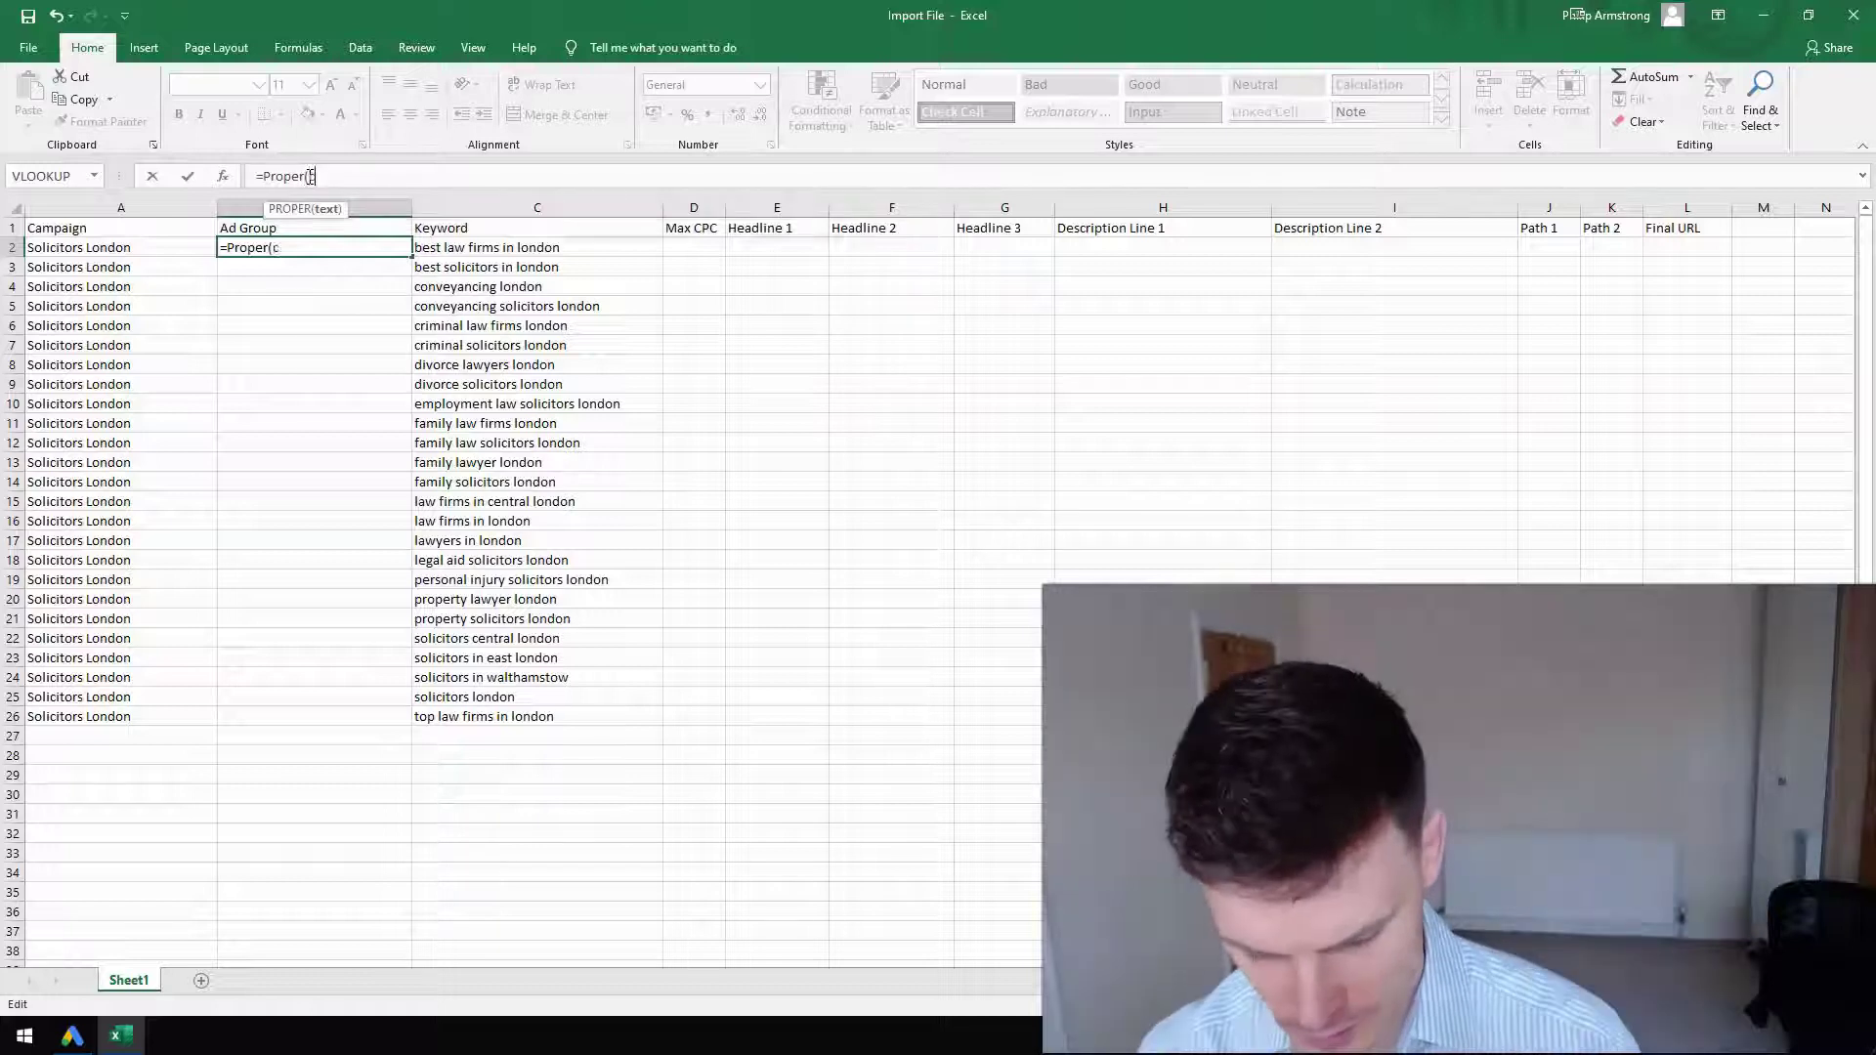
text(2))
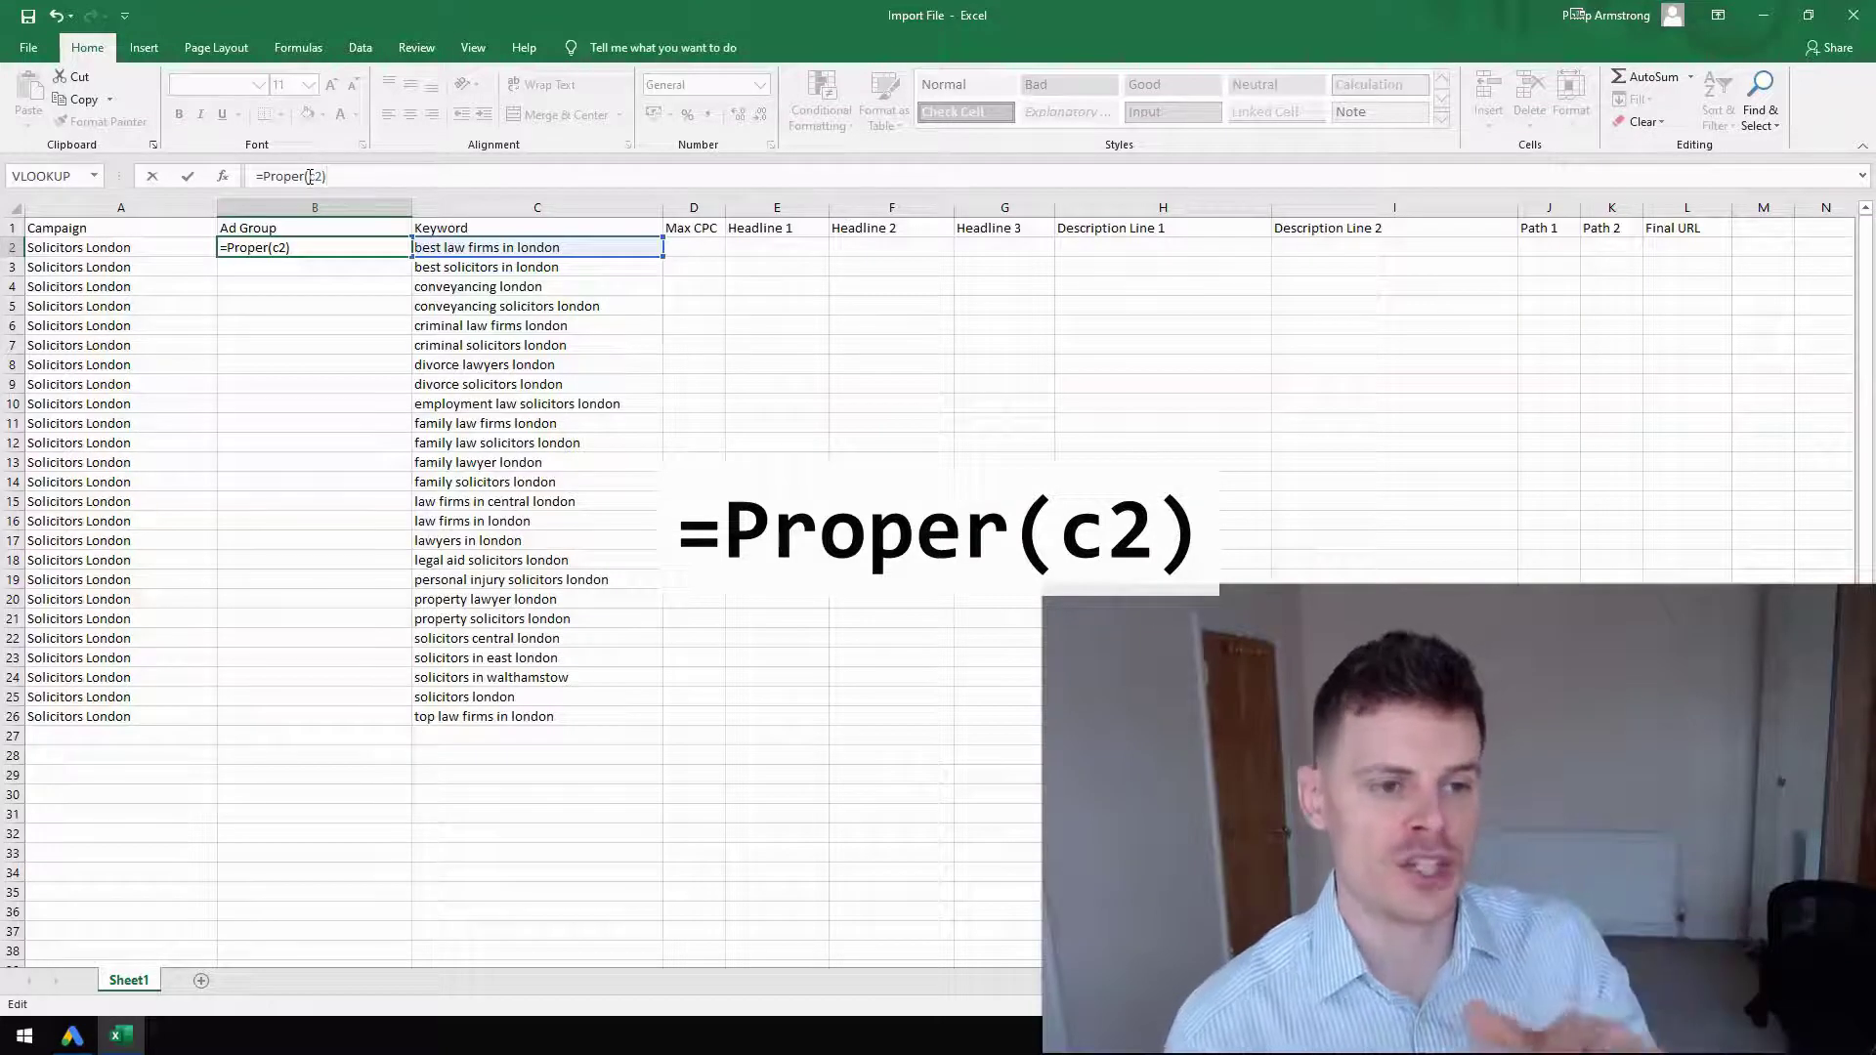
key(Return)
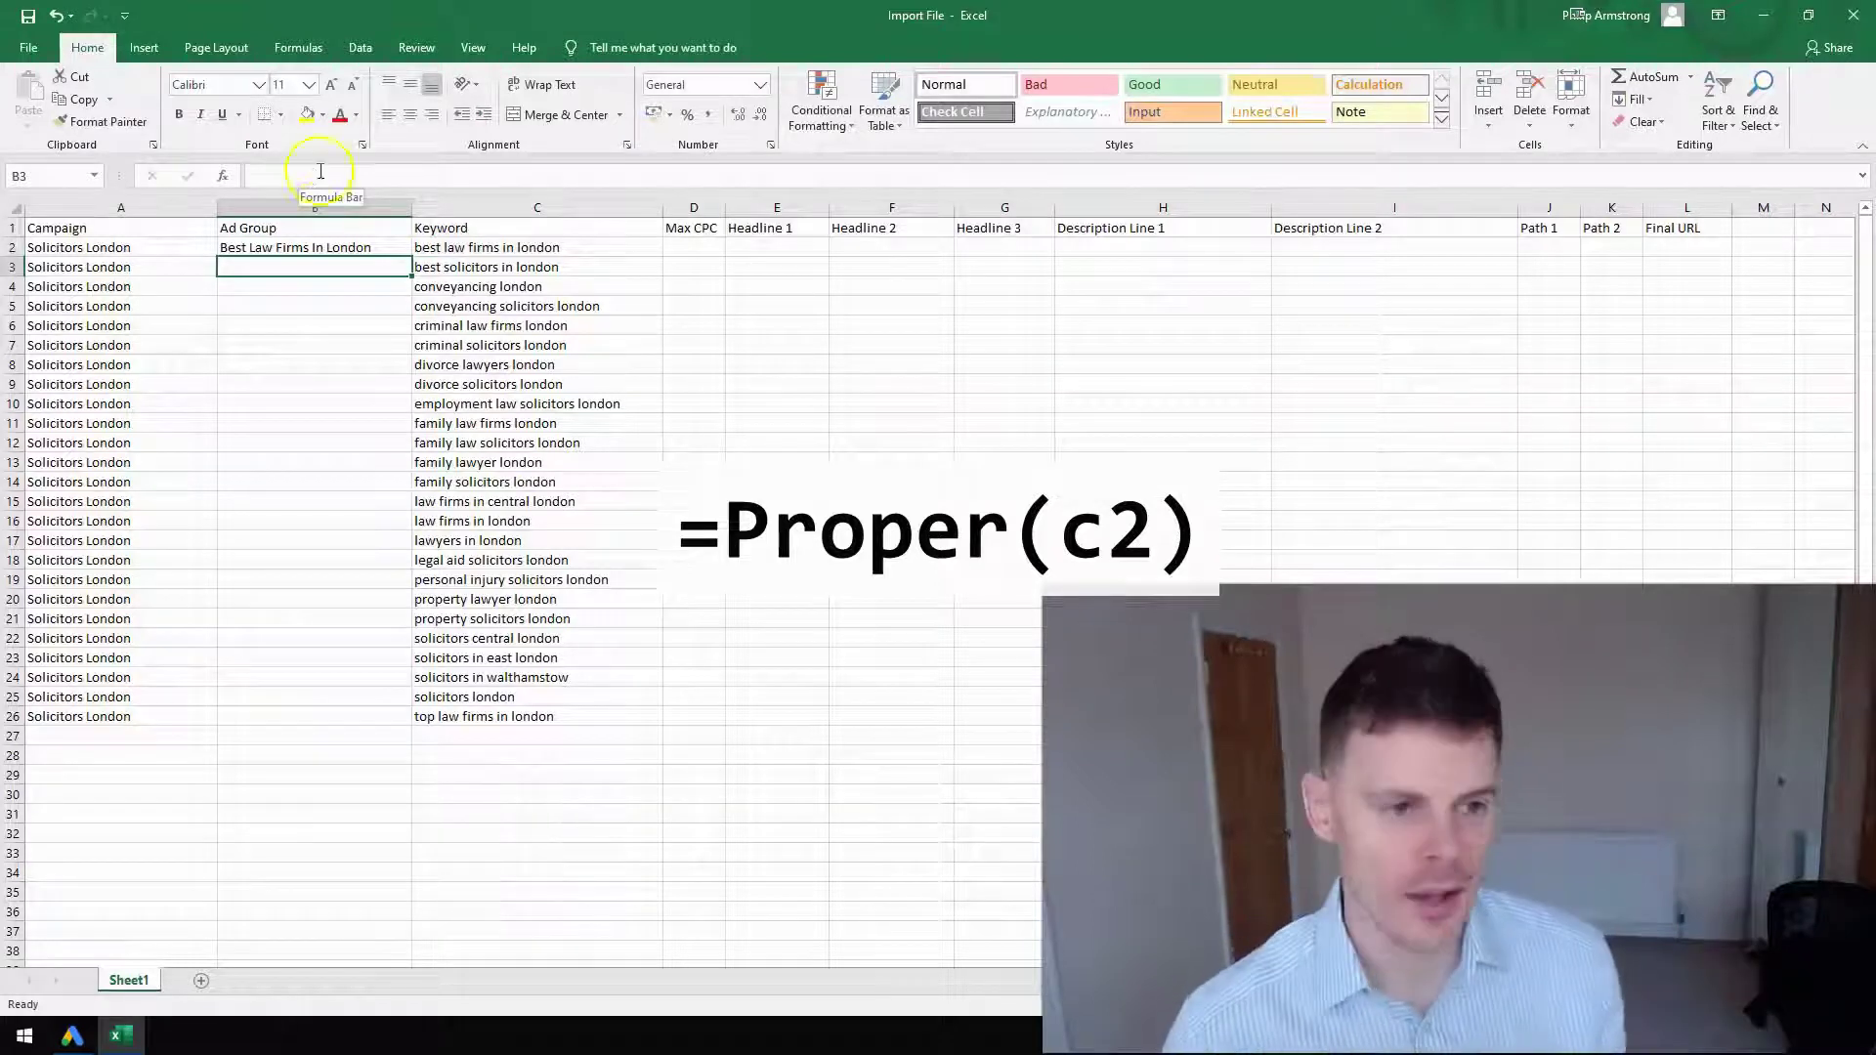
click(308, 247)
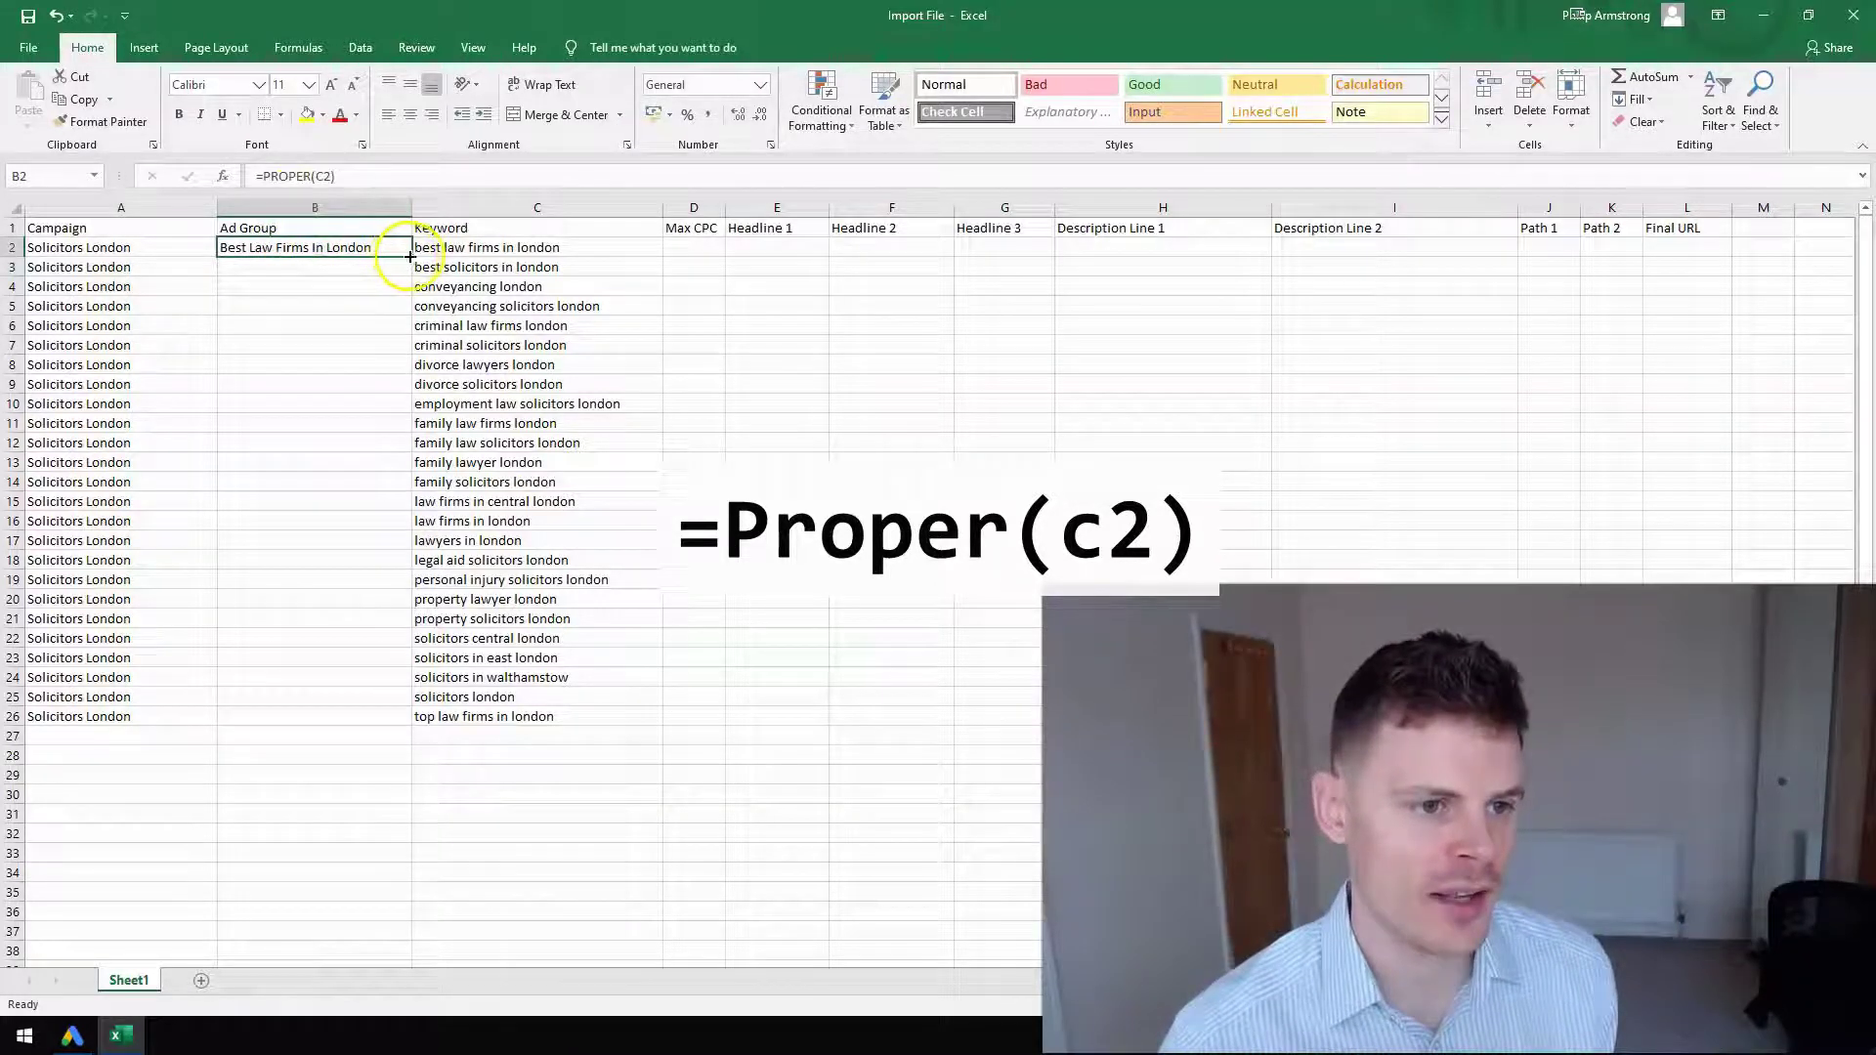
double_click(410, 256)
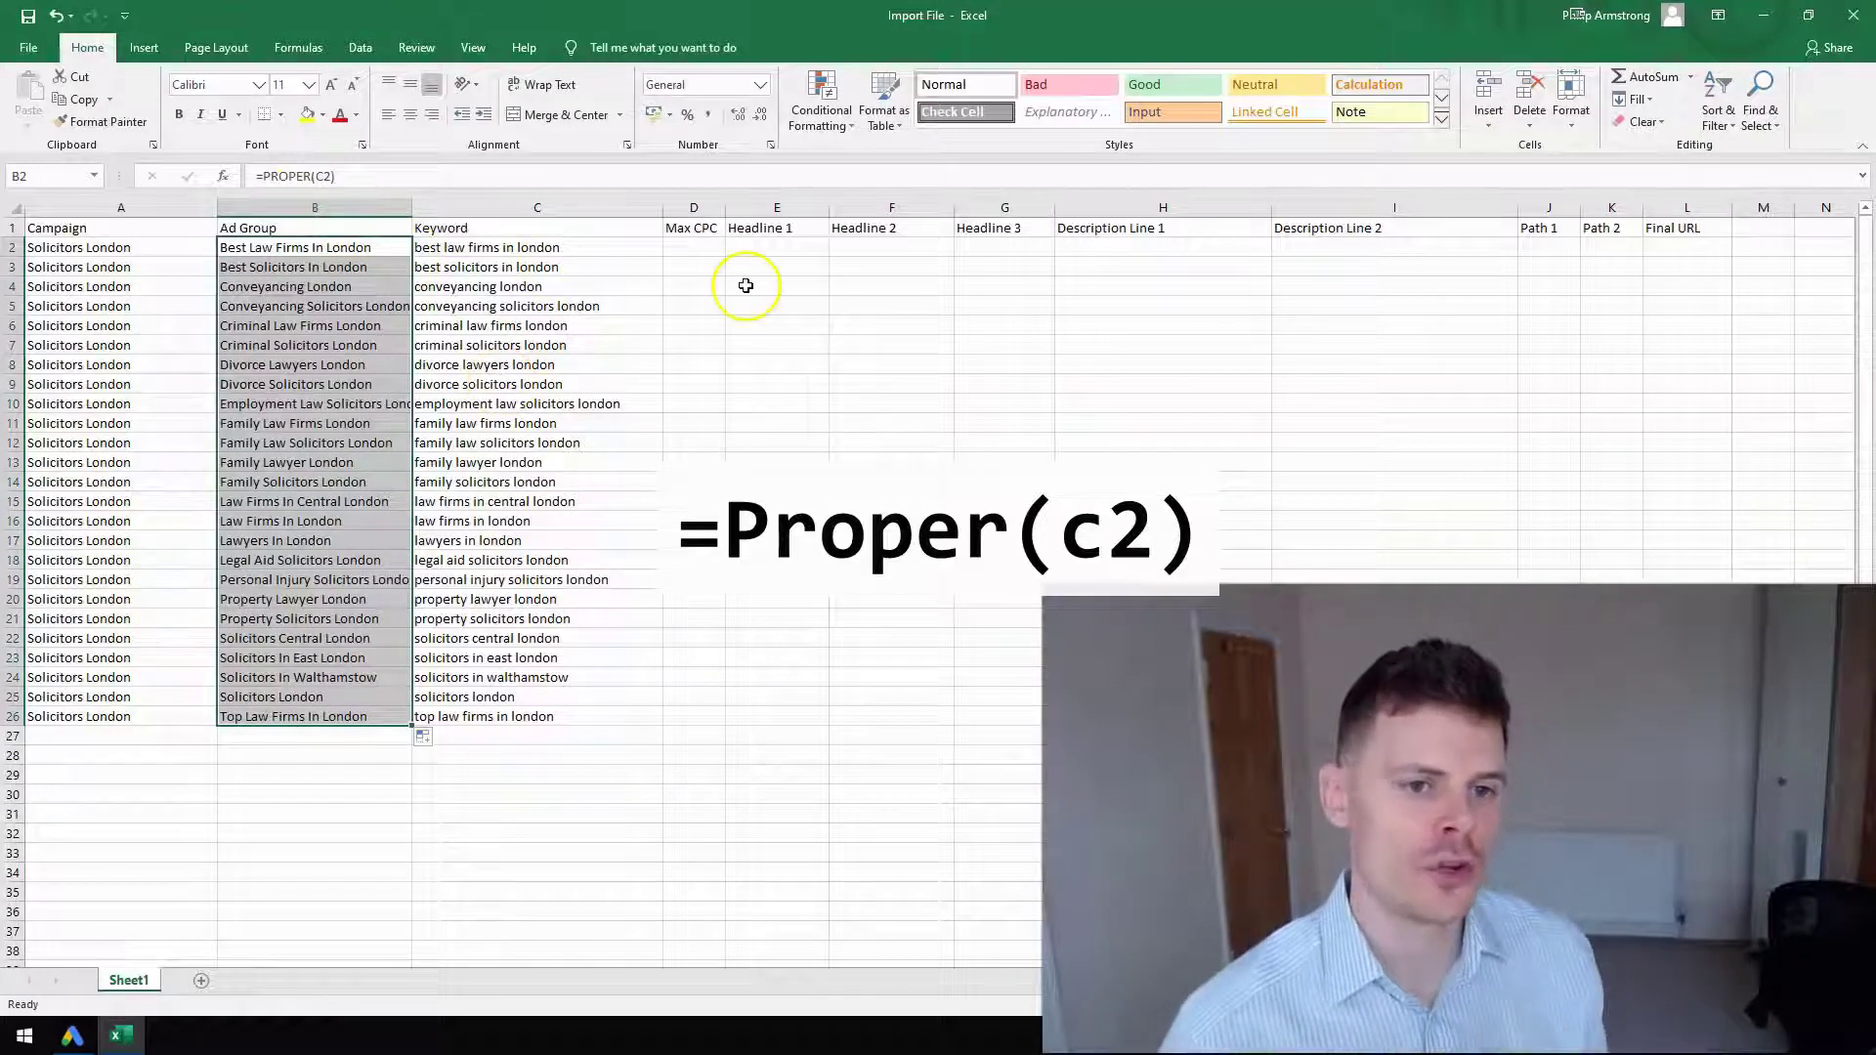
click(693, 207)
right_click(694, 207)
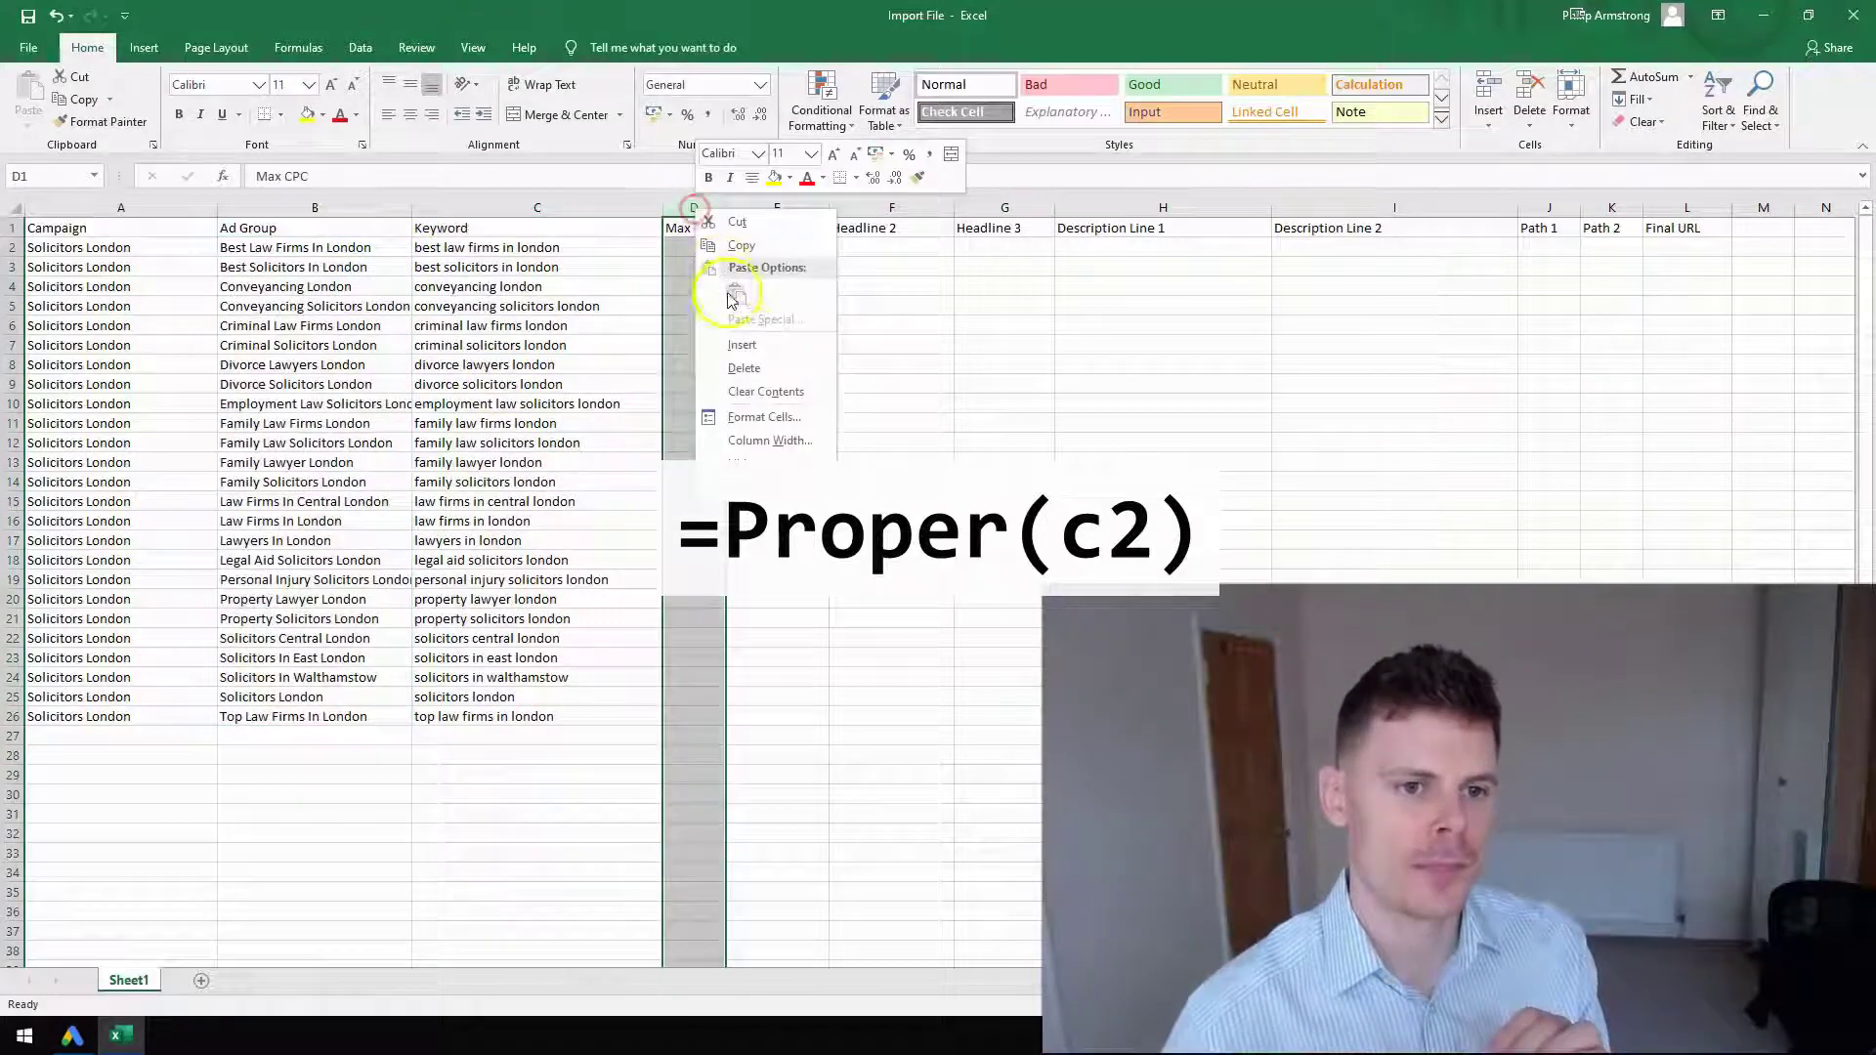
Step: Insert a new column D before Max CPC, headed 'Criterion Type'
click(742, 337)
drag(914, 207, 771, 223)
click(748, 227)
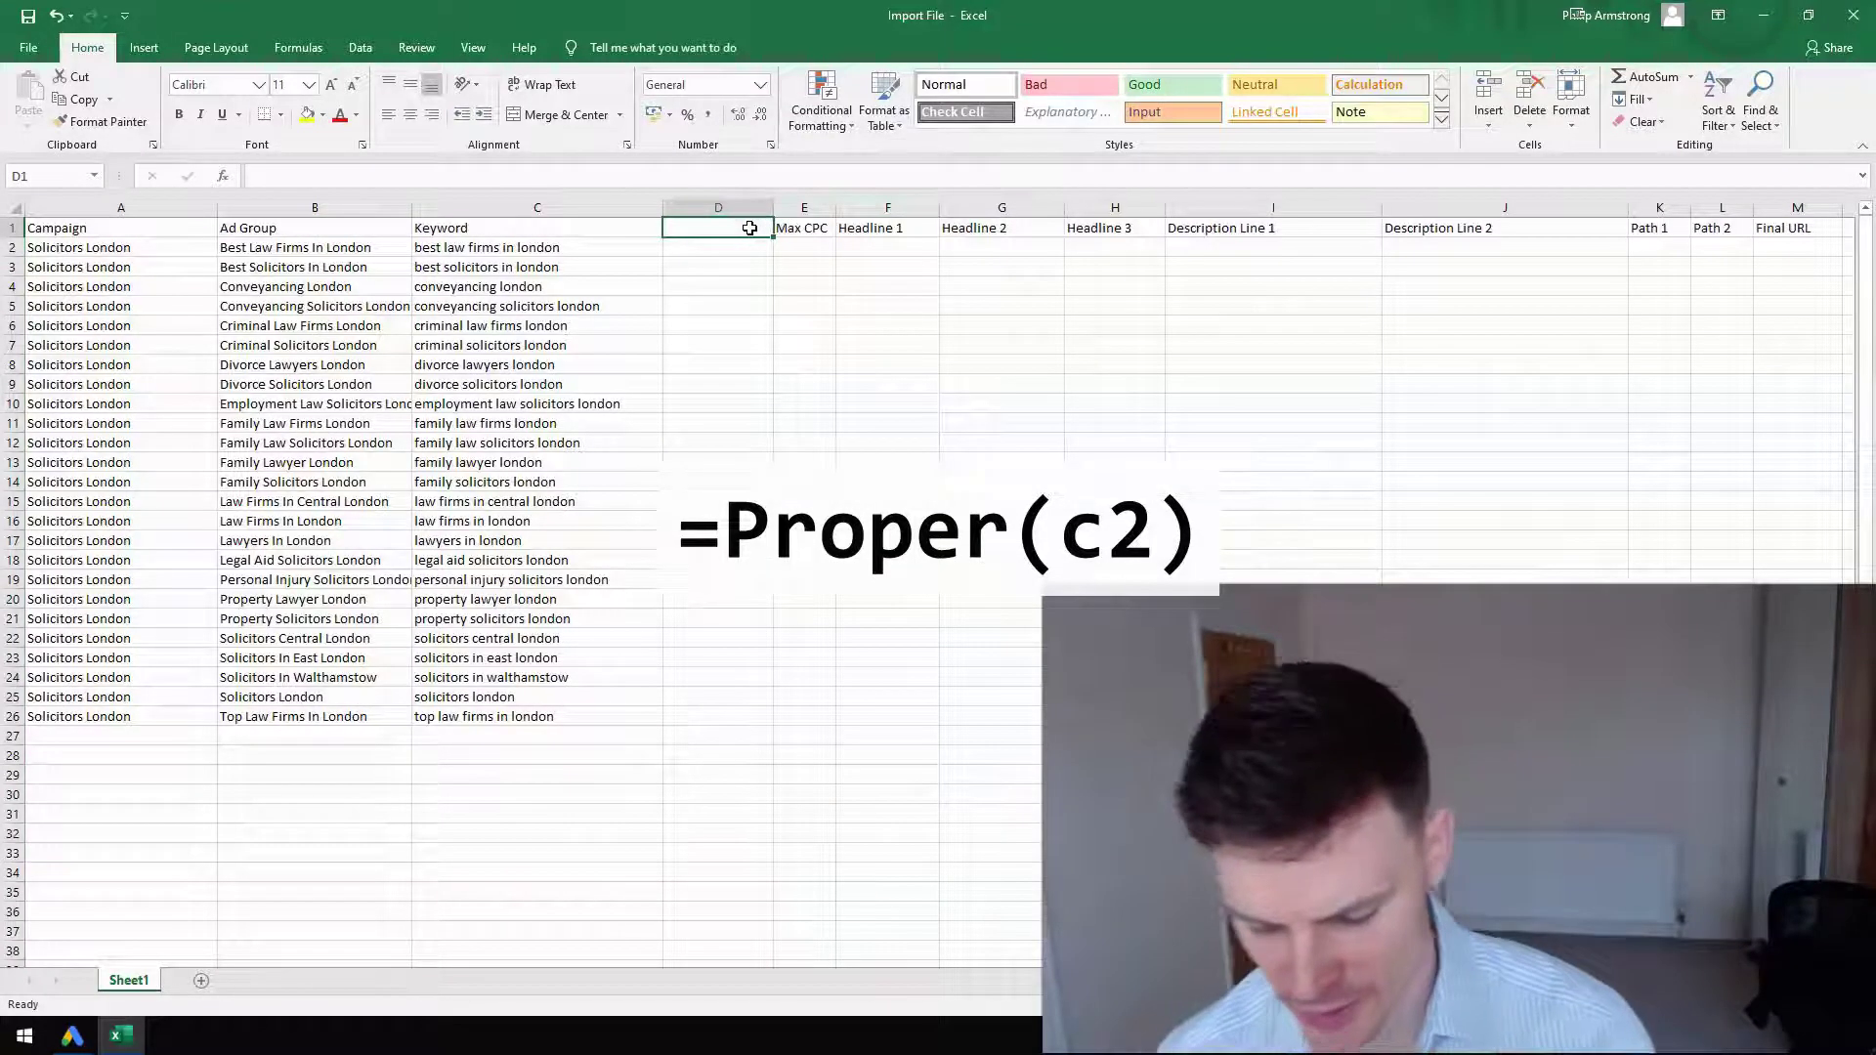
text(C)
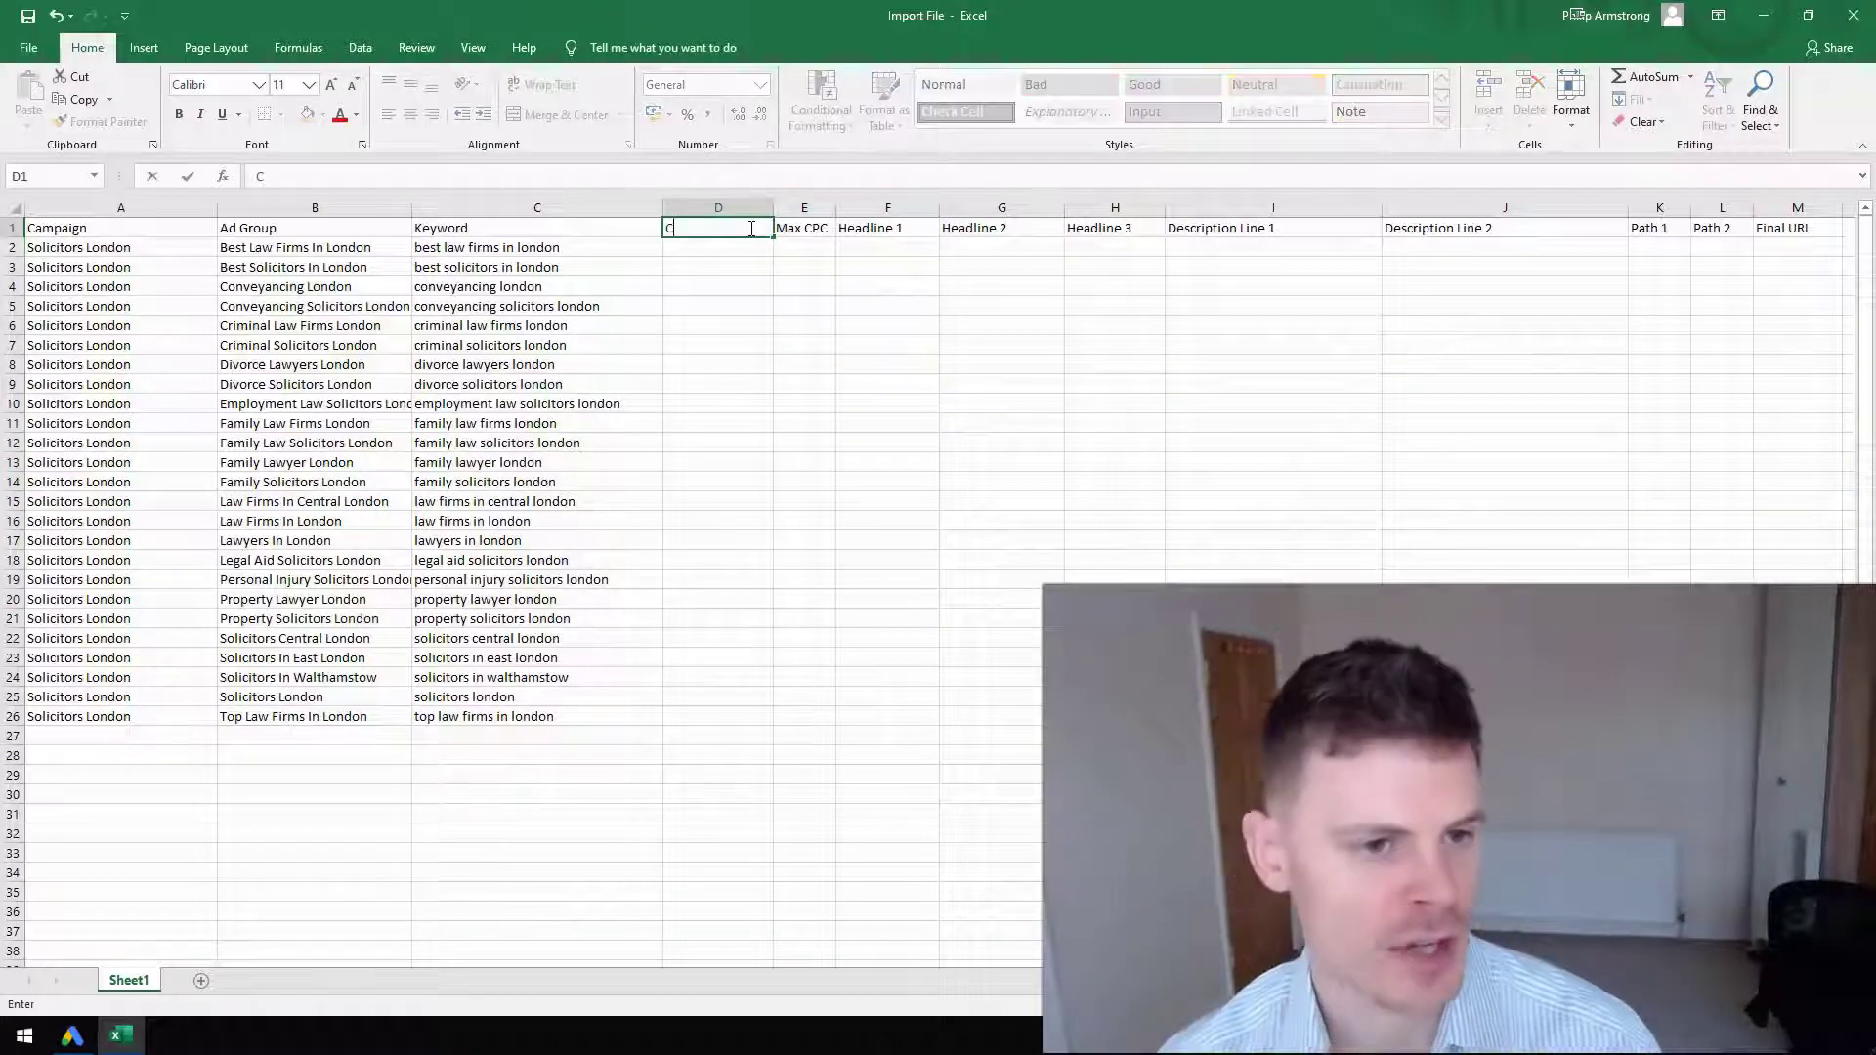
text(ir)
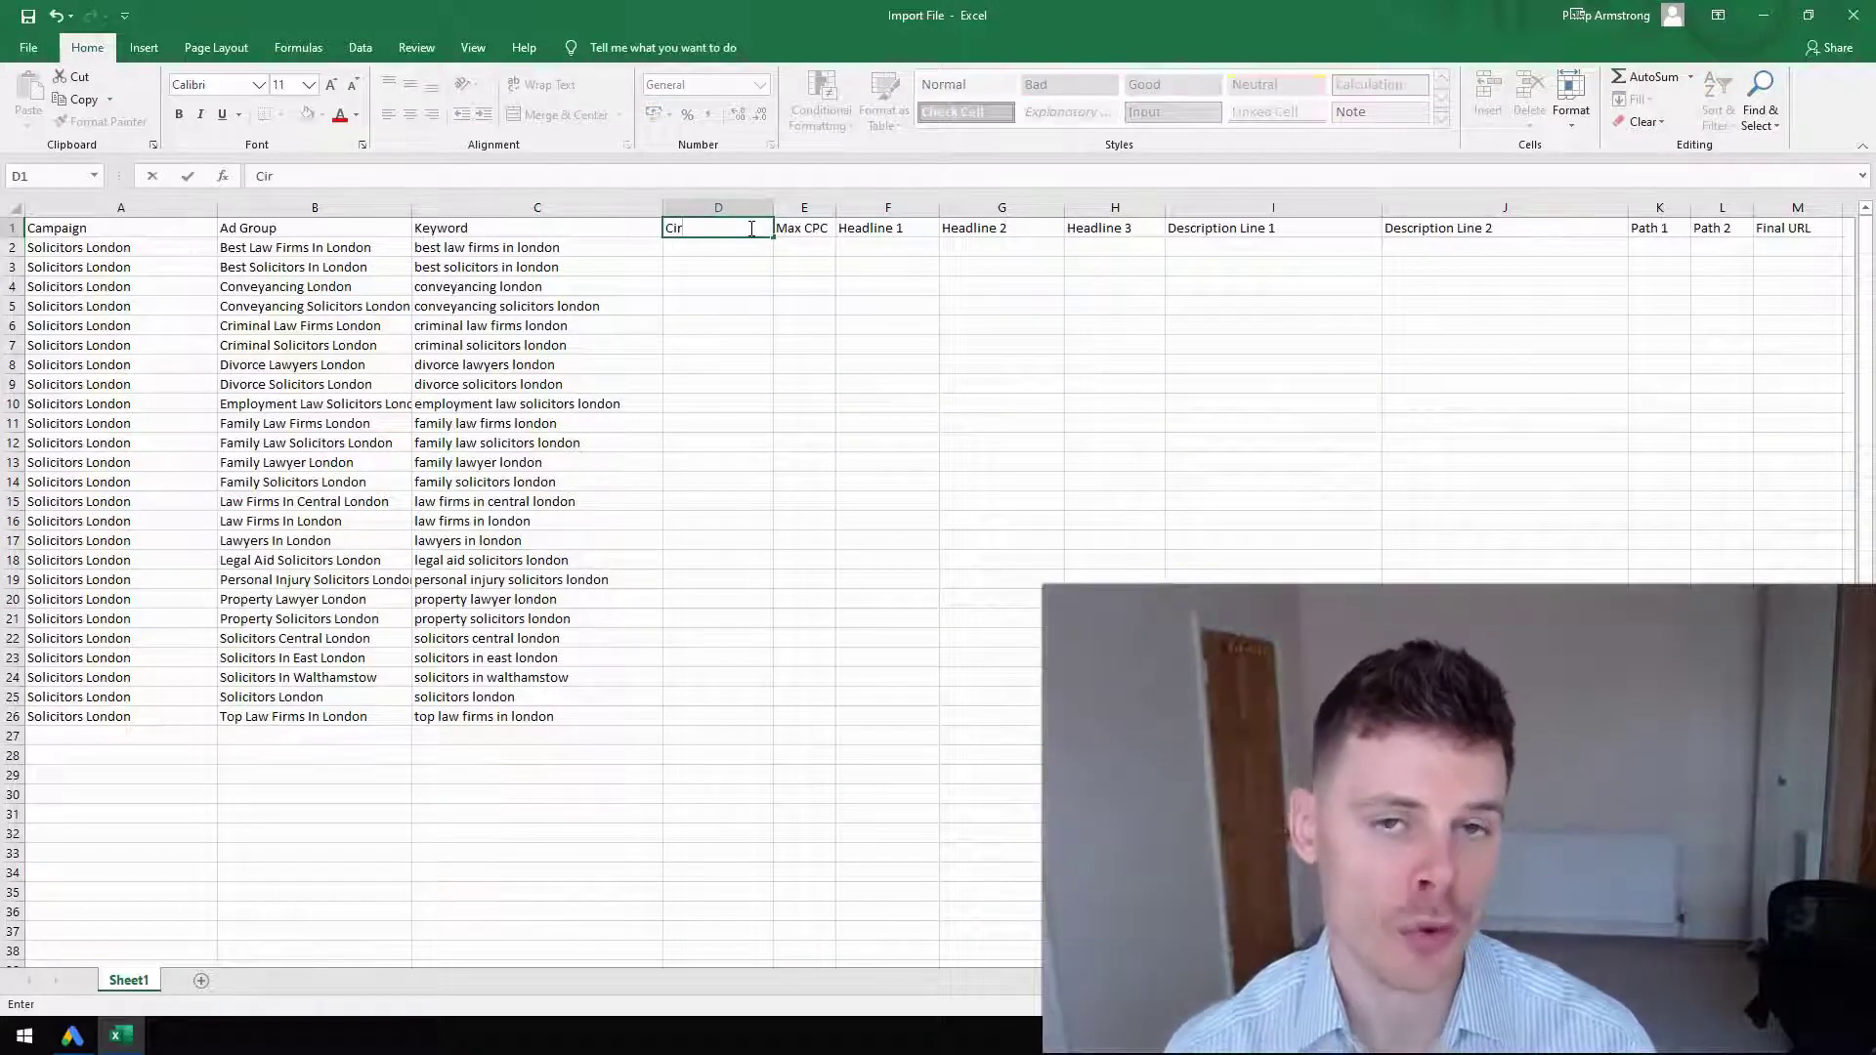
text(iterion)
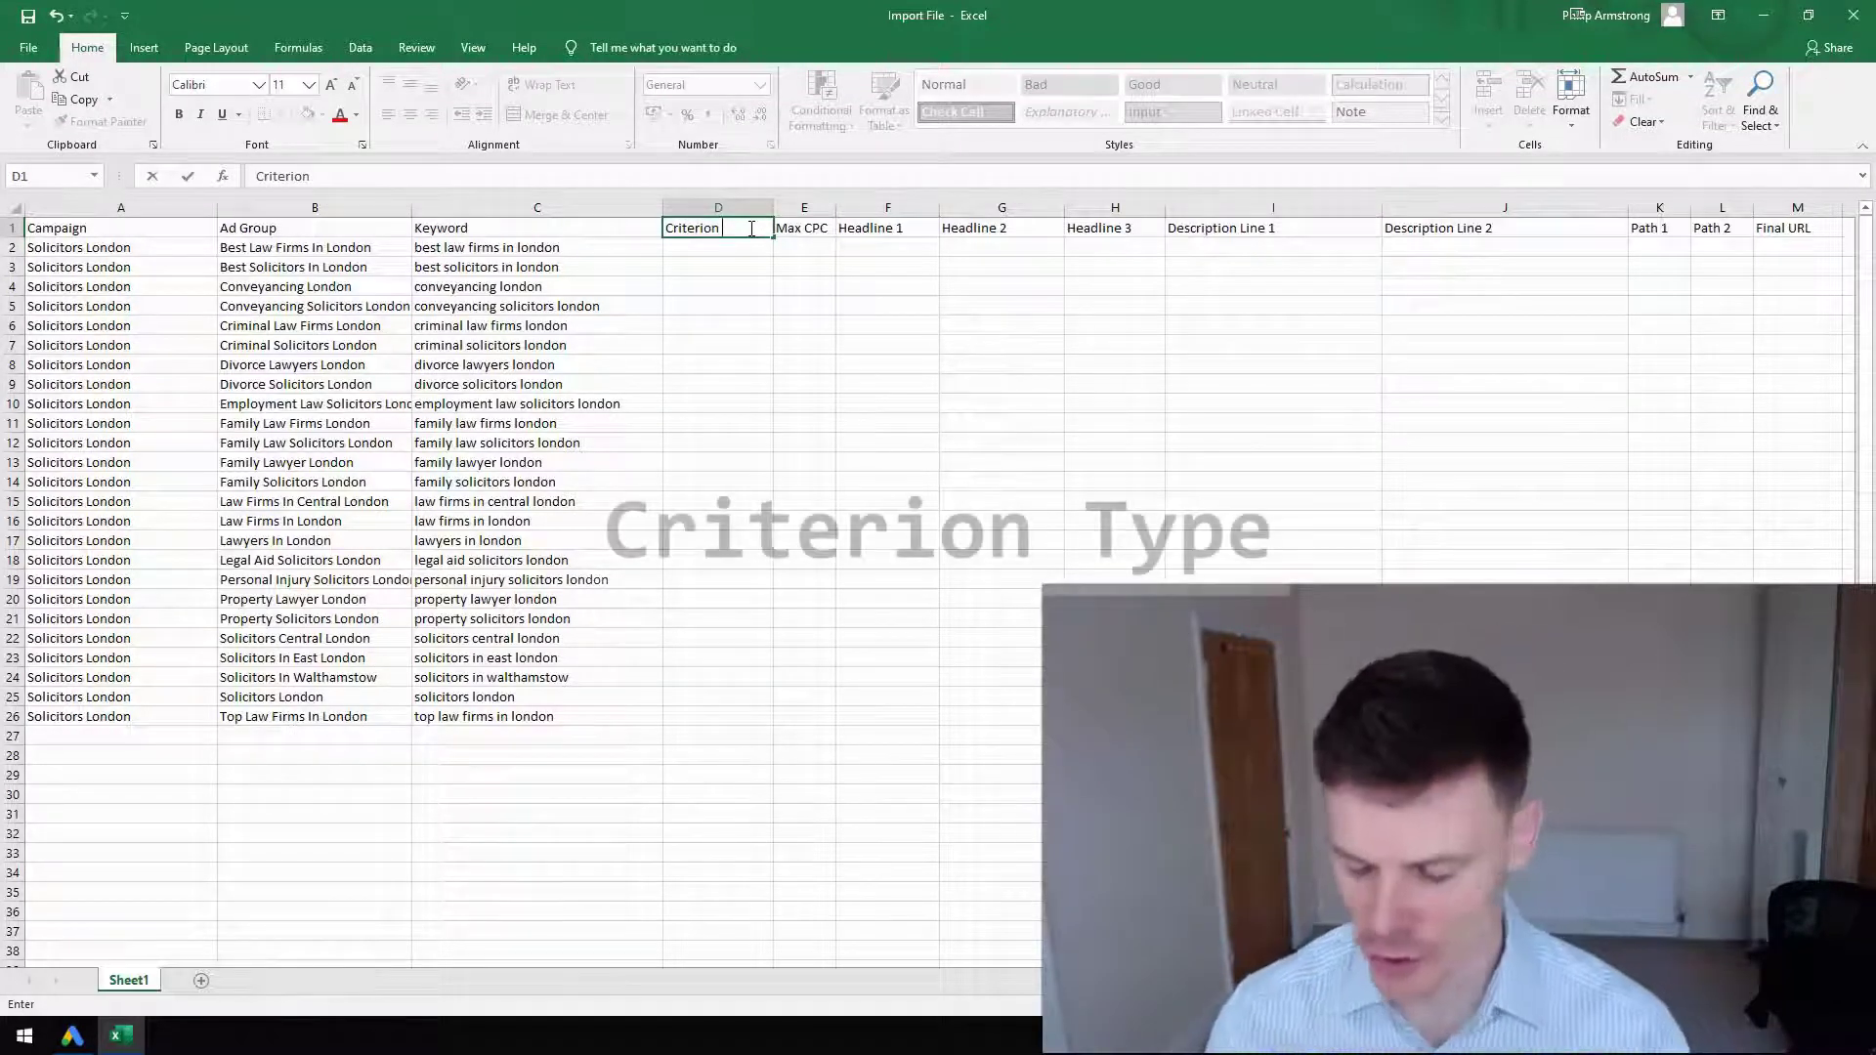
text(Typ)
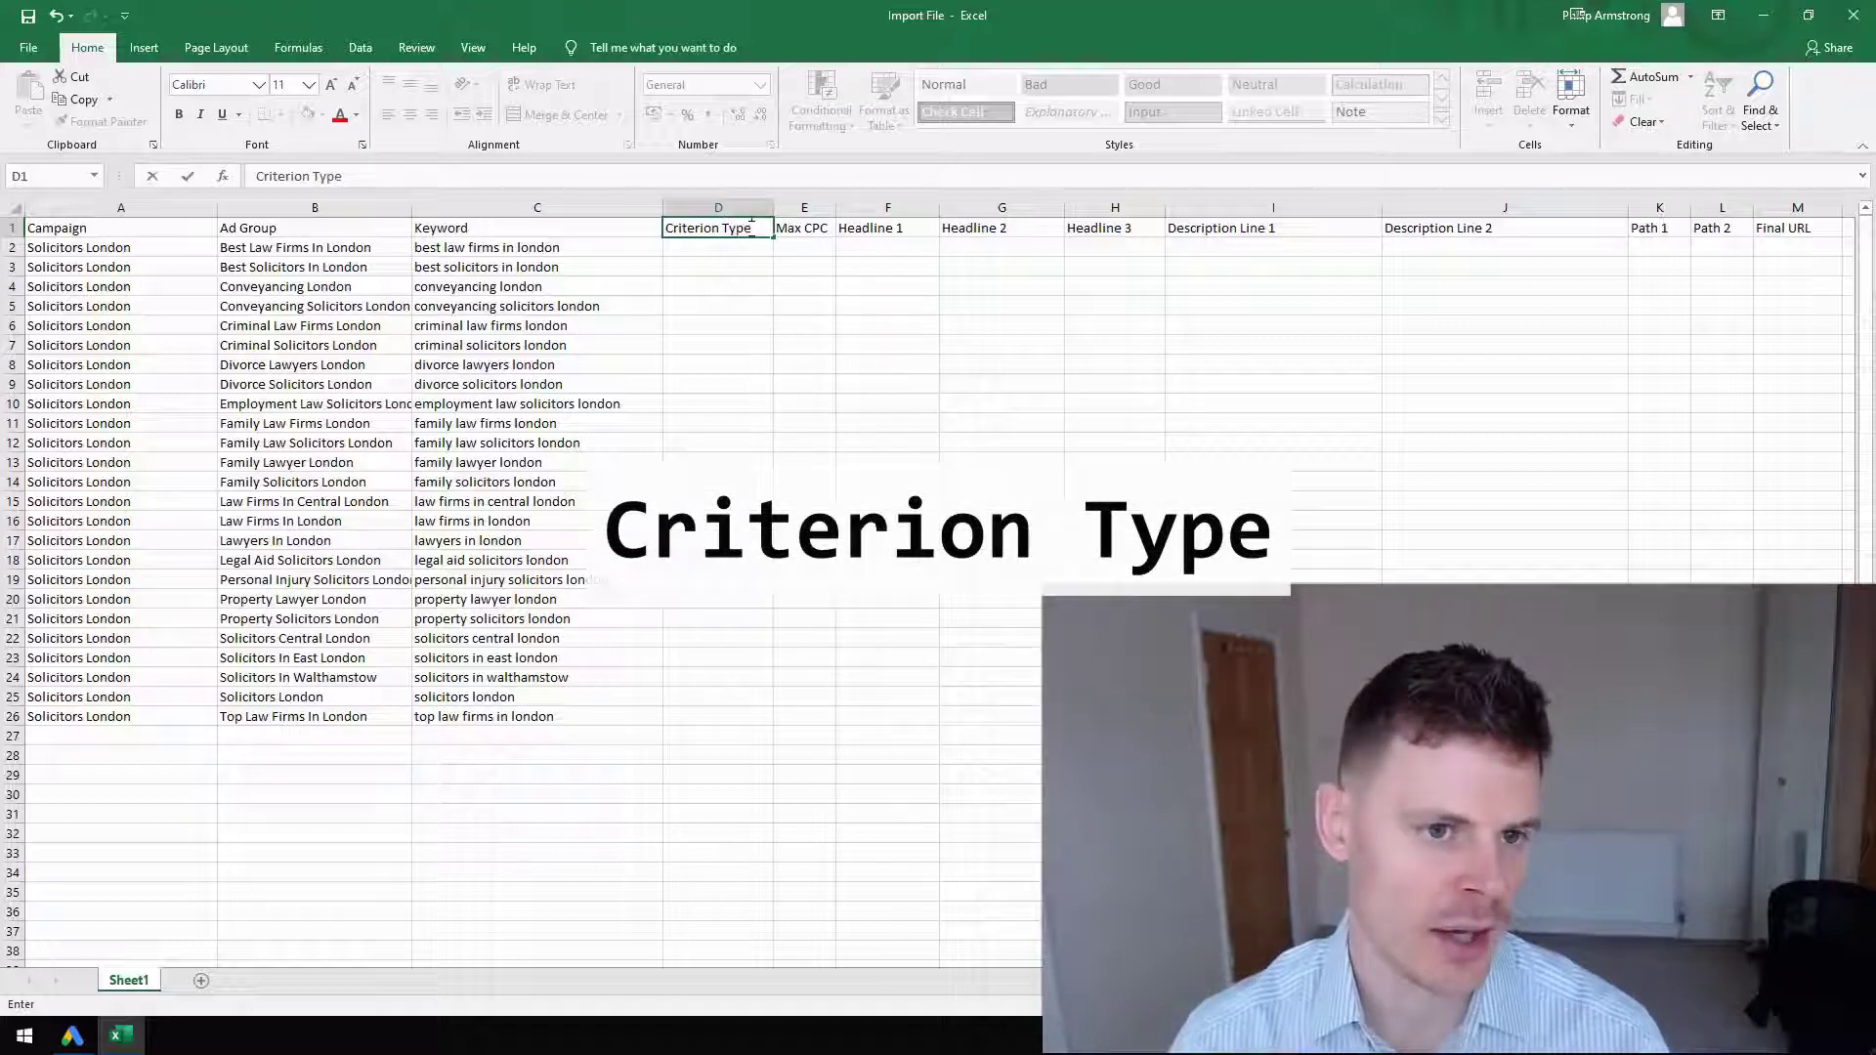
text(e)
key(Return)
drag(774, 203, 781, 203)
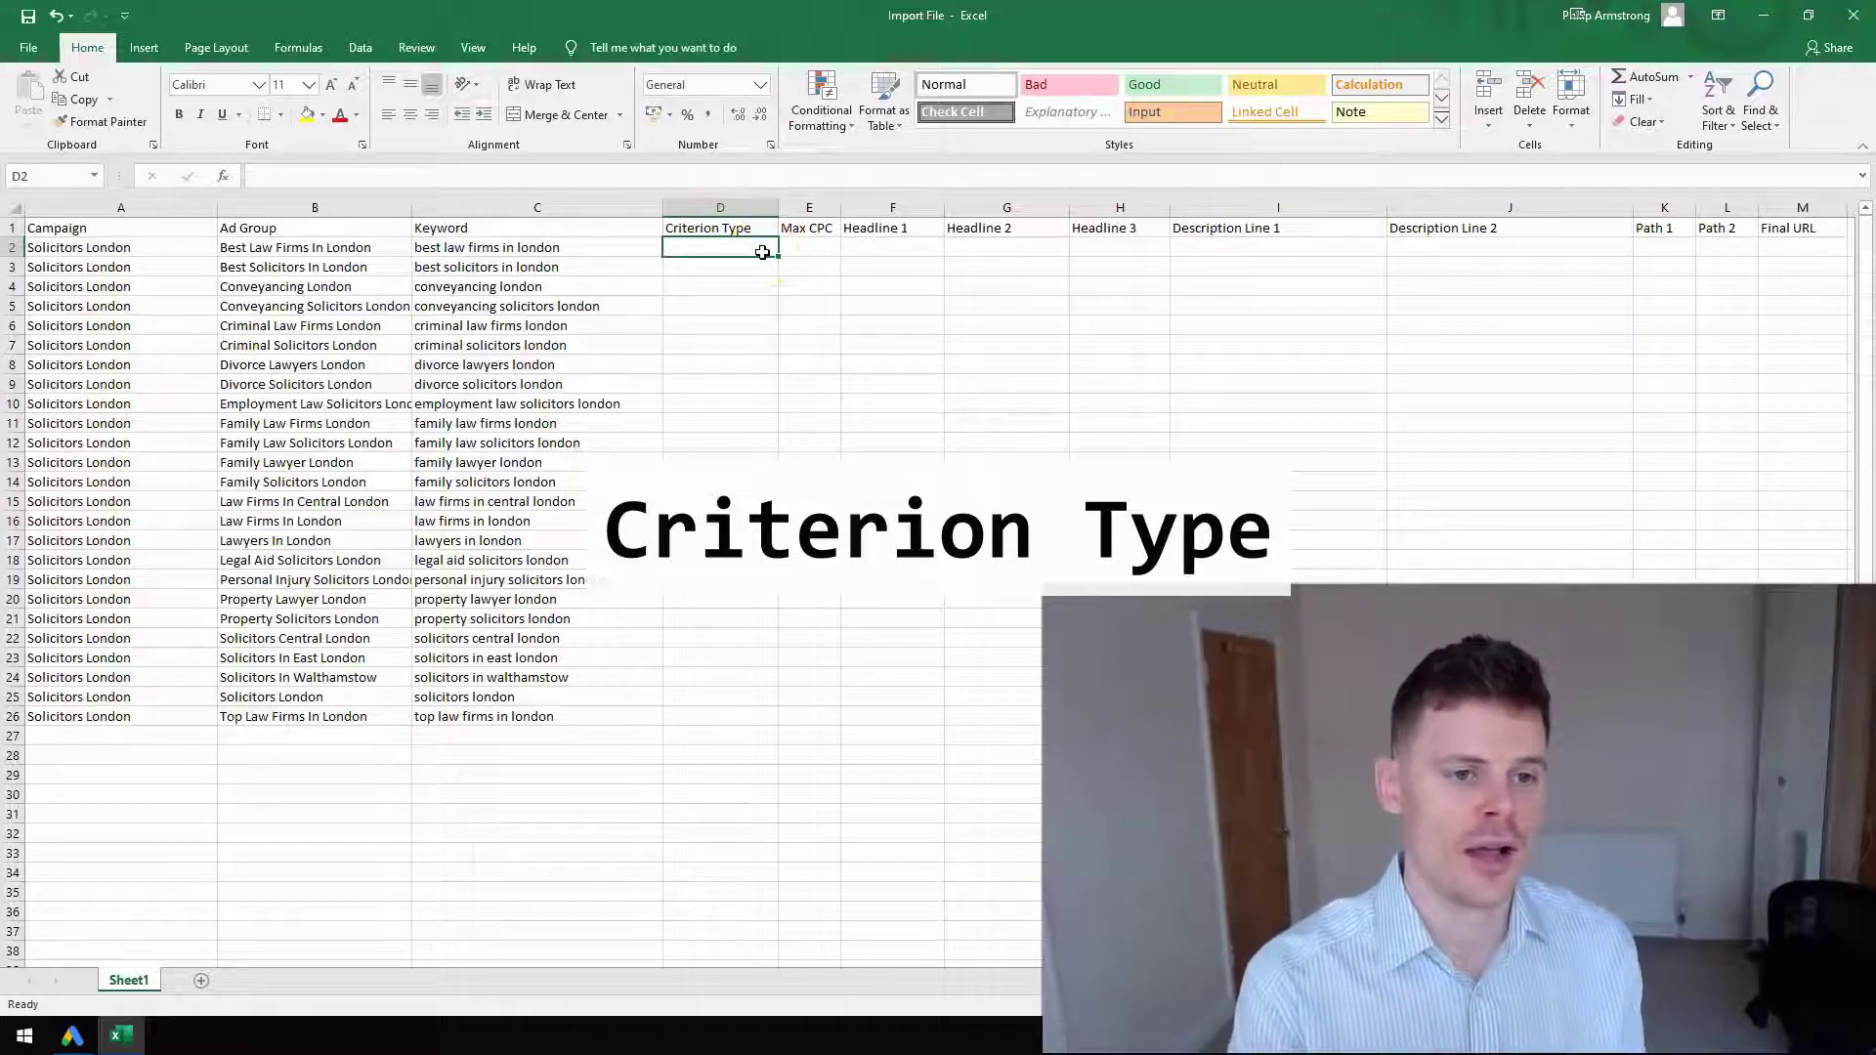
Step: Enter 'Exact' in D2 and fill it down to row 26
text(Exact)
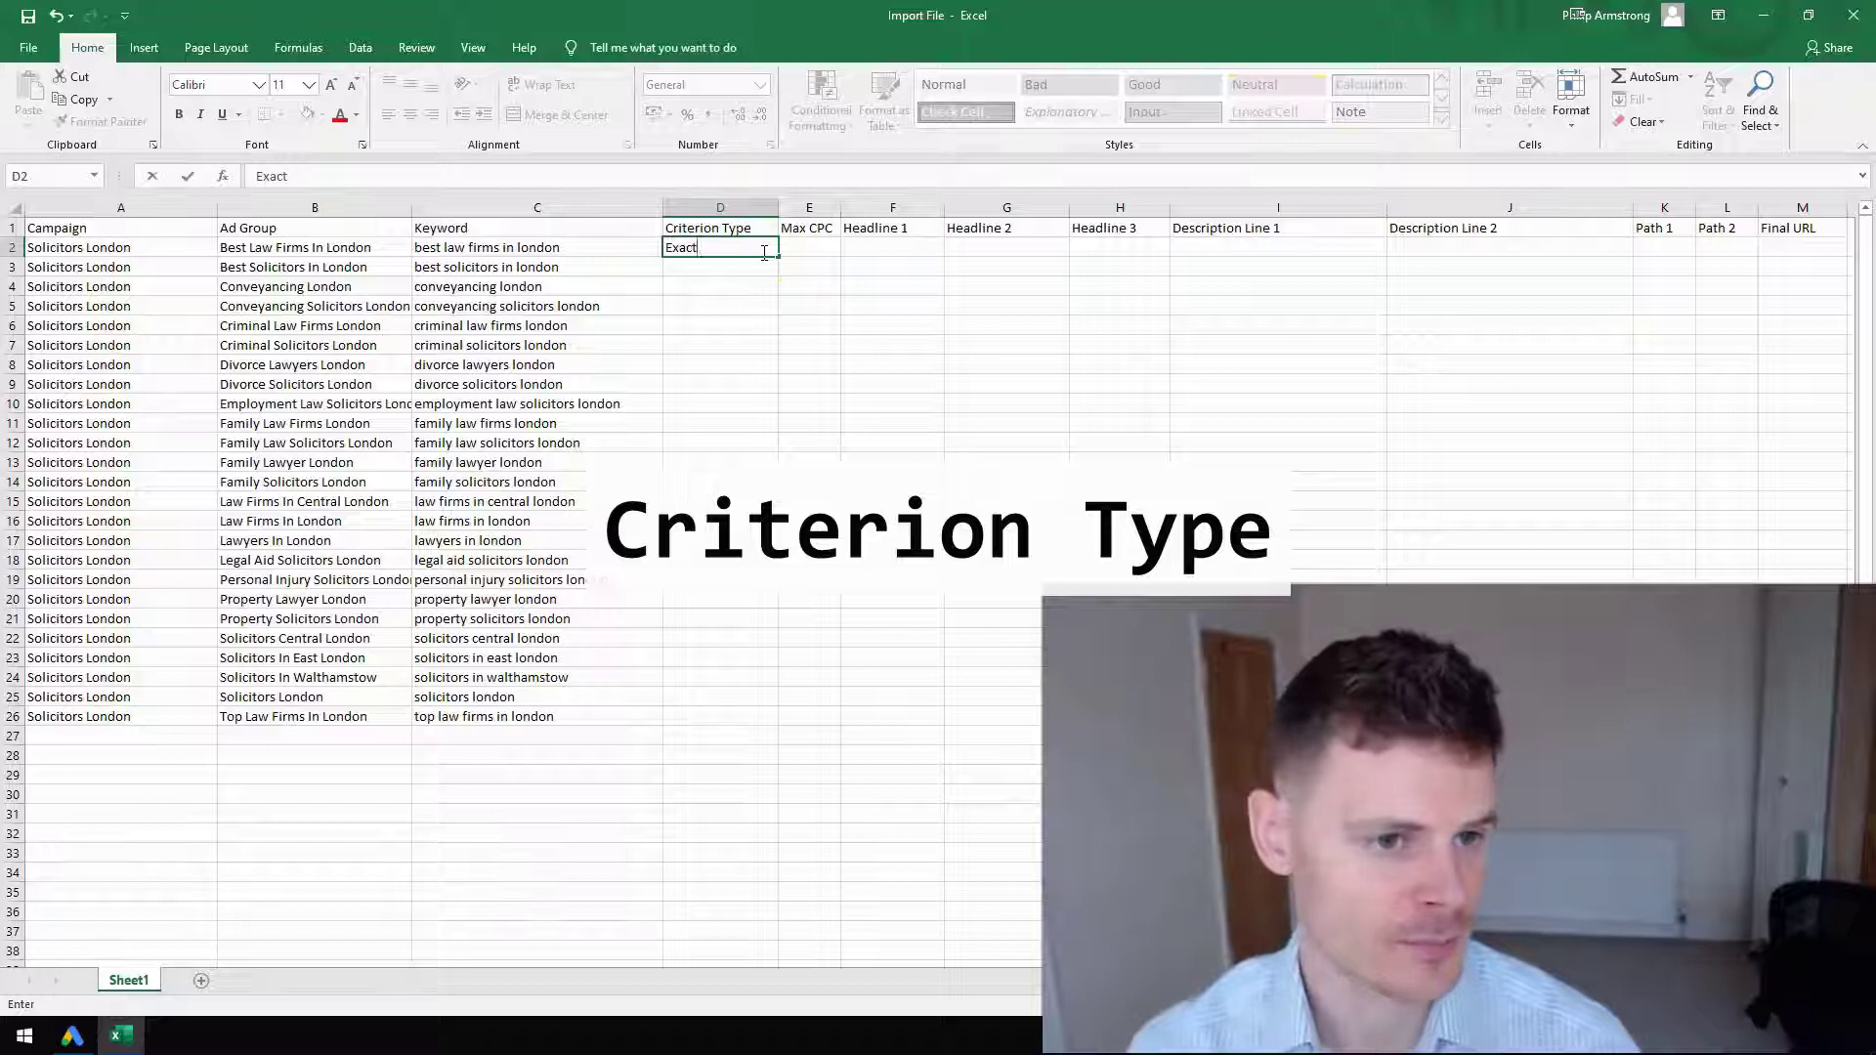
key(ctrl+Return)
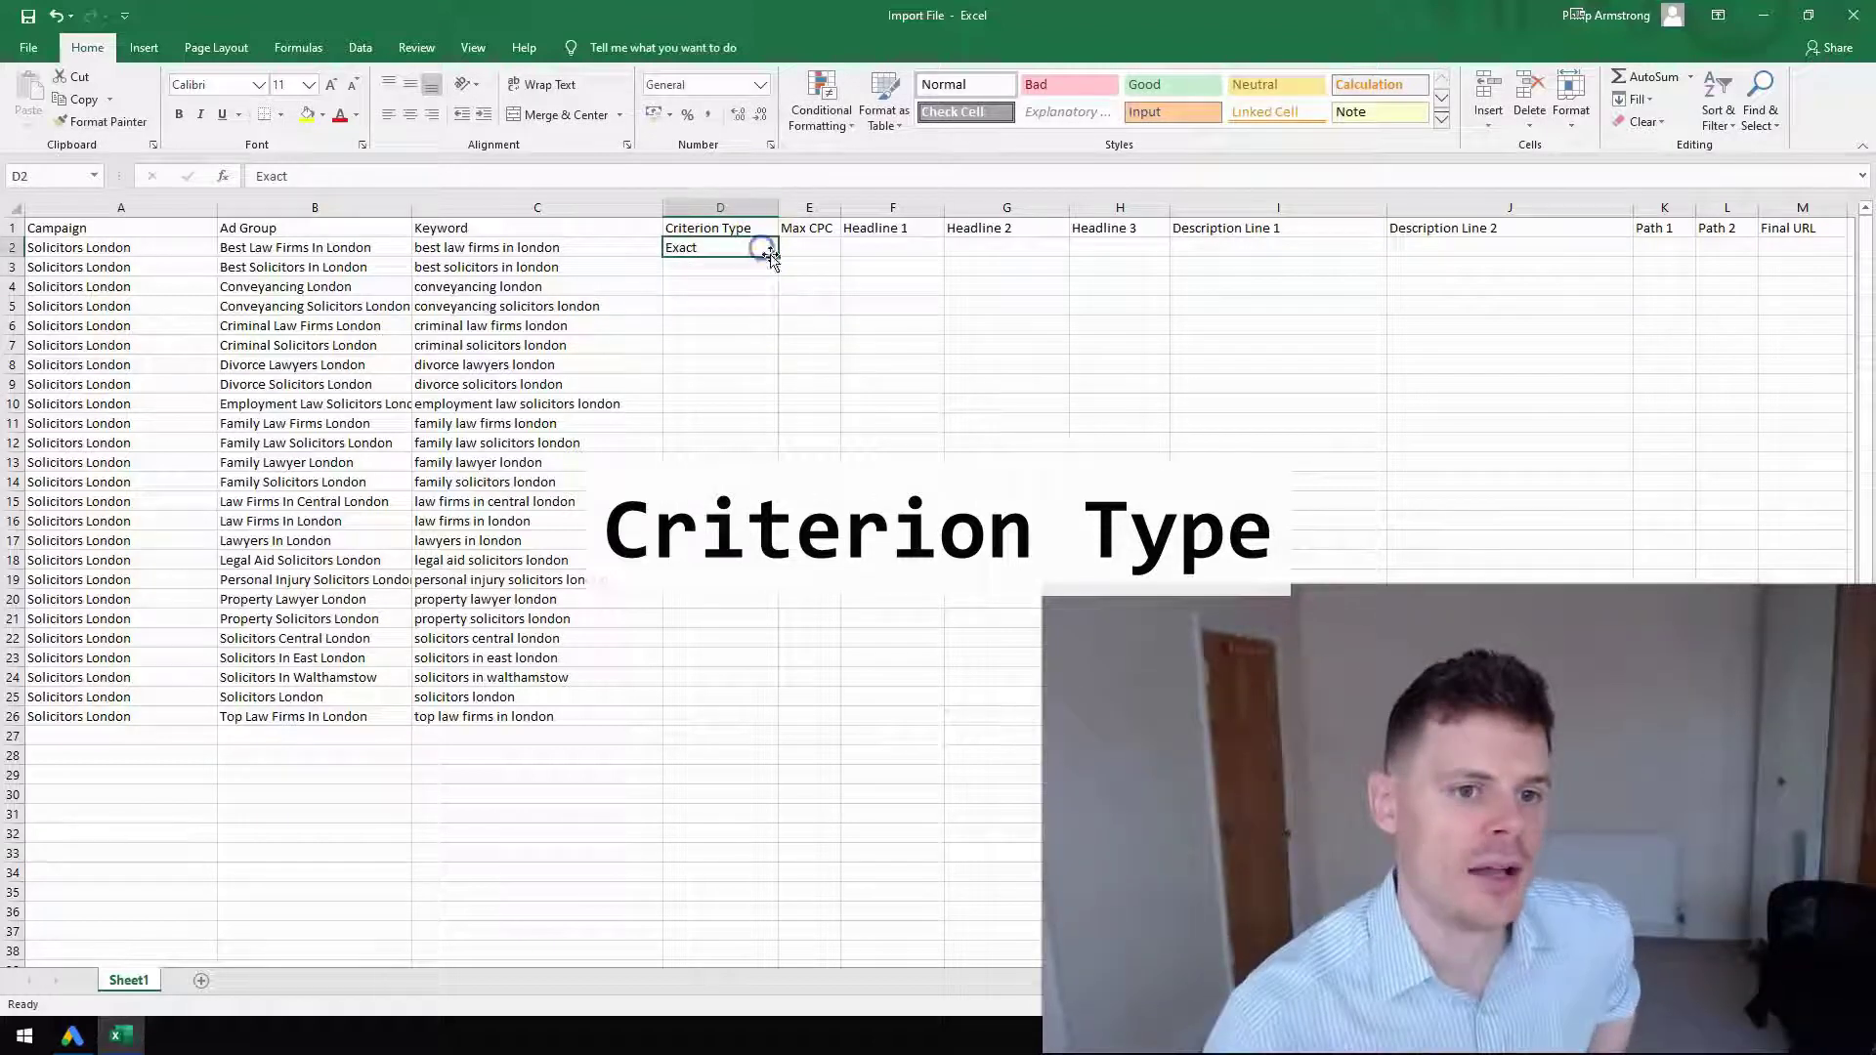
double_click(777, 261)
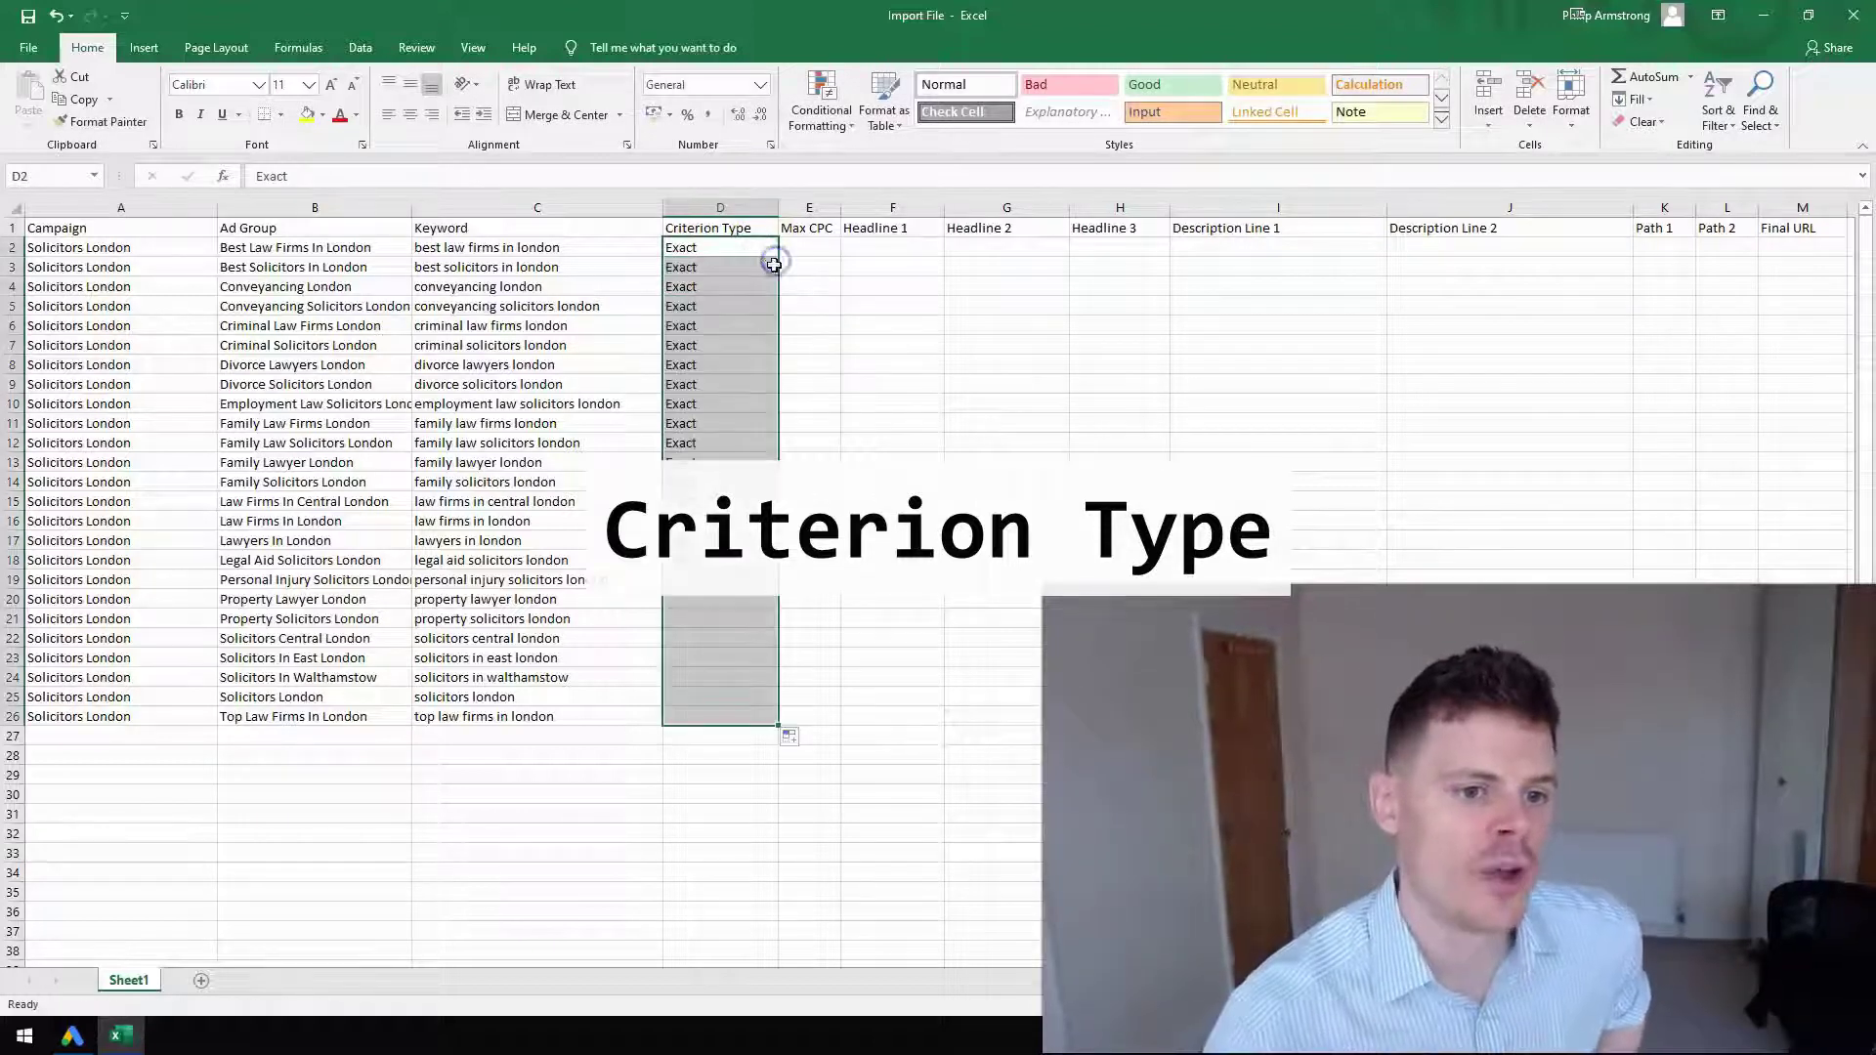
drag(418, 249, 420, 482)
click(406, 248)
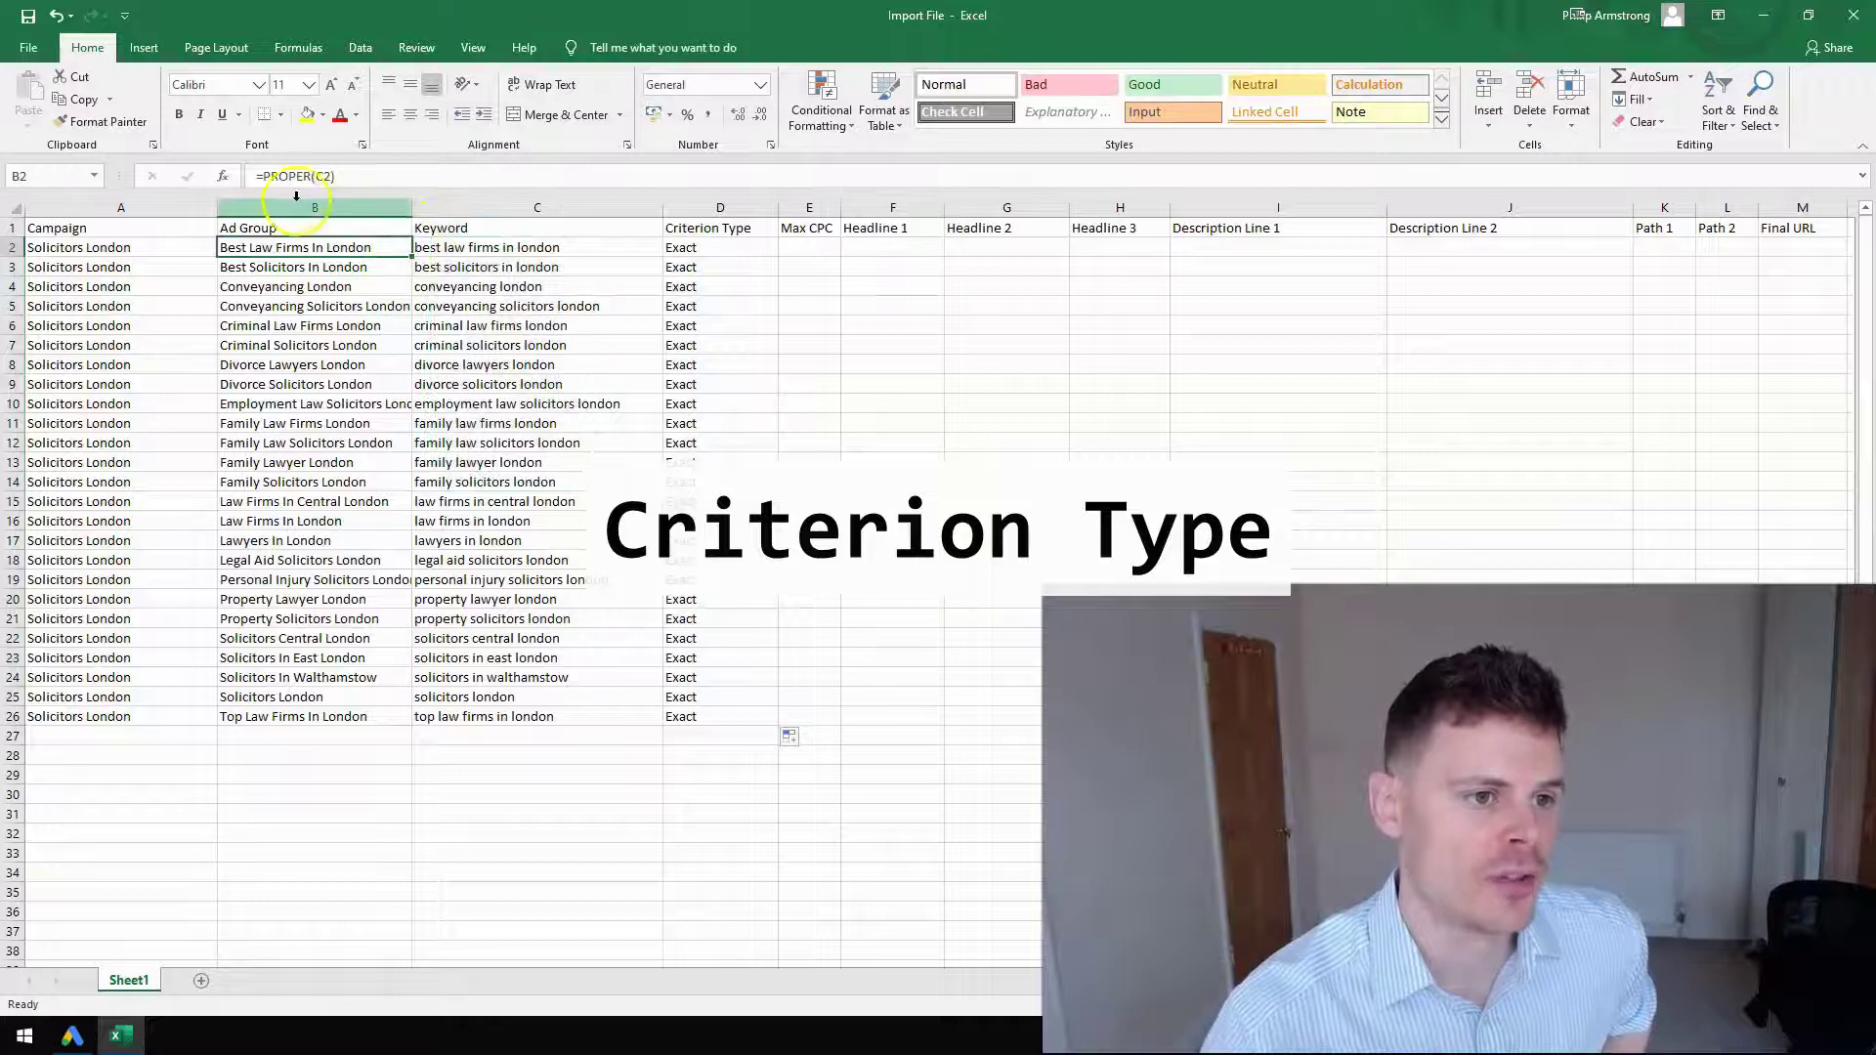
Step: Change the B2 formula to =PROPER(C2)&" - "&D2, fill it down, and widen column B
click(357, 176)
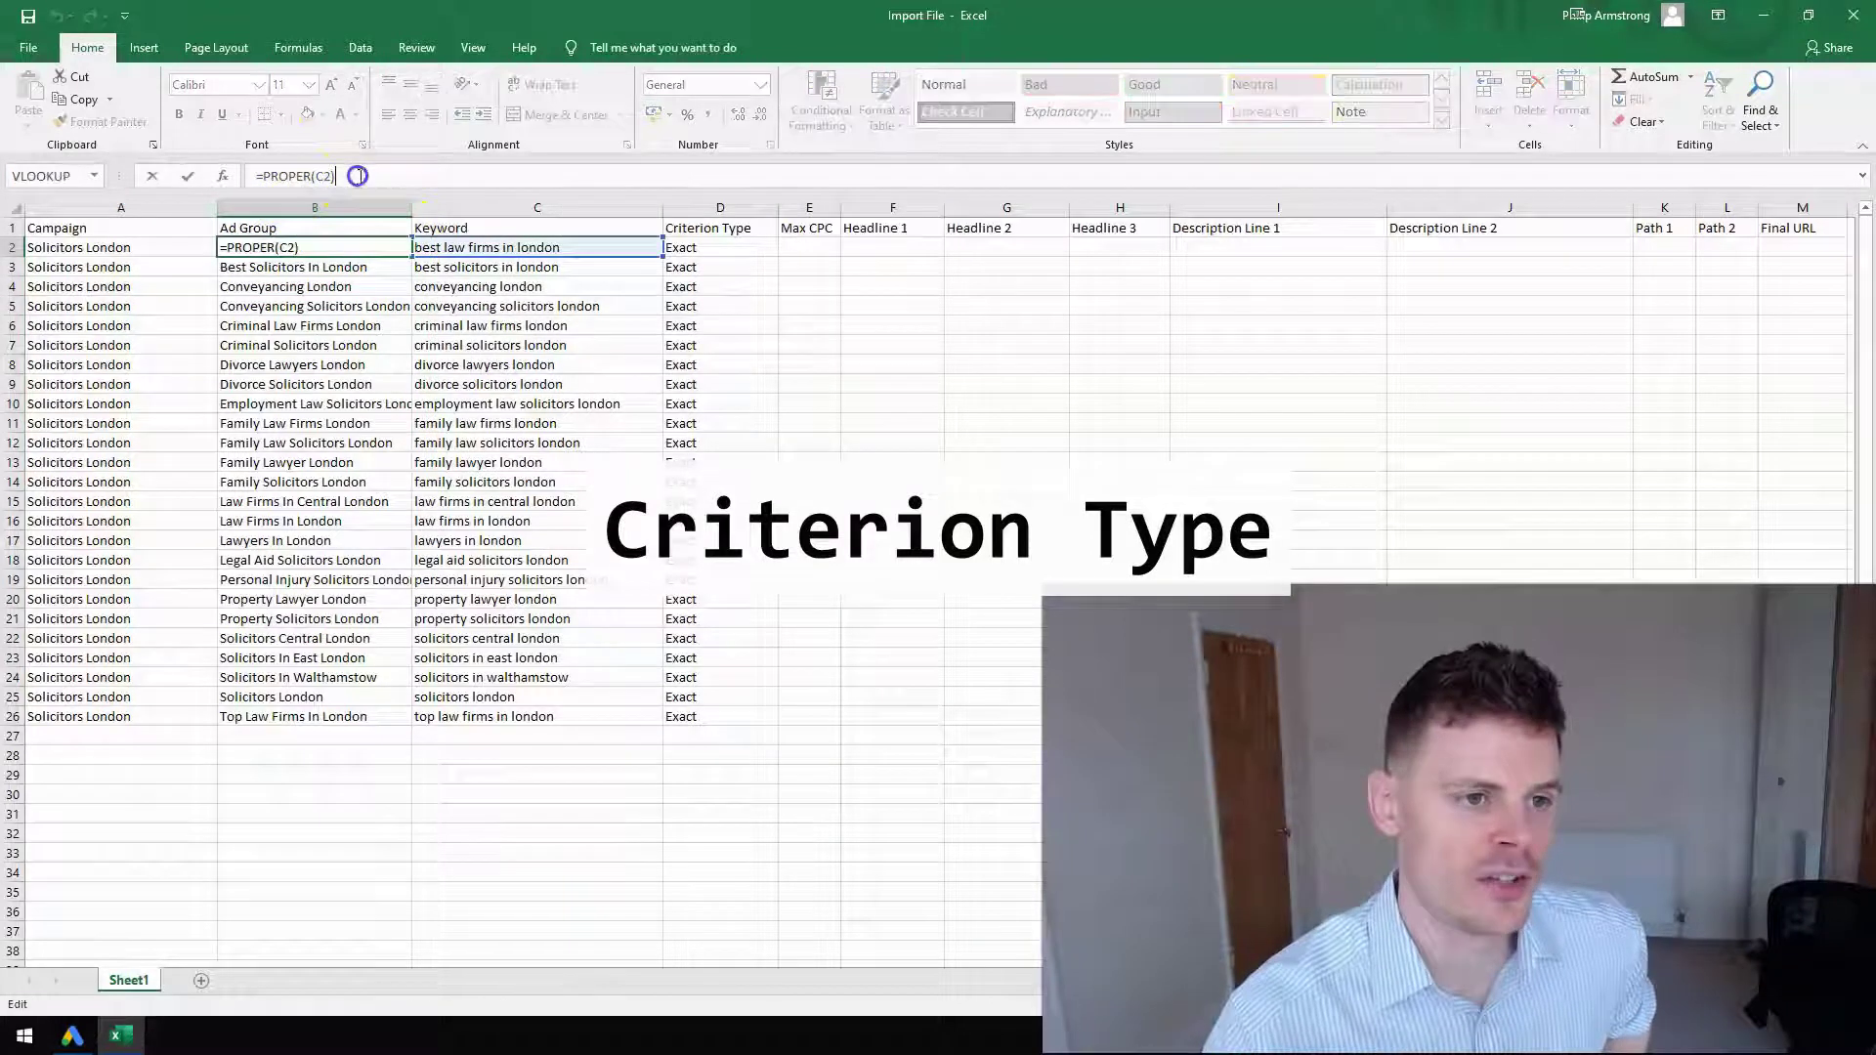
text(&)
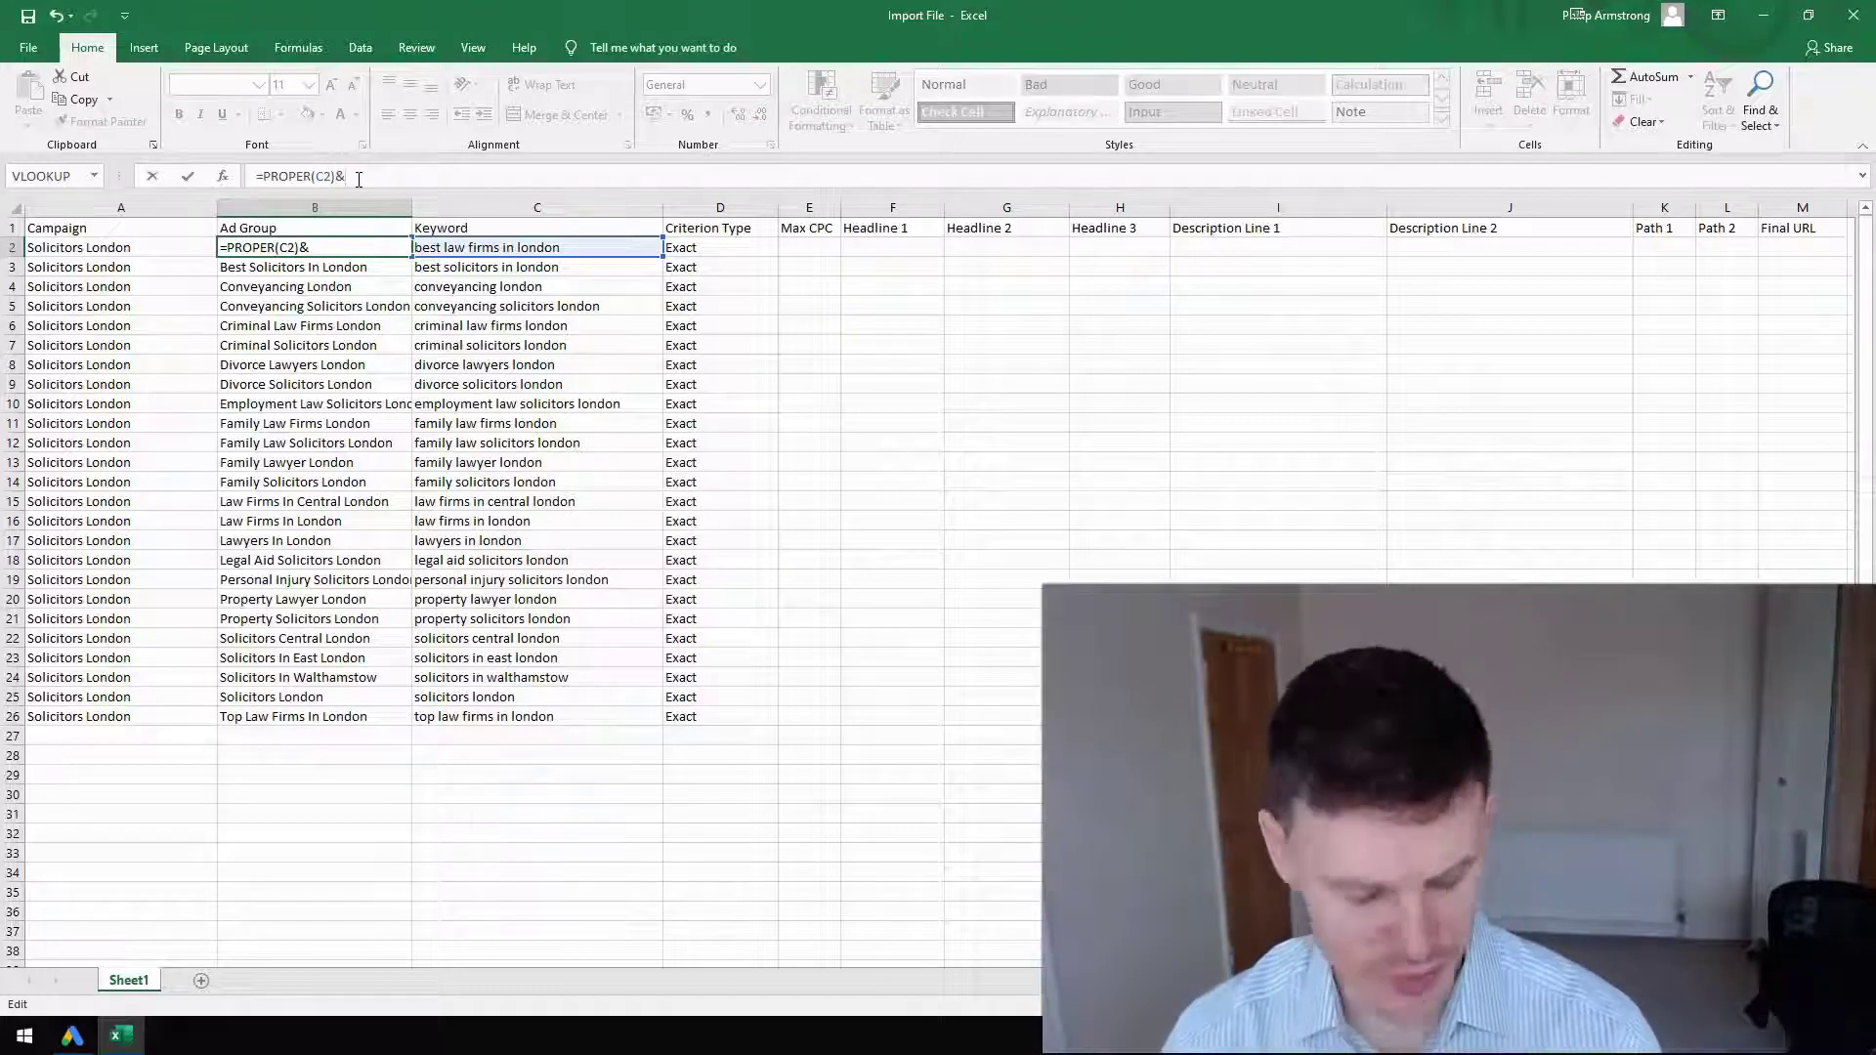
text(" -)
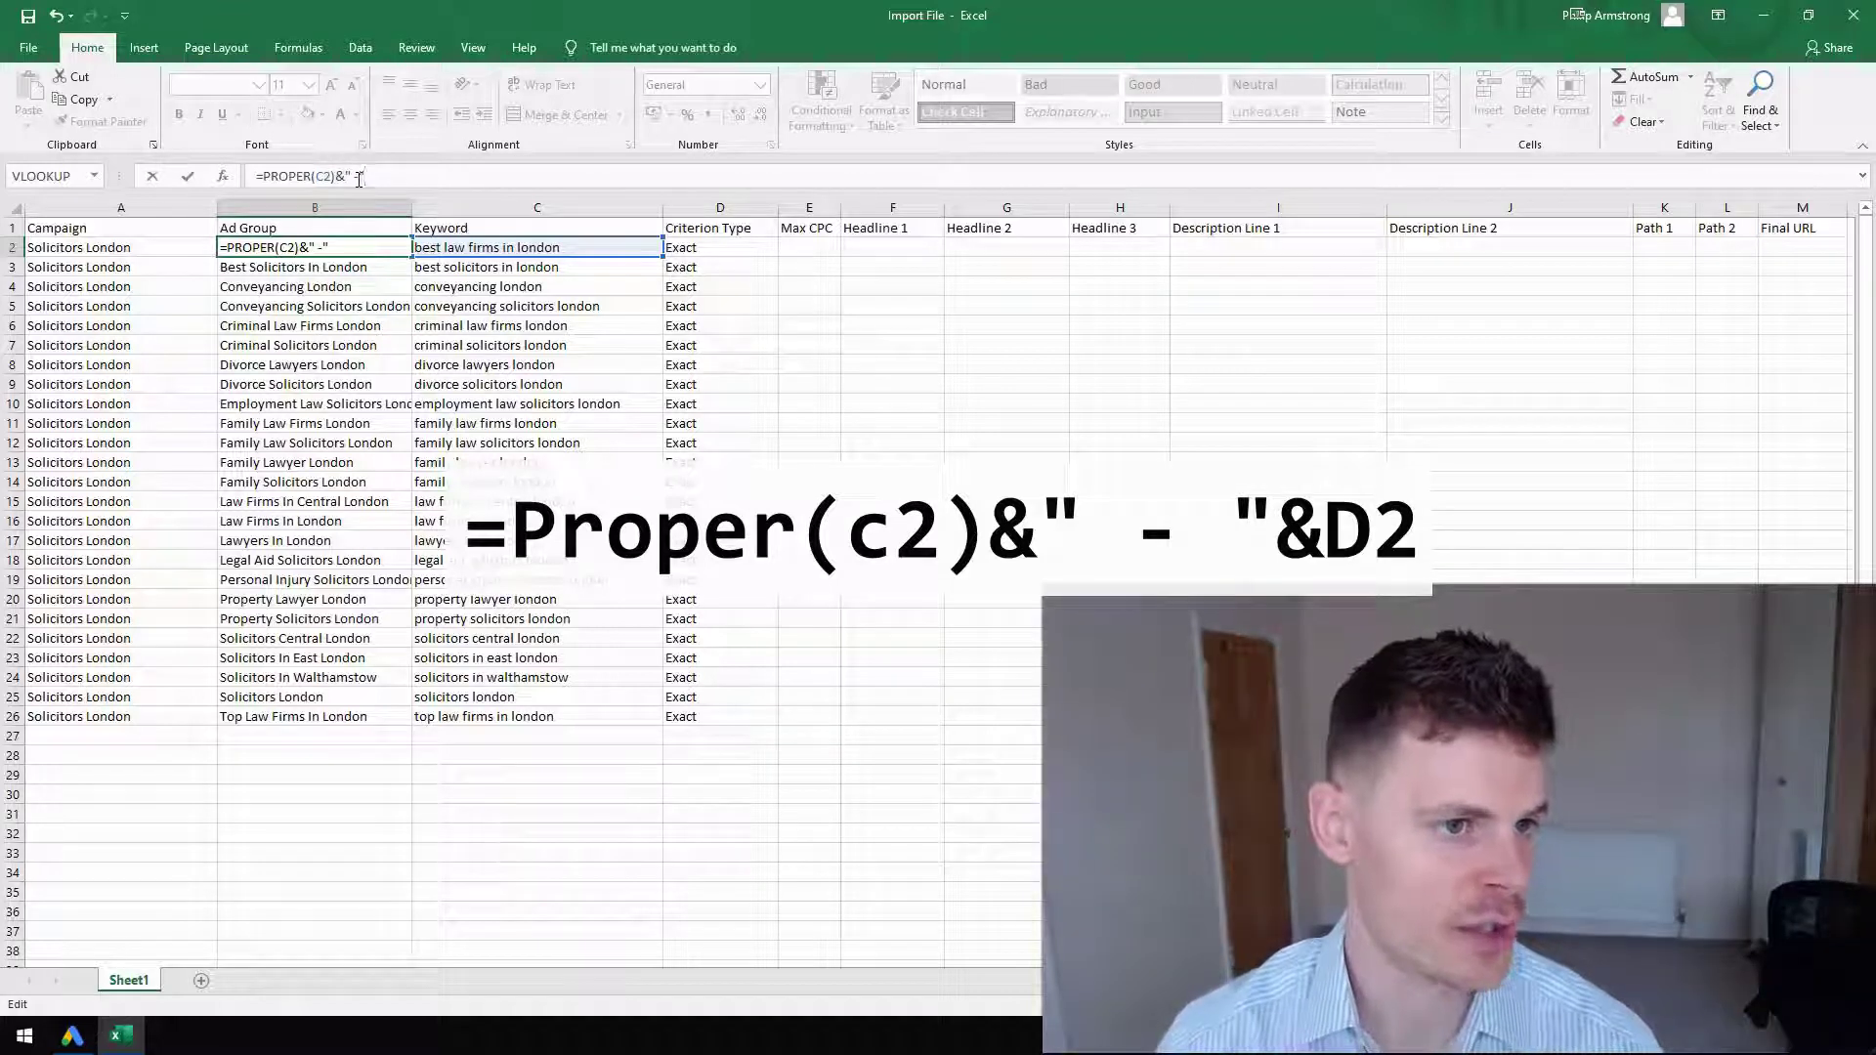
text(&)
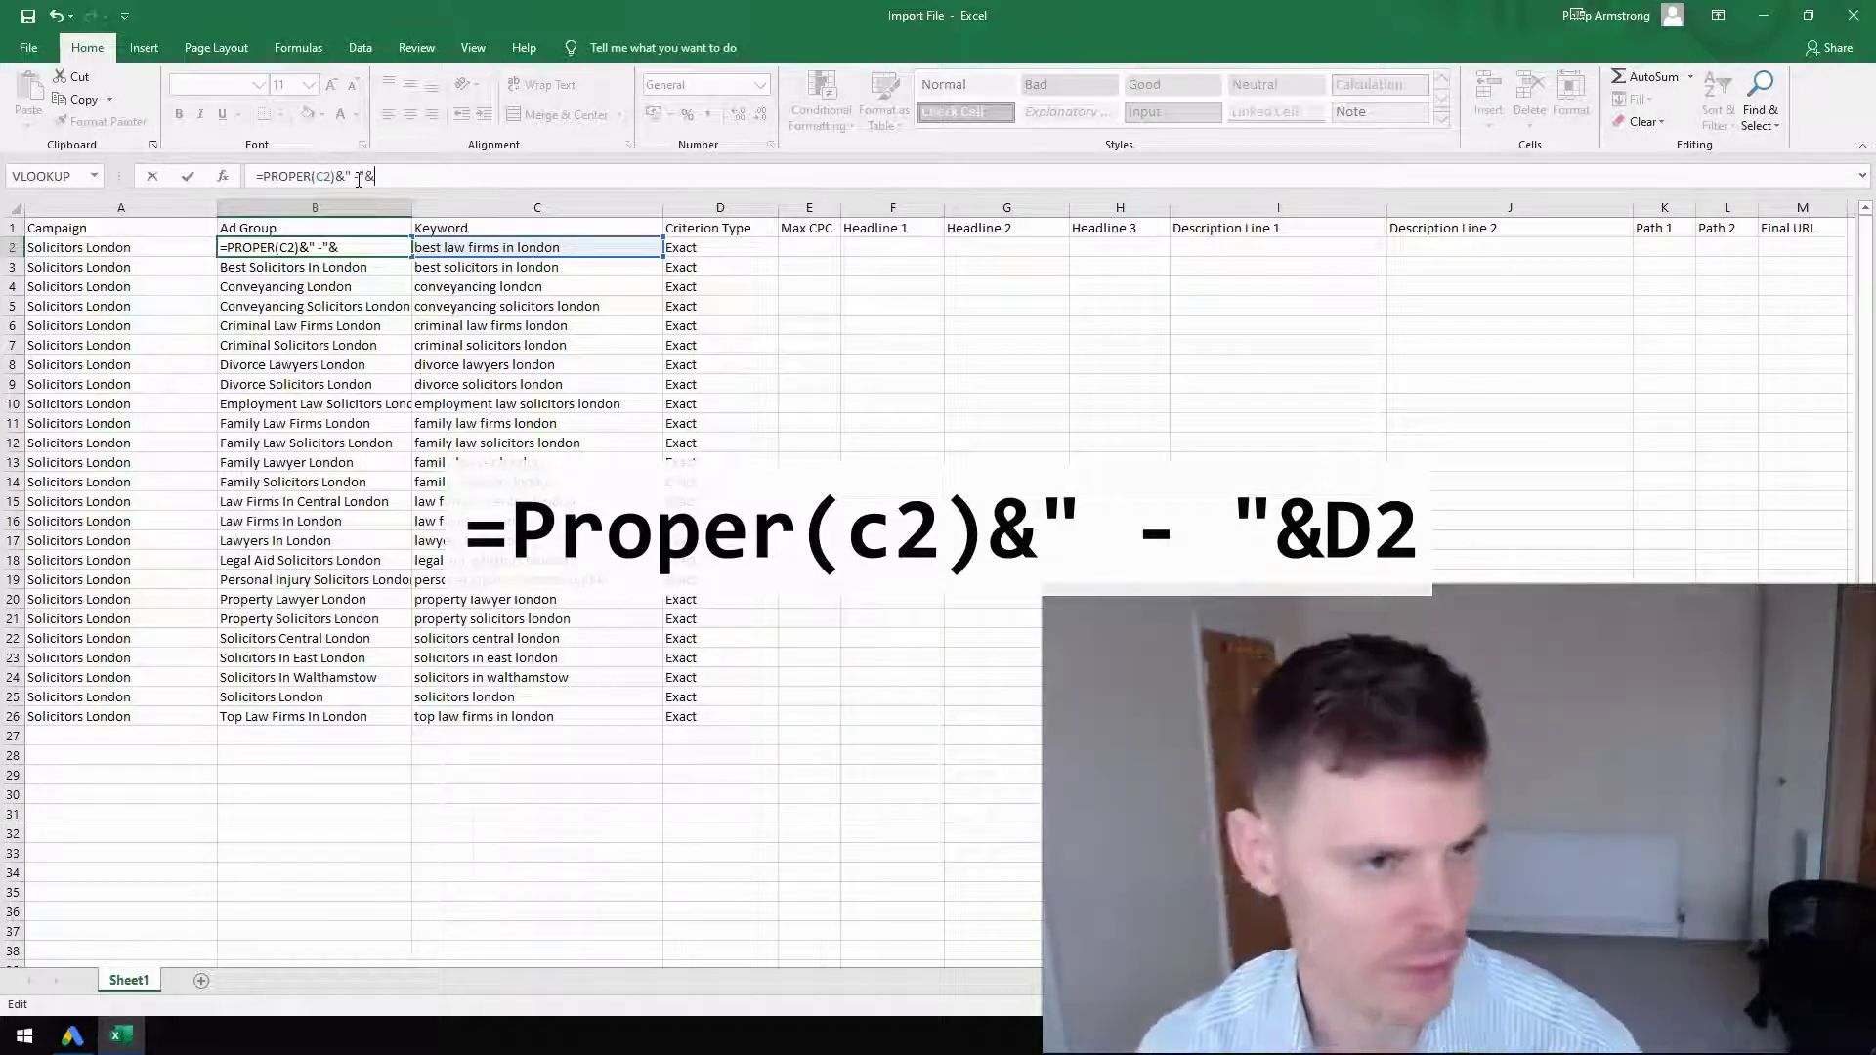
text(D2)
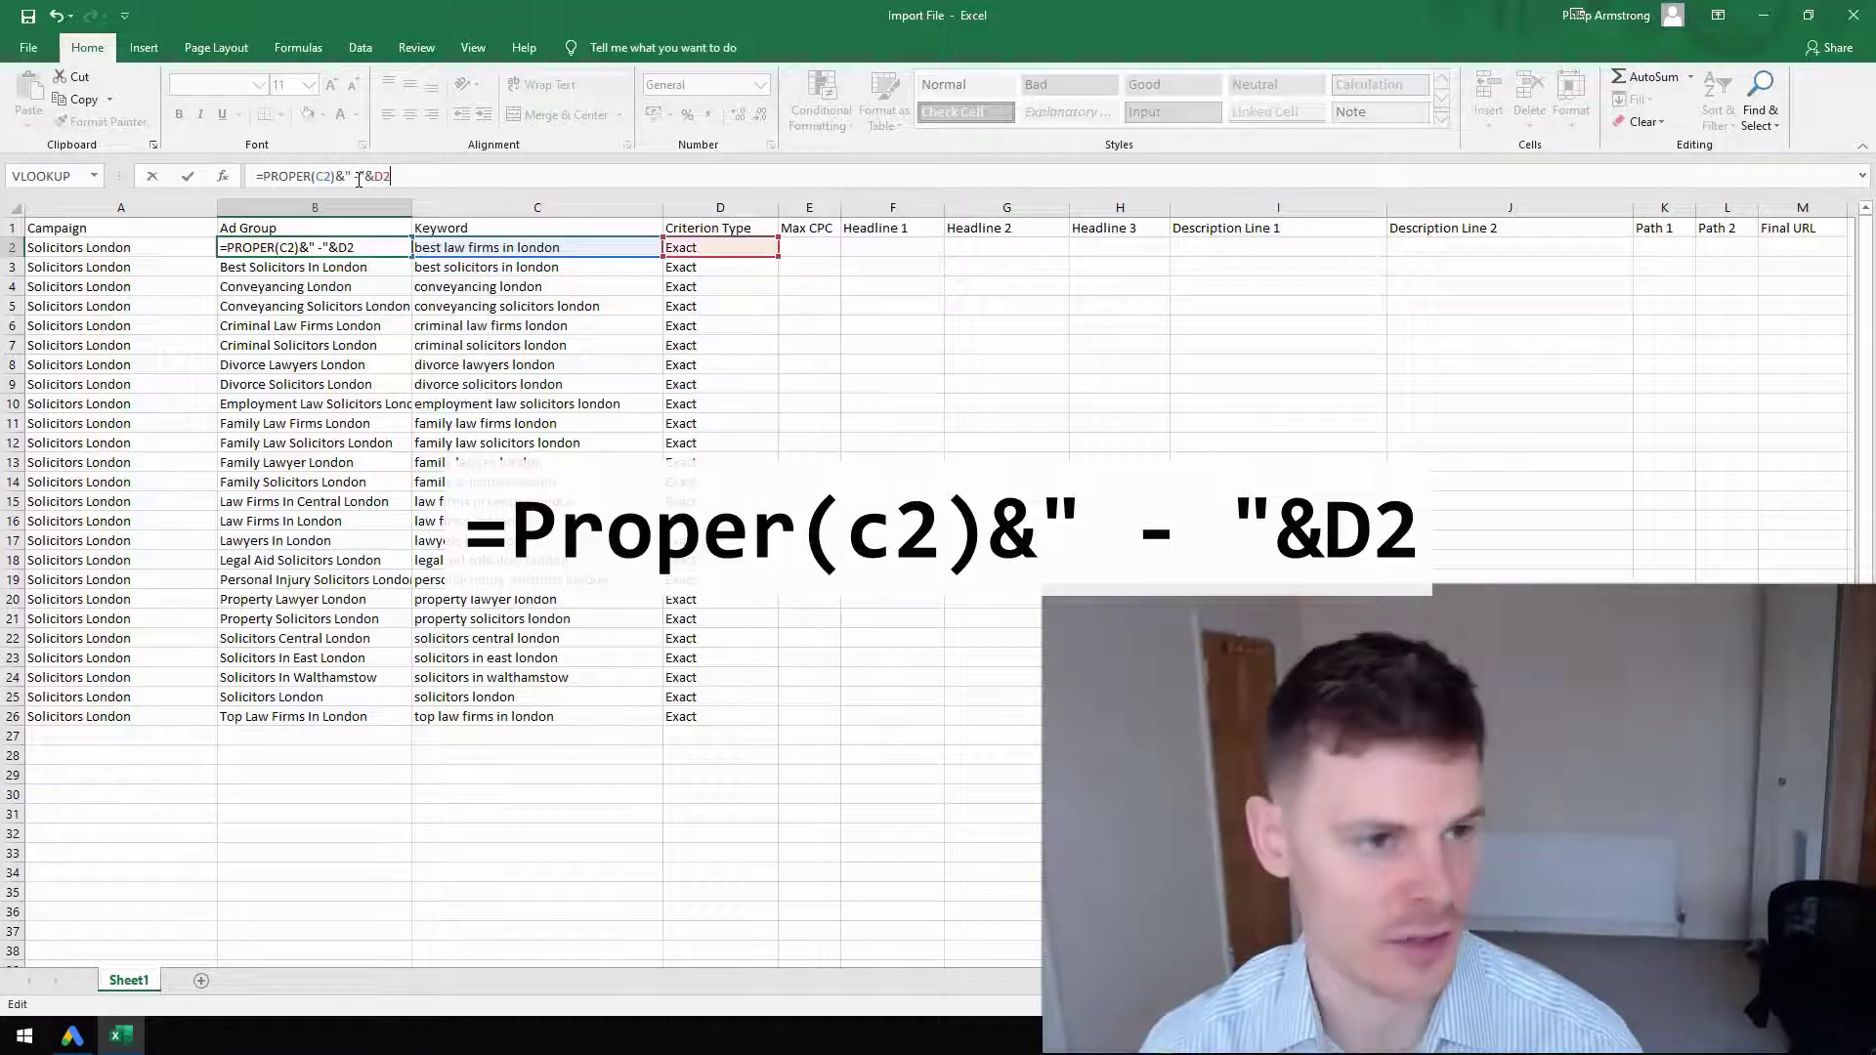
key(Return)
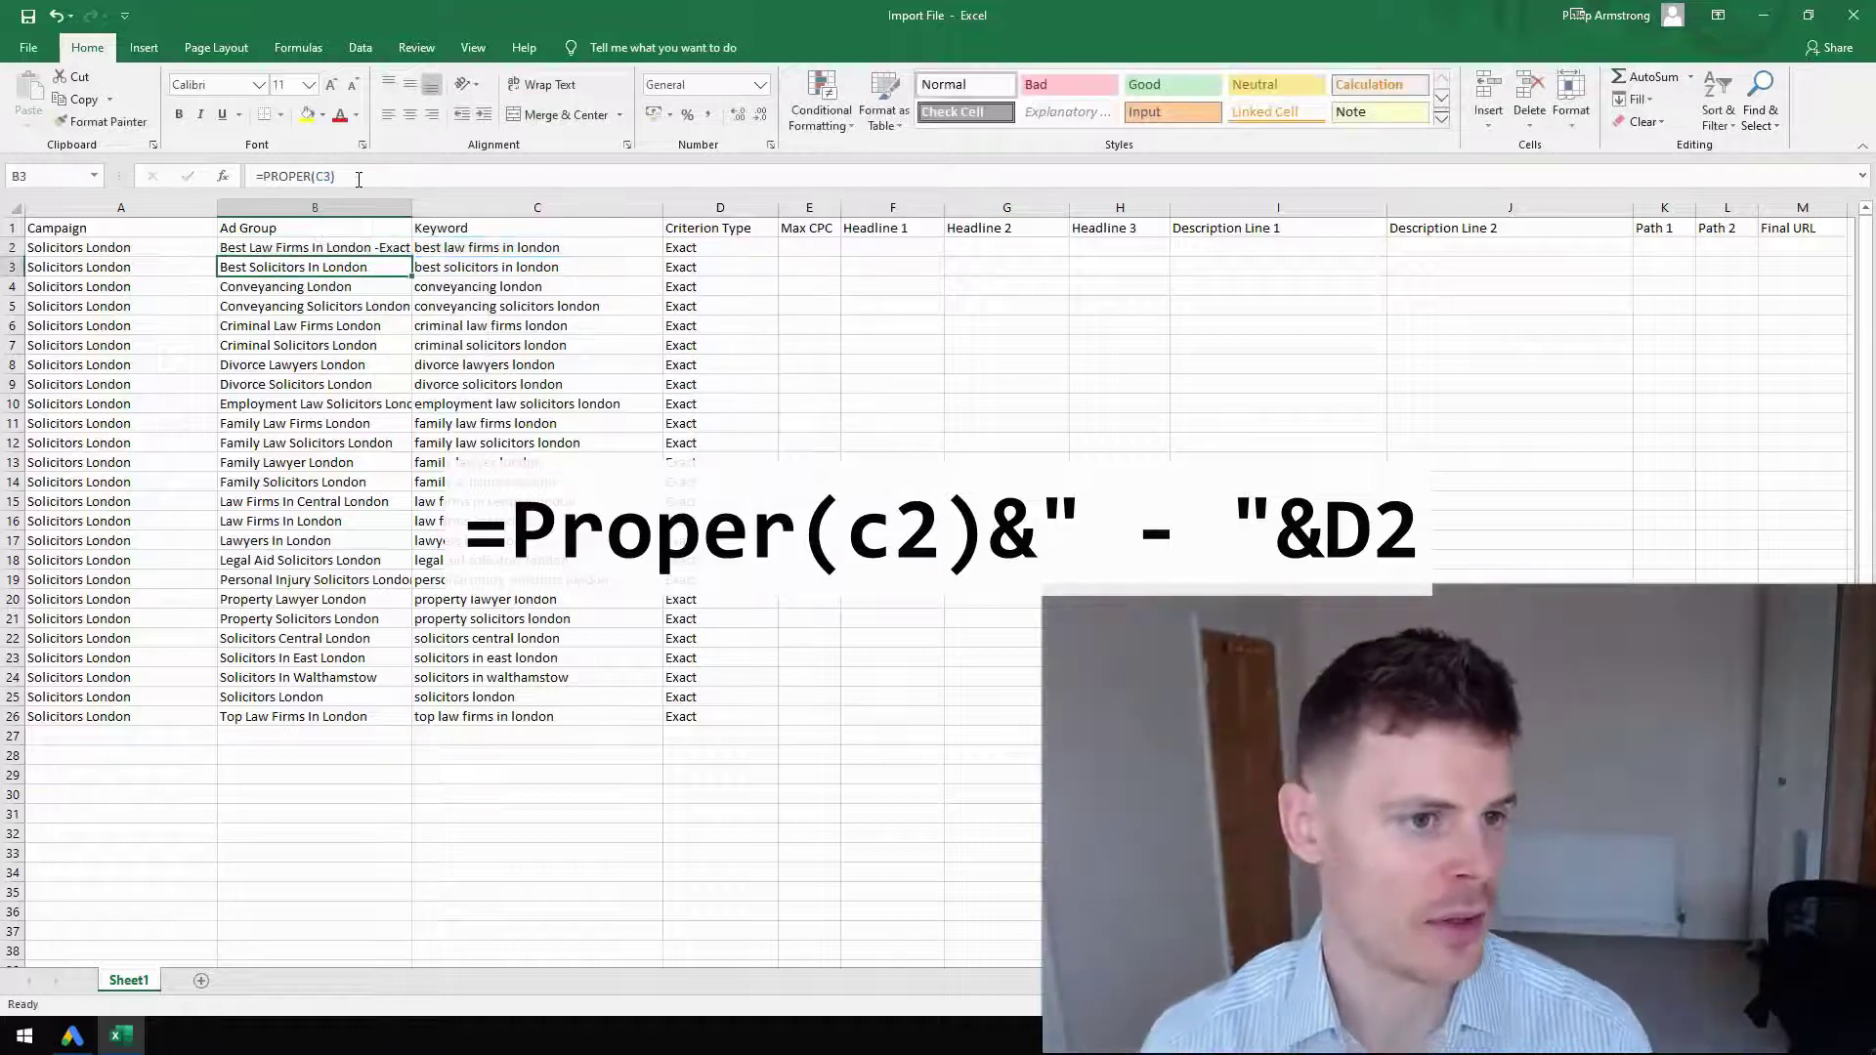
double_click(410, 188)
click(417, 246)
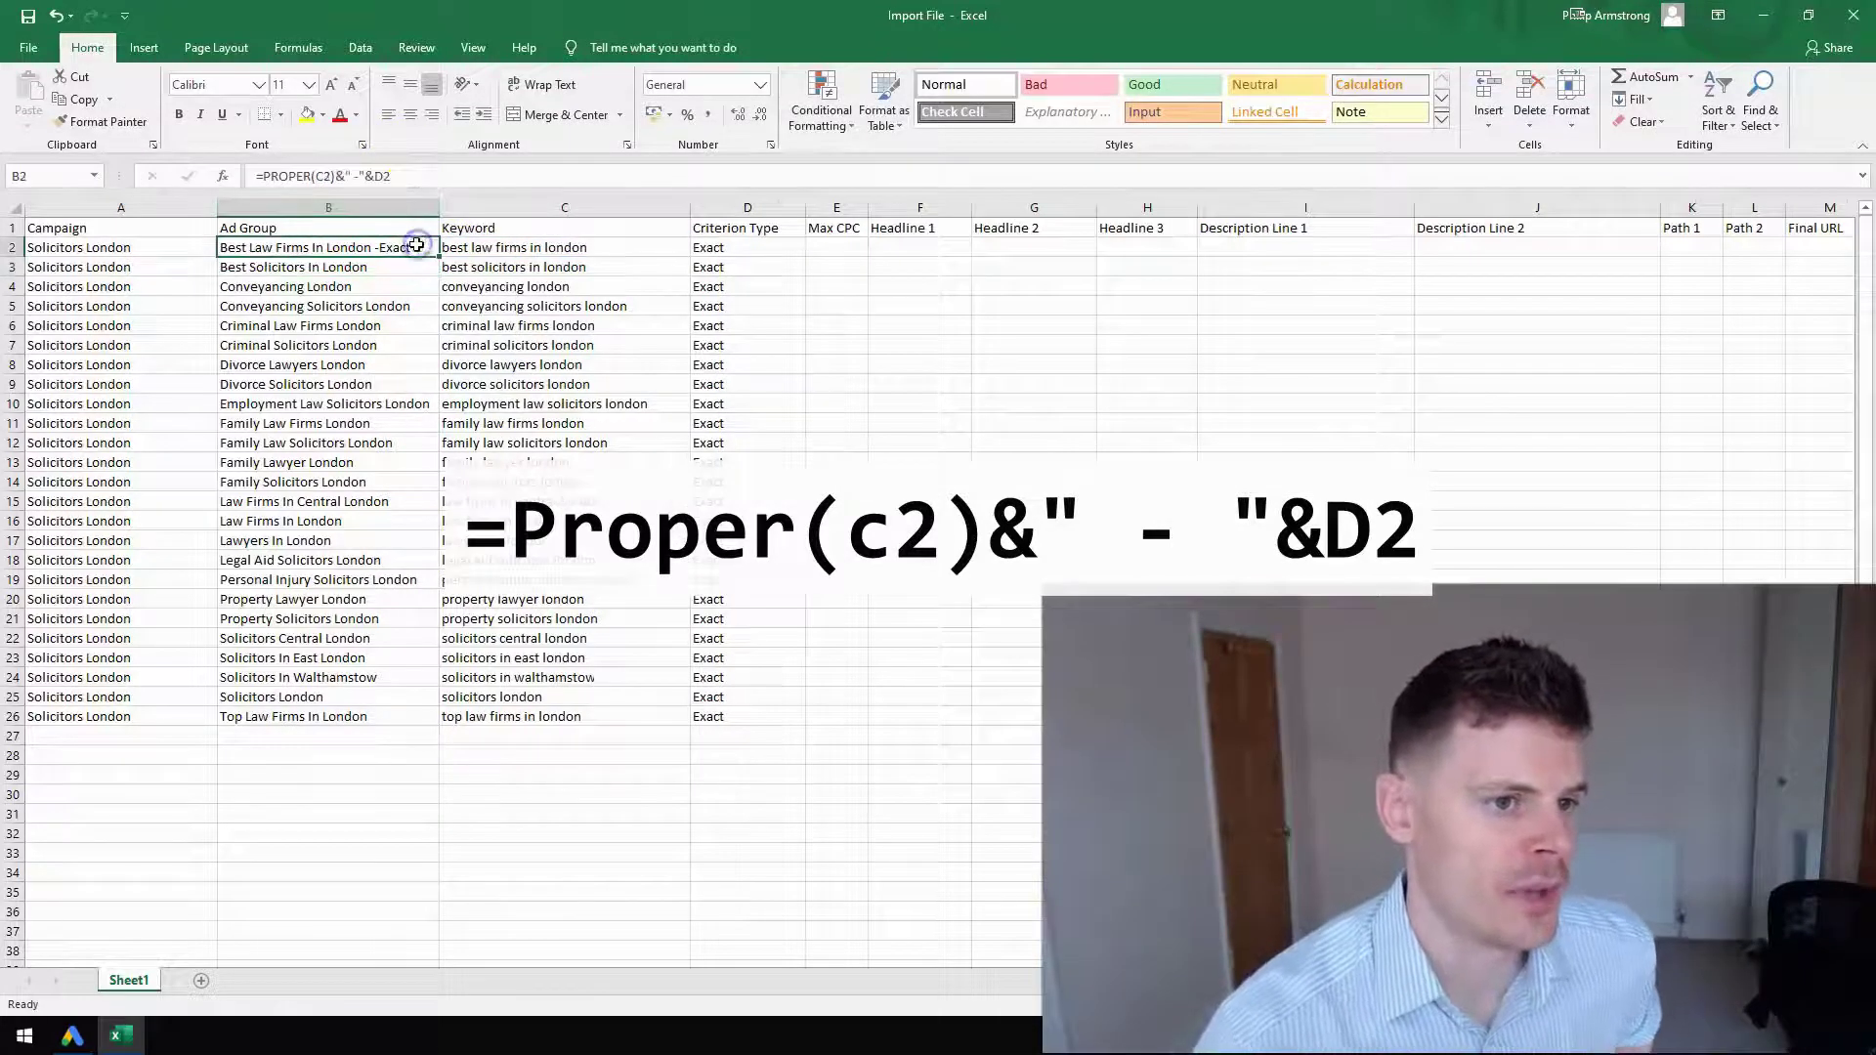
click(358, 176)
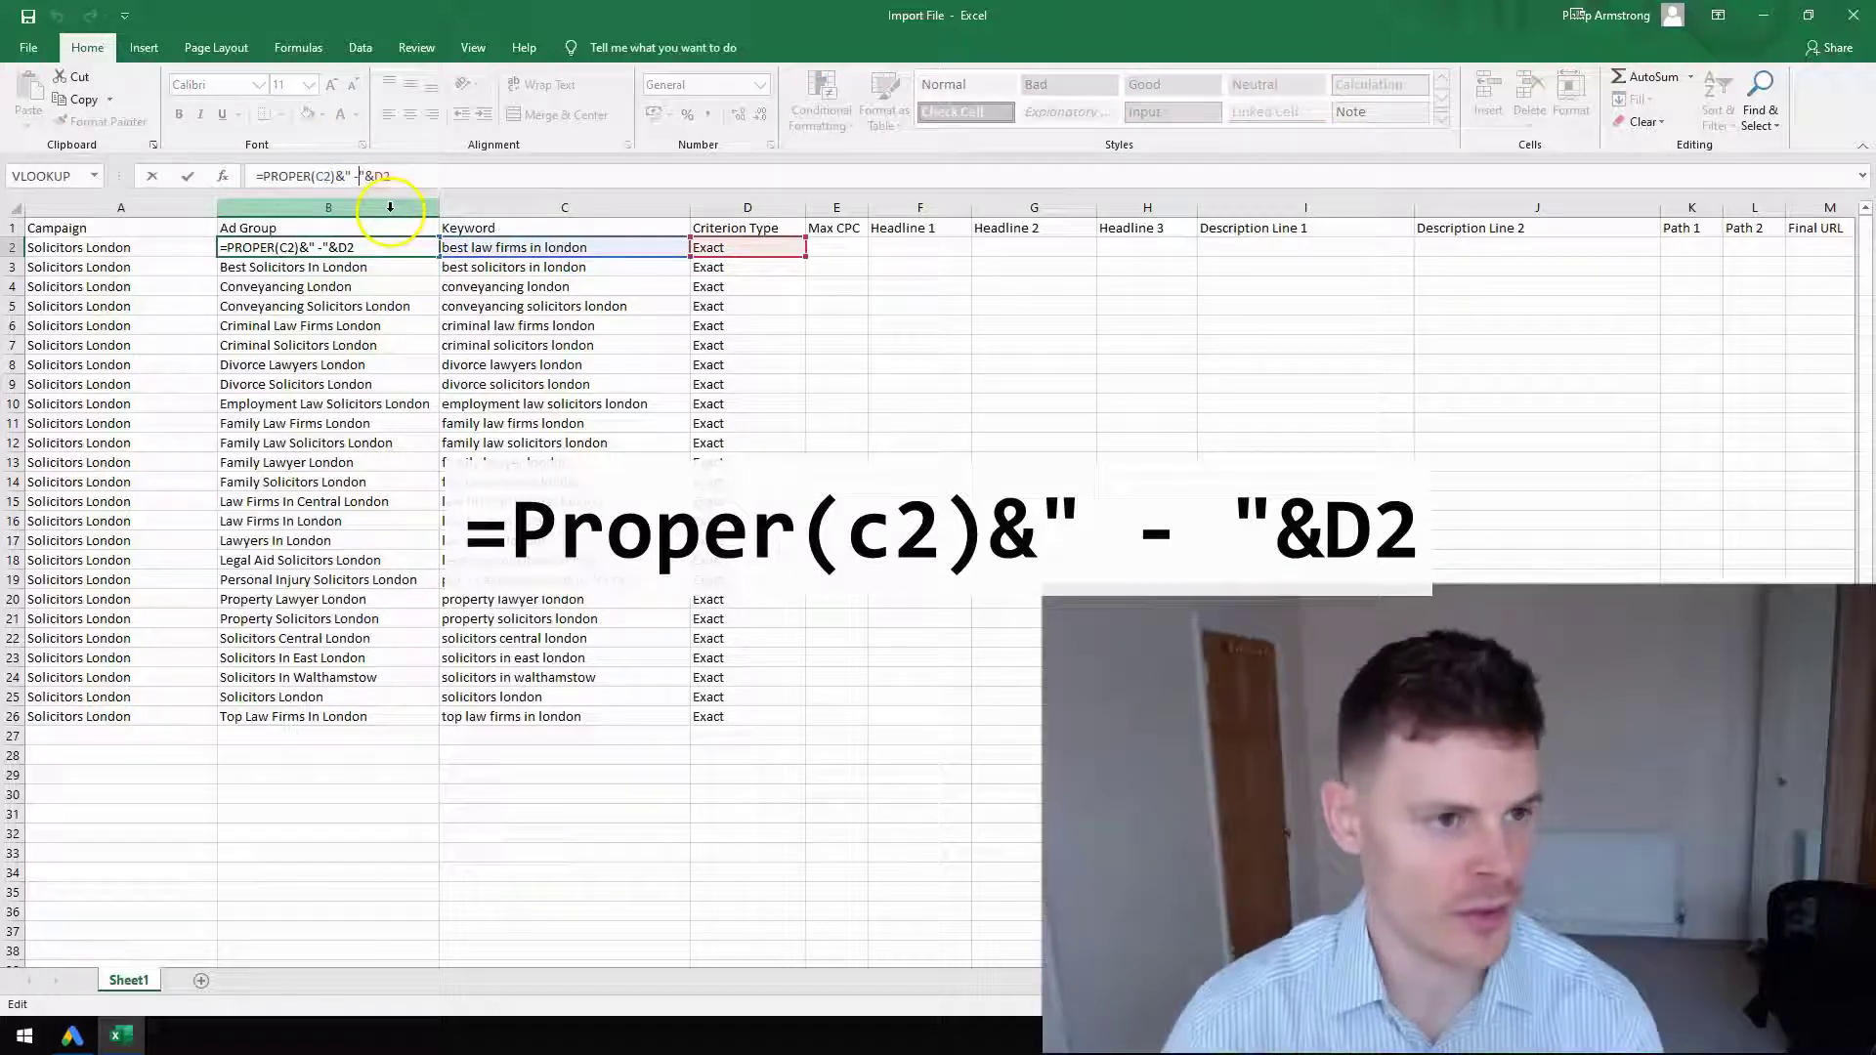
key(Return)
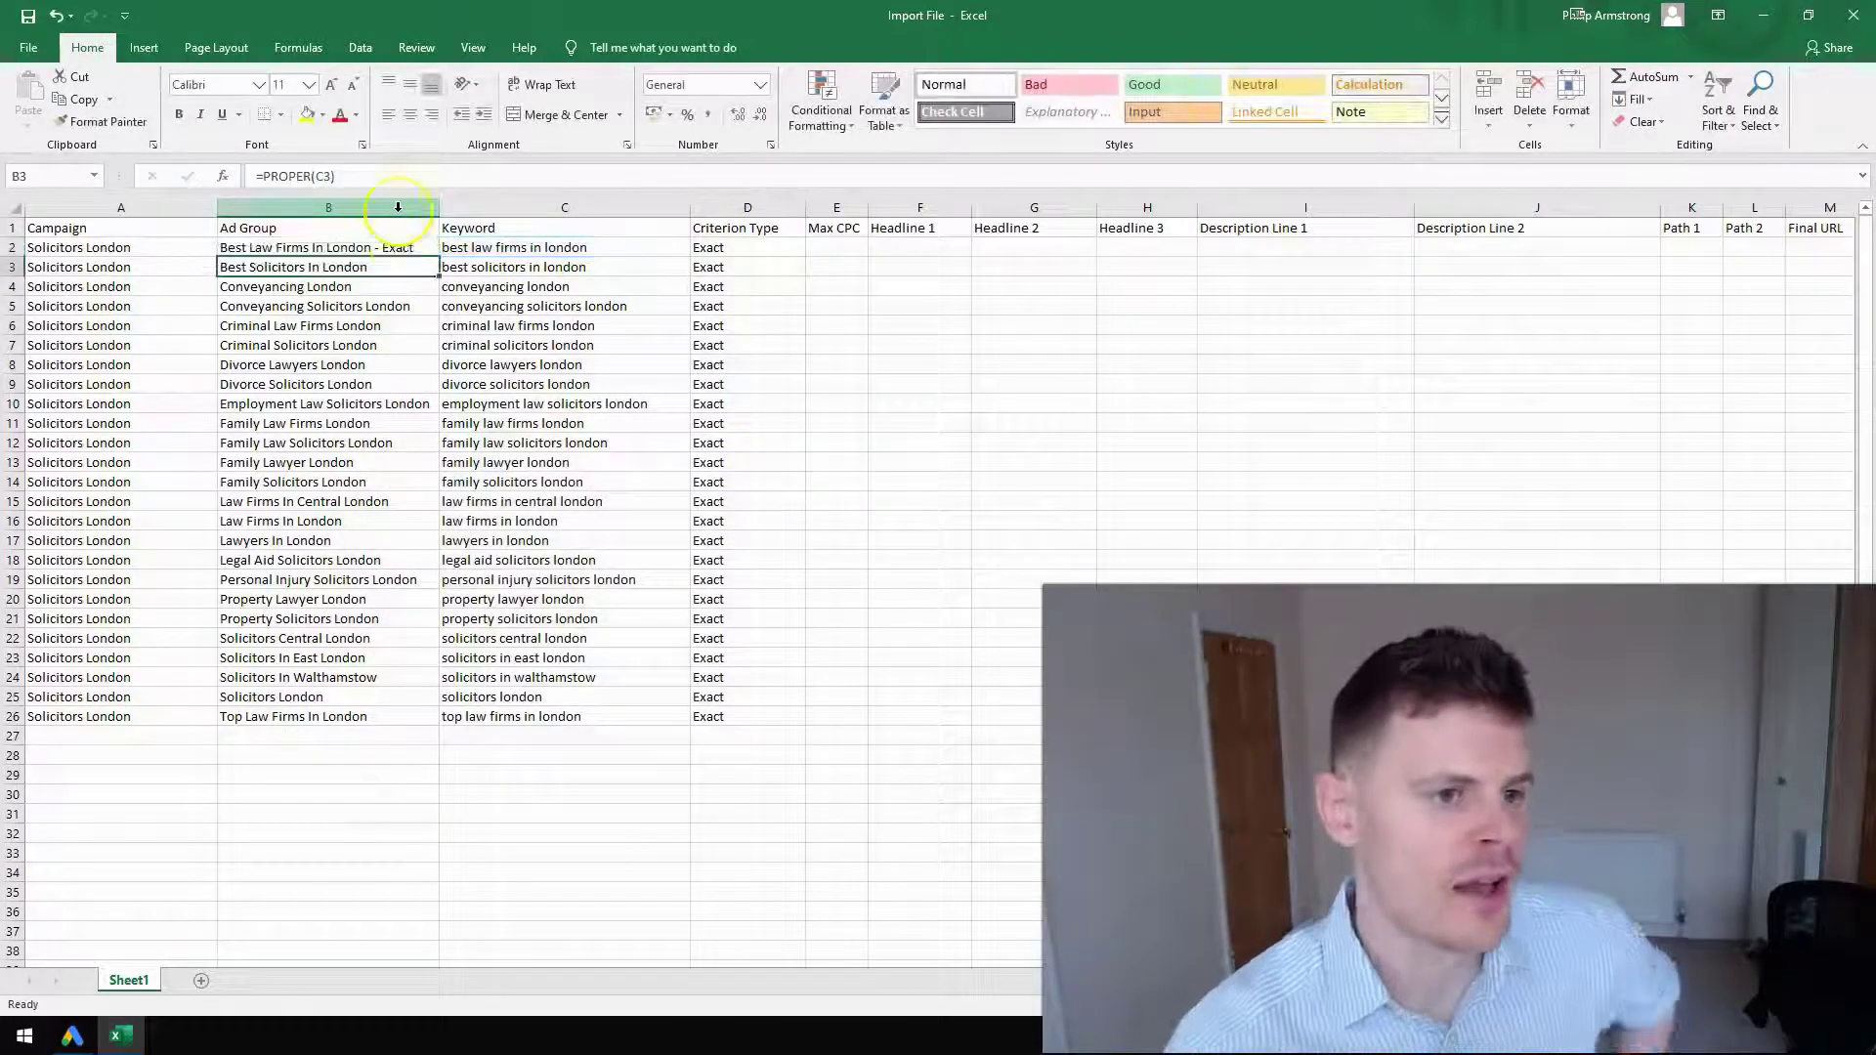
click(403, 248)
double_click(437, 256)
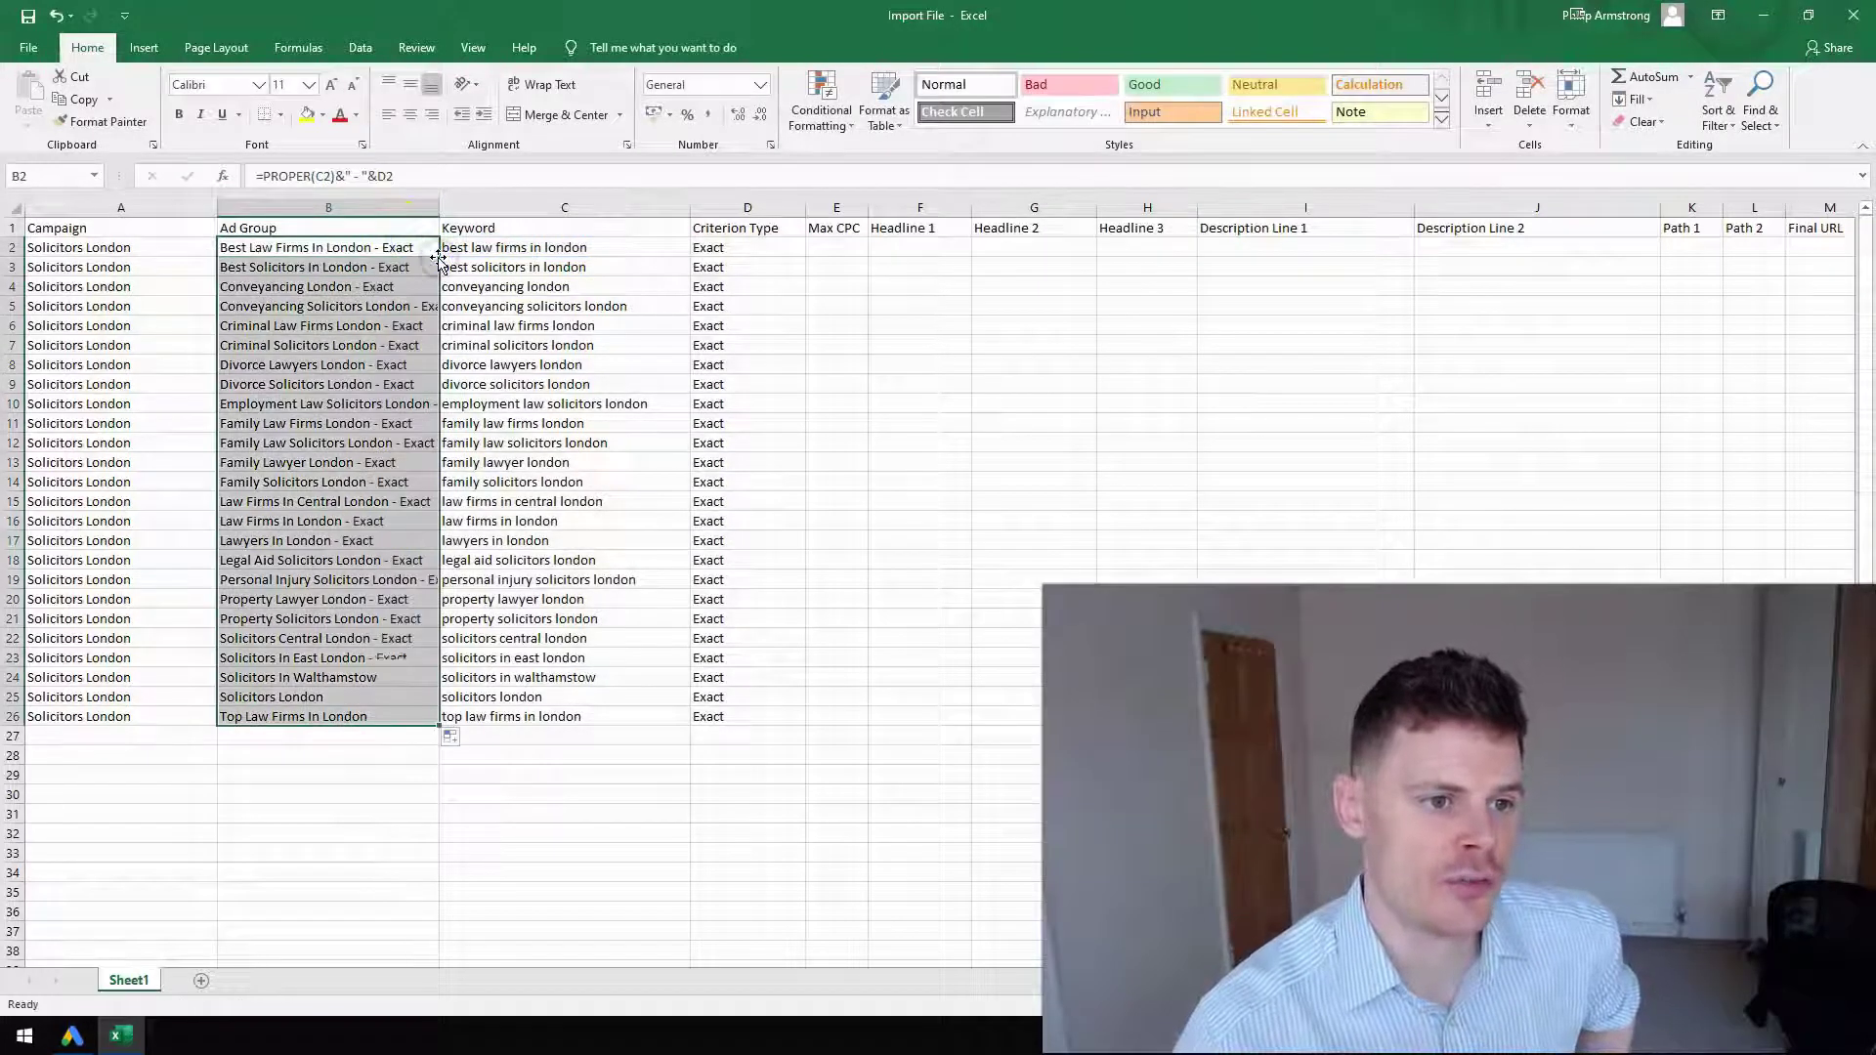
double_click(439, 208)
drag(495, 208, 502, 208)
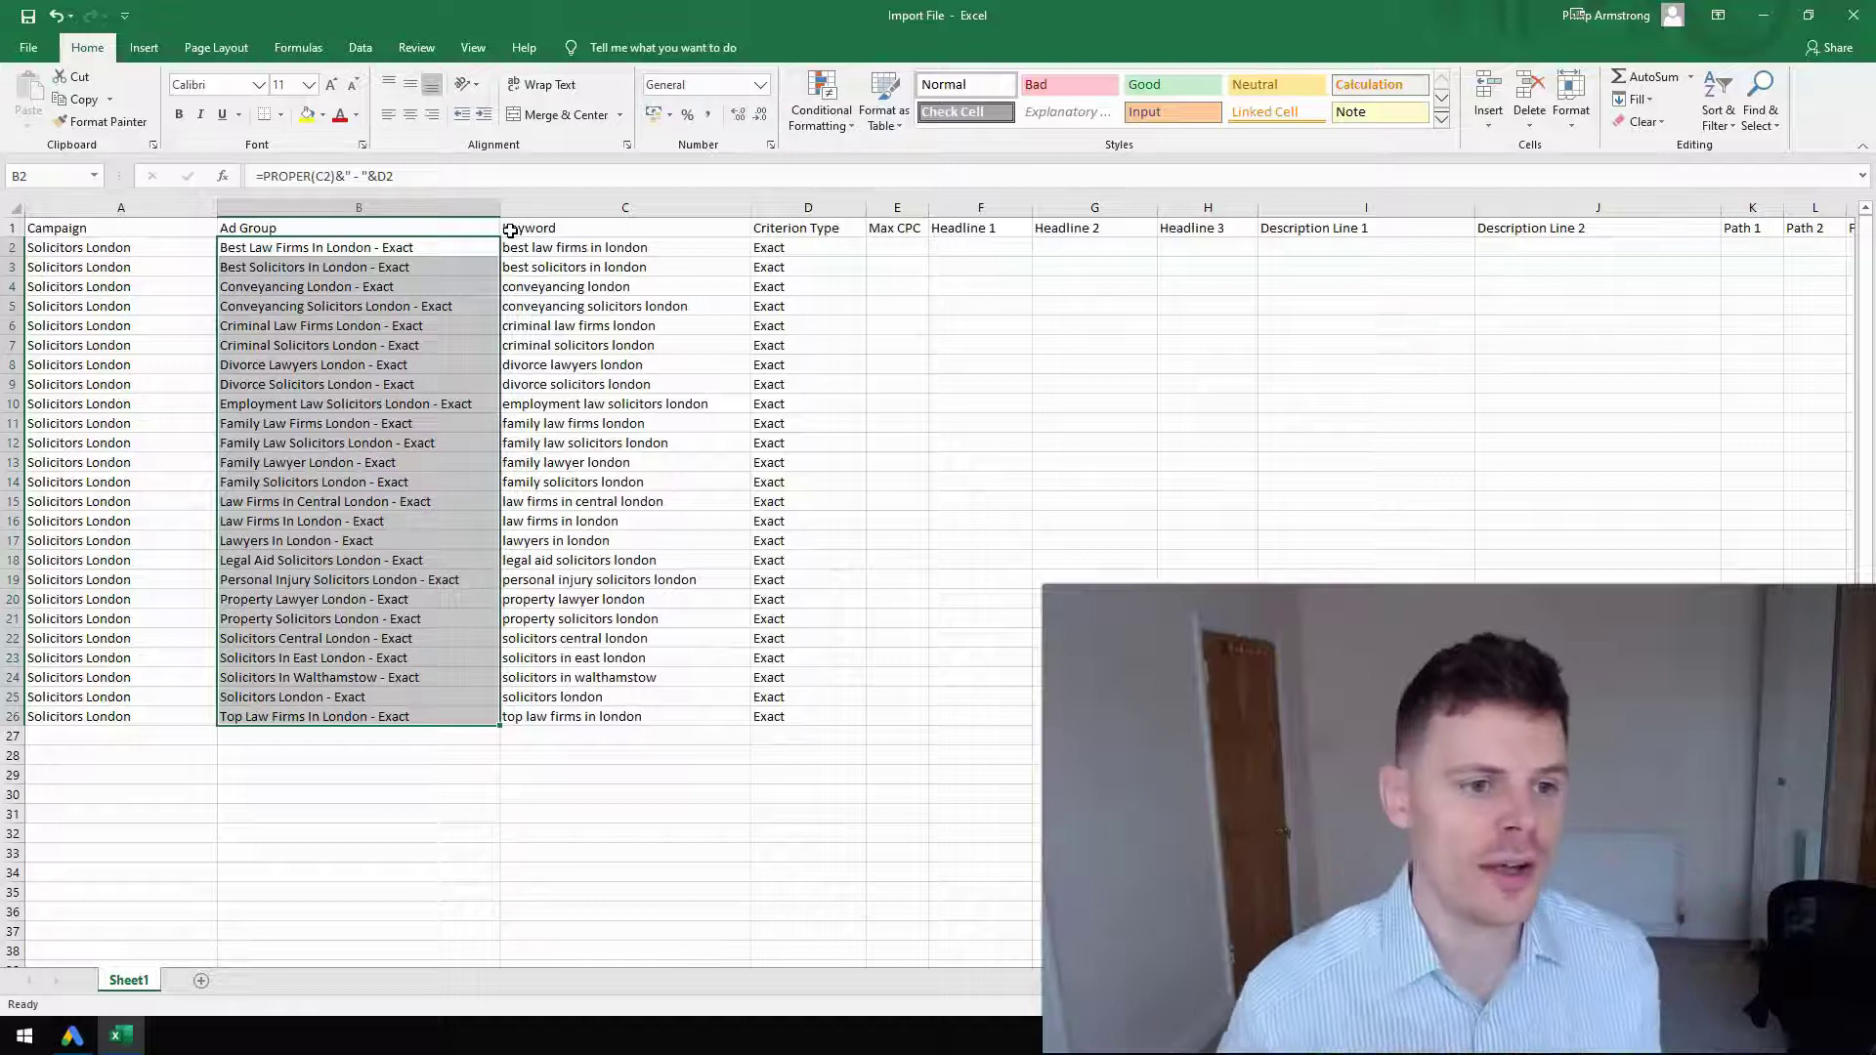
click(432, 247)
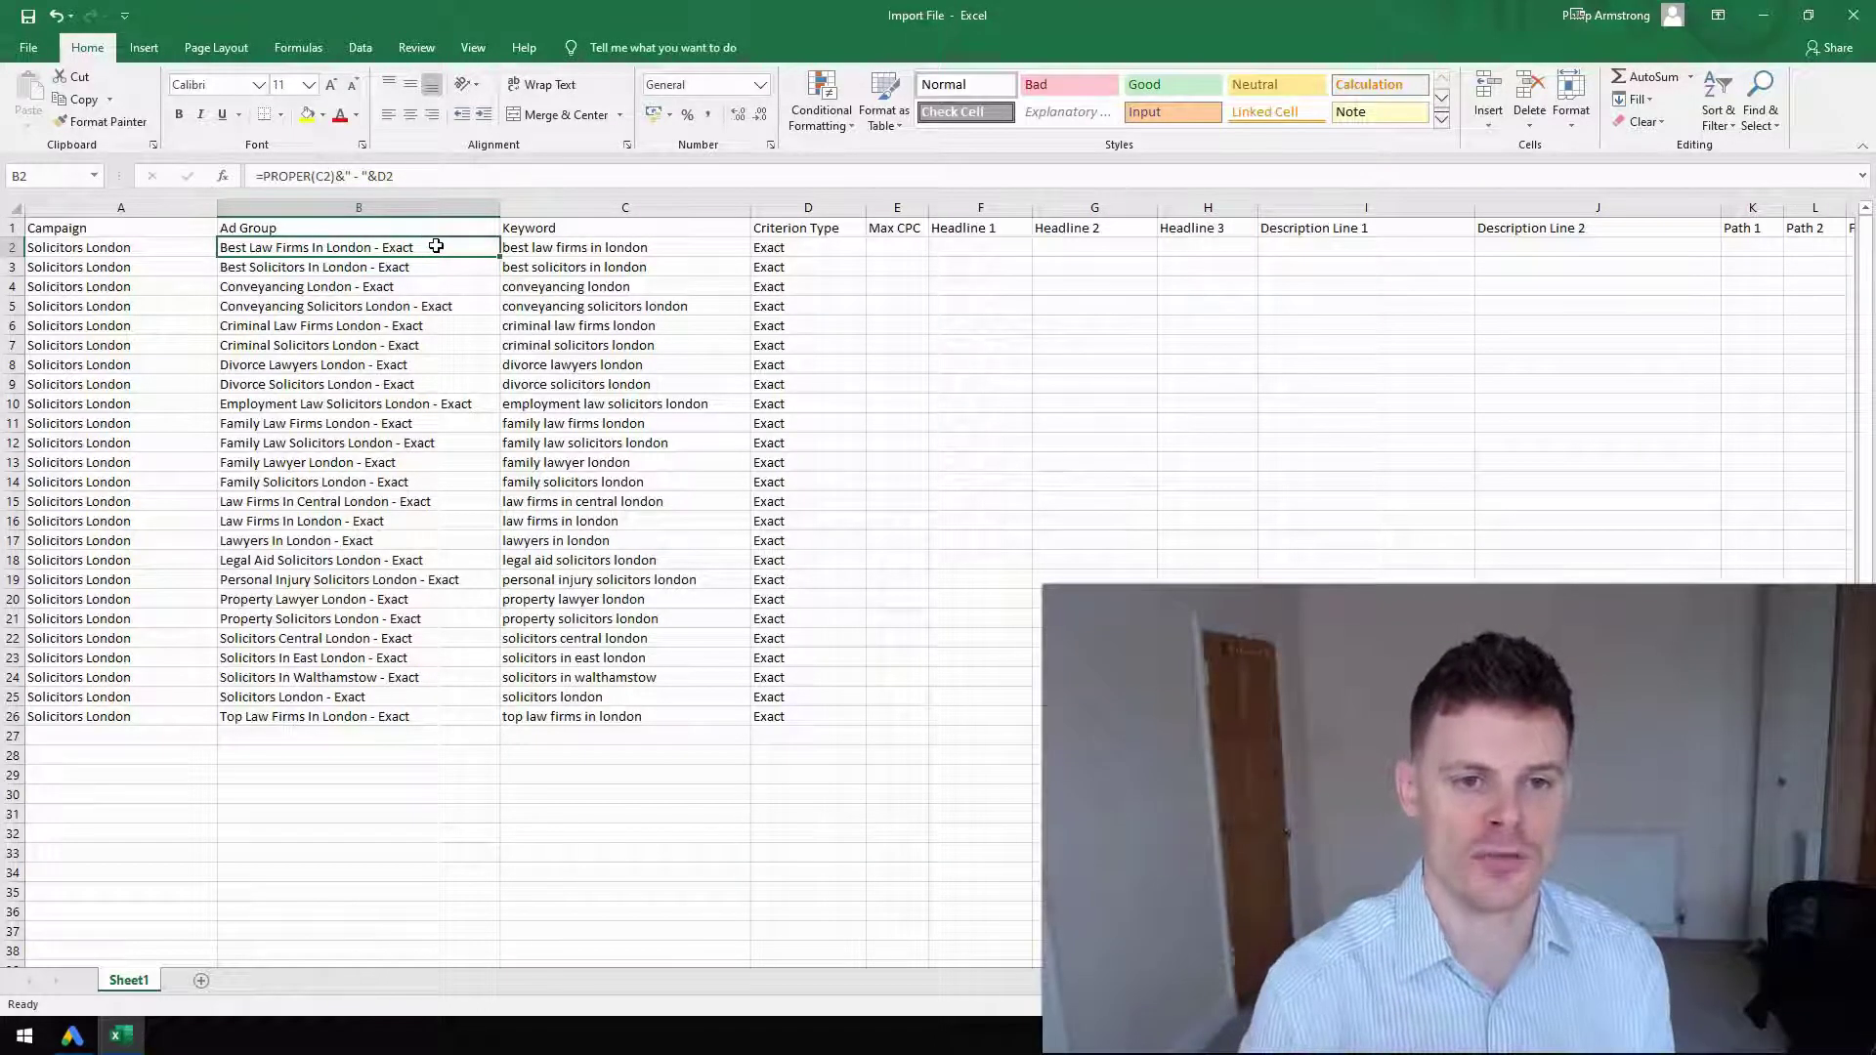
Step: Enter a Max CPC of 2 in E2 and fill it down every keyword row
click(918, 246)
text(2)
key(Return)
click(922, 248)
double_click(928, 256)
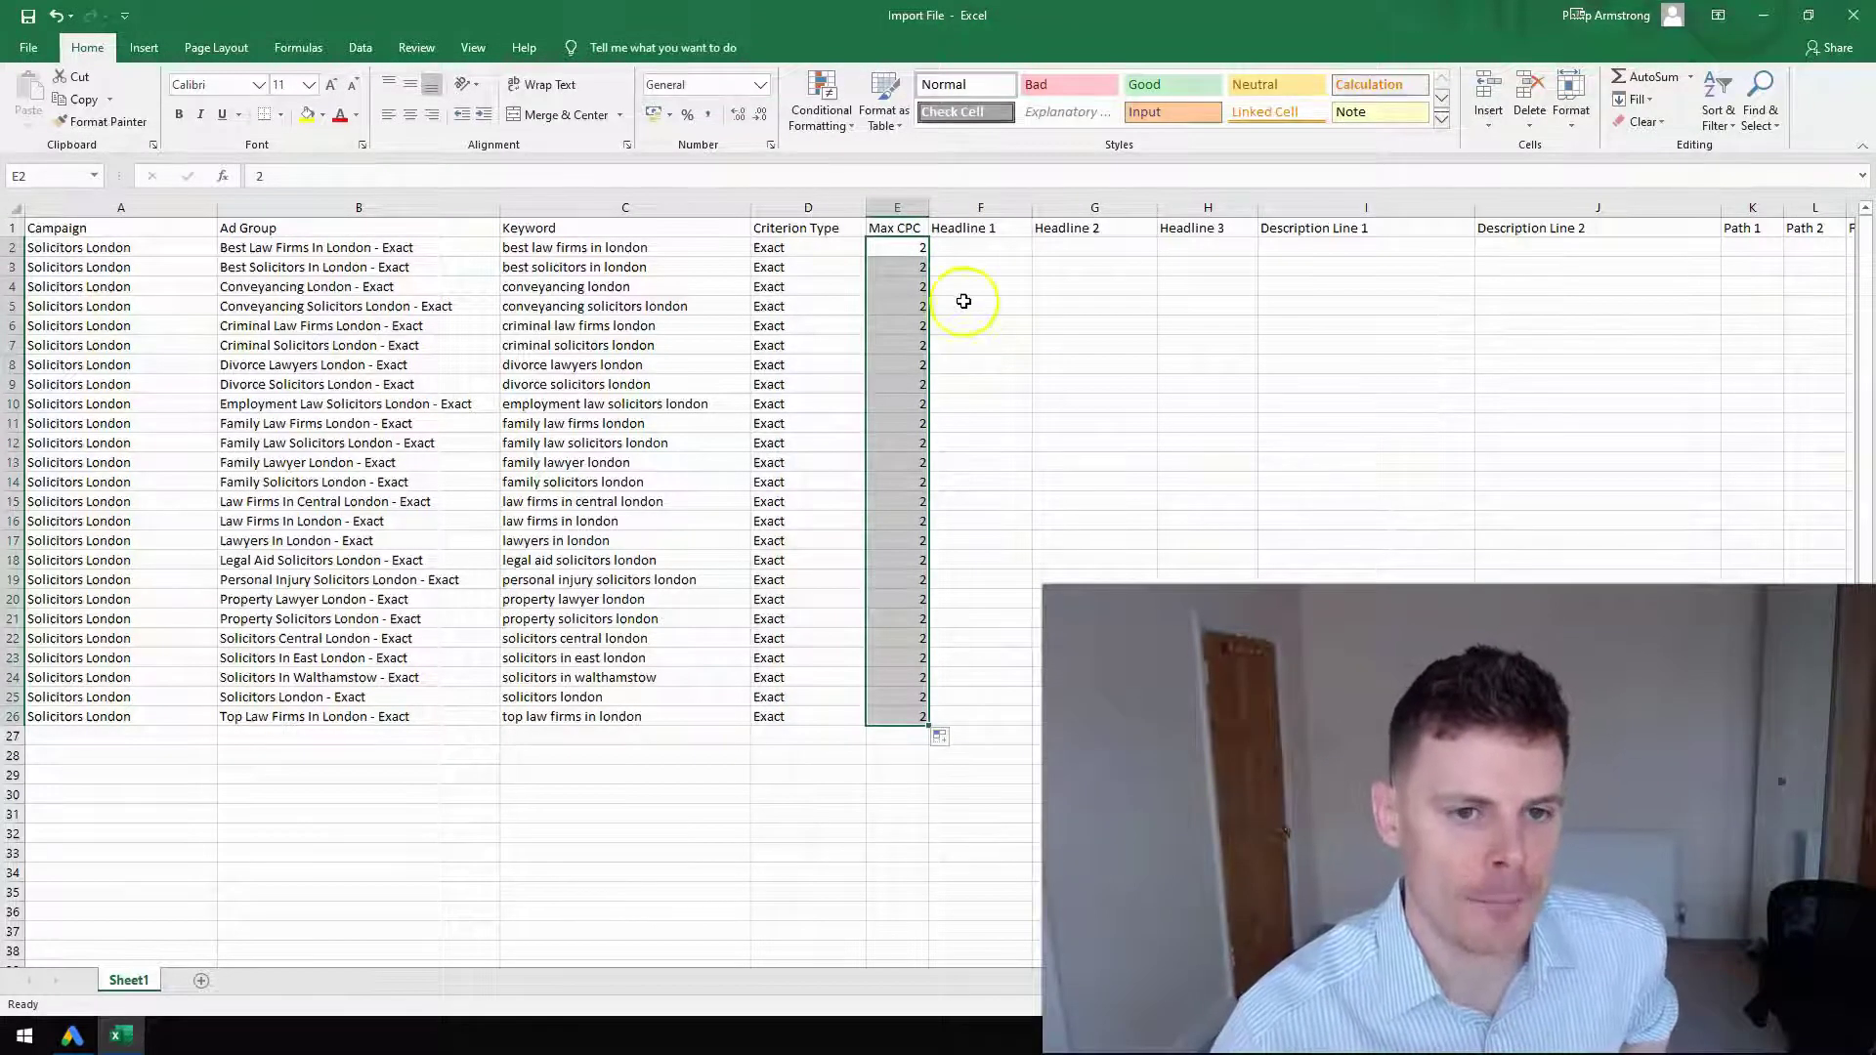
Step: Add Headlines 2–3, both descriptions, paths Solicitors/London and the Final URL to row 2
click(973, 252)
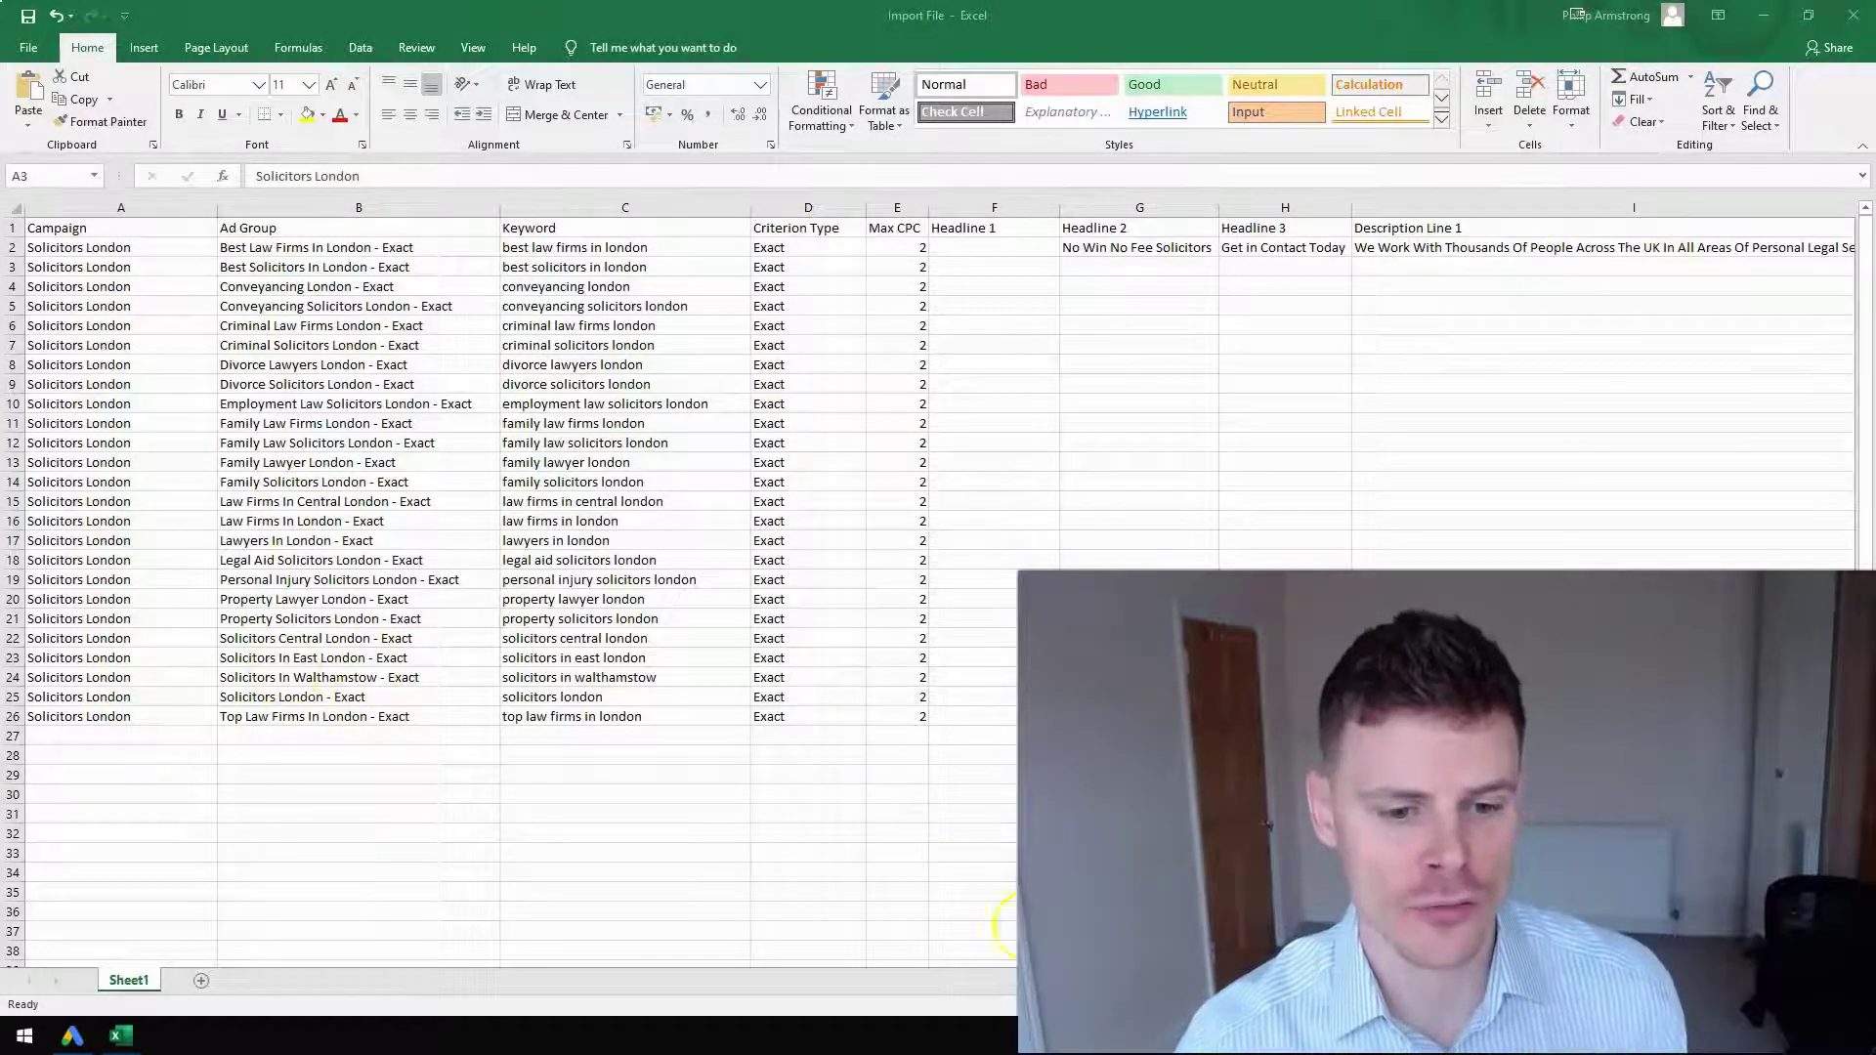
click(1576, 14)
scroll(1576, 14, right, 3)
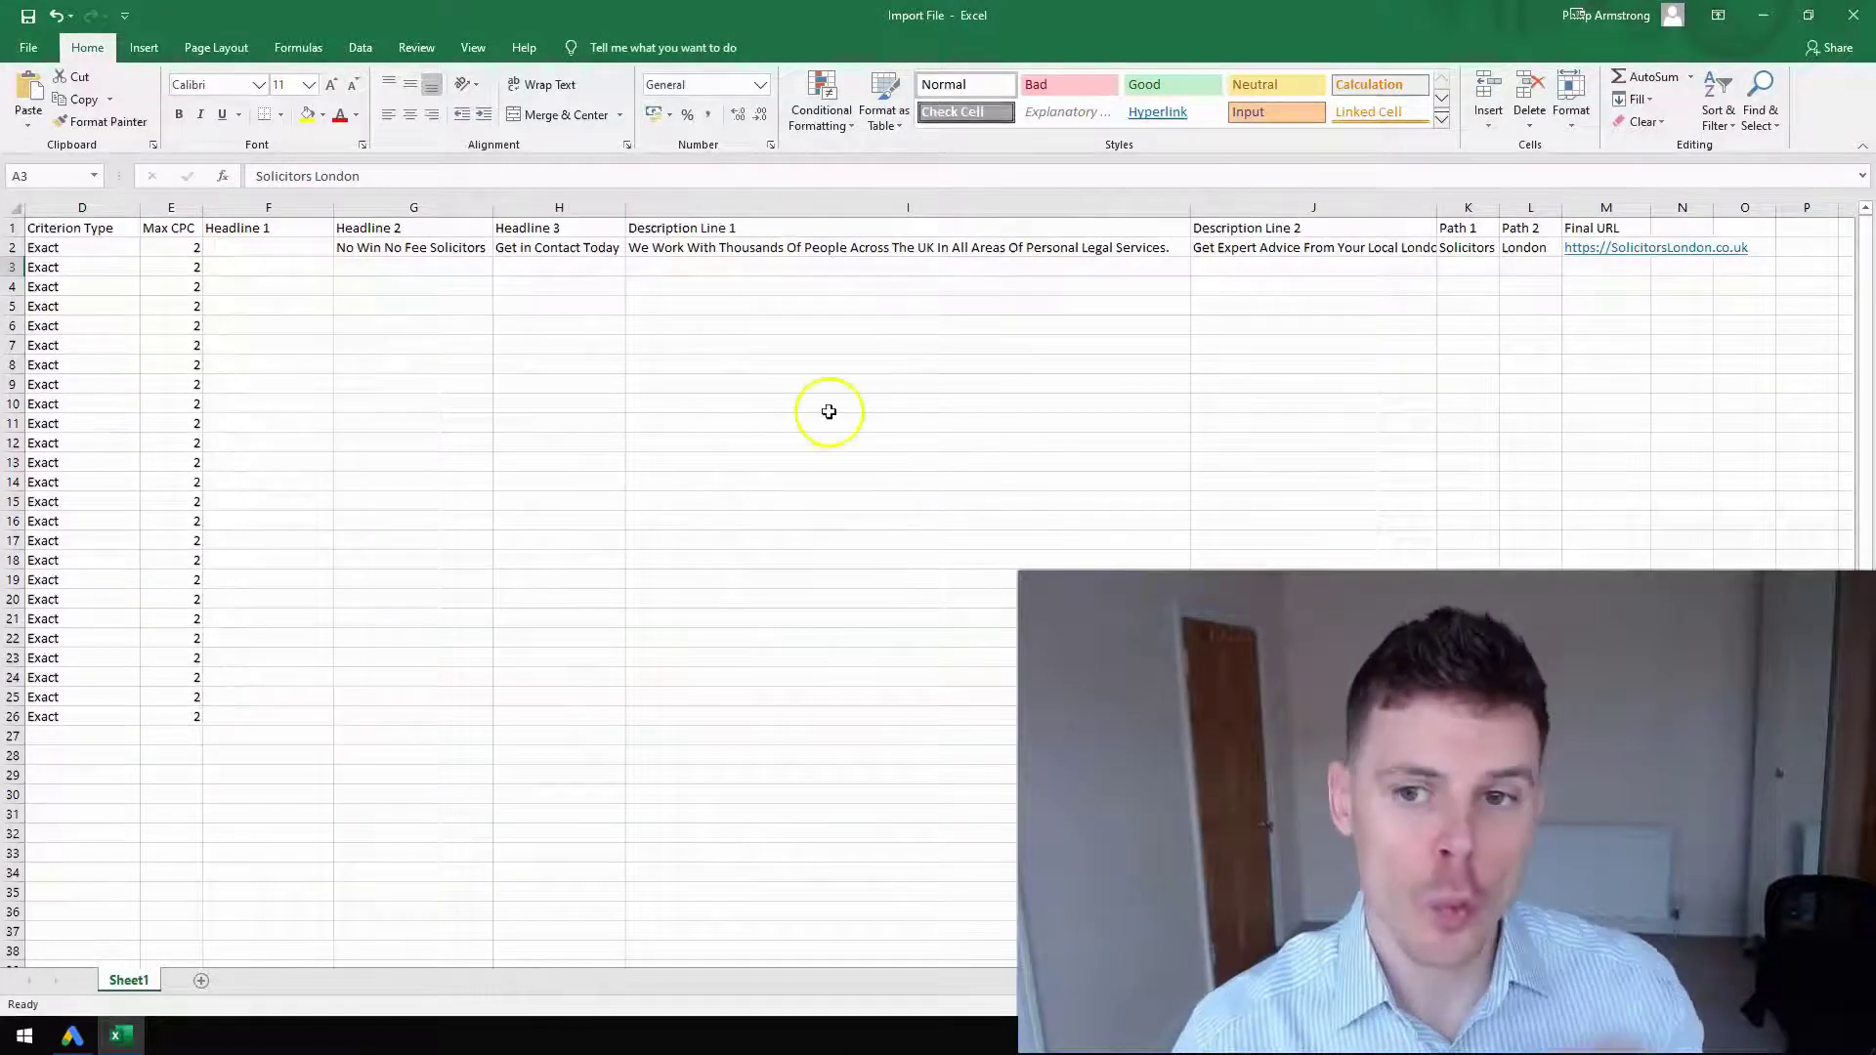
Step: Copy row 2's ad copy in G2:M2 down to row 26
drag(452, 248, 1651, 724)
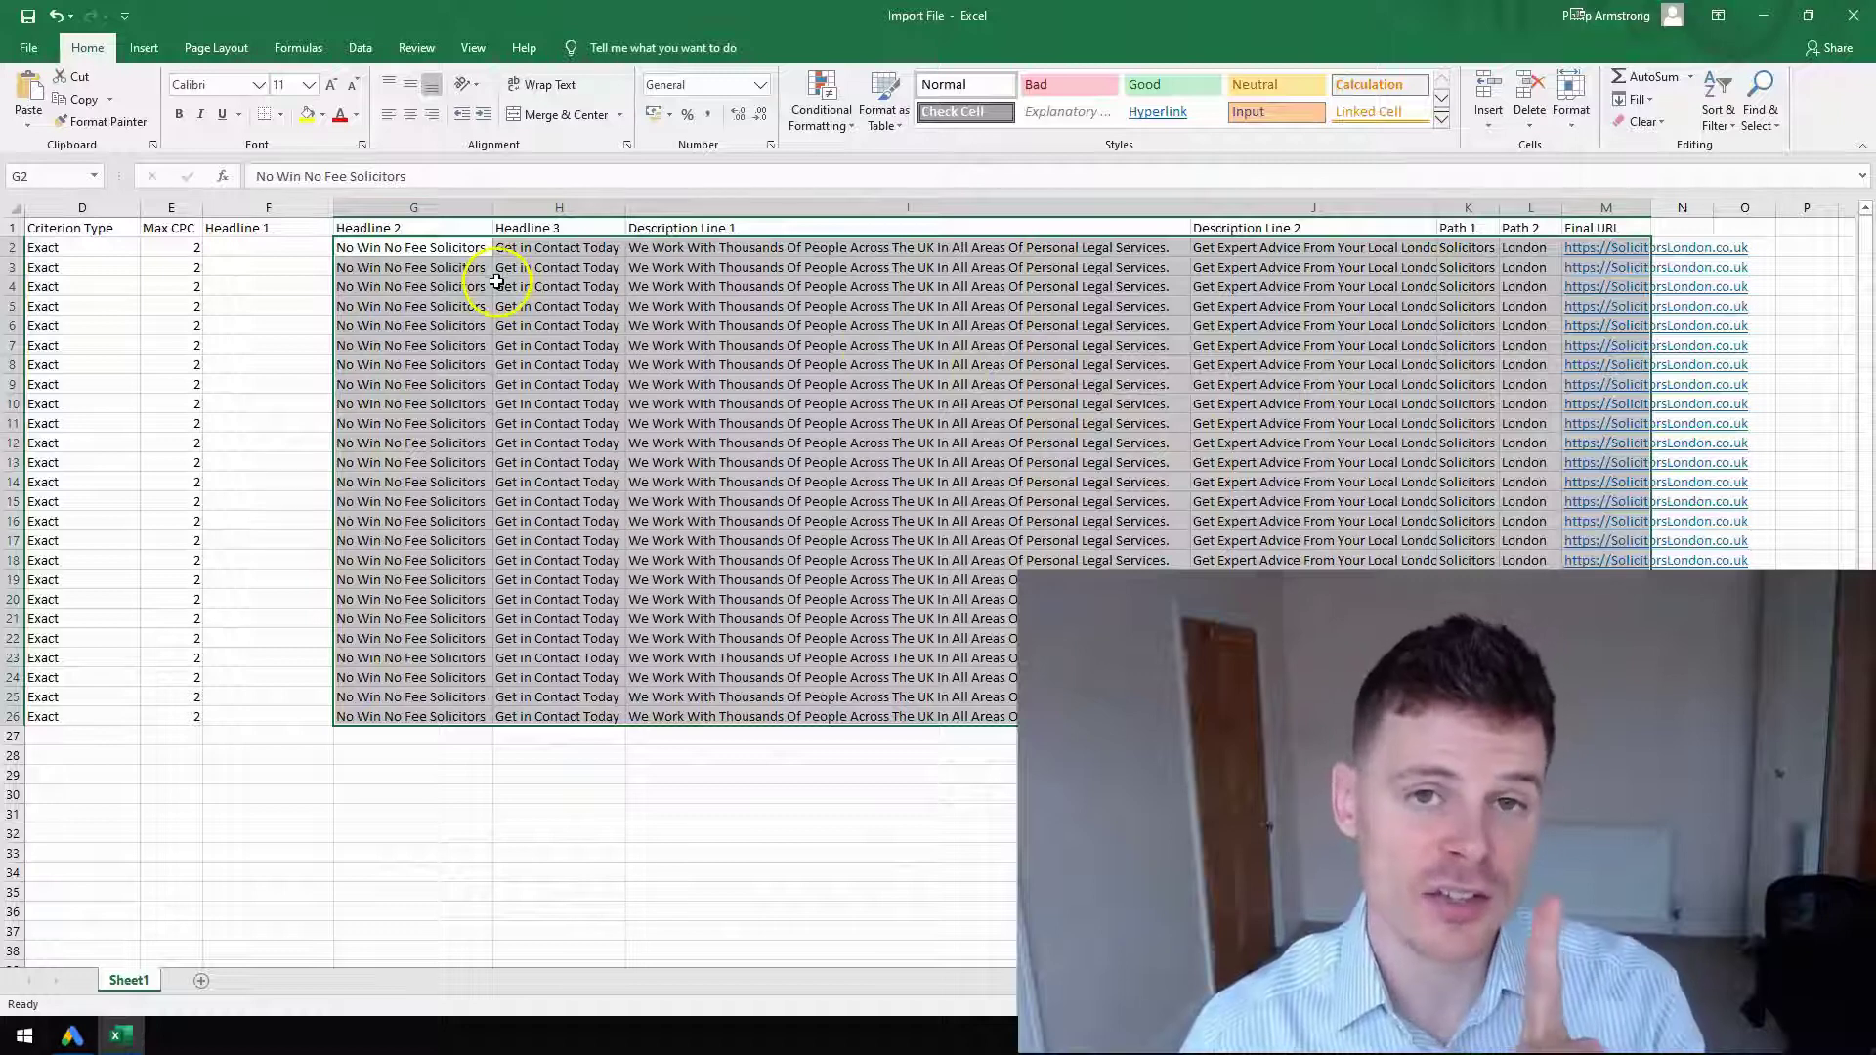
click(708, 328)
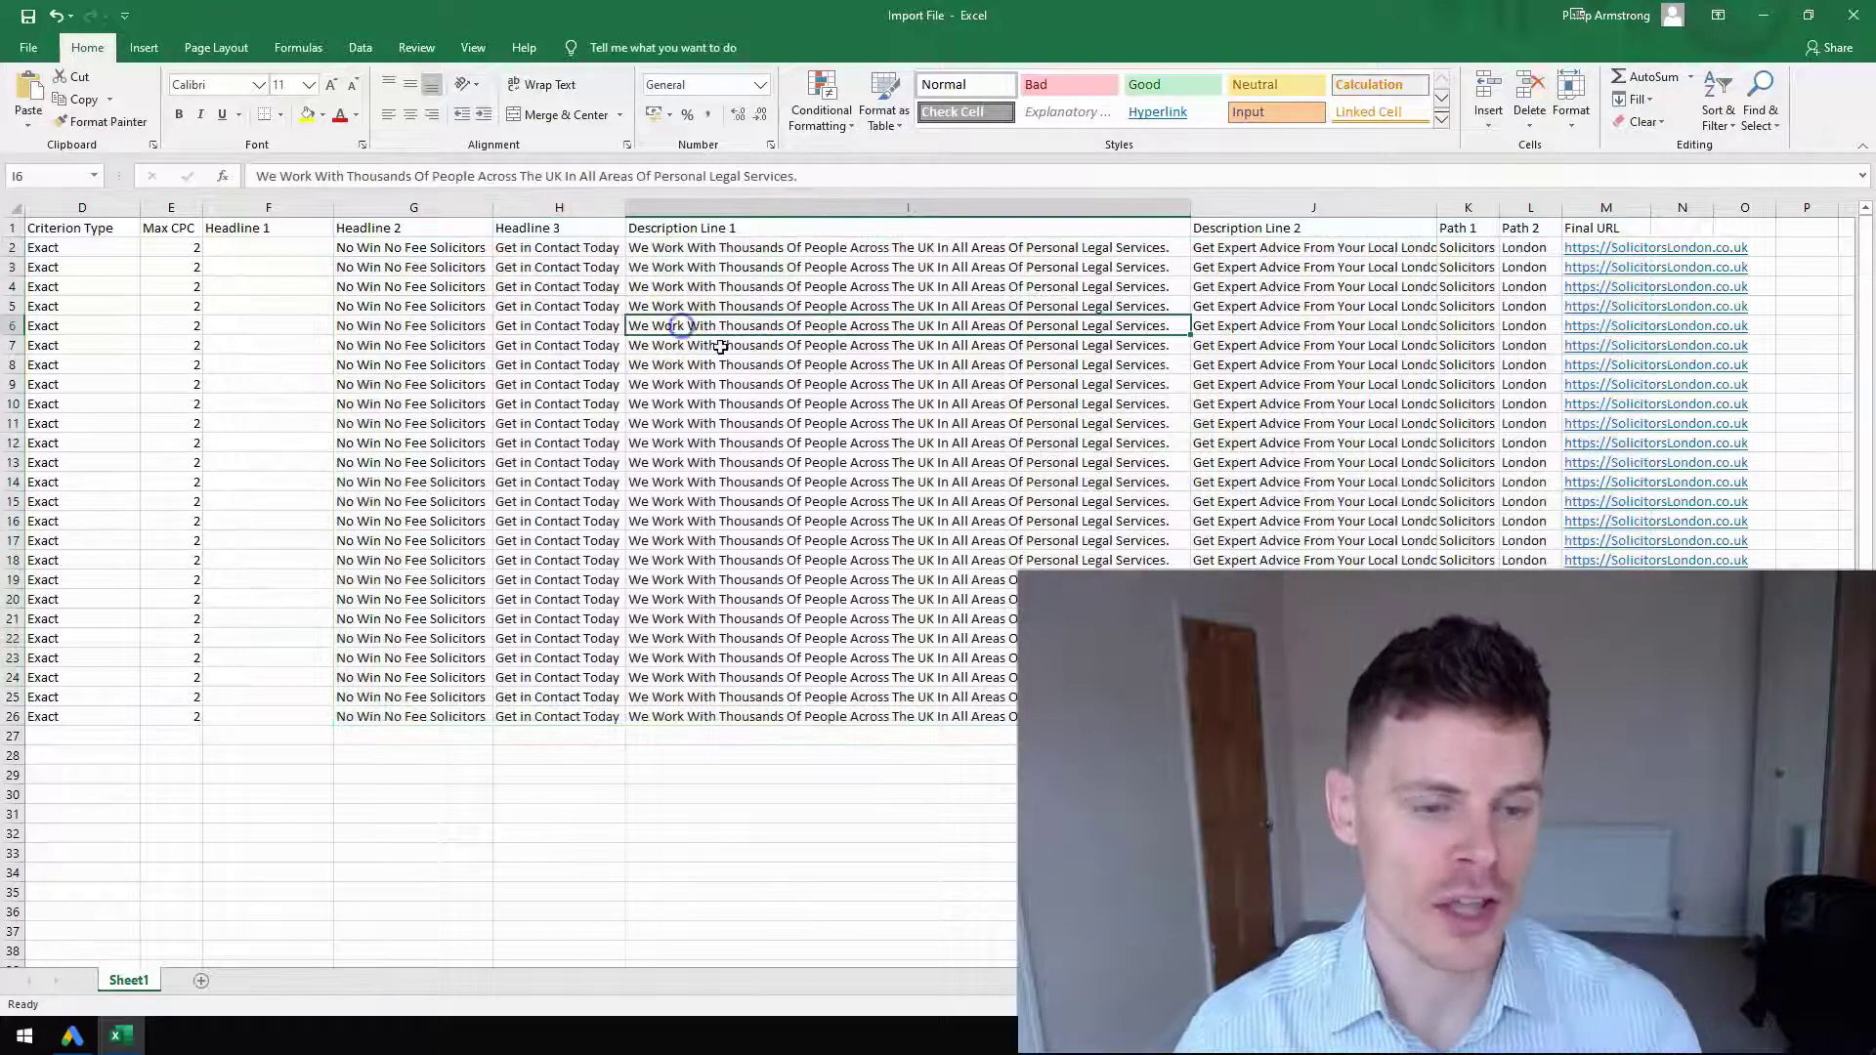
key(Left)
key(Left)
key(Left)
key(Left)
key(Left)
key(Left)
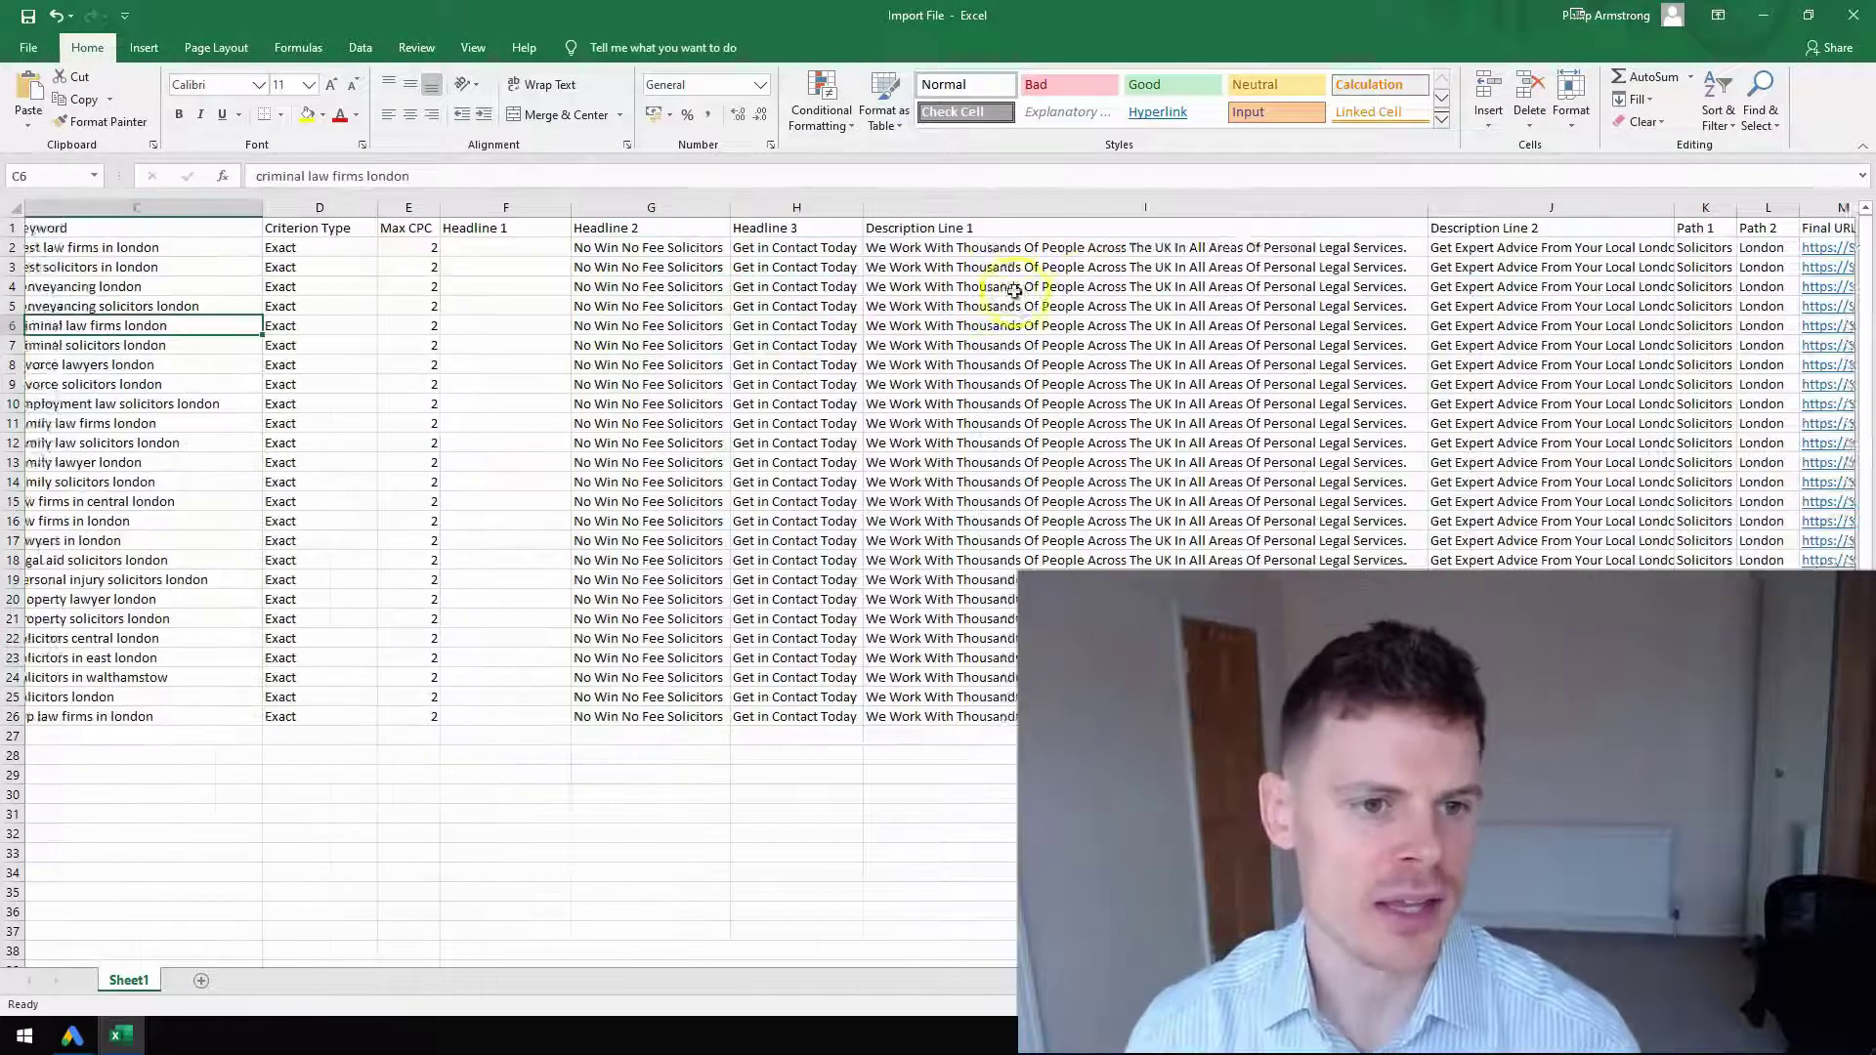
key(Left)
key(Left)
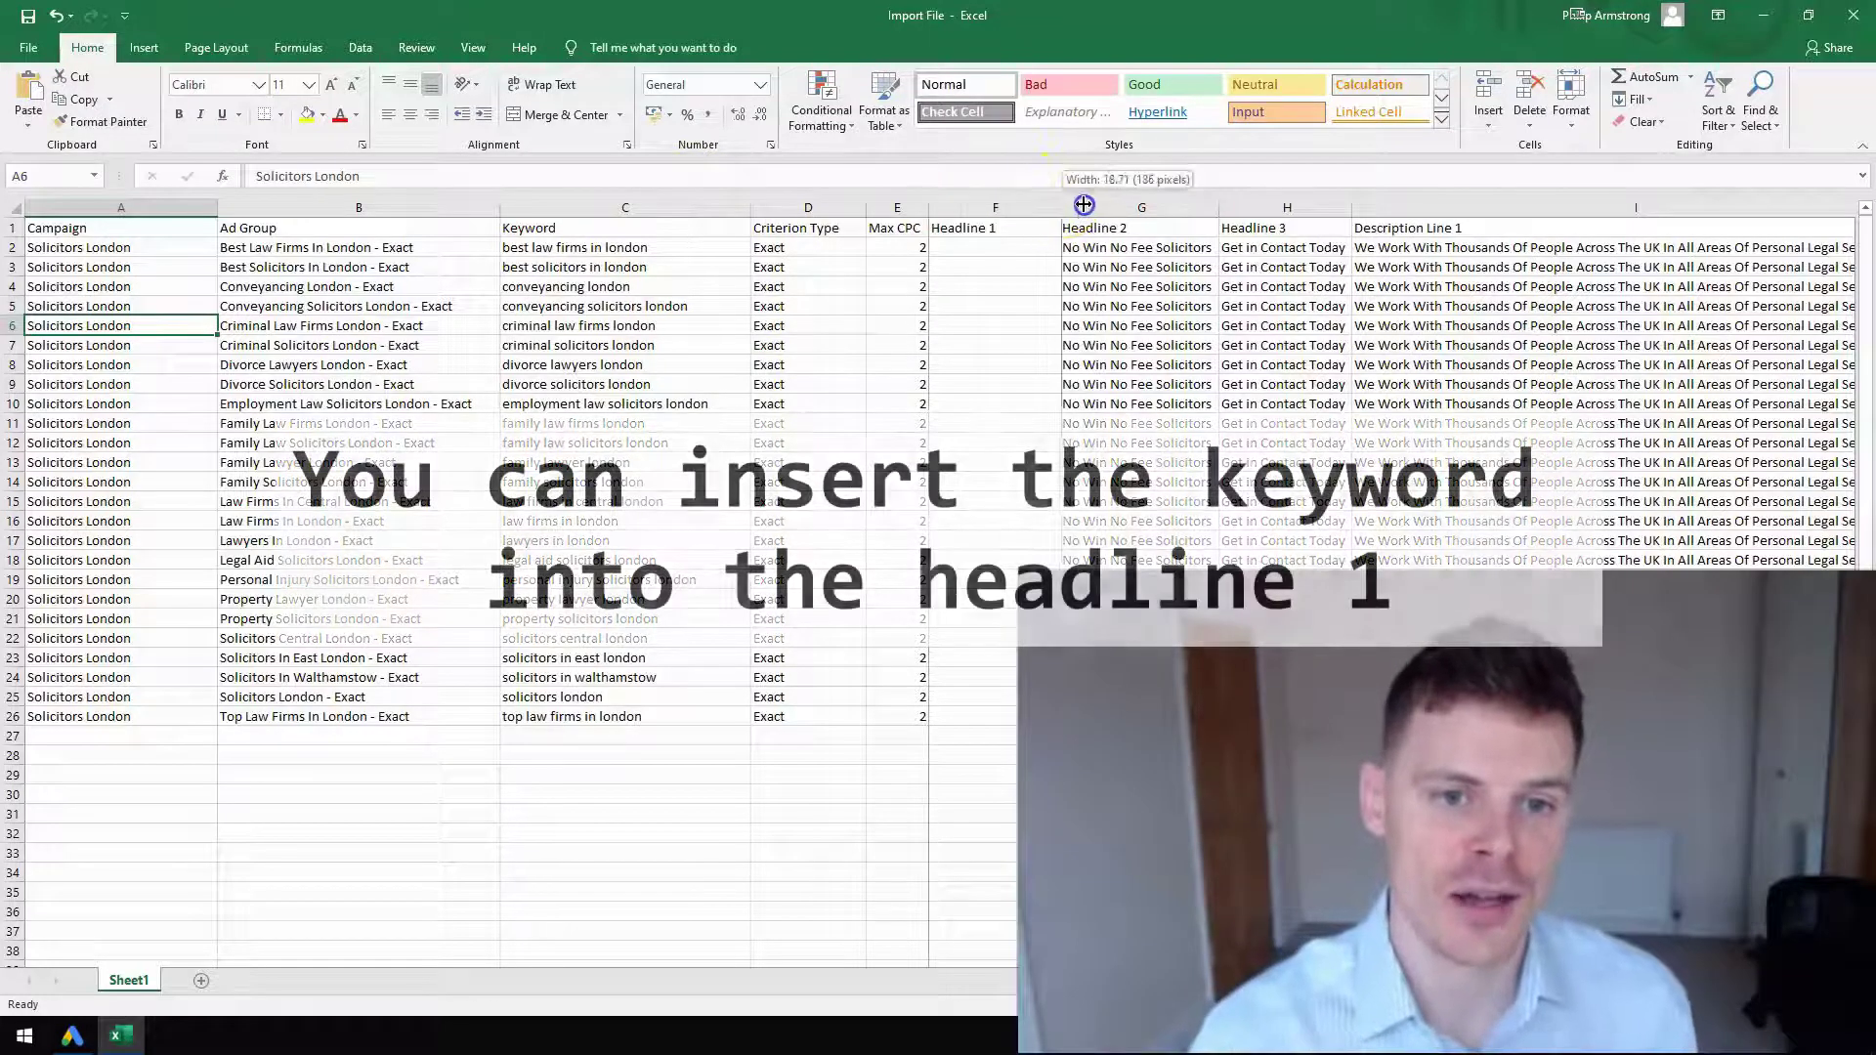
Step: Widen Headline 1 and fill it with =PROPER(C2) from F2 down to row 26
drag(1064, 203, 1109, 205)
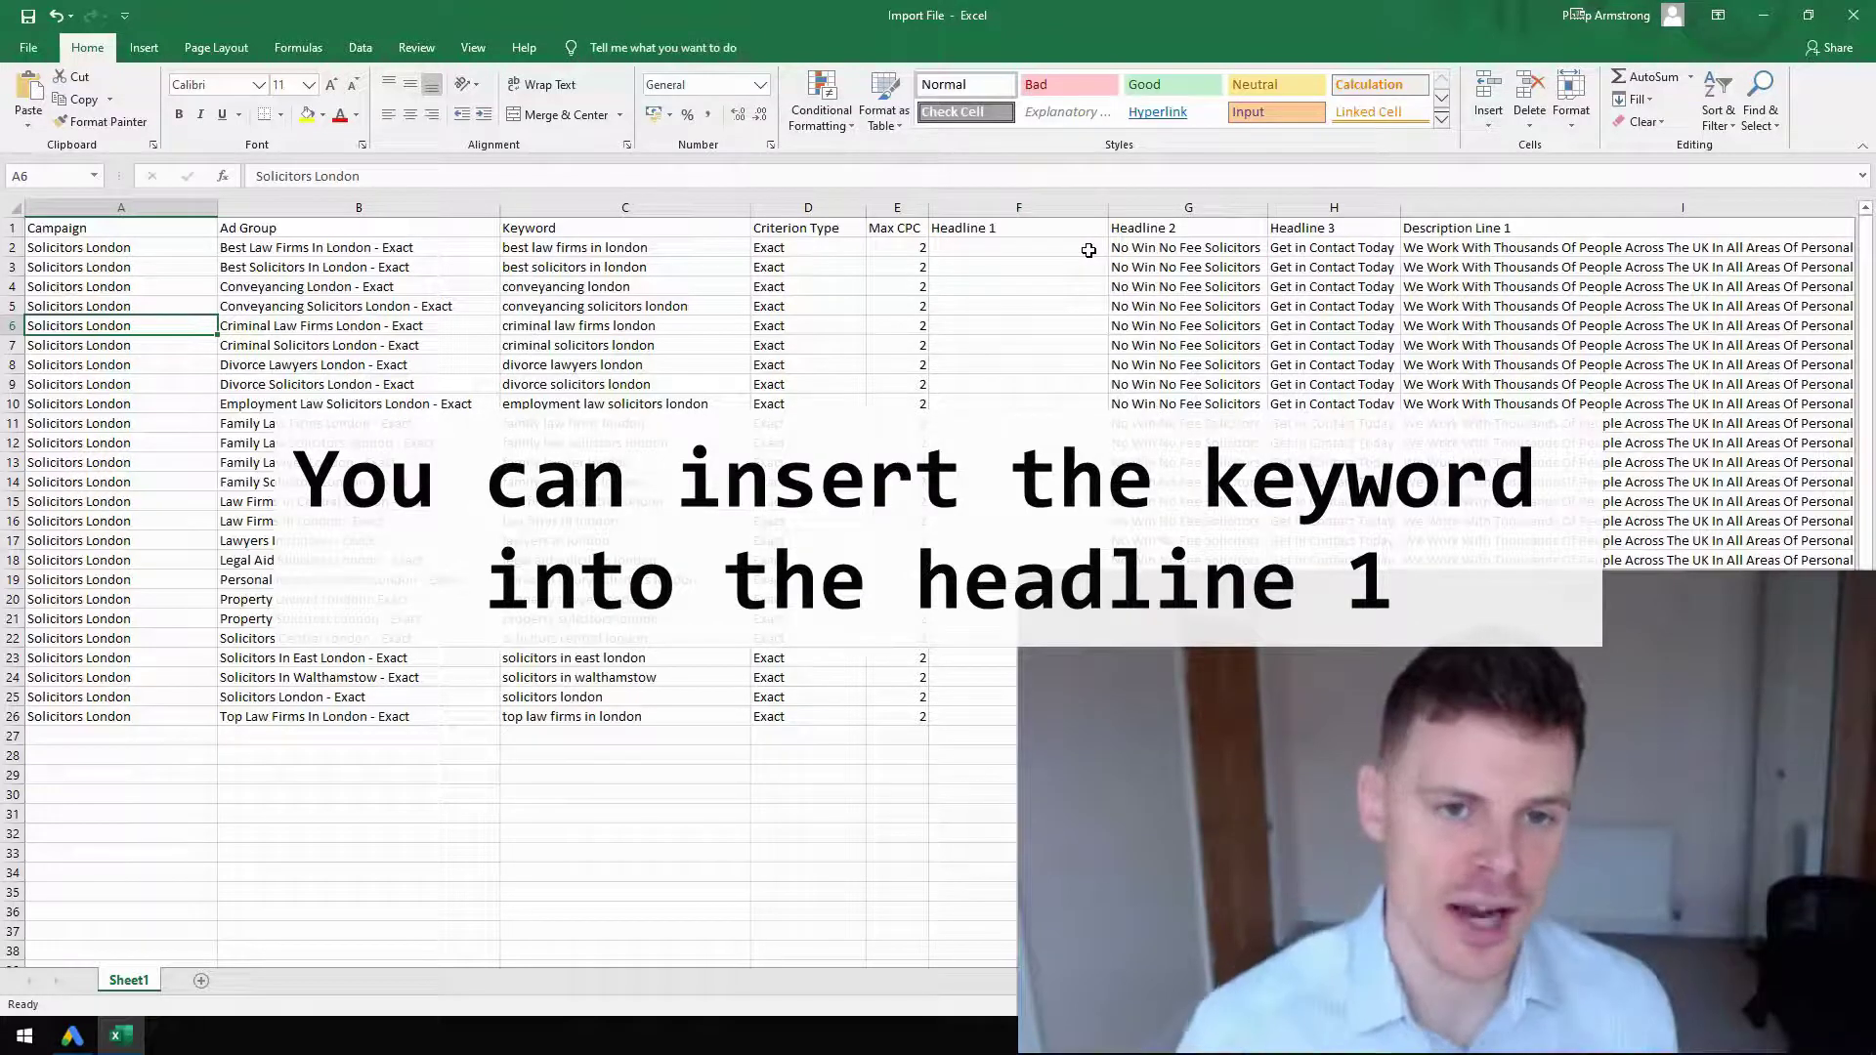
click(1086, 241)
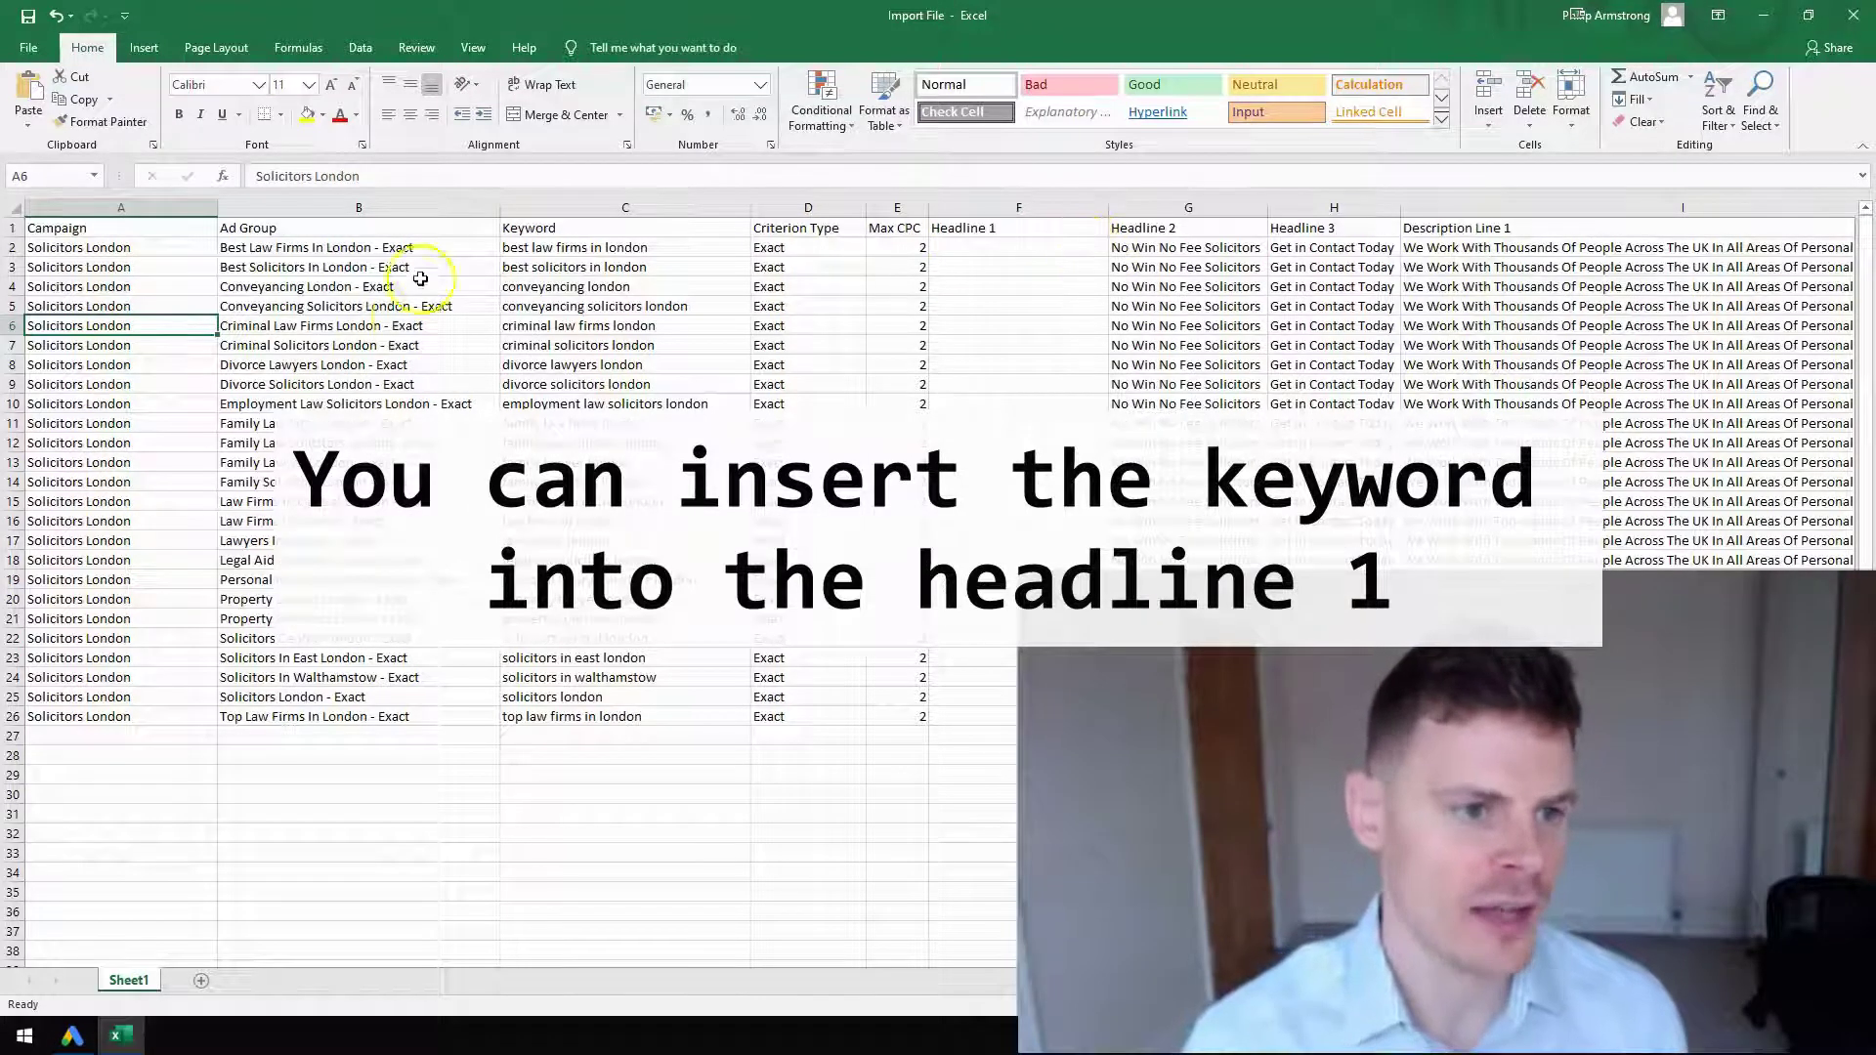
click(963, 254)
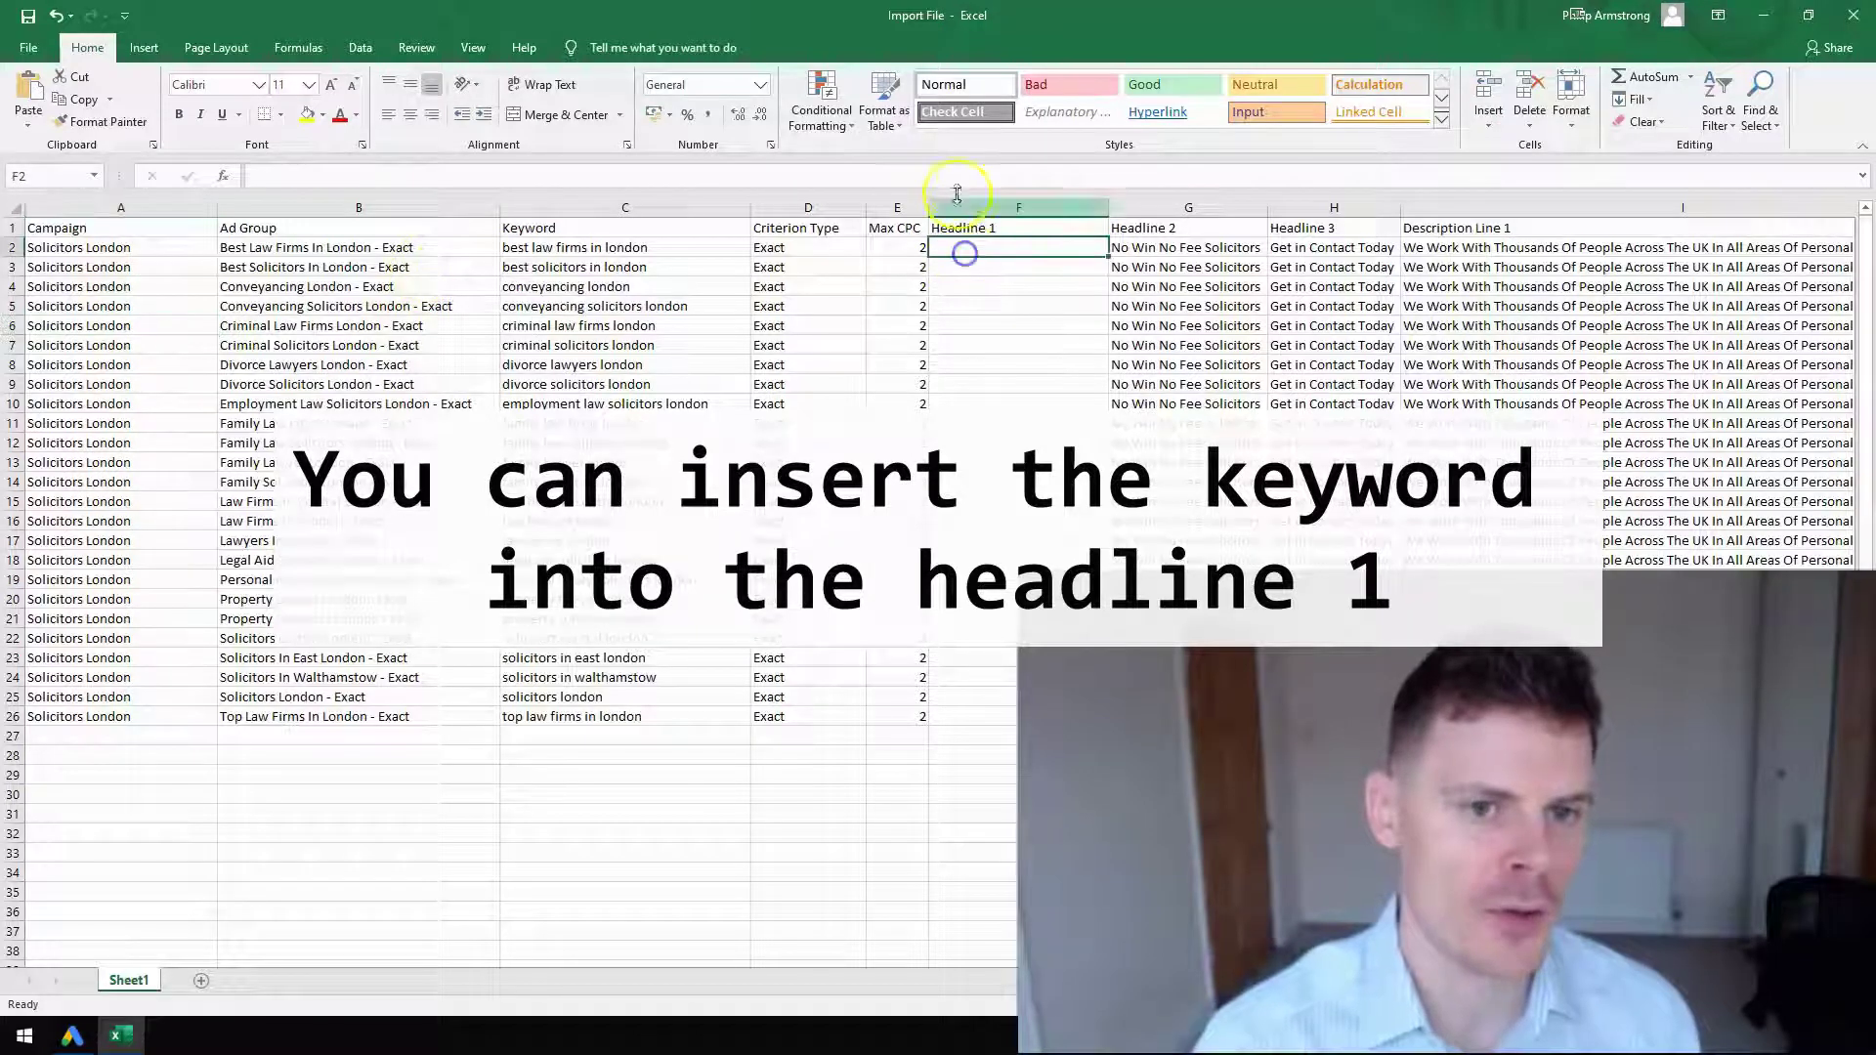
click(956, 176)
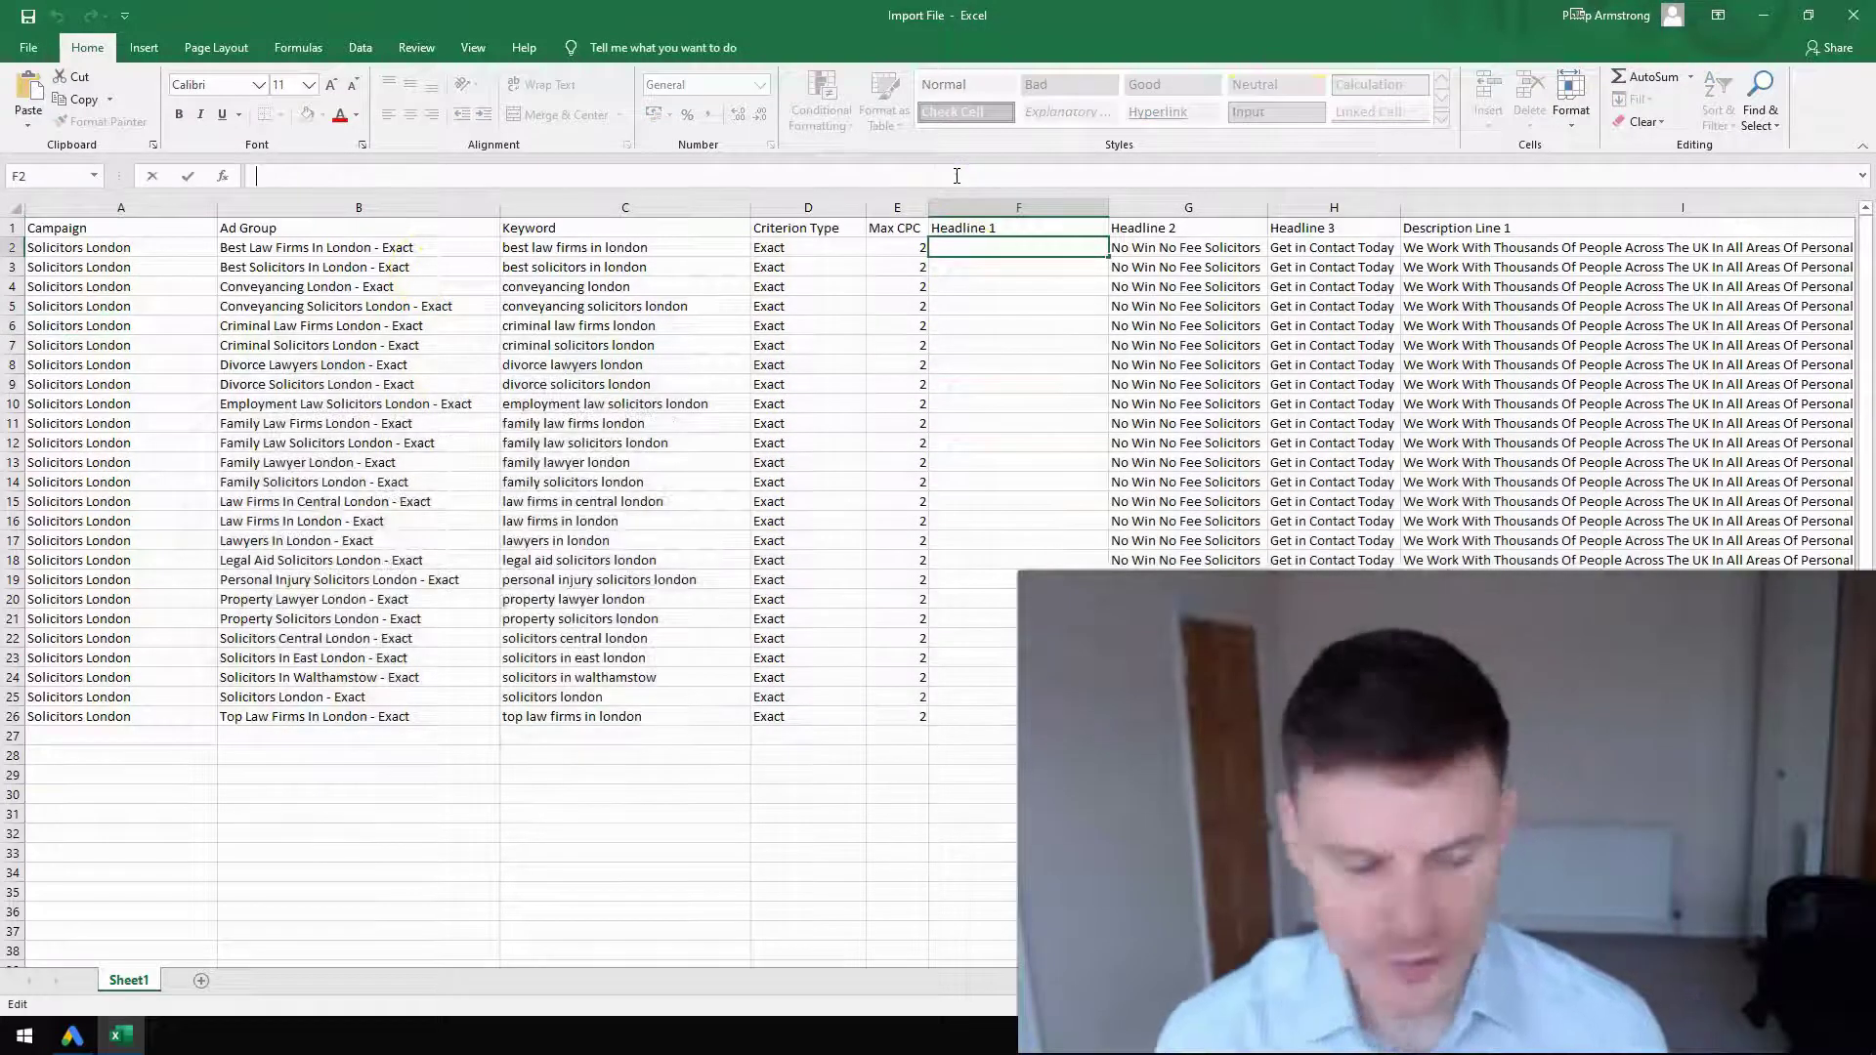
text(=)
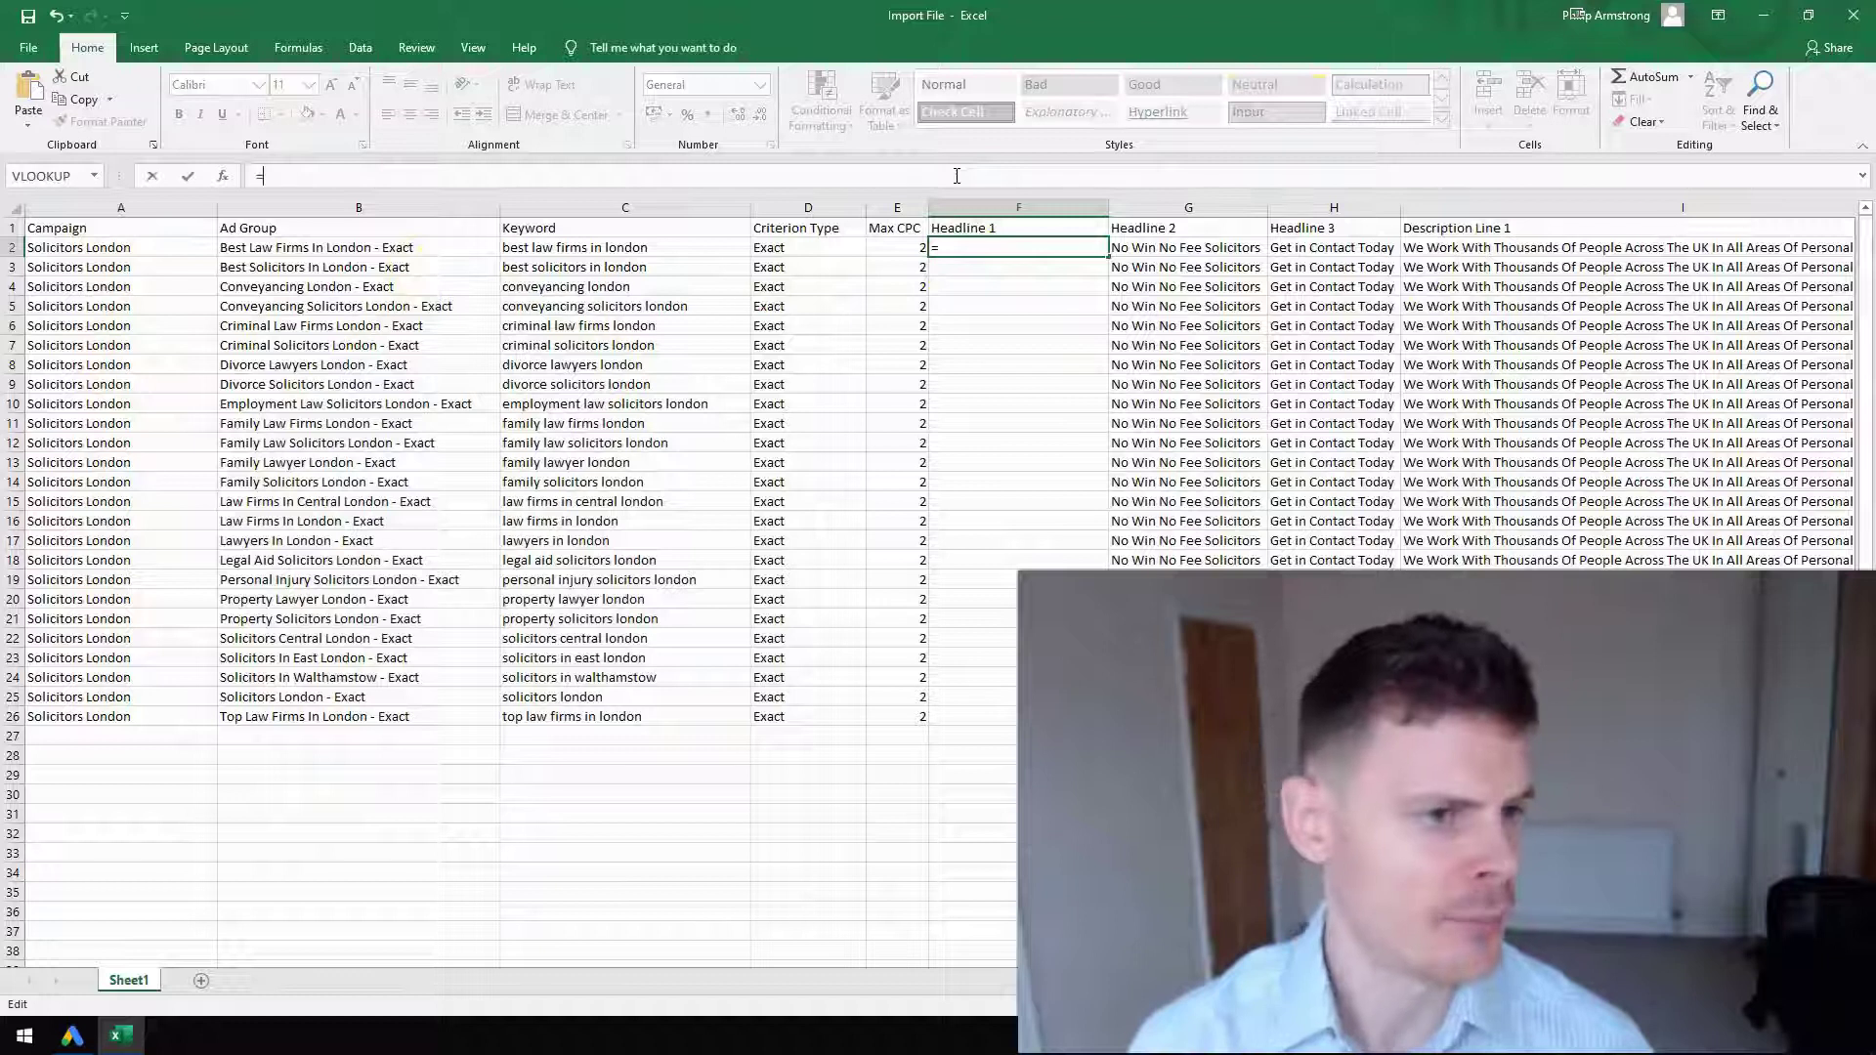
text(Proper)
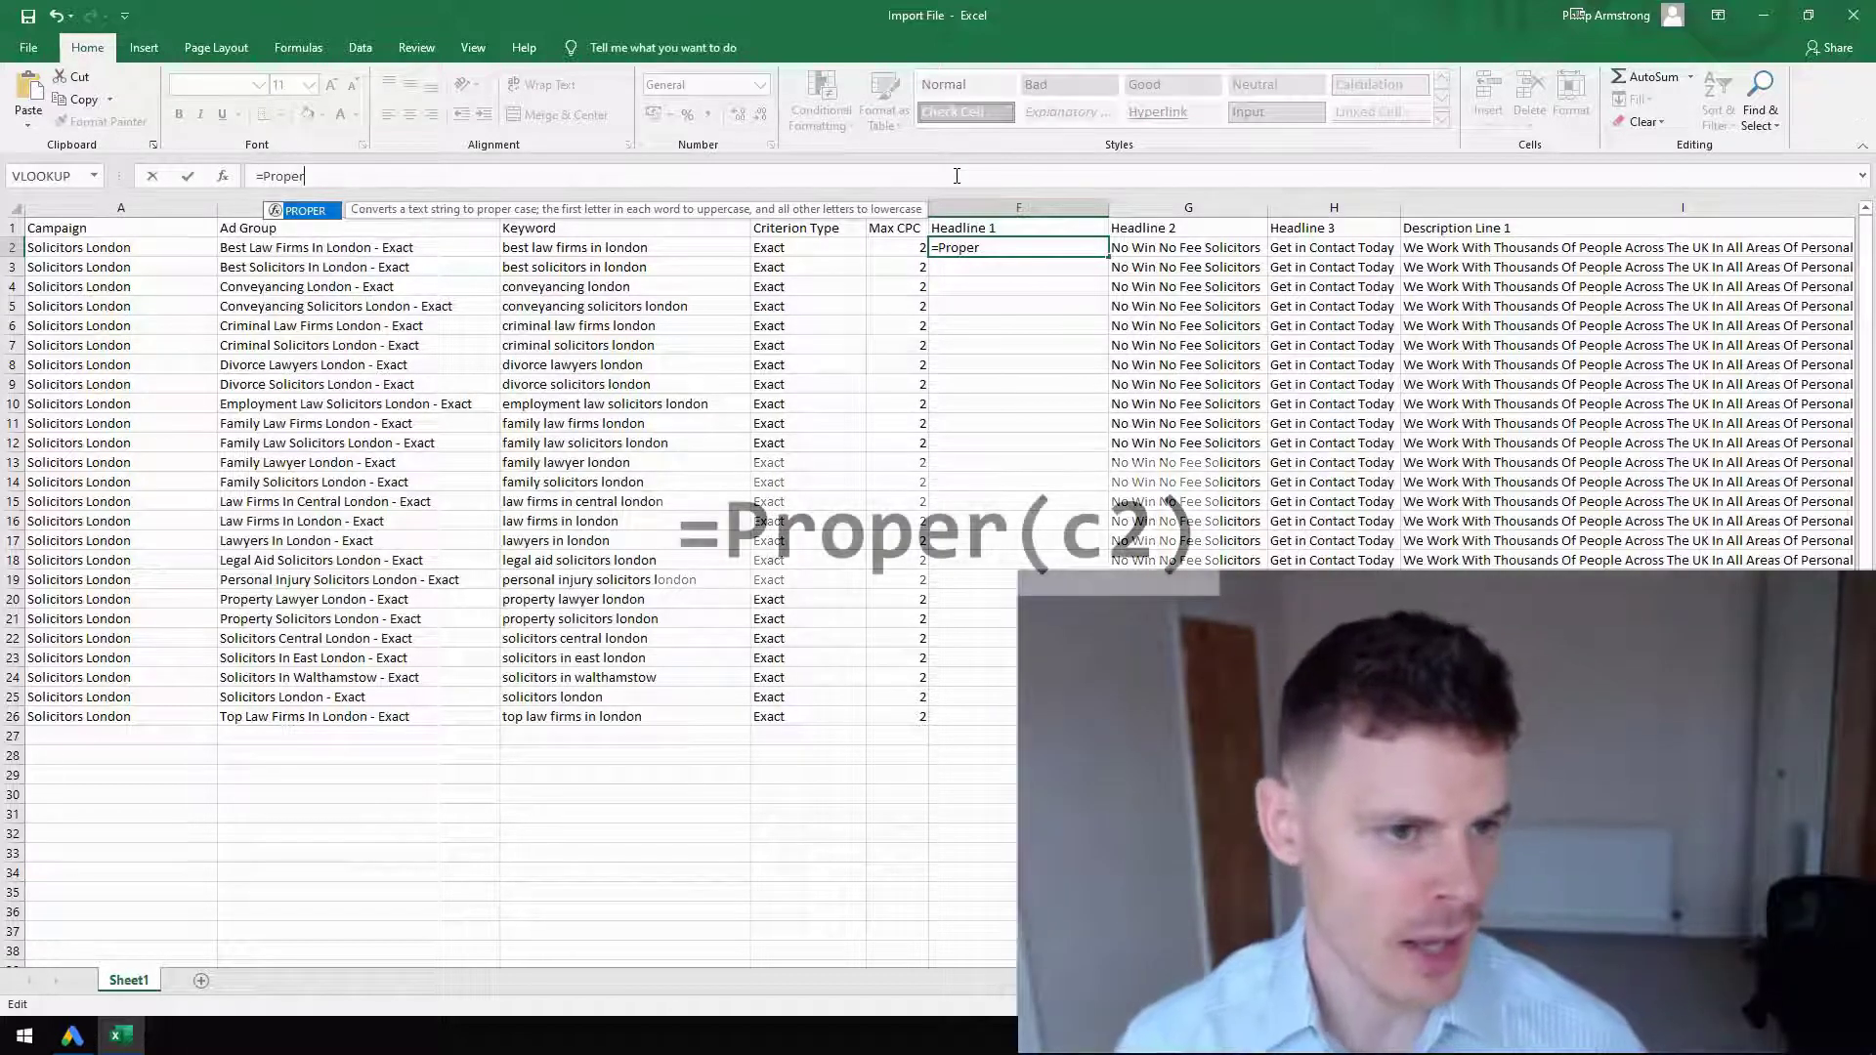
text((c2))
key(Return)
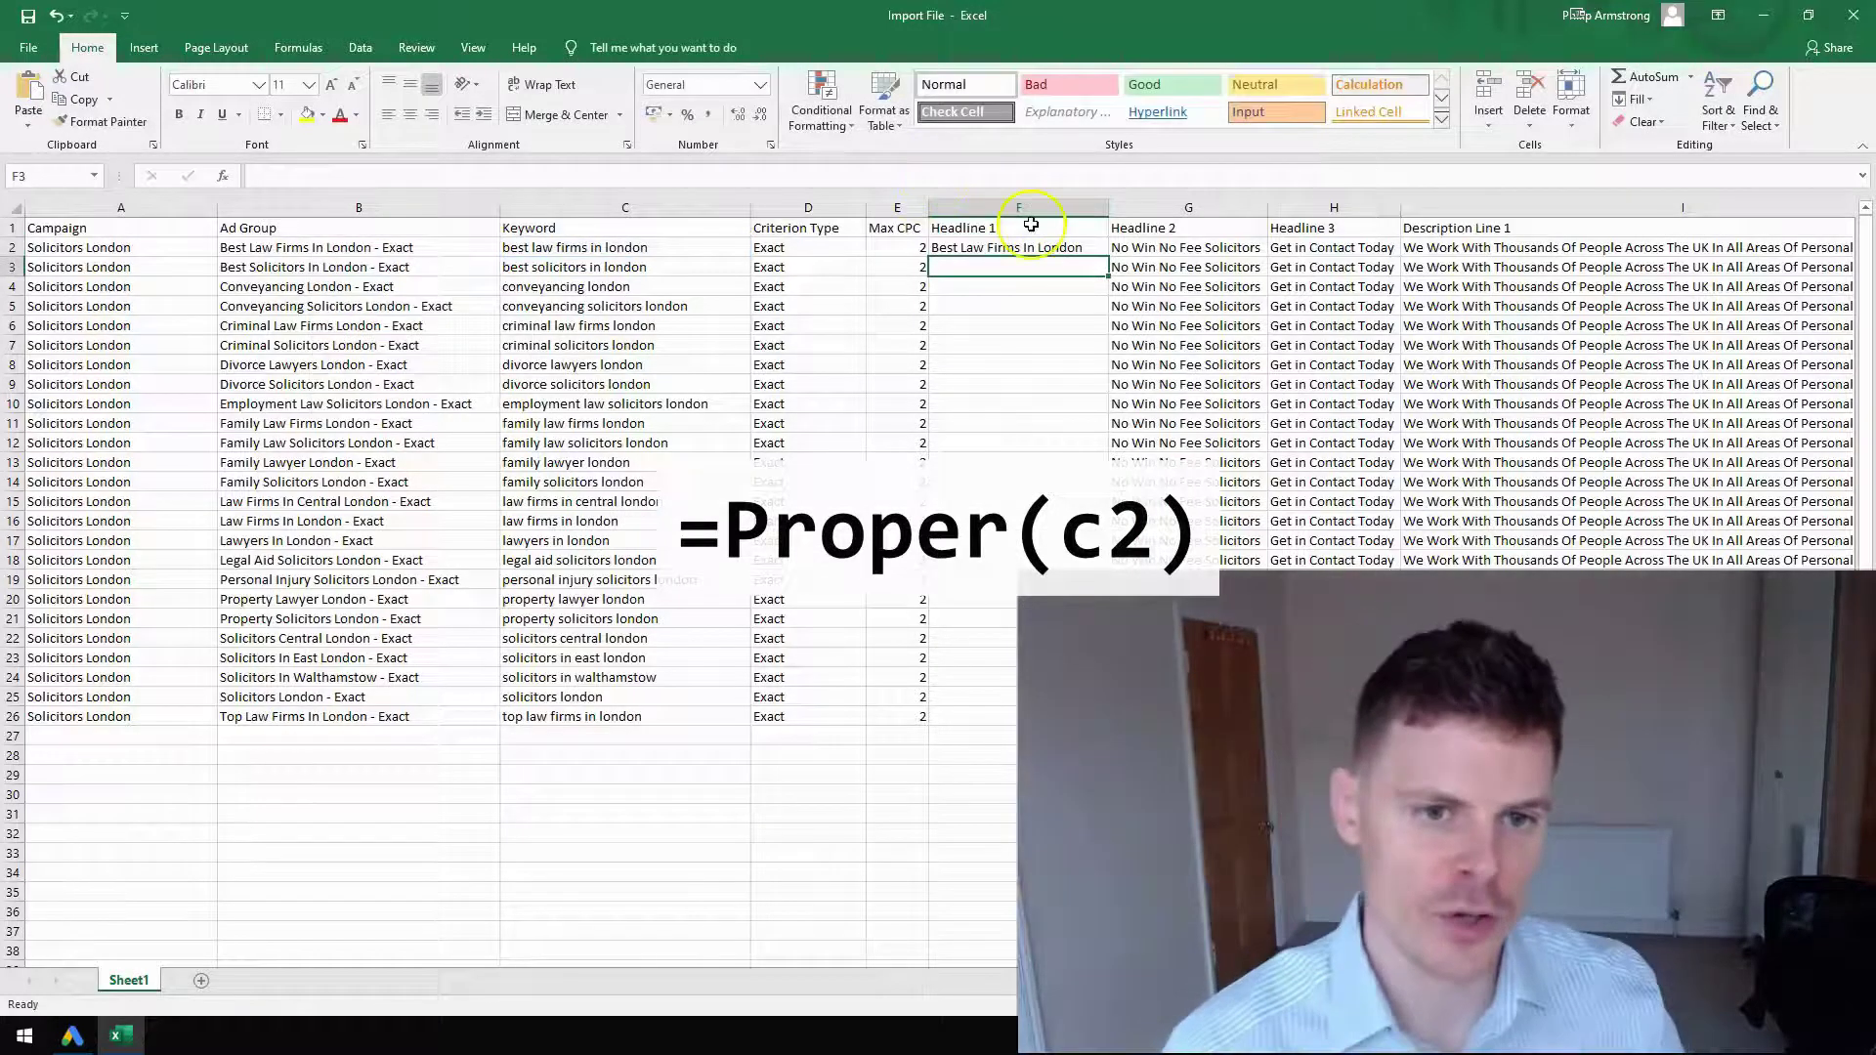
click(1028, 247)
double_click(1107, 257)
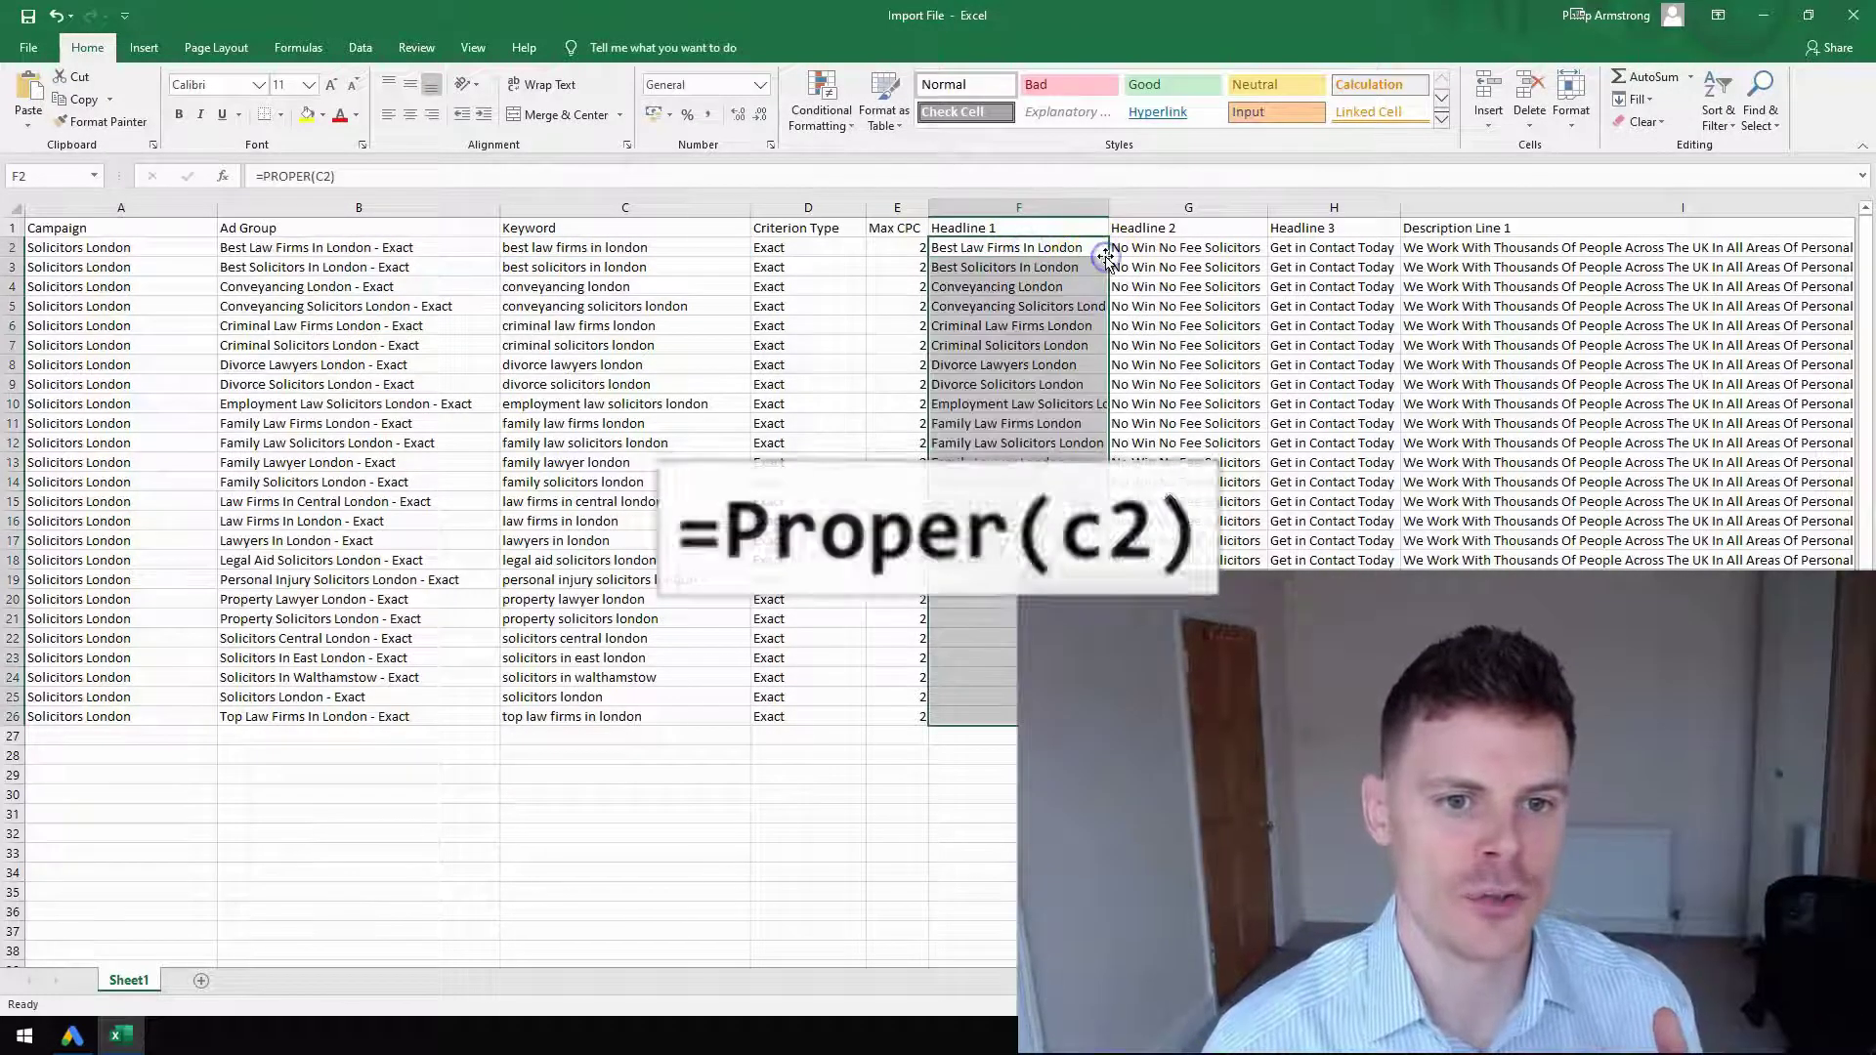
Step: Insert a narrow empty column G right after Headline 1
click(1129, 205)
right_click(1128, 205)
click(1187, 337)
drag(1288, 209, 1188, 214)
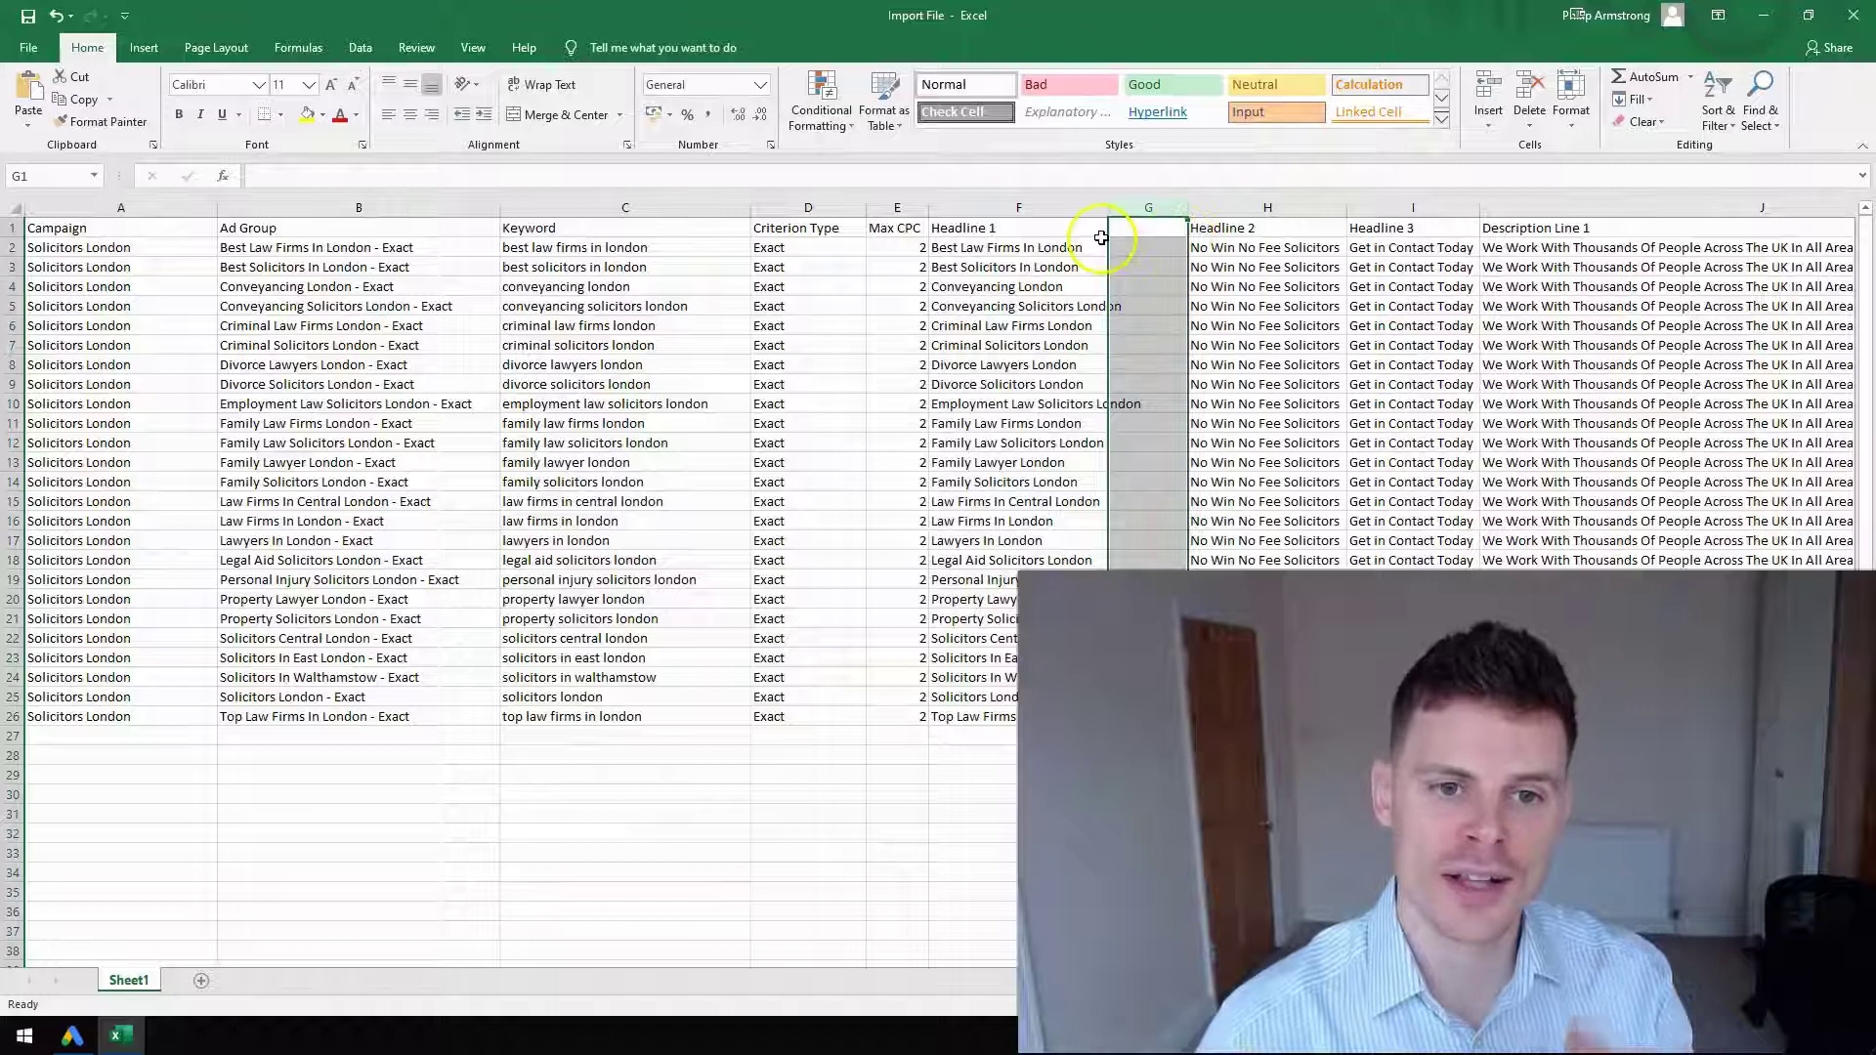
Step: Fill column G with =LEN(F2) down to row 26 and head it Characters
click(1138, 253)
click(1102, 174)
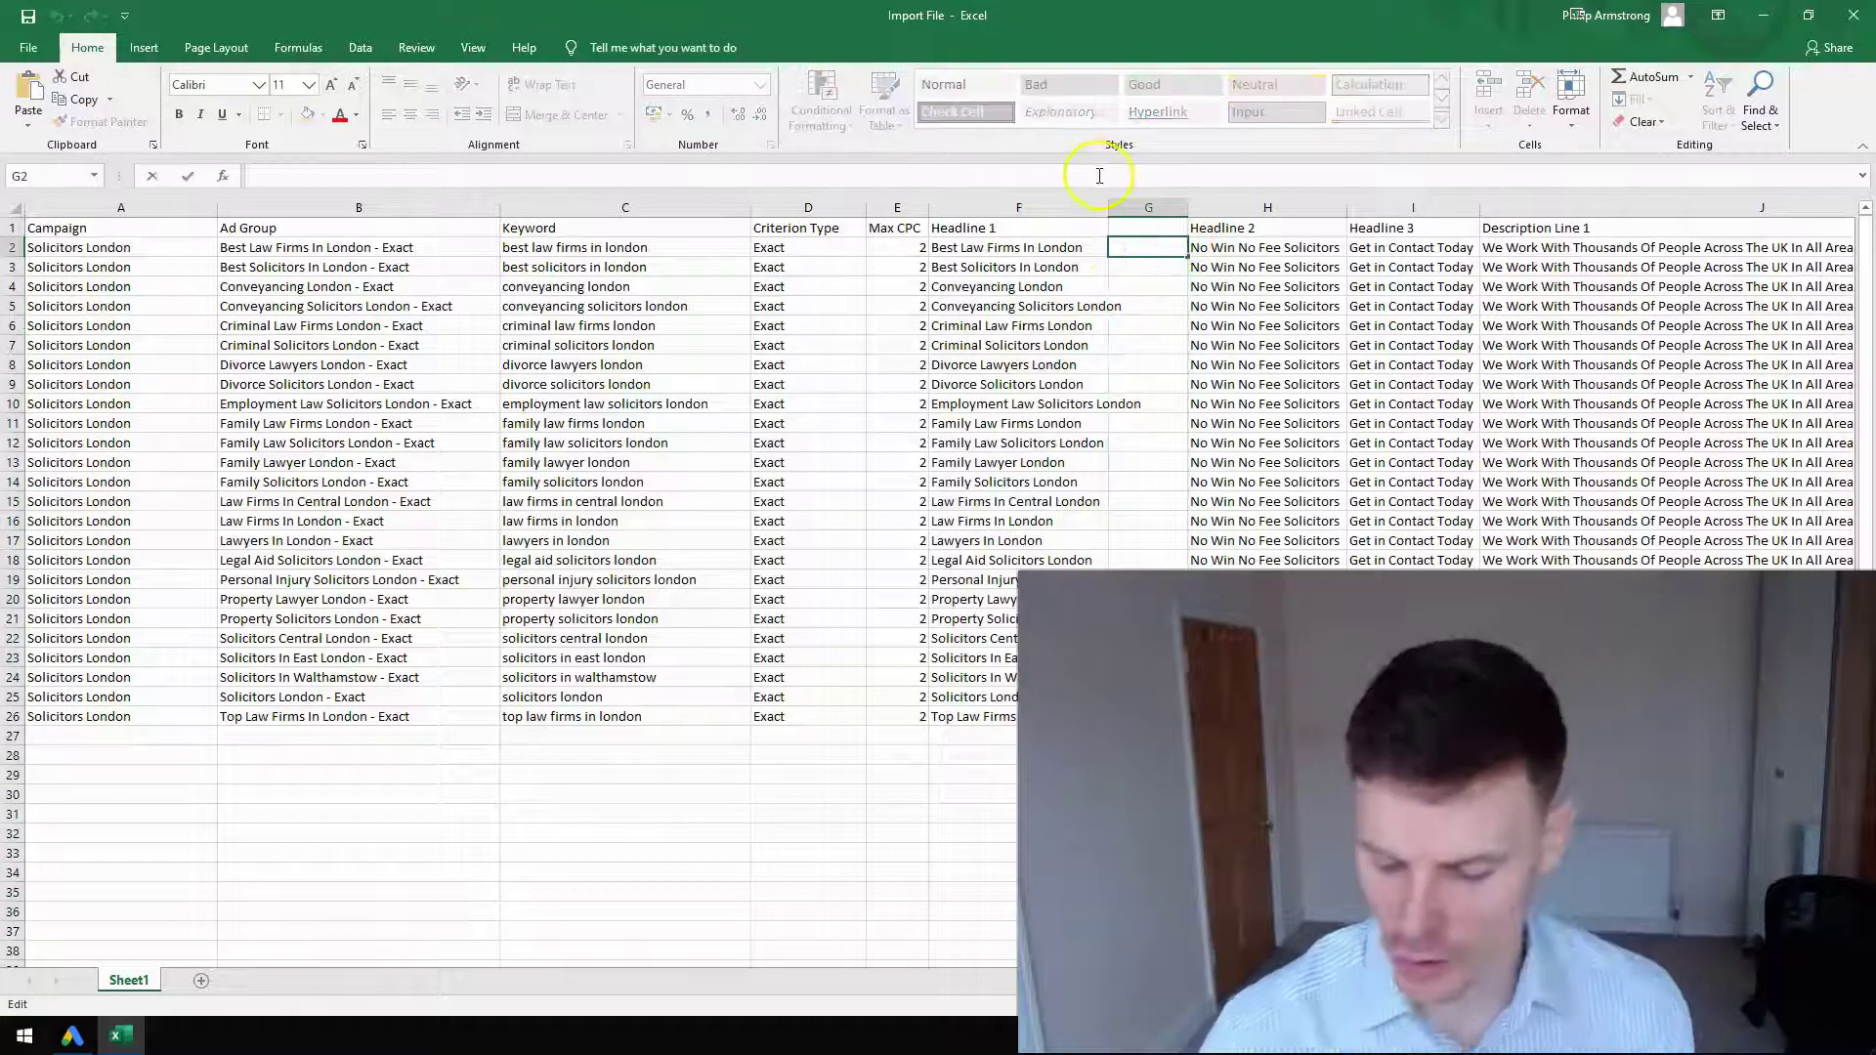
text(=Len)
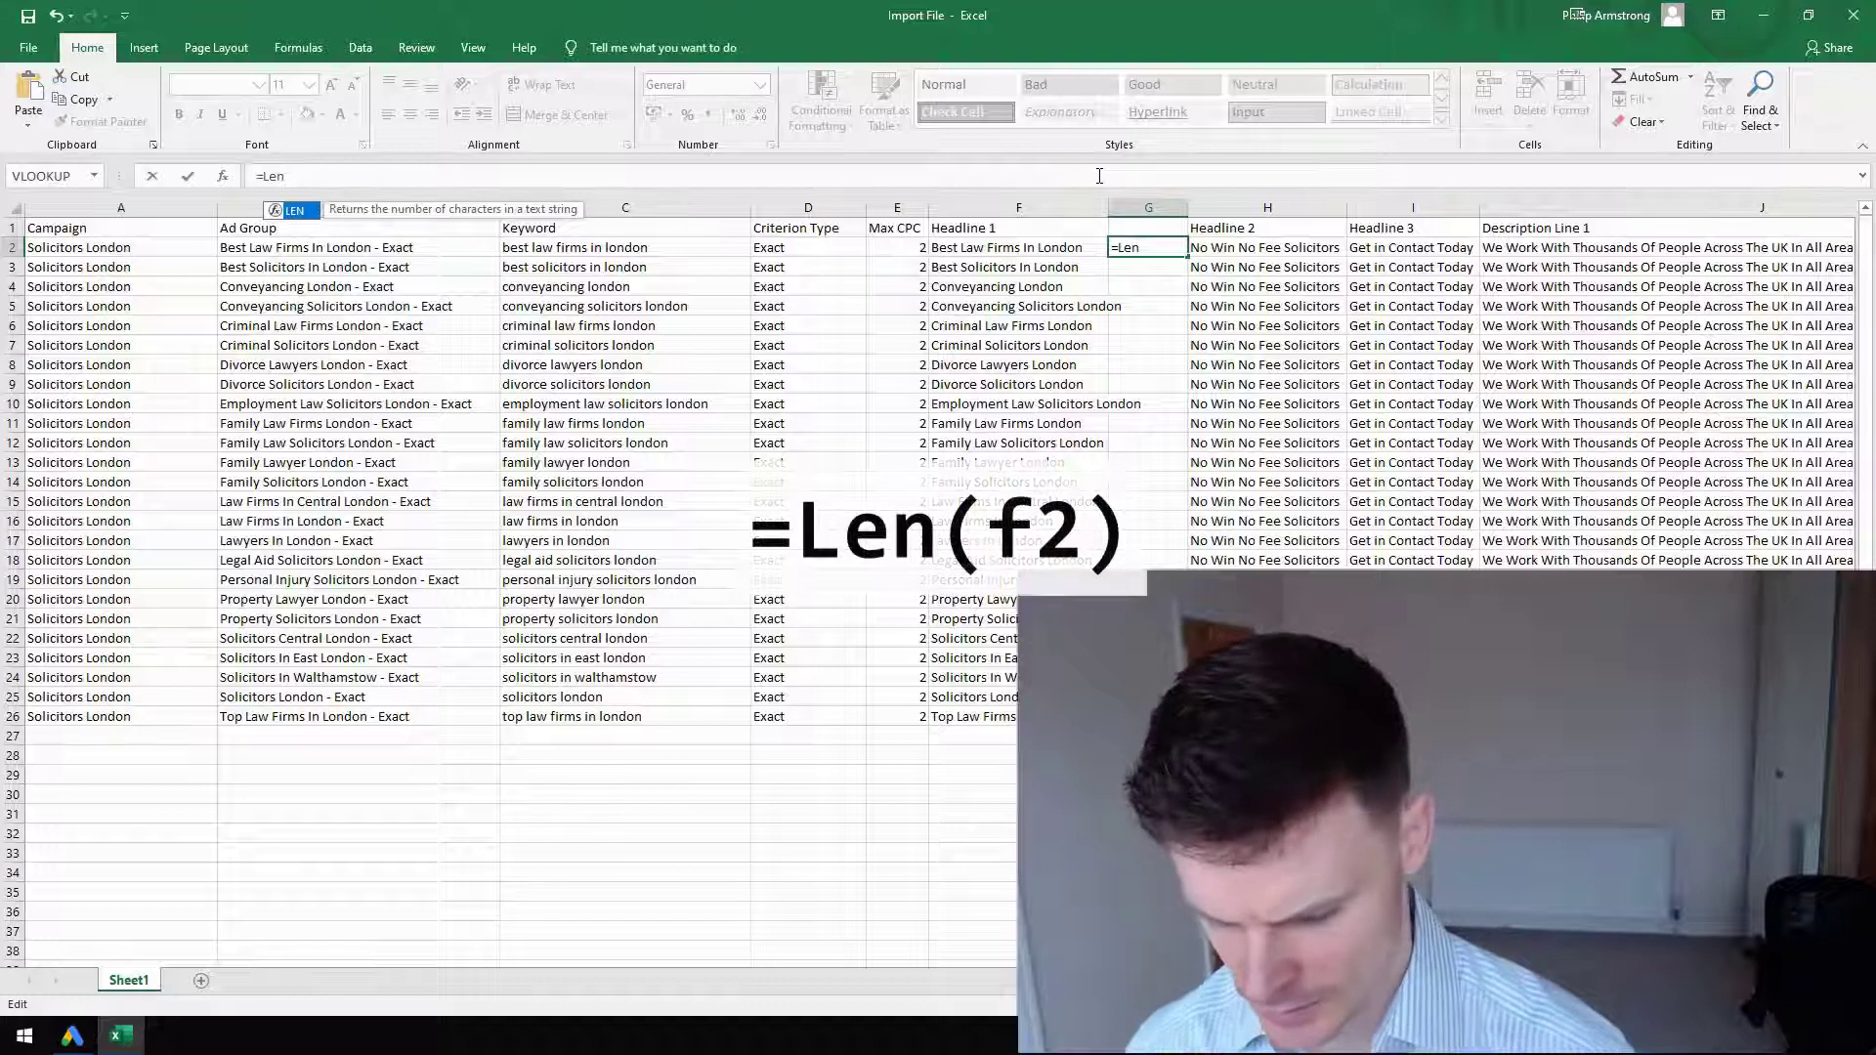
text(()
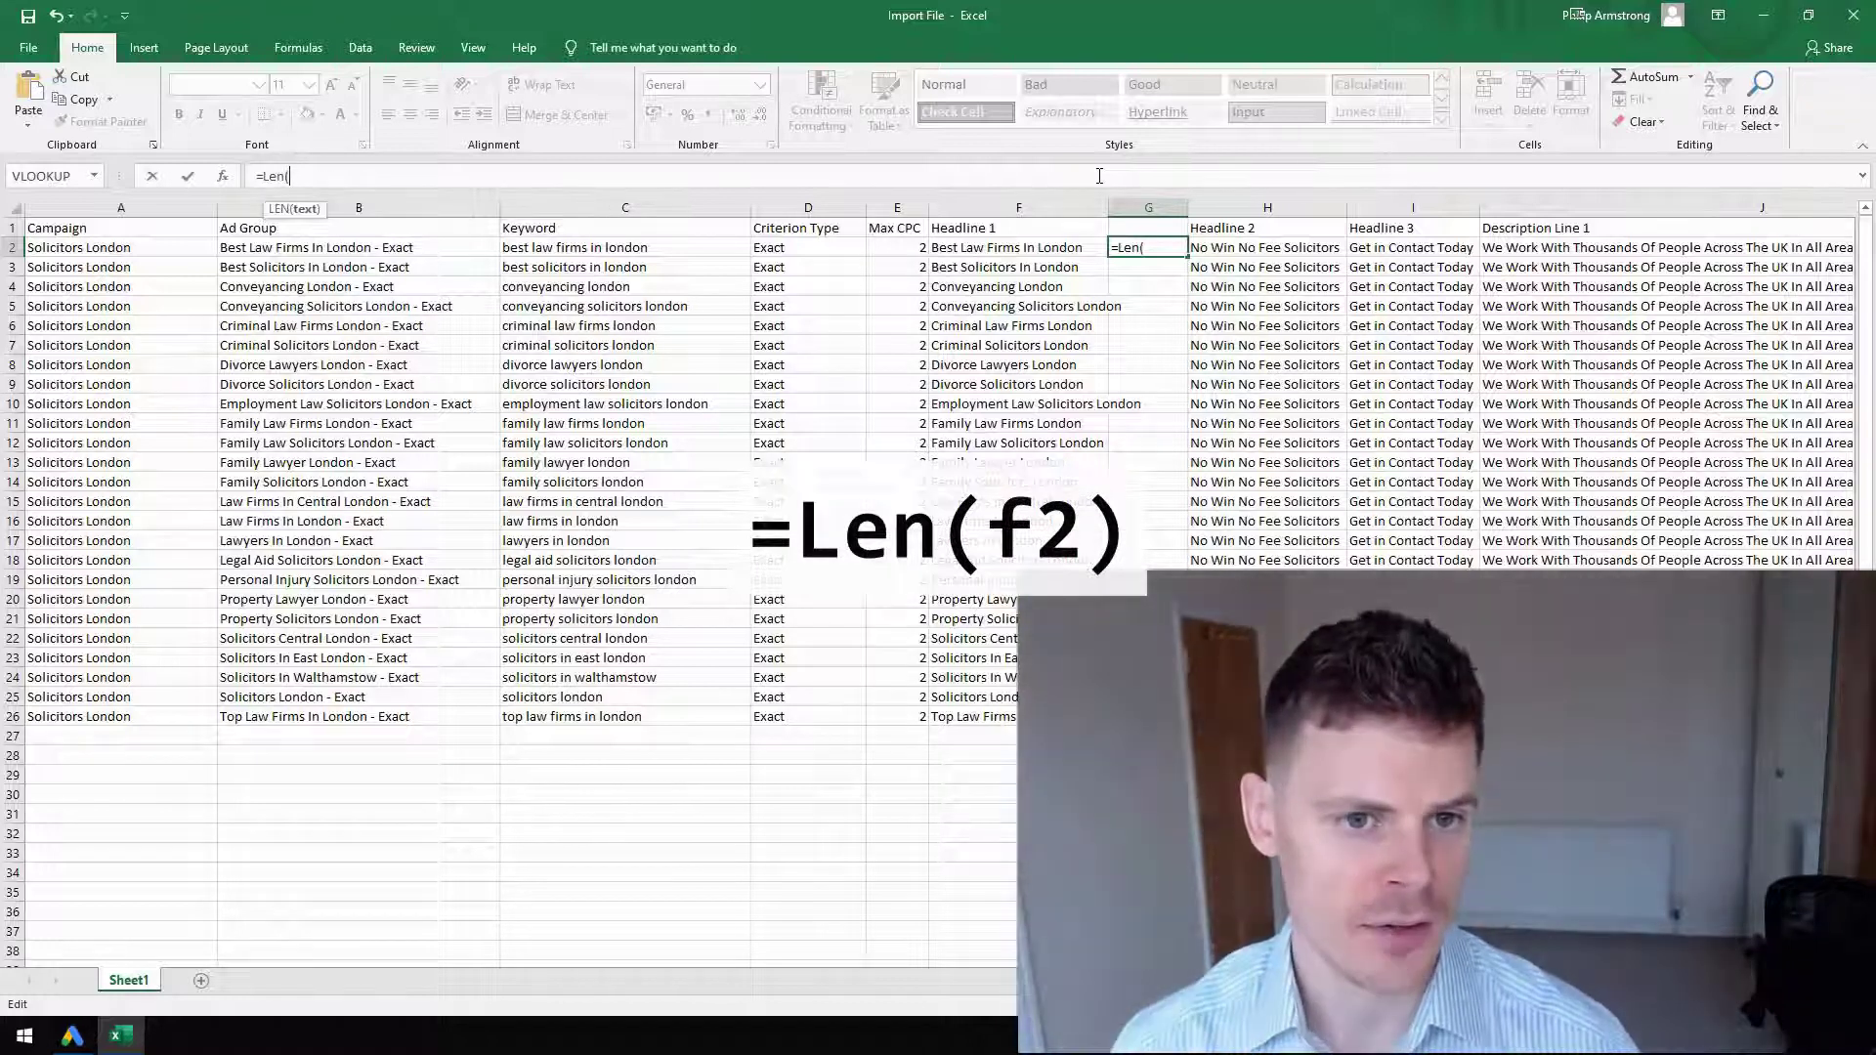
text(f)
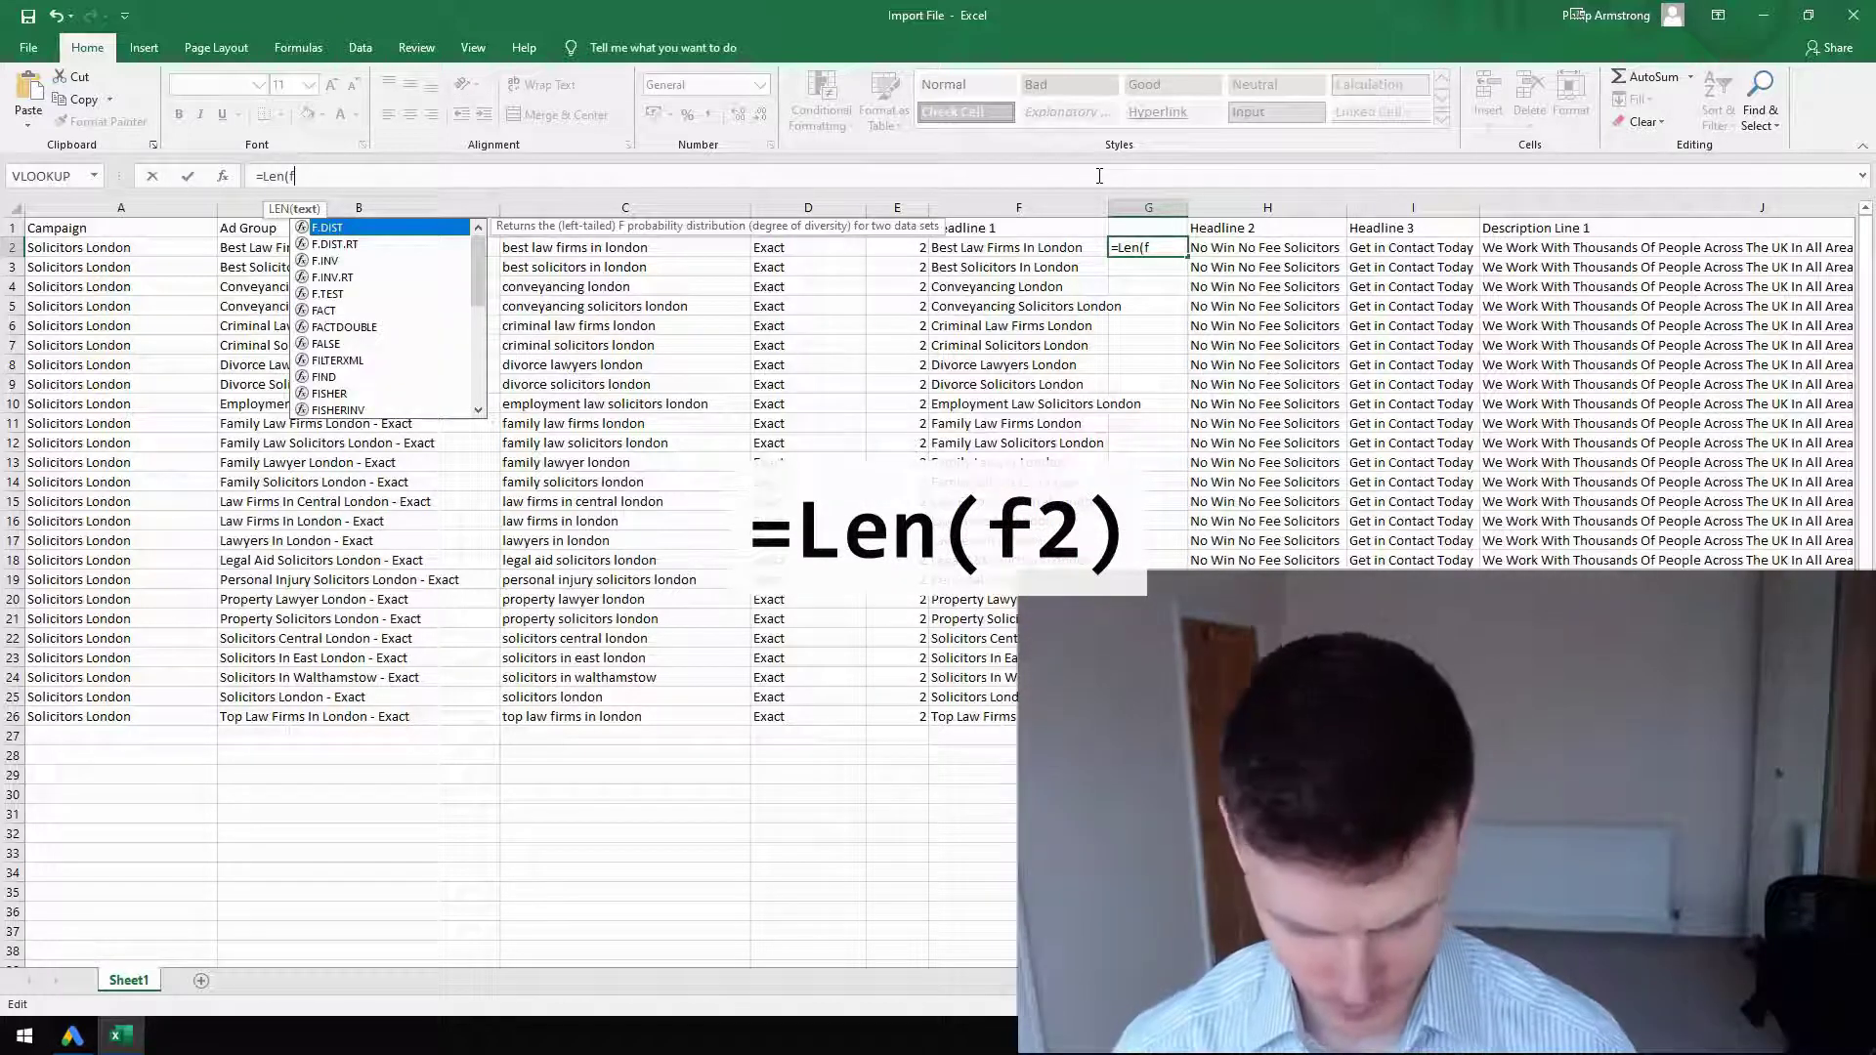
text(2))
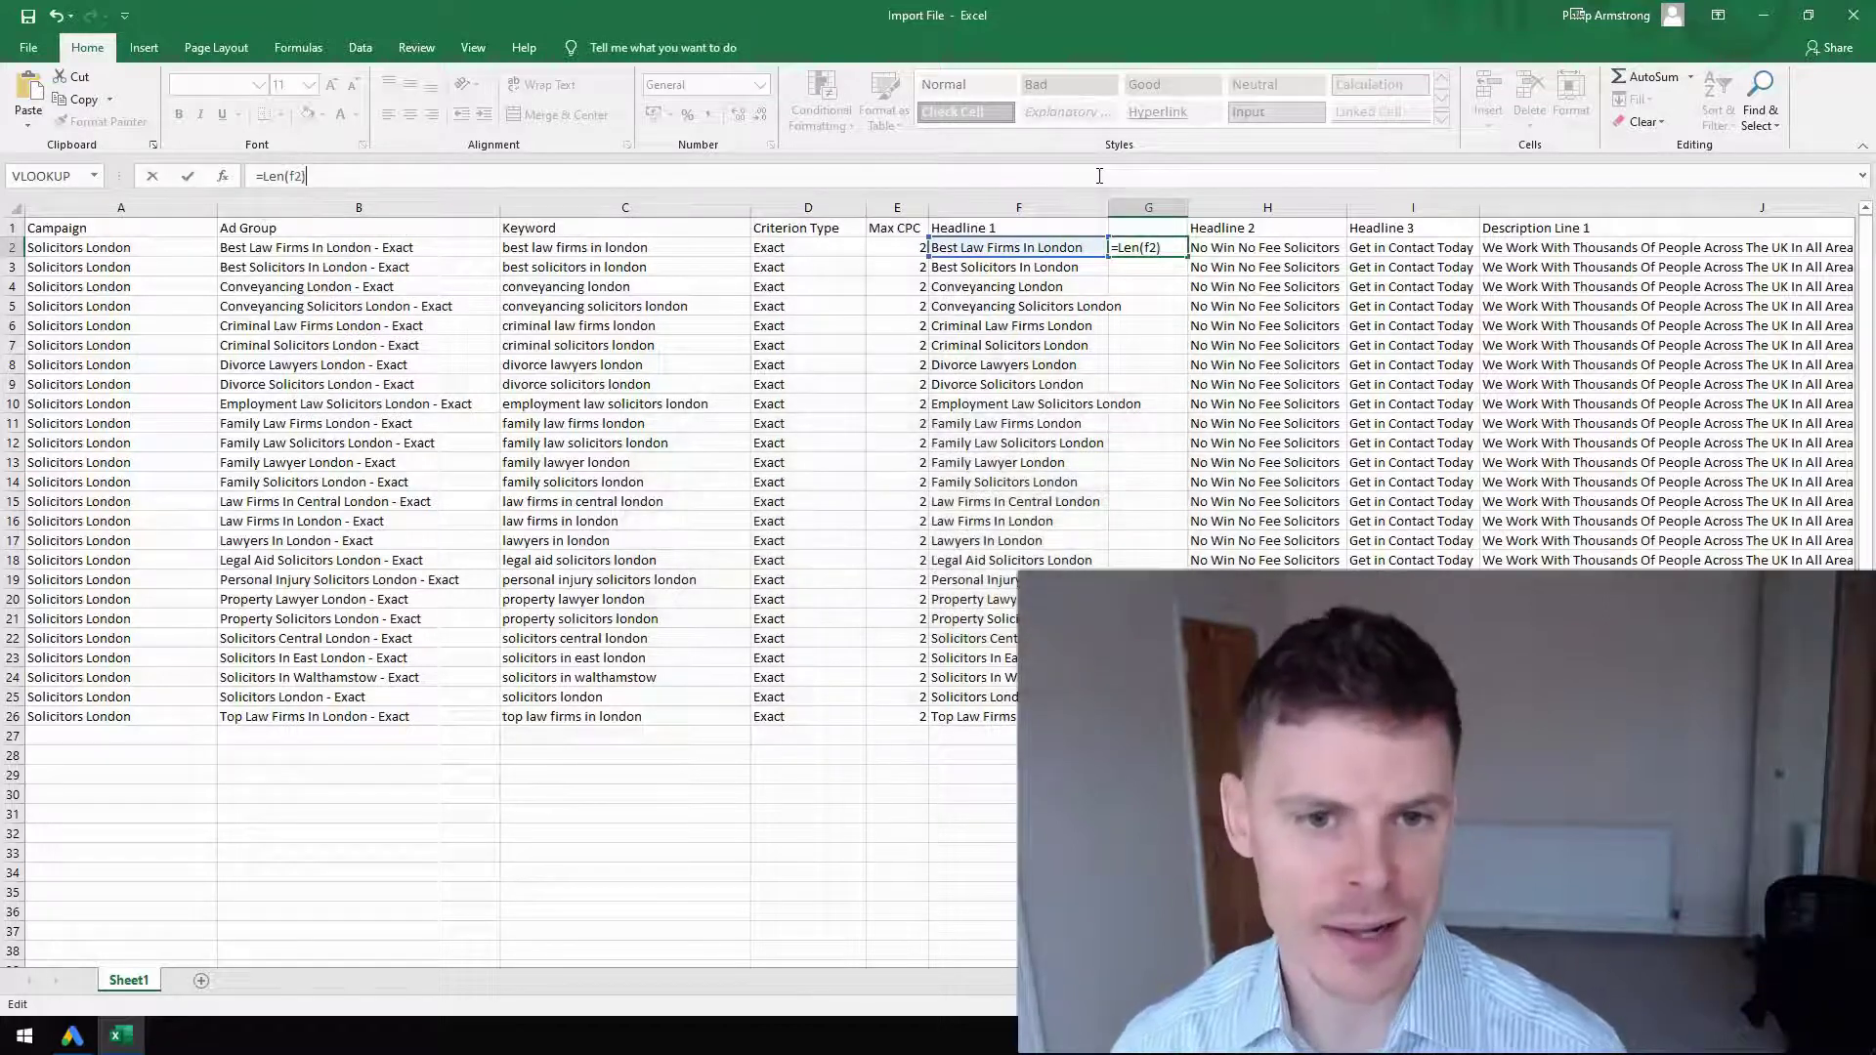
key(Return)
click(1148, 248)
double_click(1186, 256)
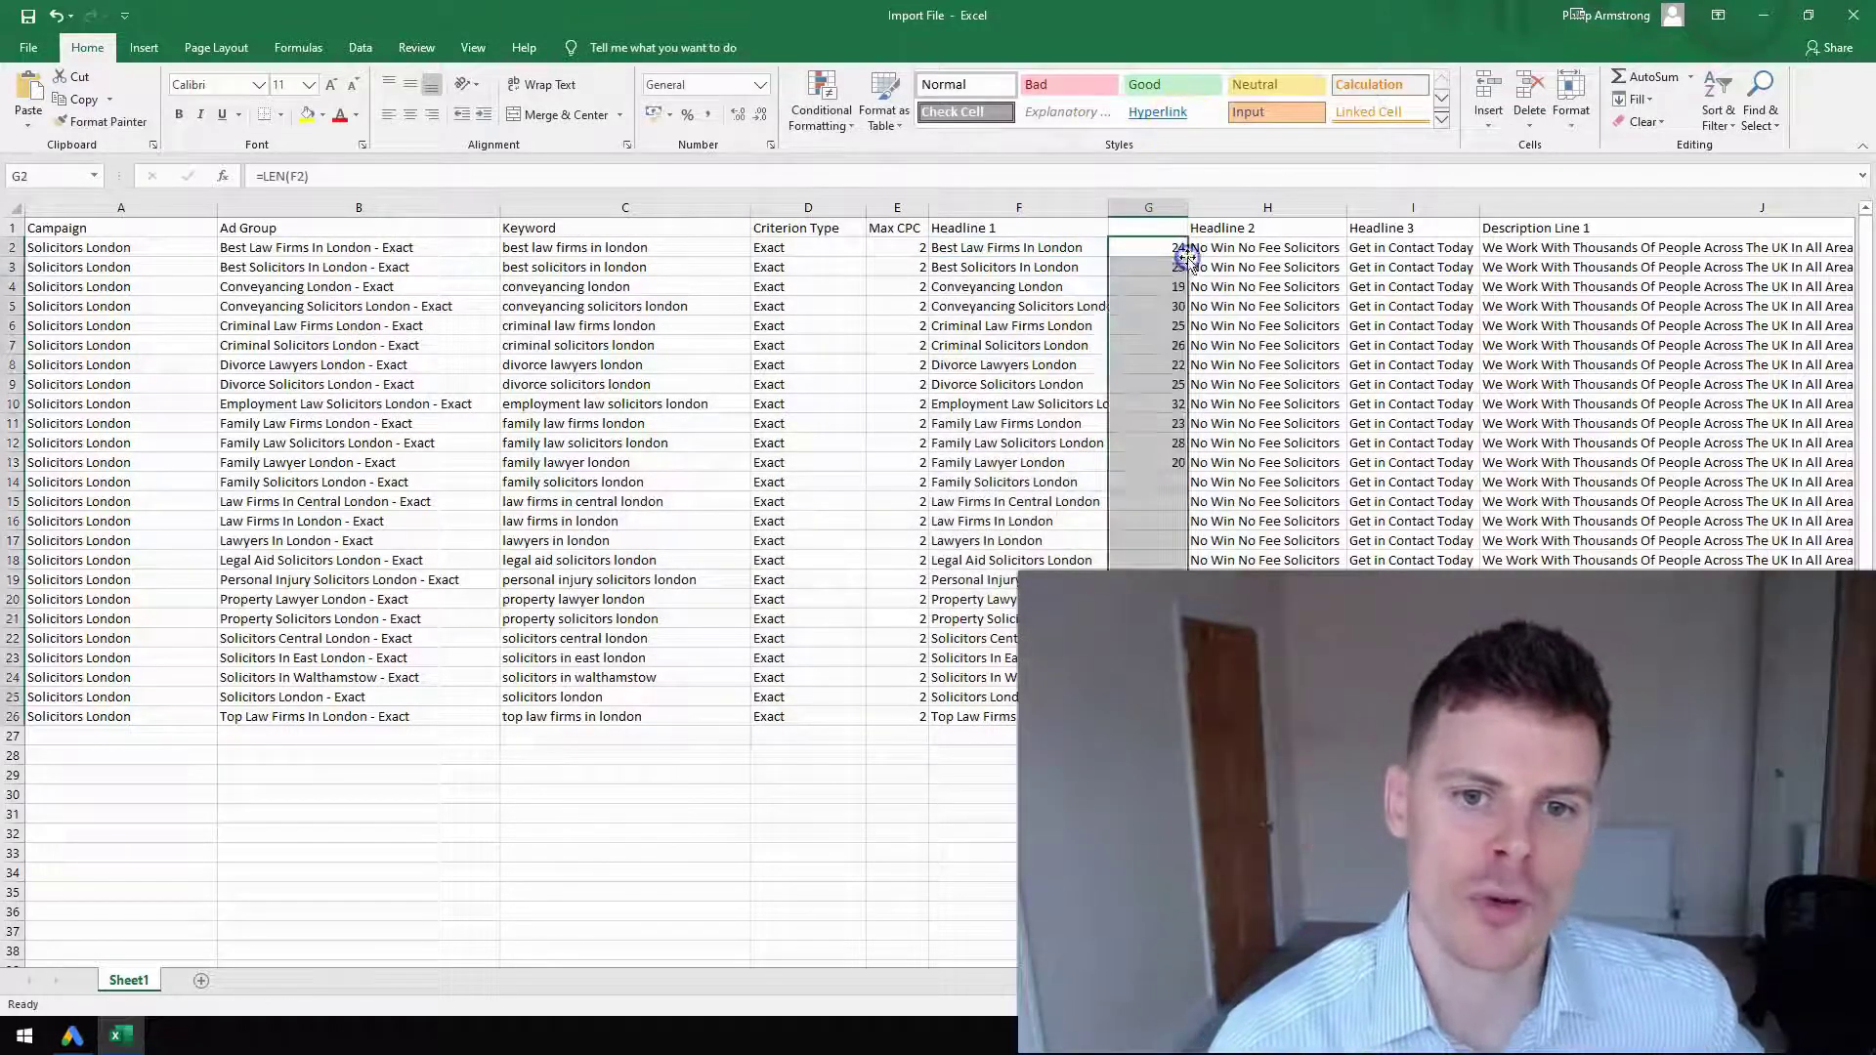
click(1171, 228)
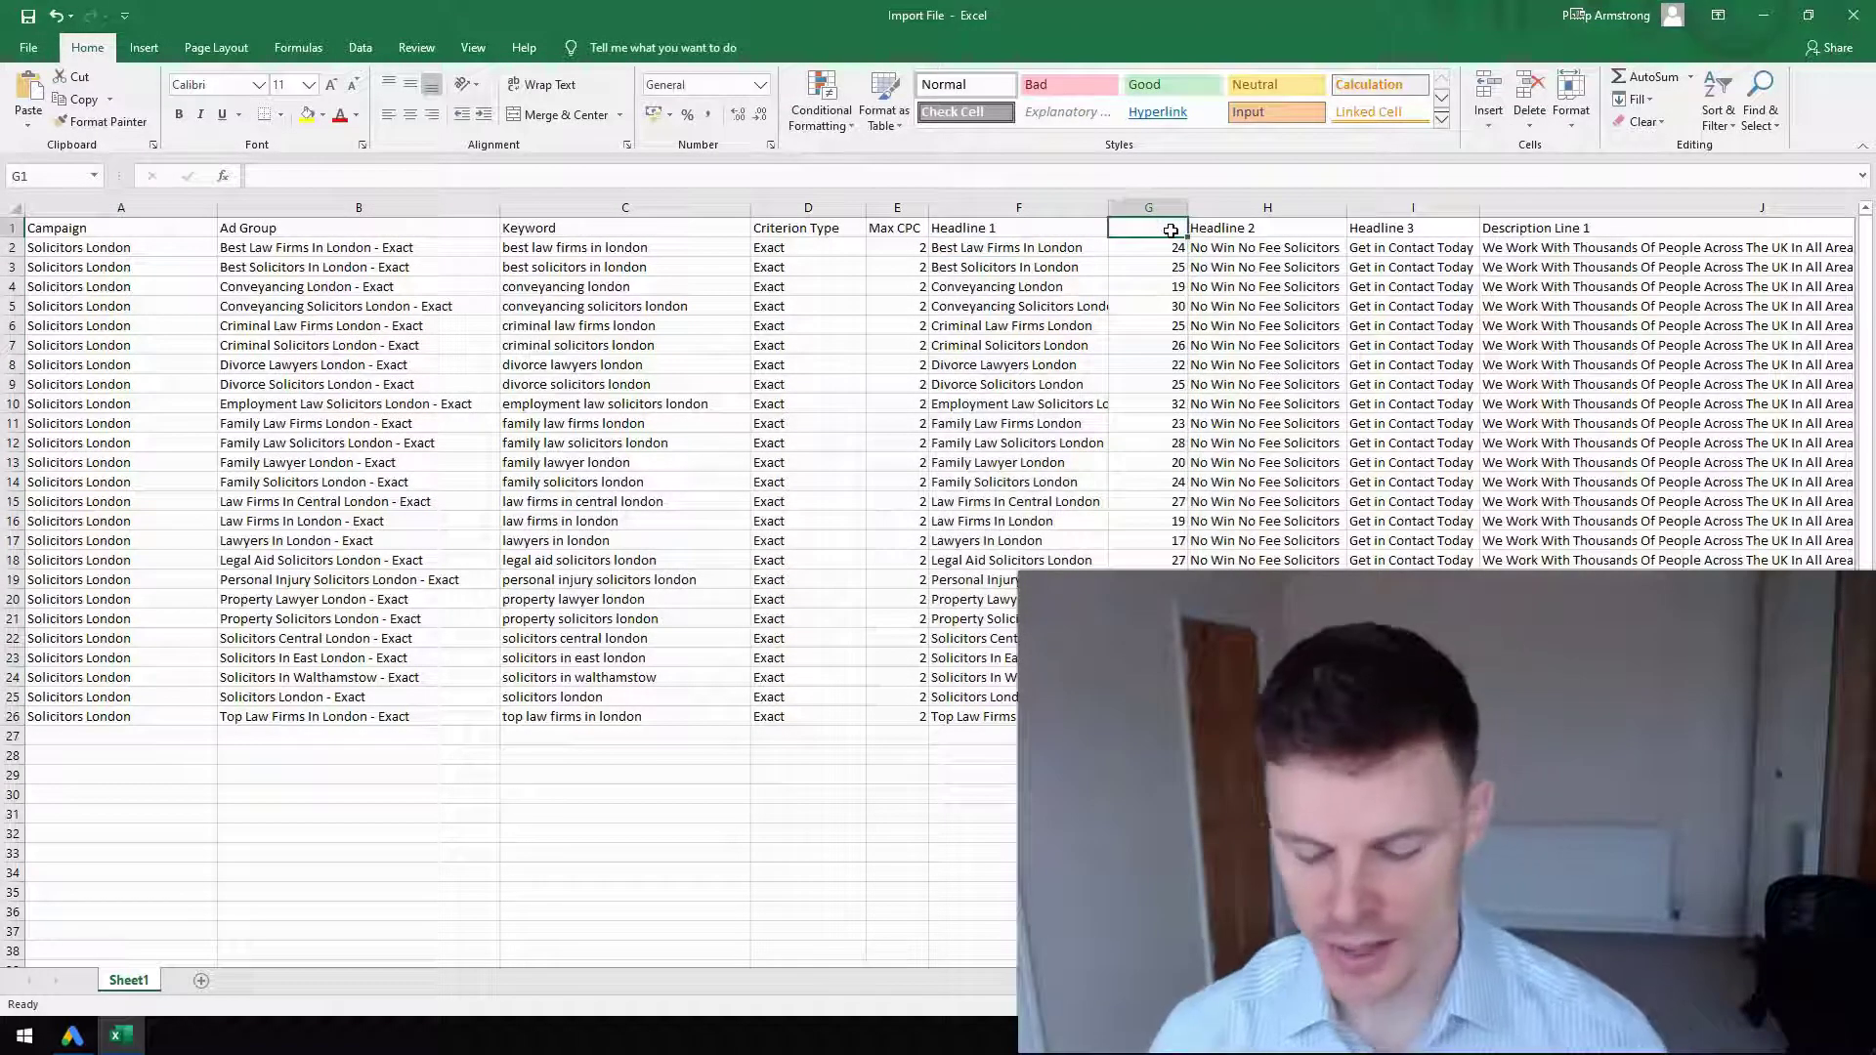
text(Character)
key(Return)
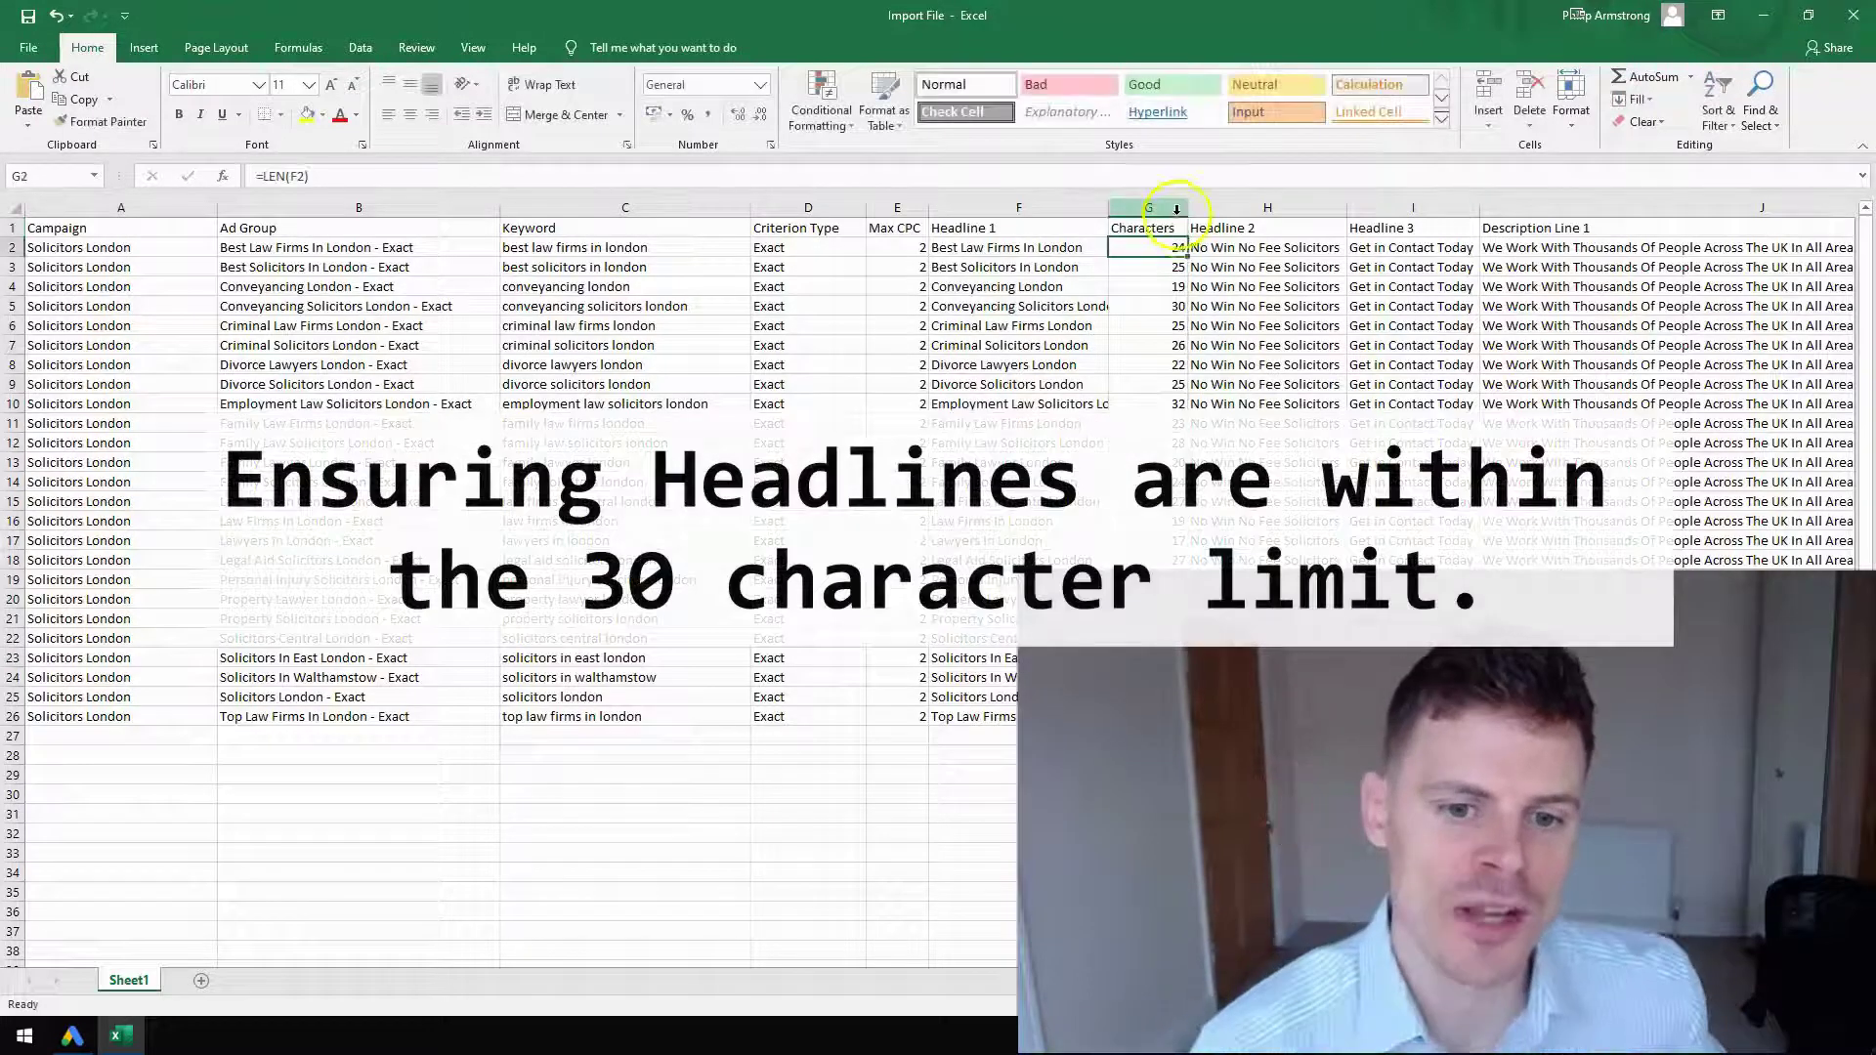
Step: Widen column F and check row 19's headline, which is 32 characters, over the limit
click(1180, 248)
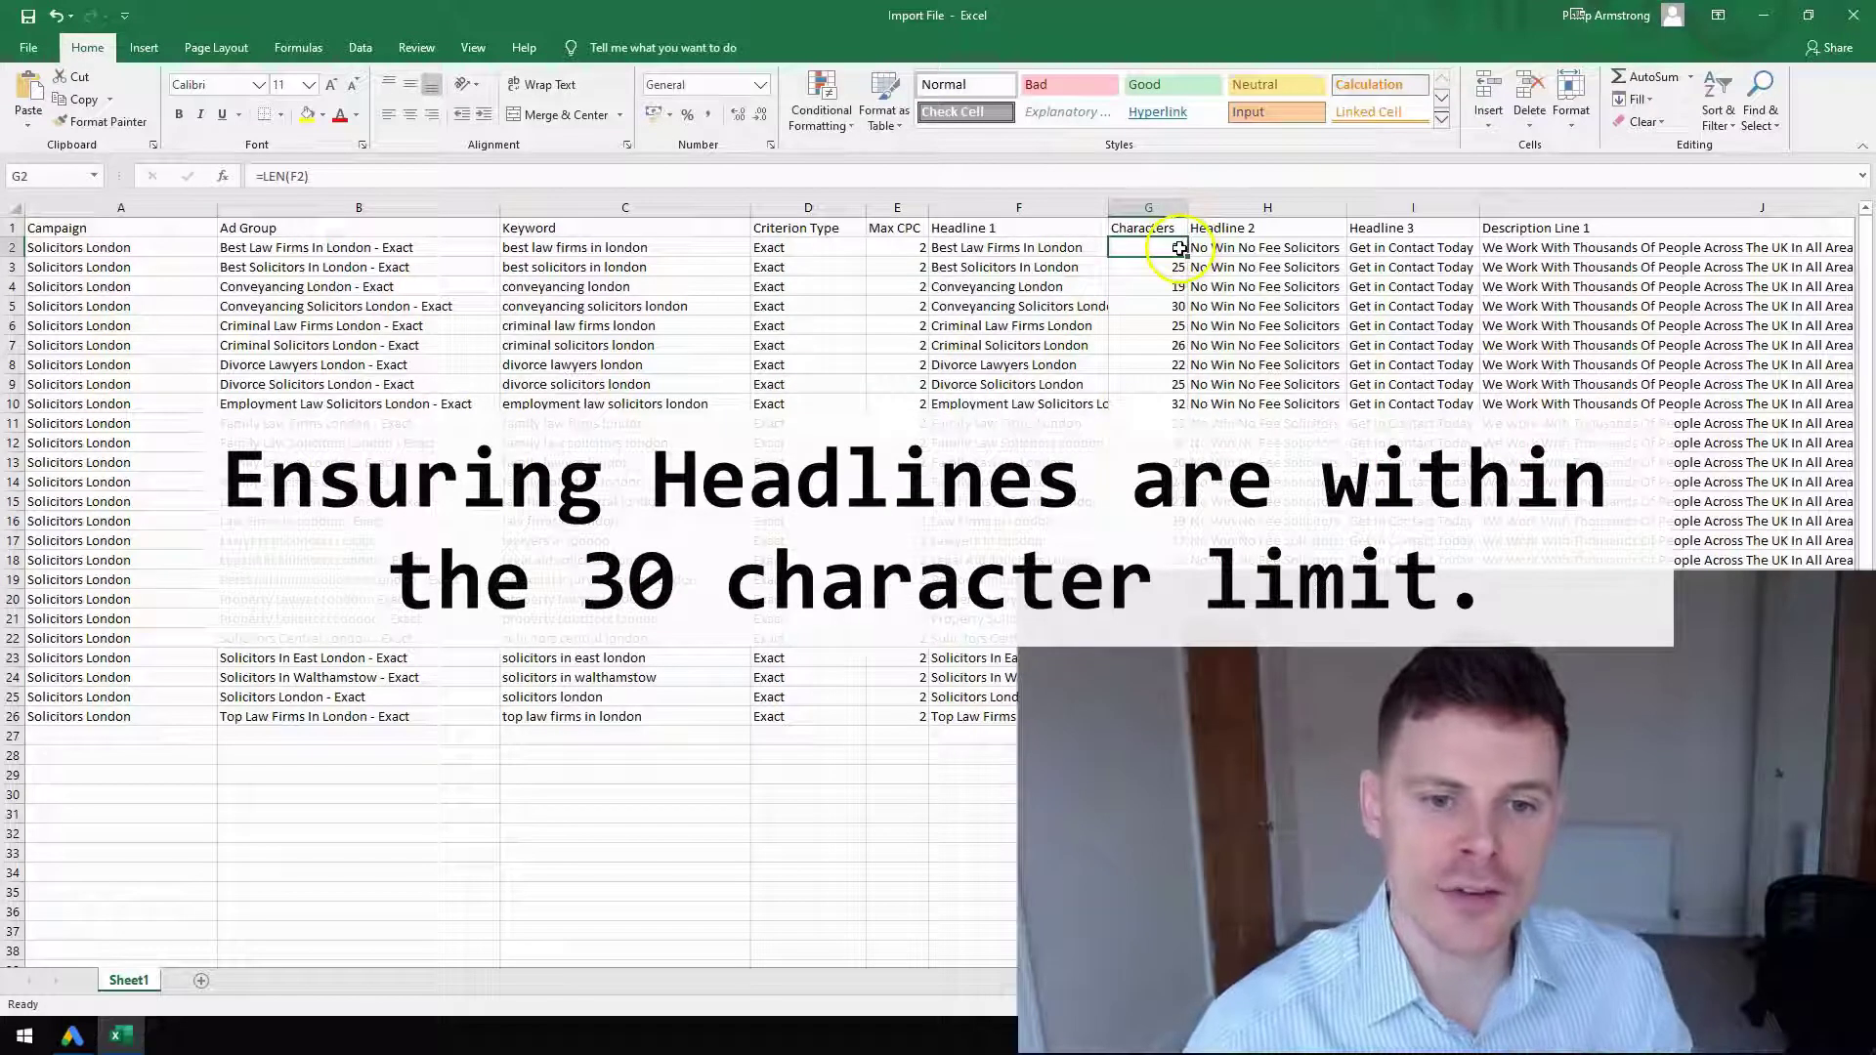
drag(1111, 209, 1136, 208)
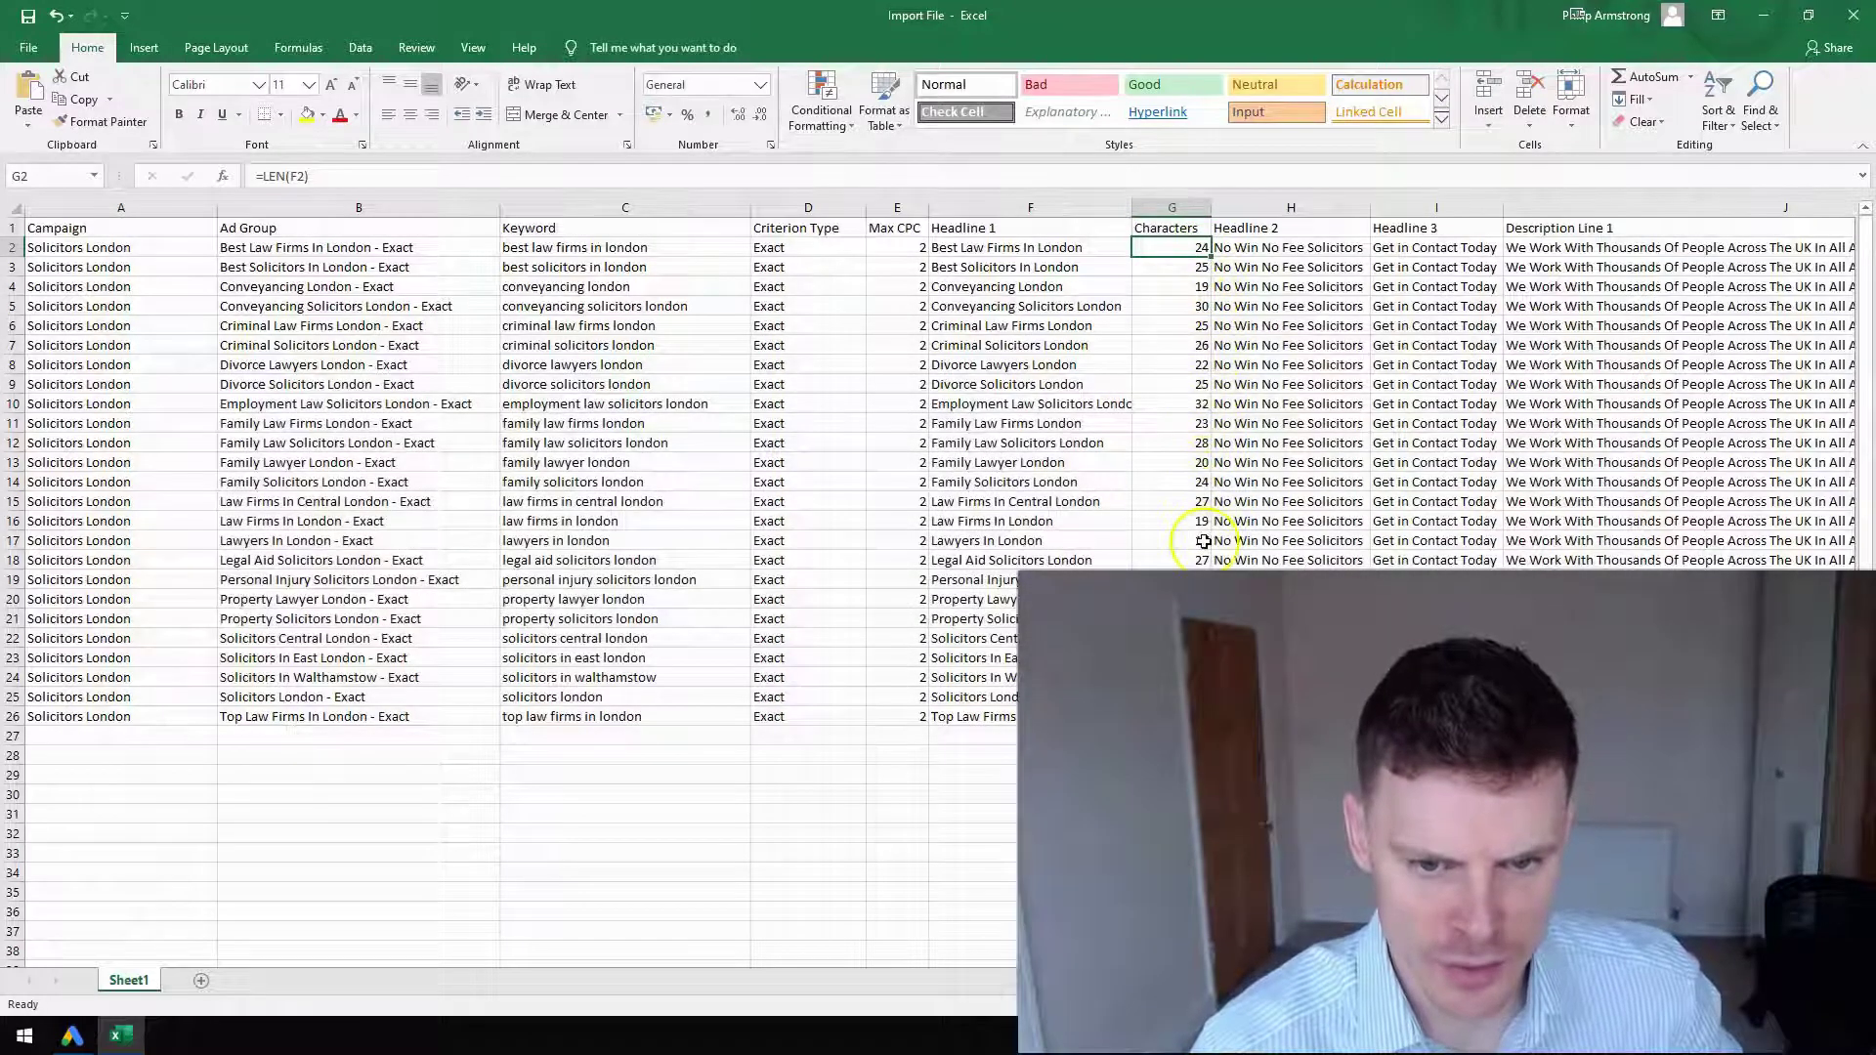
click(1206, 573)
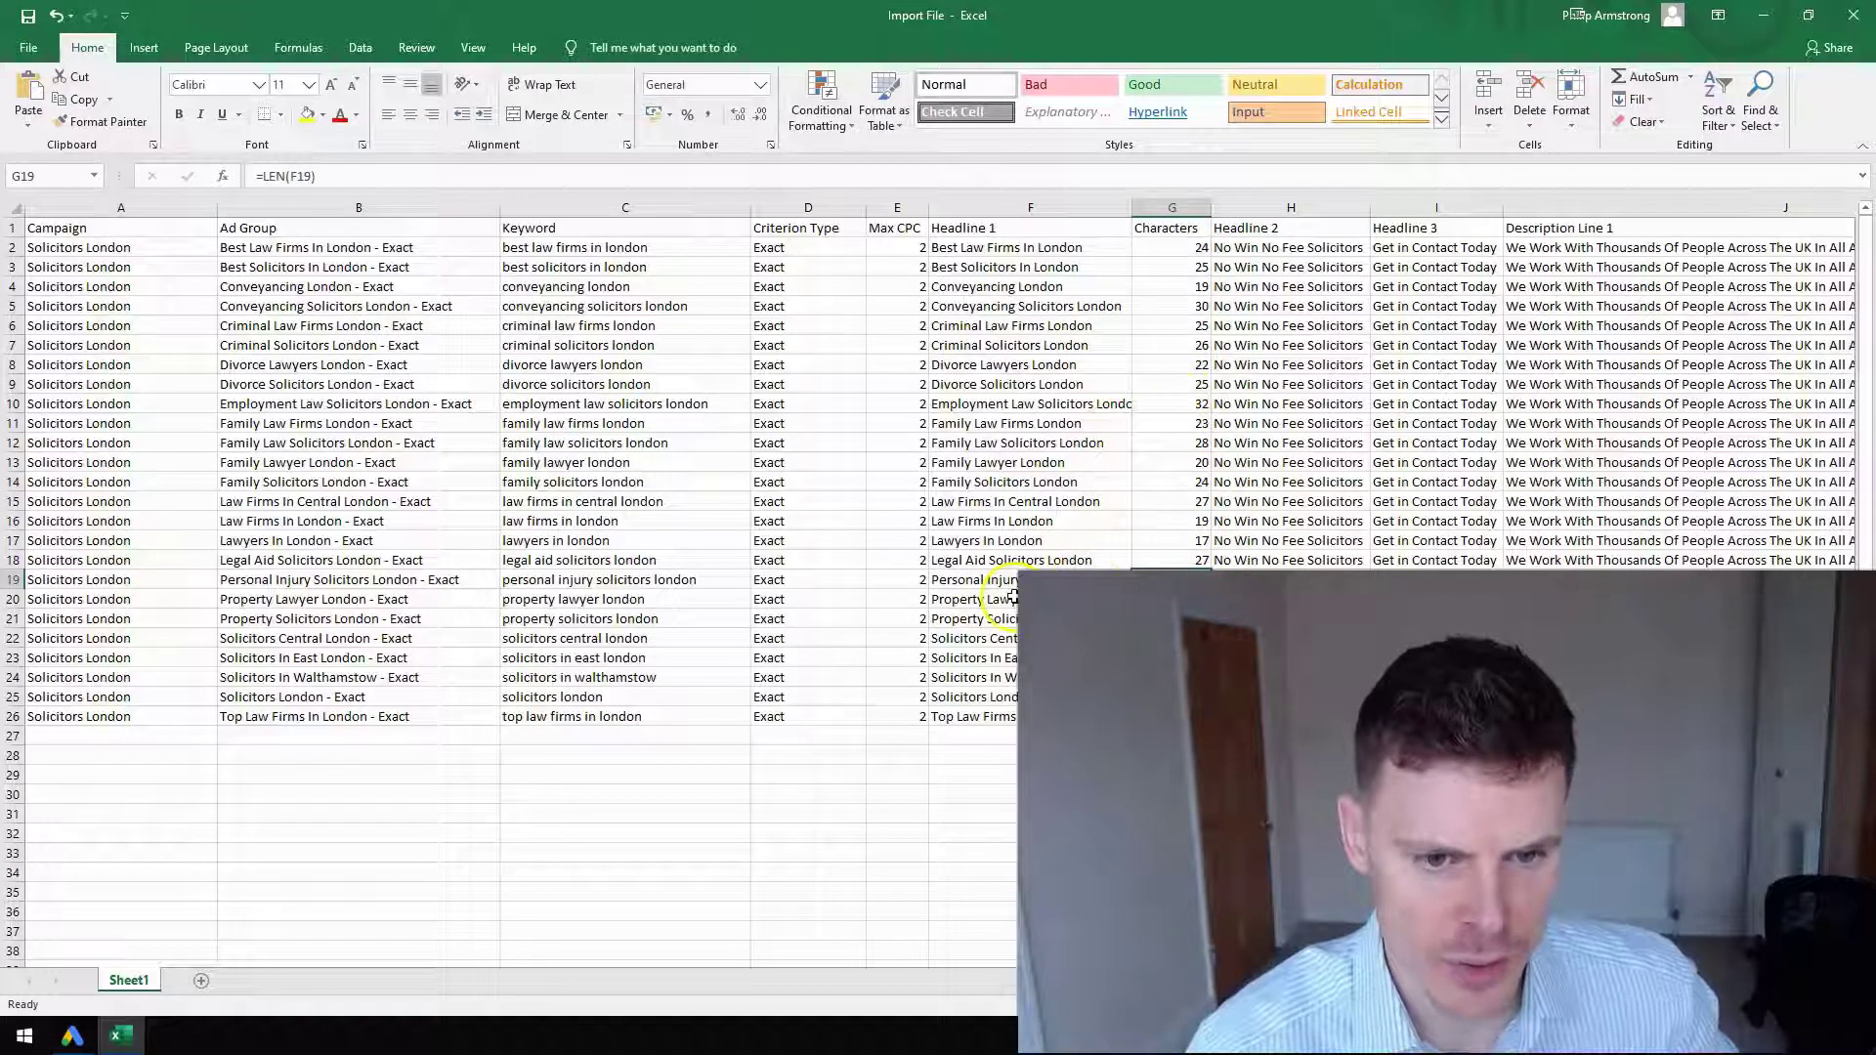
double_click(1087, 577)
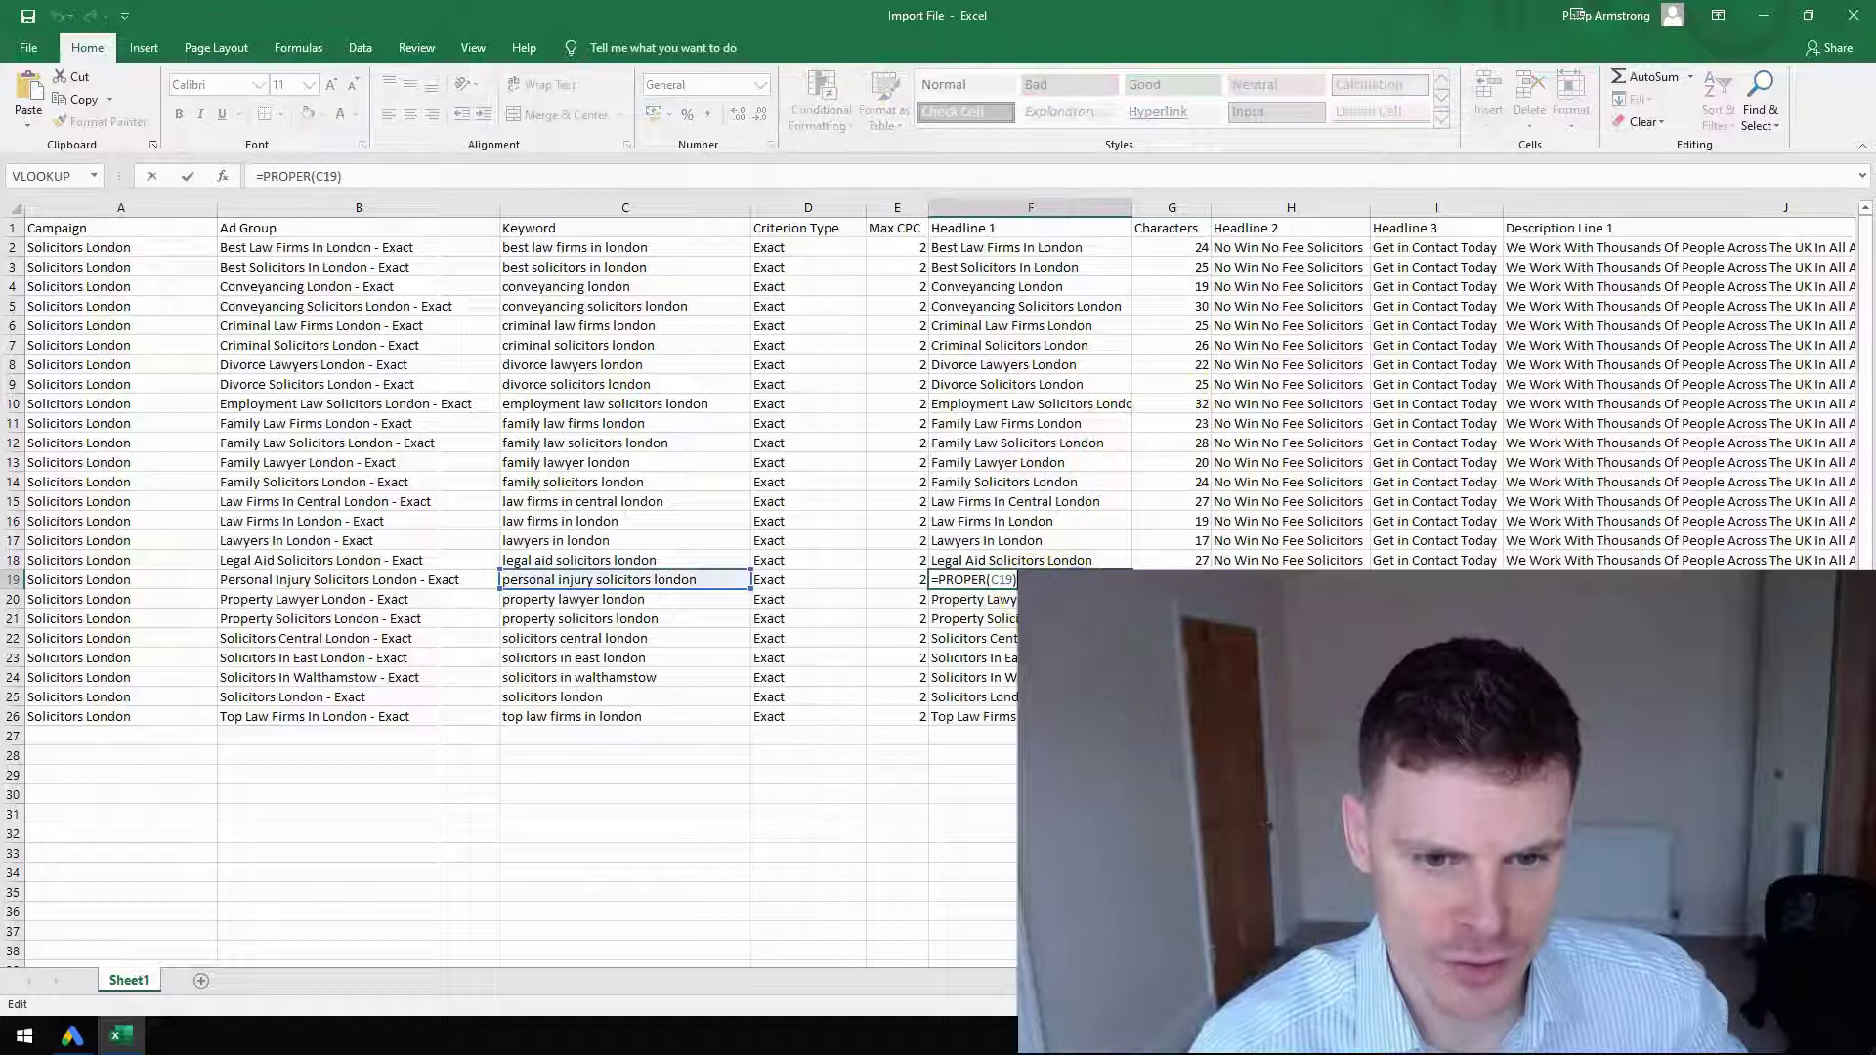
key(Tab)
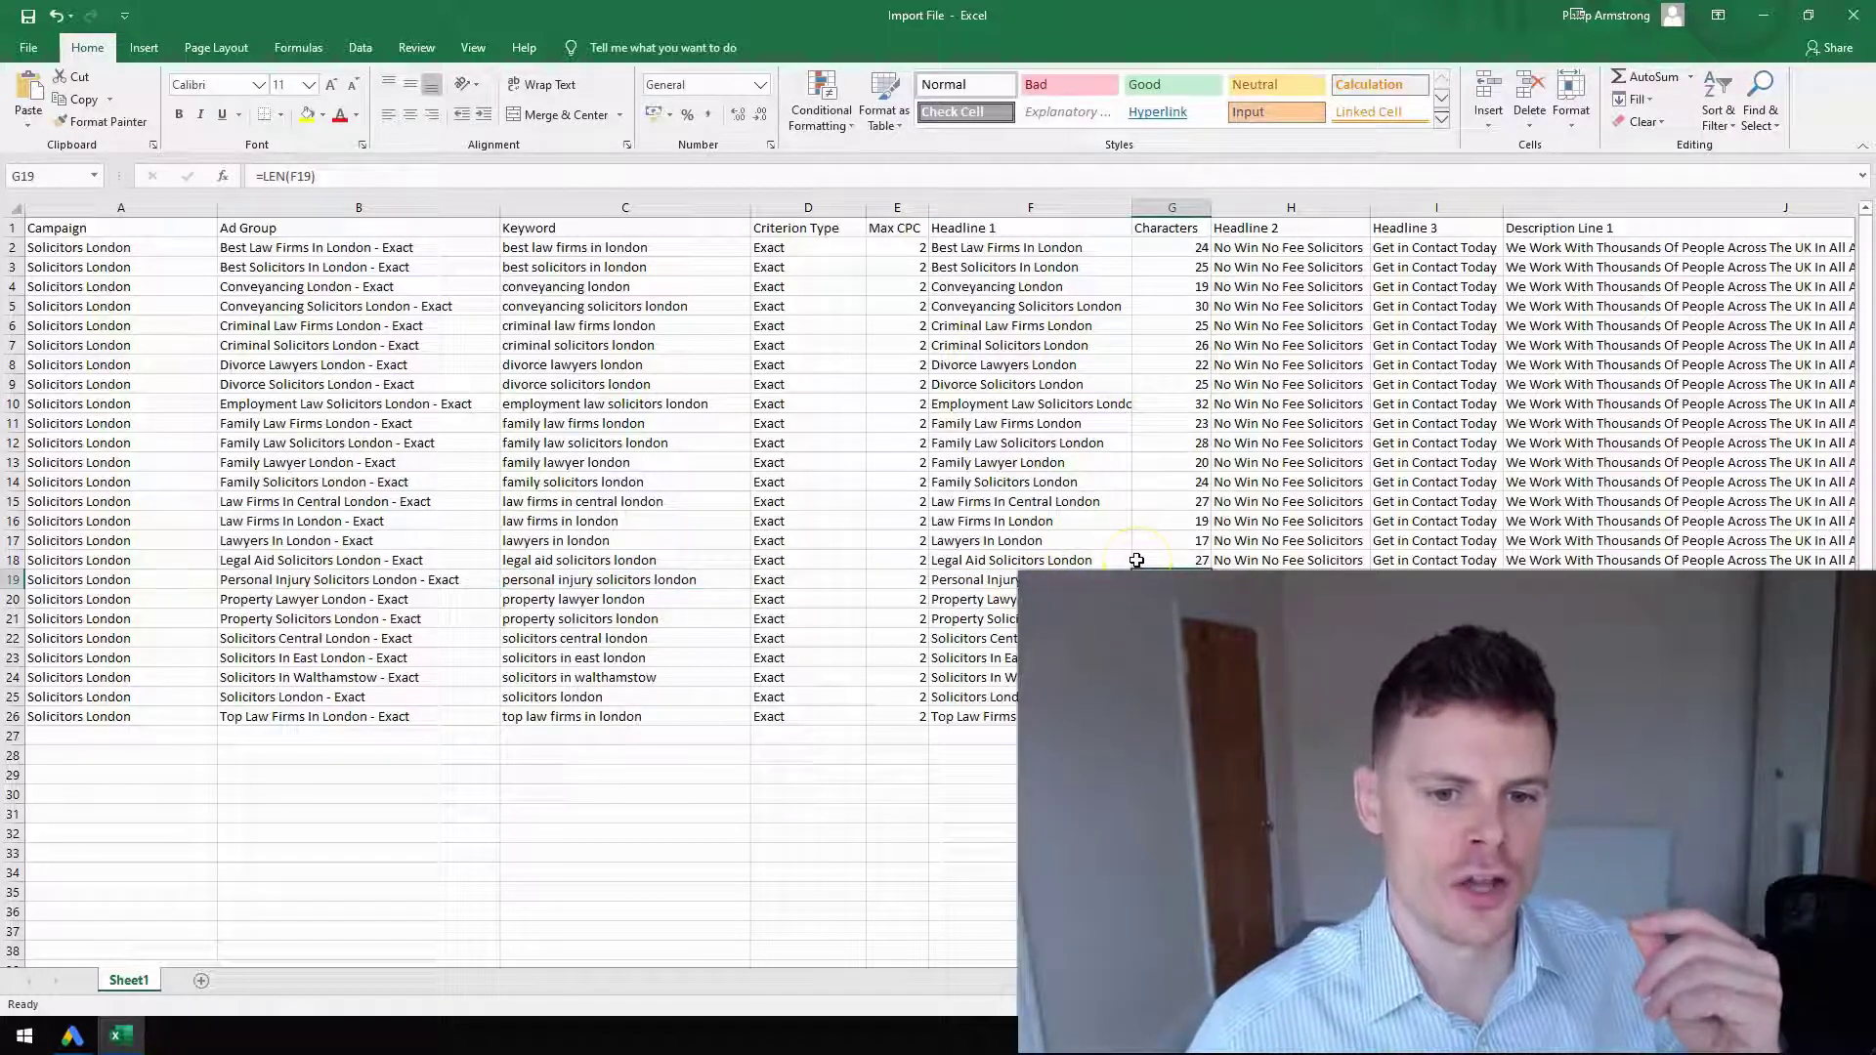
Step: Copy F2:F26 and paste it back as values, replacing the =PROPER formulas with text
drag(1055, 249, 978, 719)
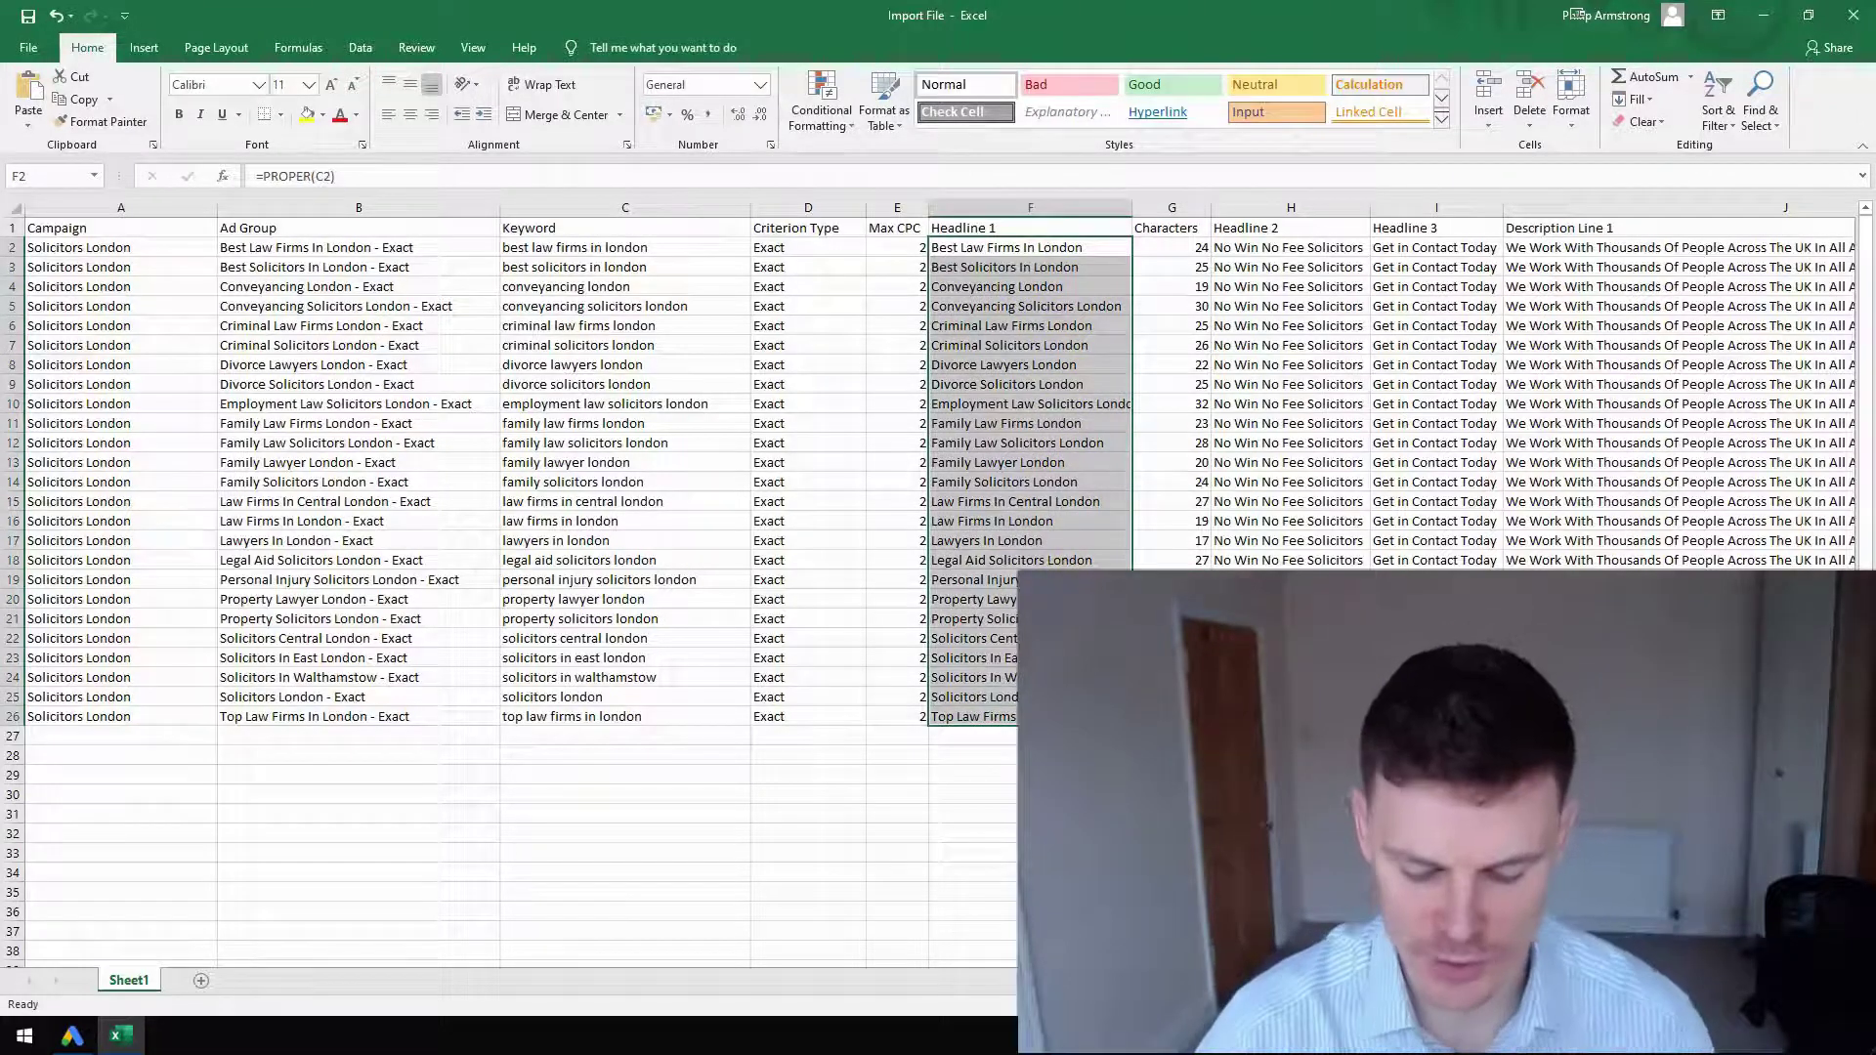
key(ctrl+c)
right_click(1057, 246)
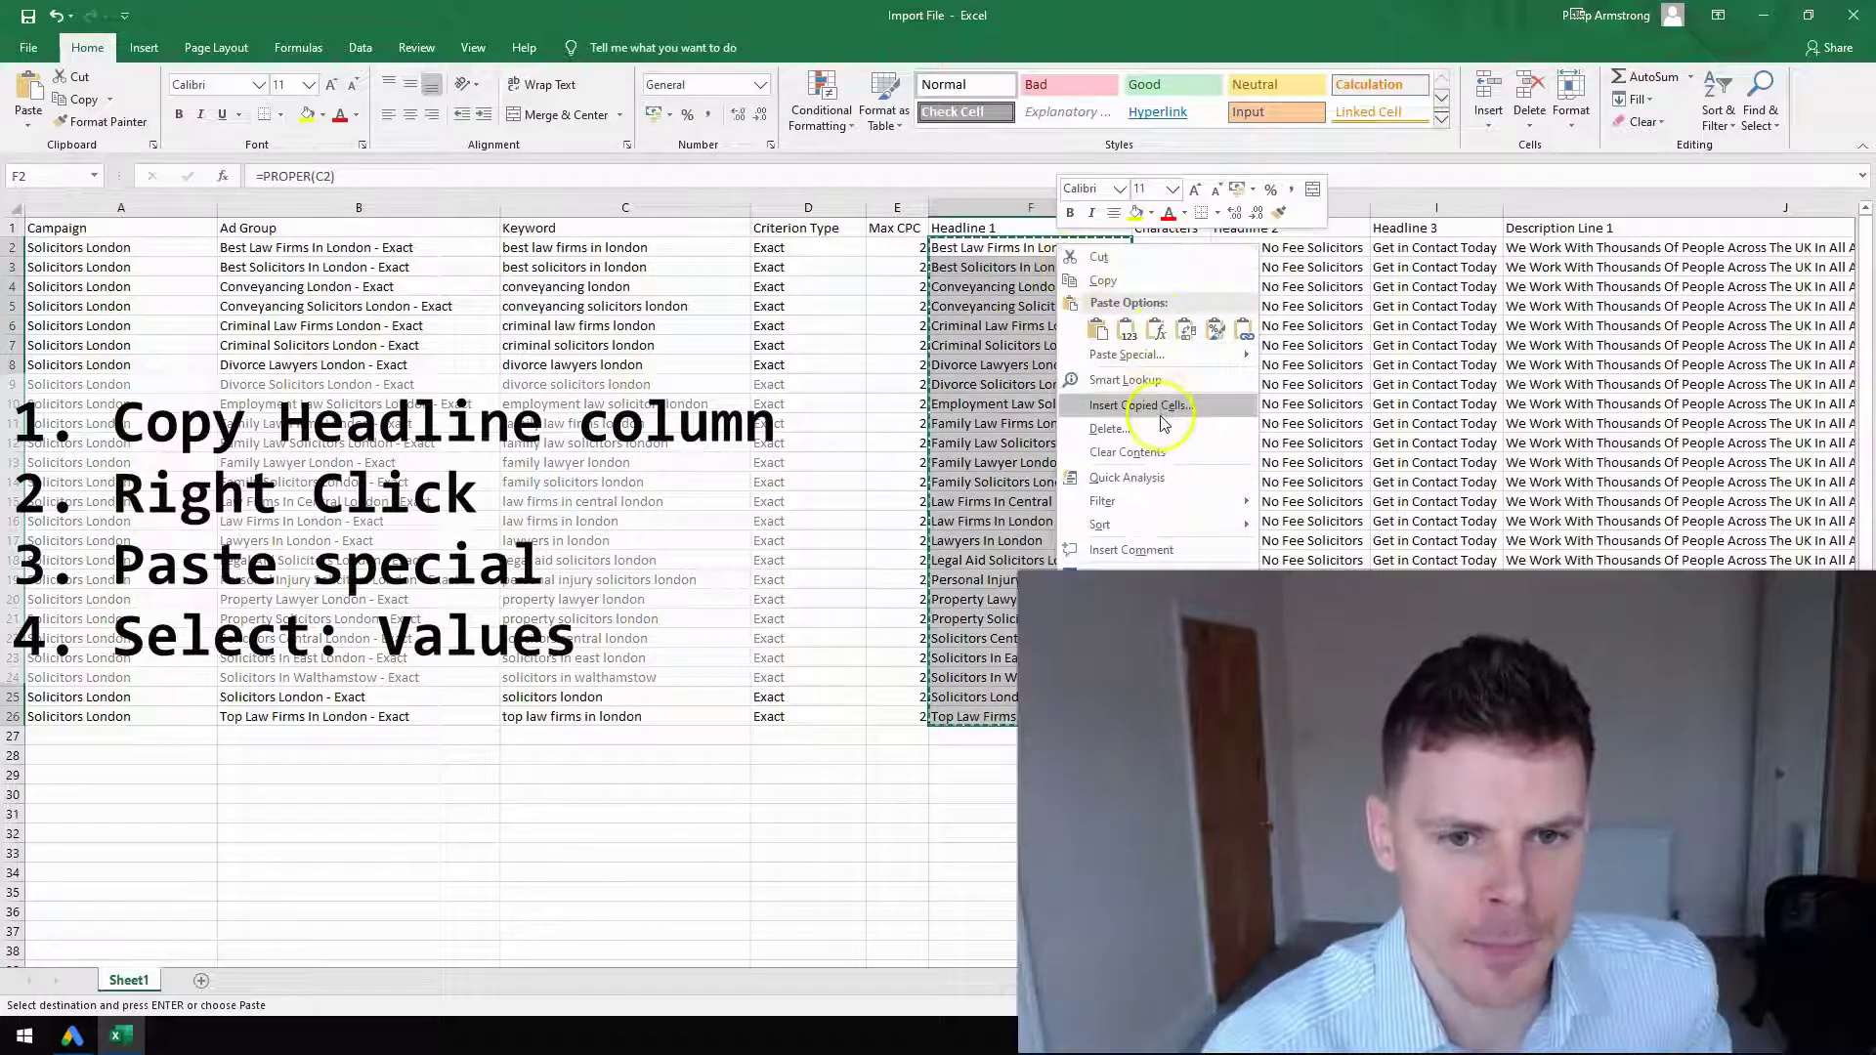
click(1168, 355)
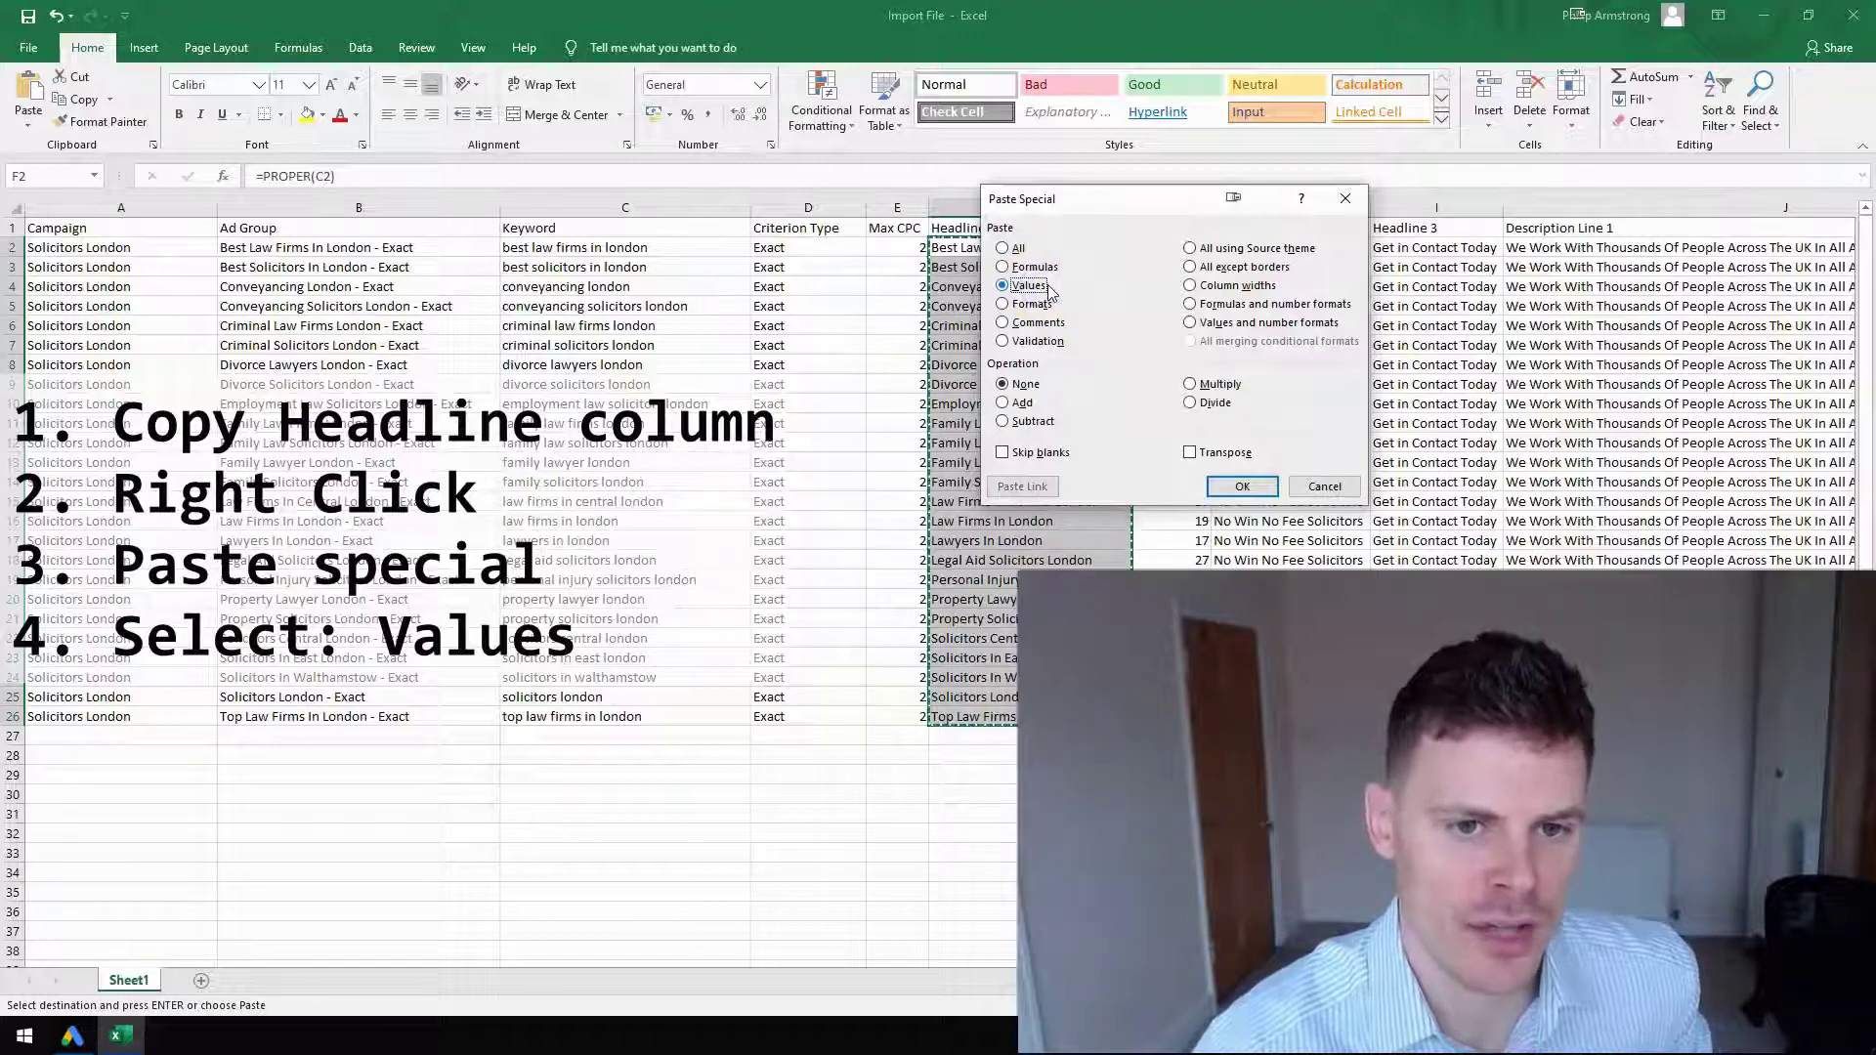
click(1242, 487)
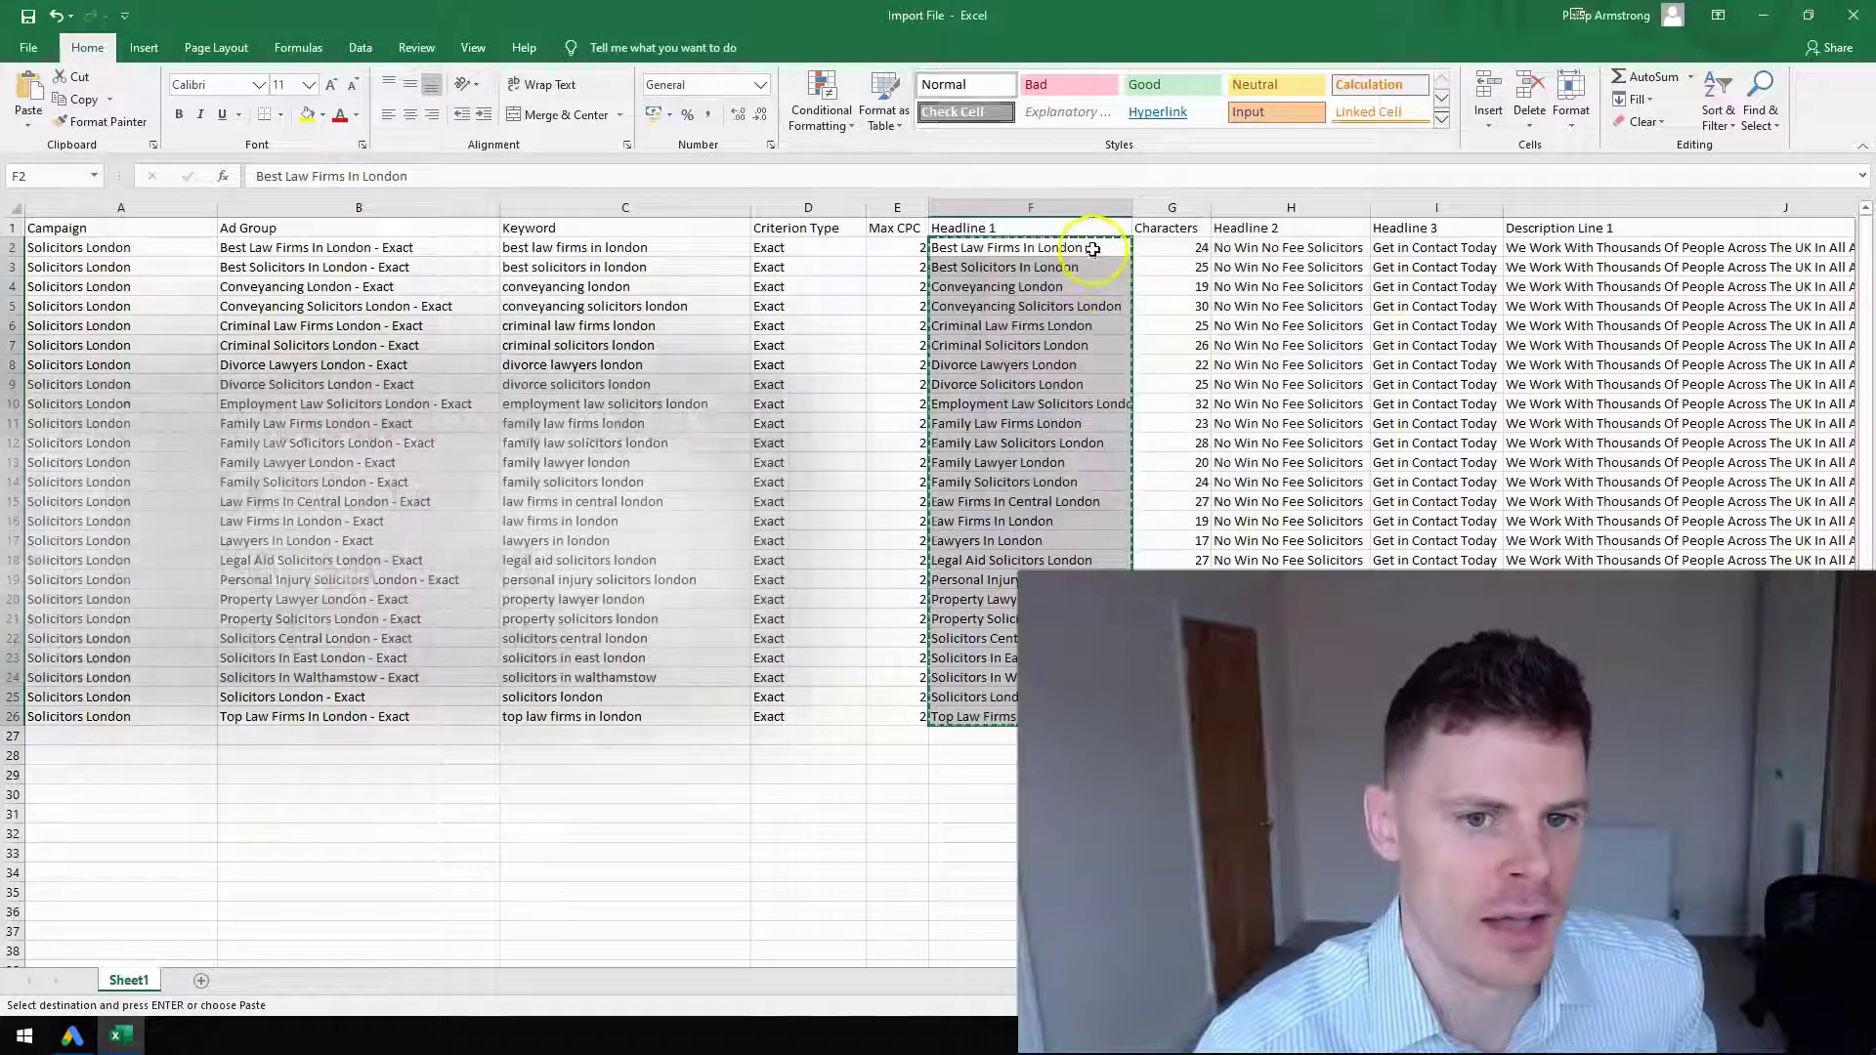
click(1093, 248)
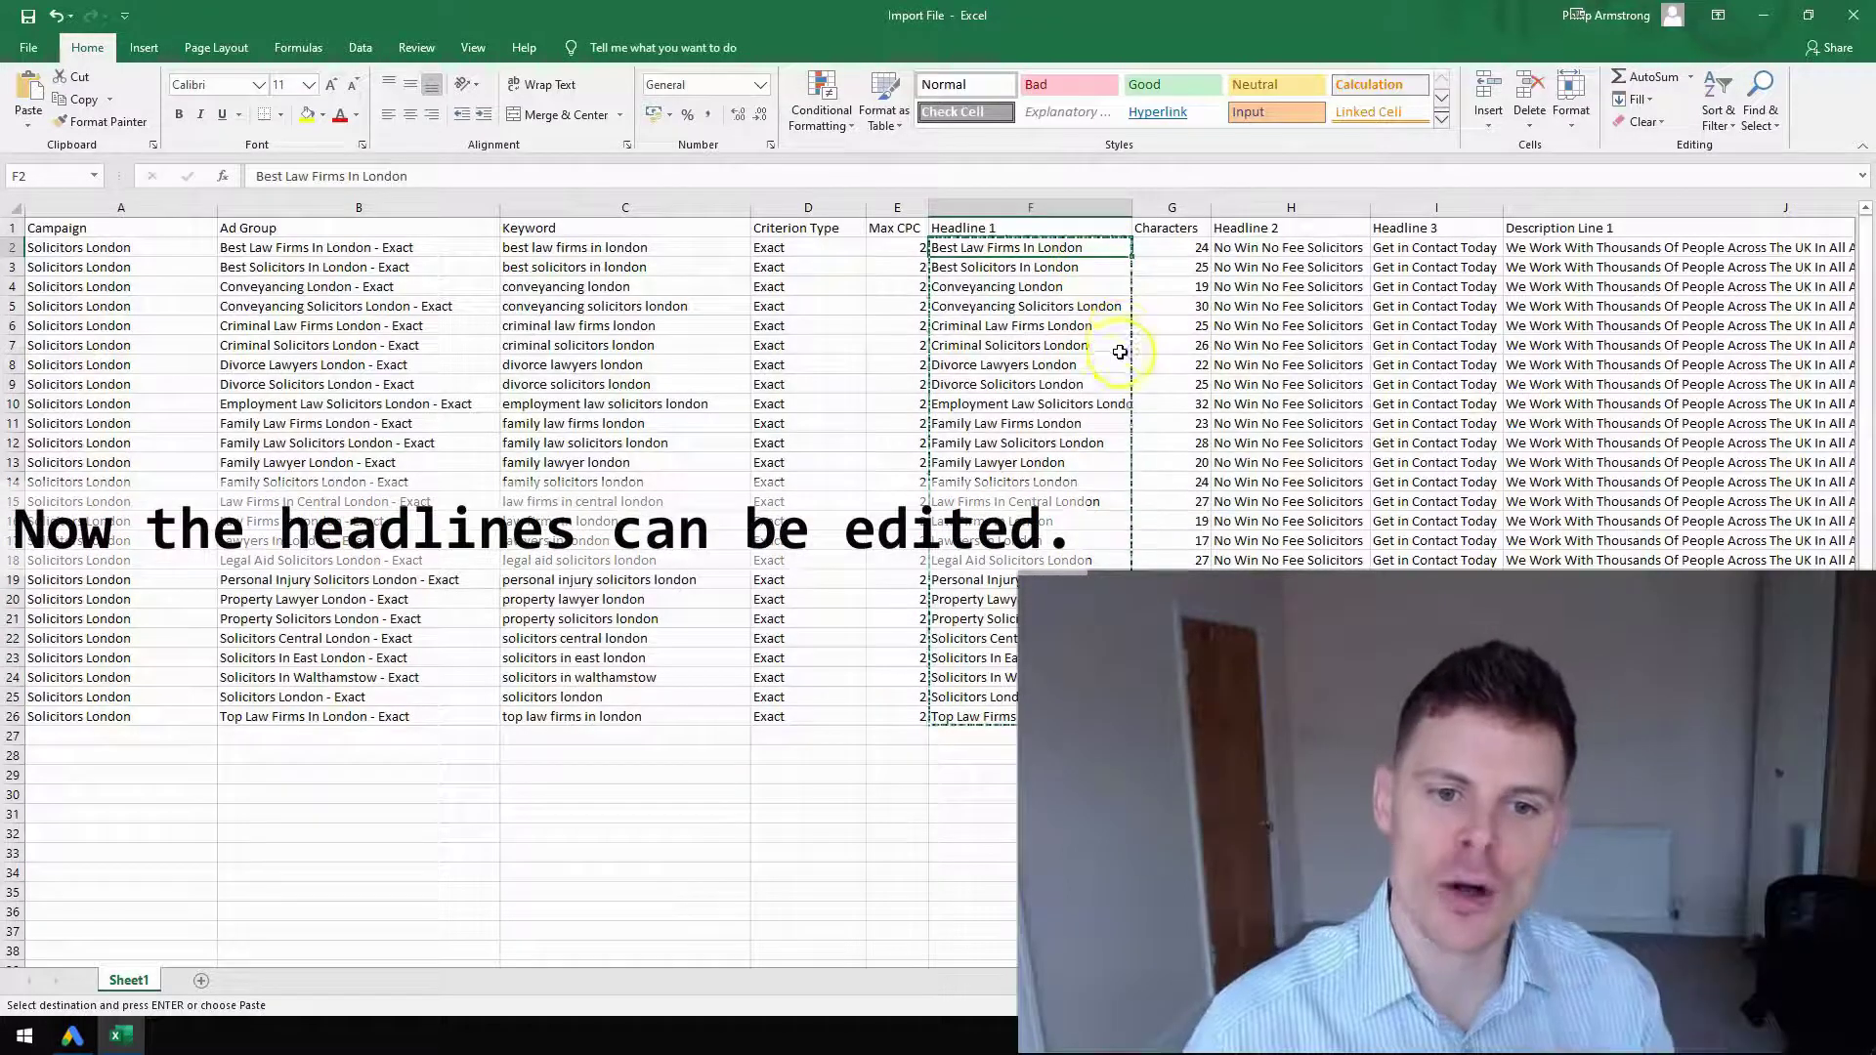
Step: Remove 'London' from the F10 Employment Law headline and recheck the F19 Personal Injury headline
double_click(1112, 406)
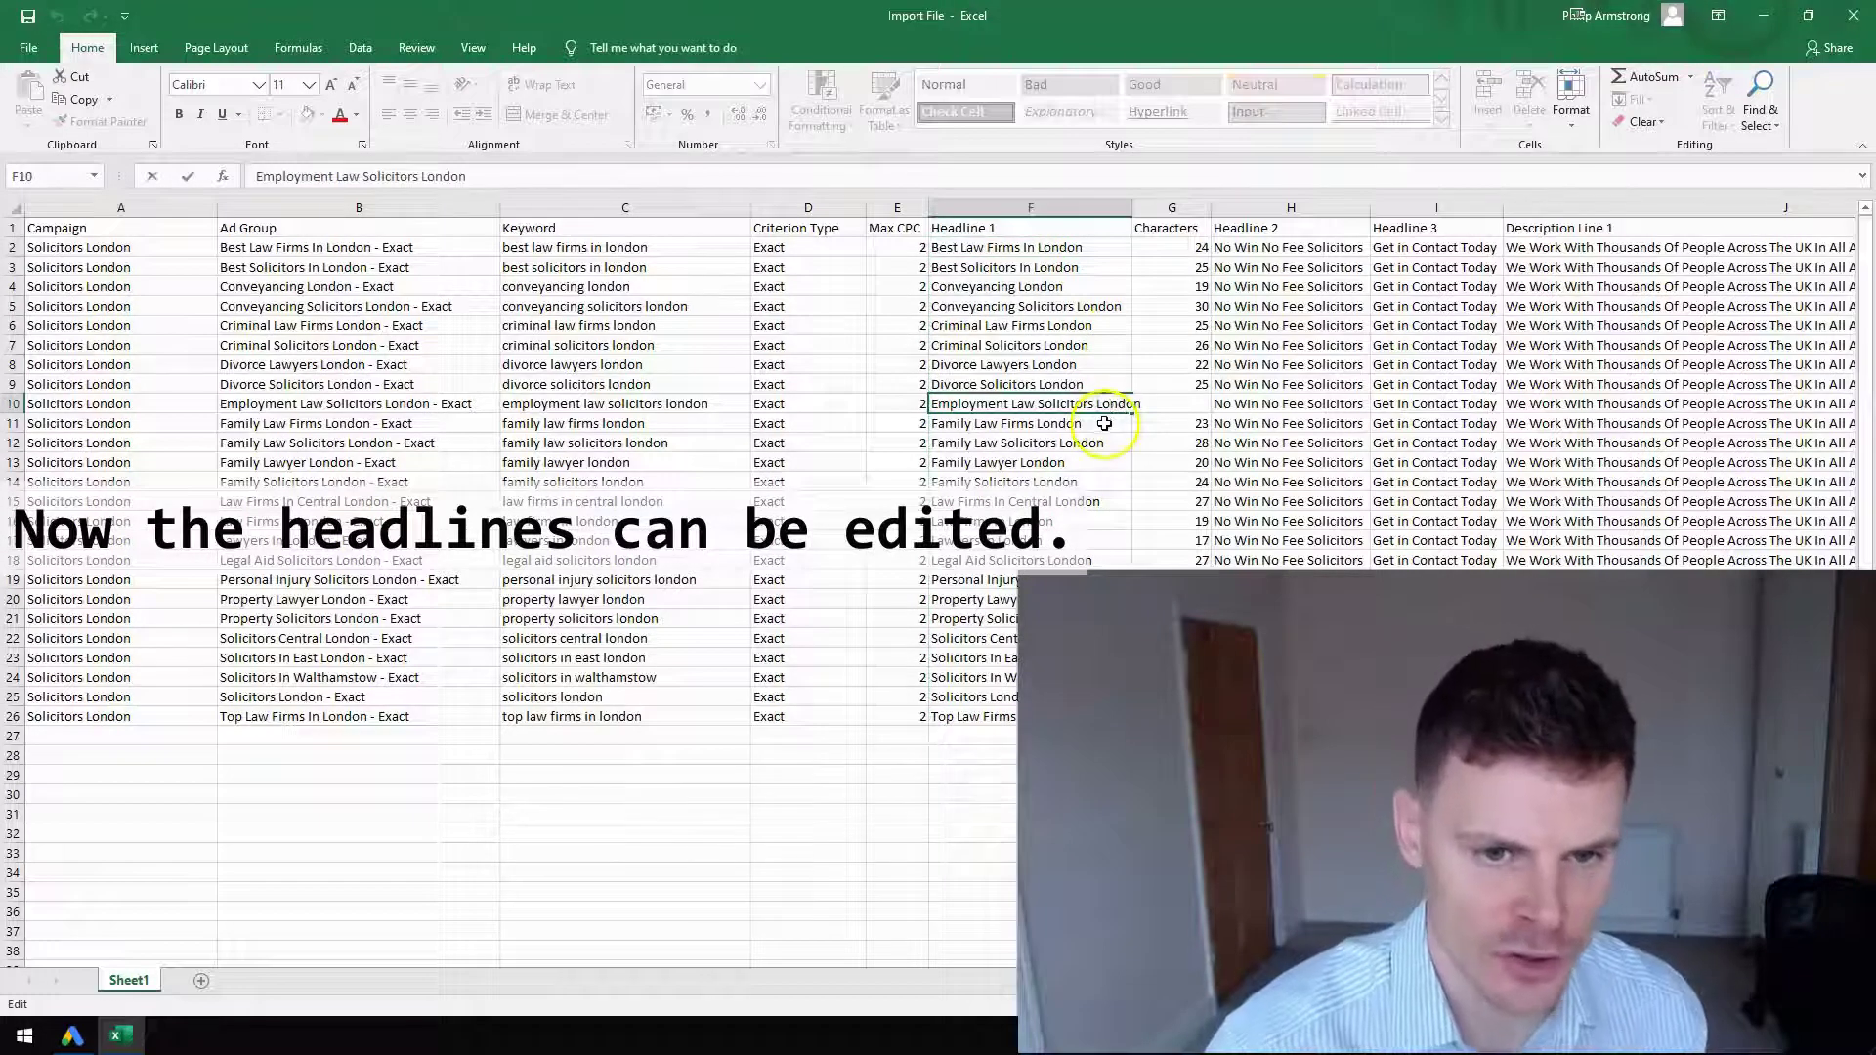
drag(1098, 409, 1145, 408)
key(BackSpace)
key(BackSpace)
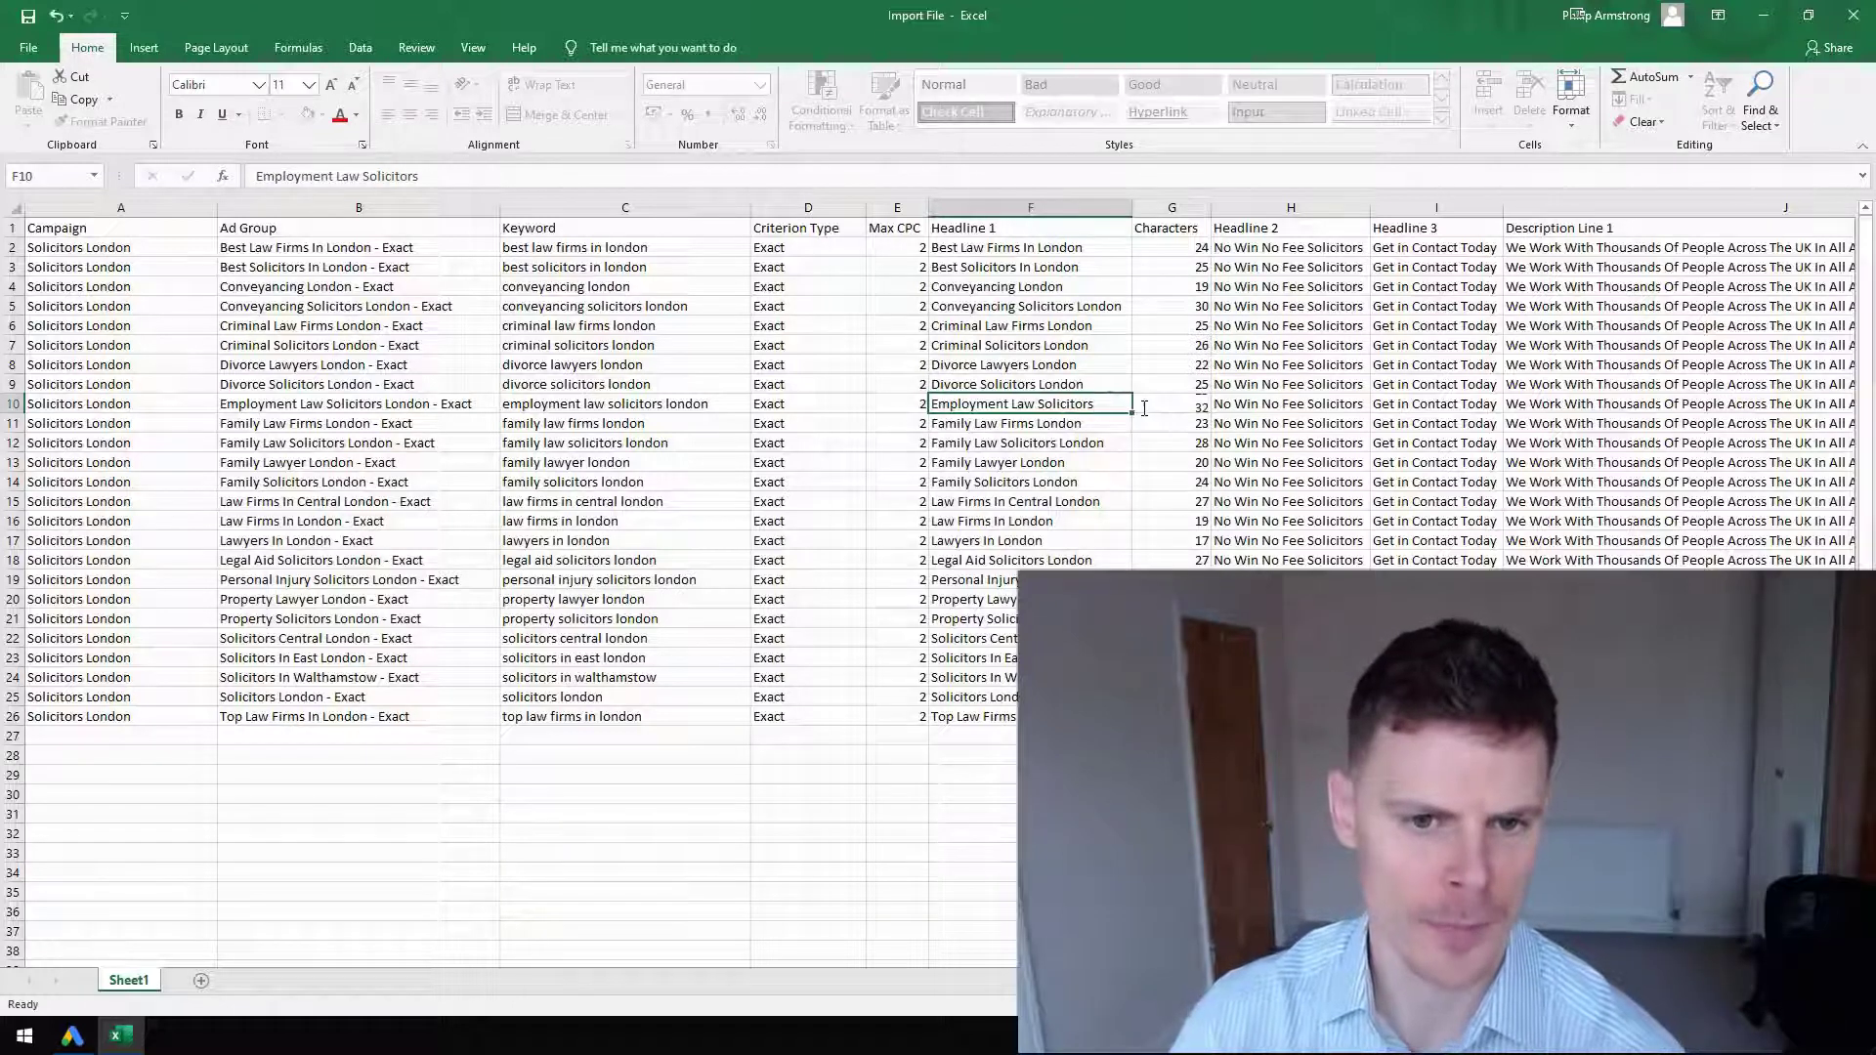
key(Return)
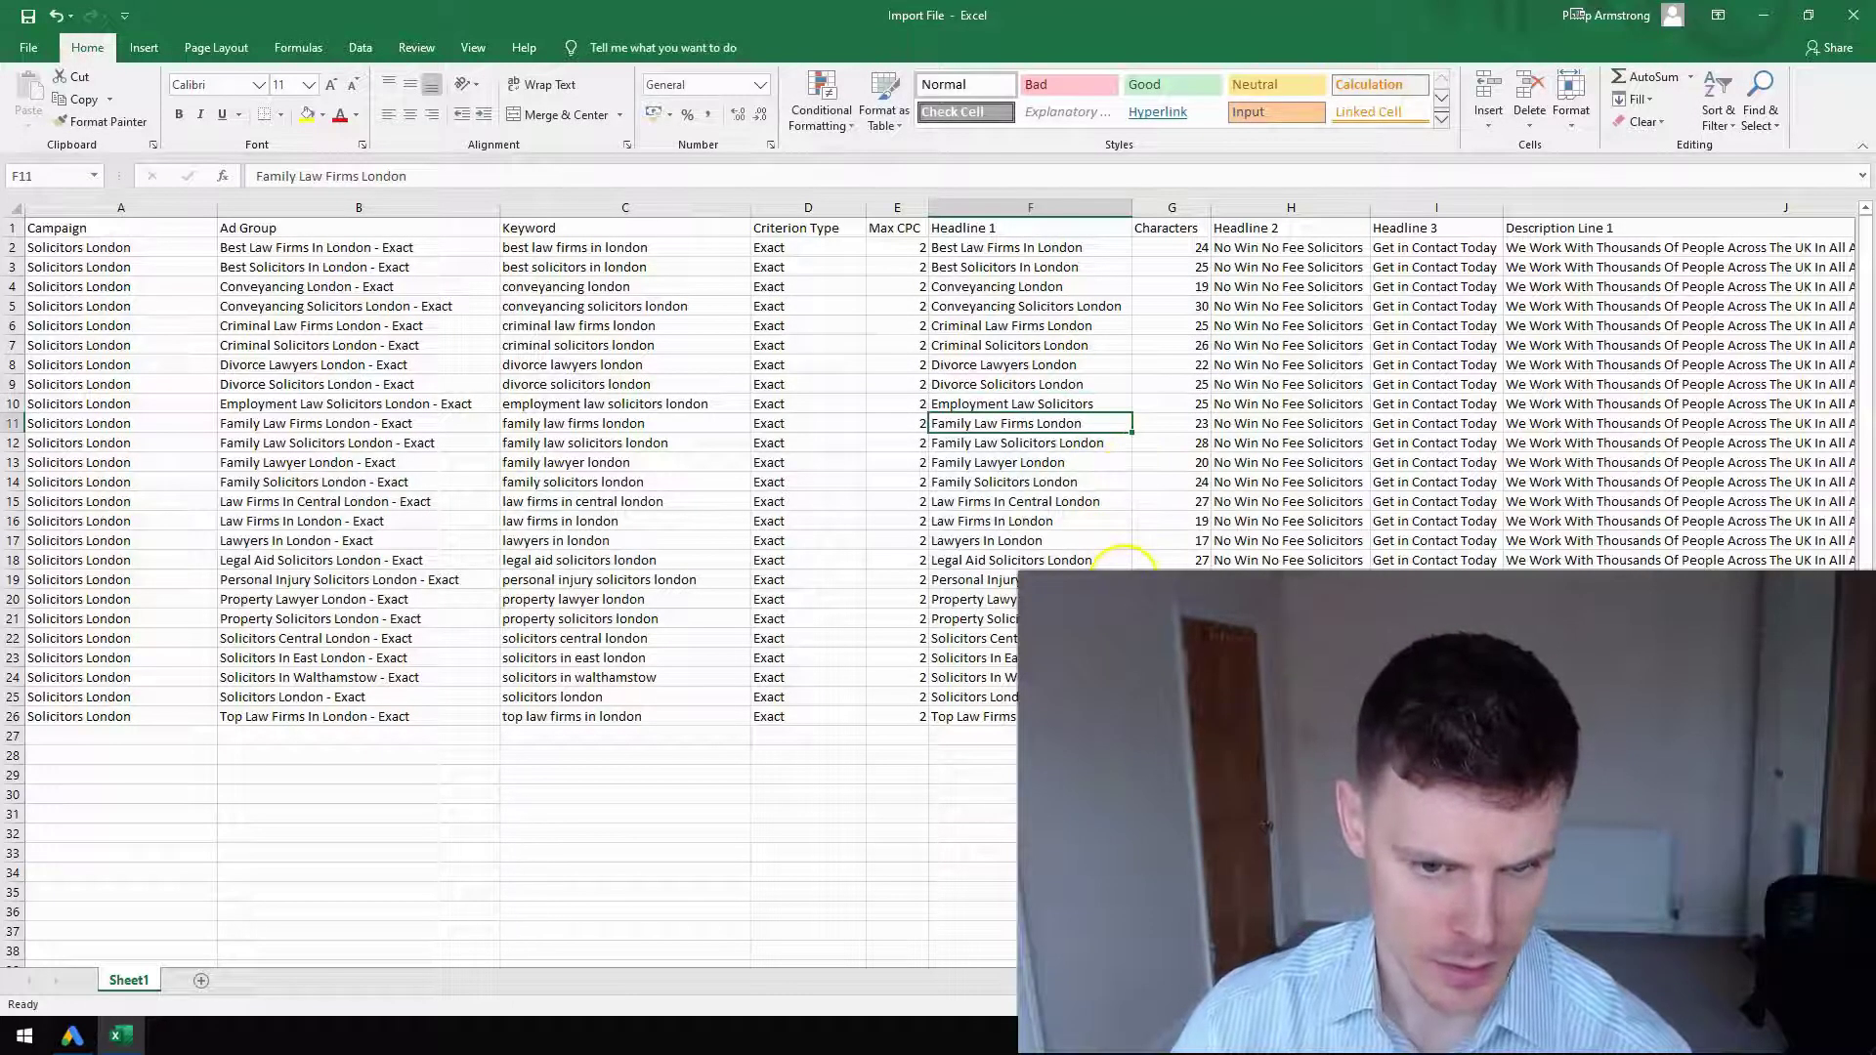
double_click(1117, 575)
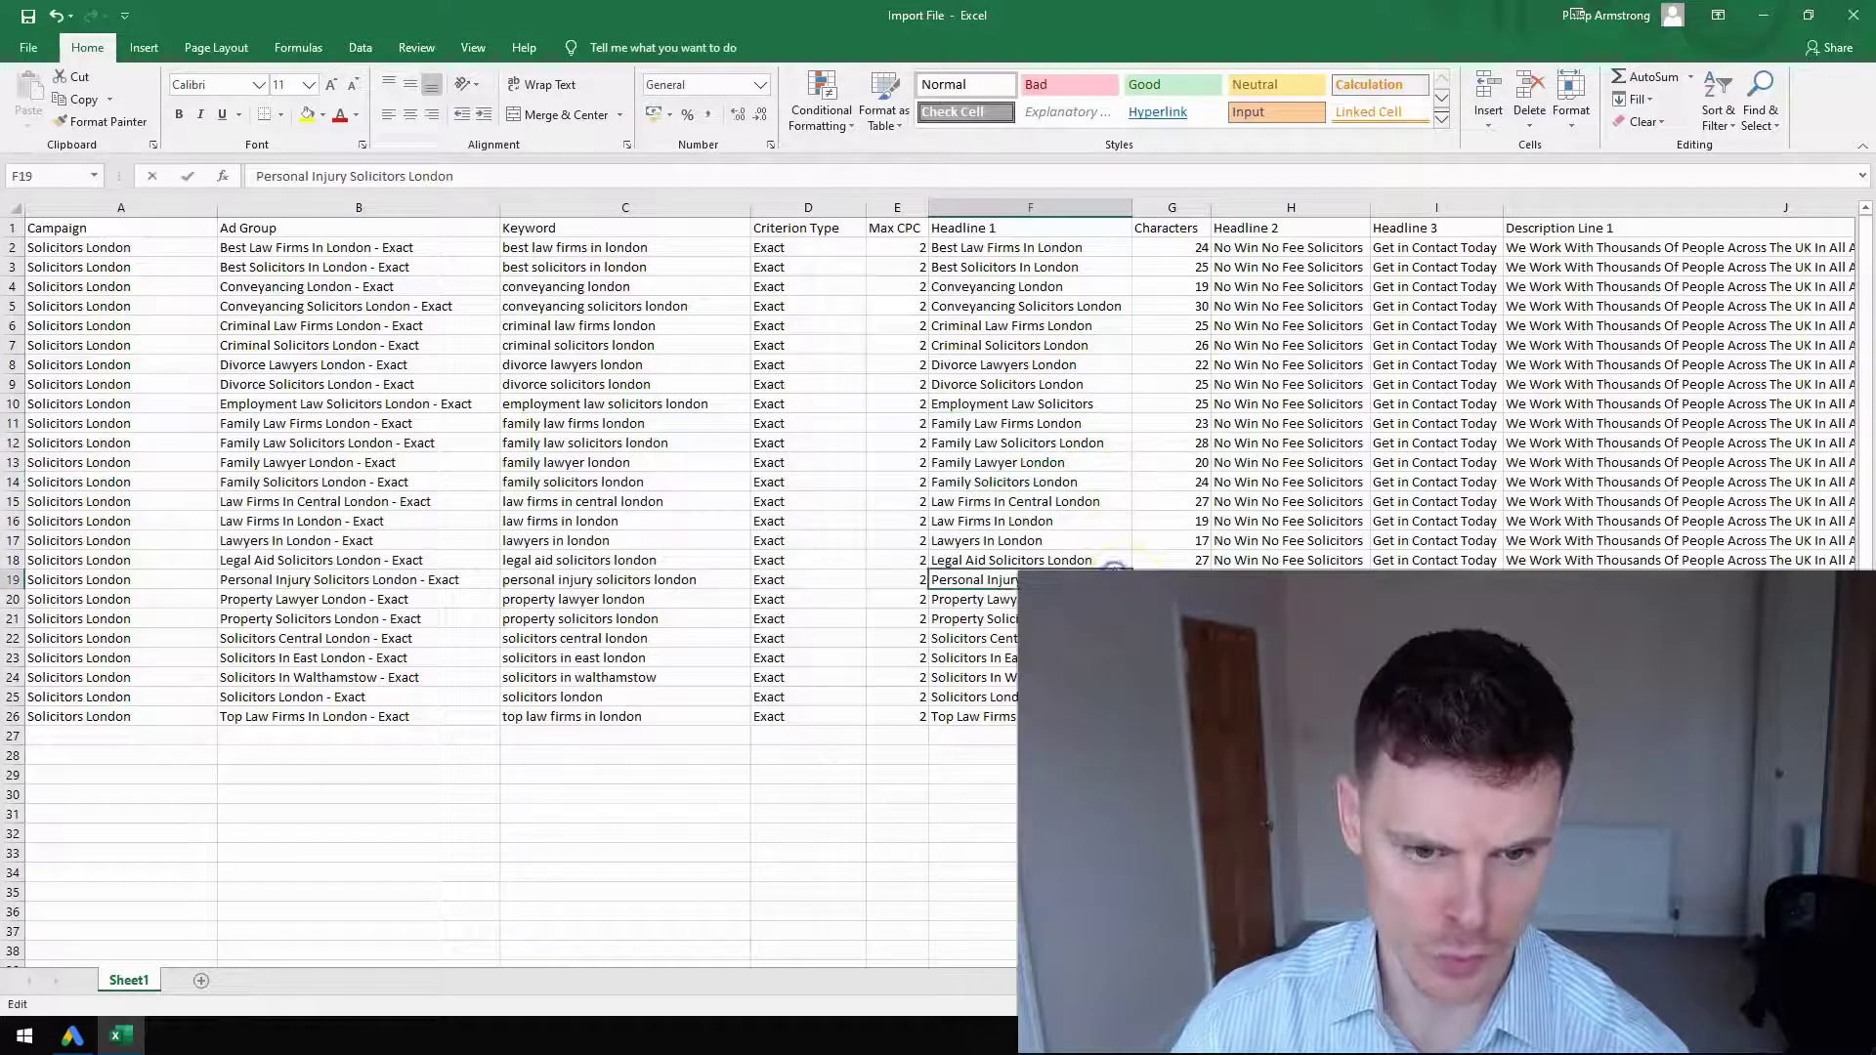
key(Return)
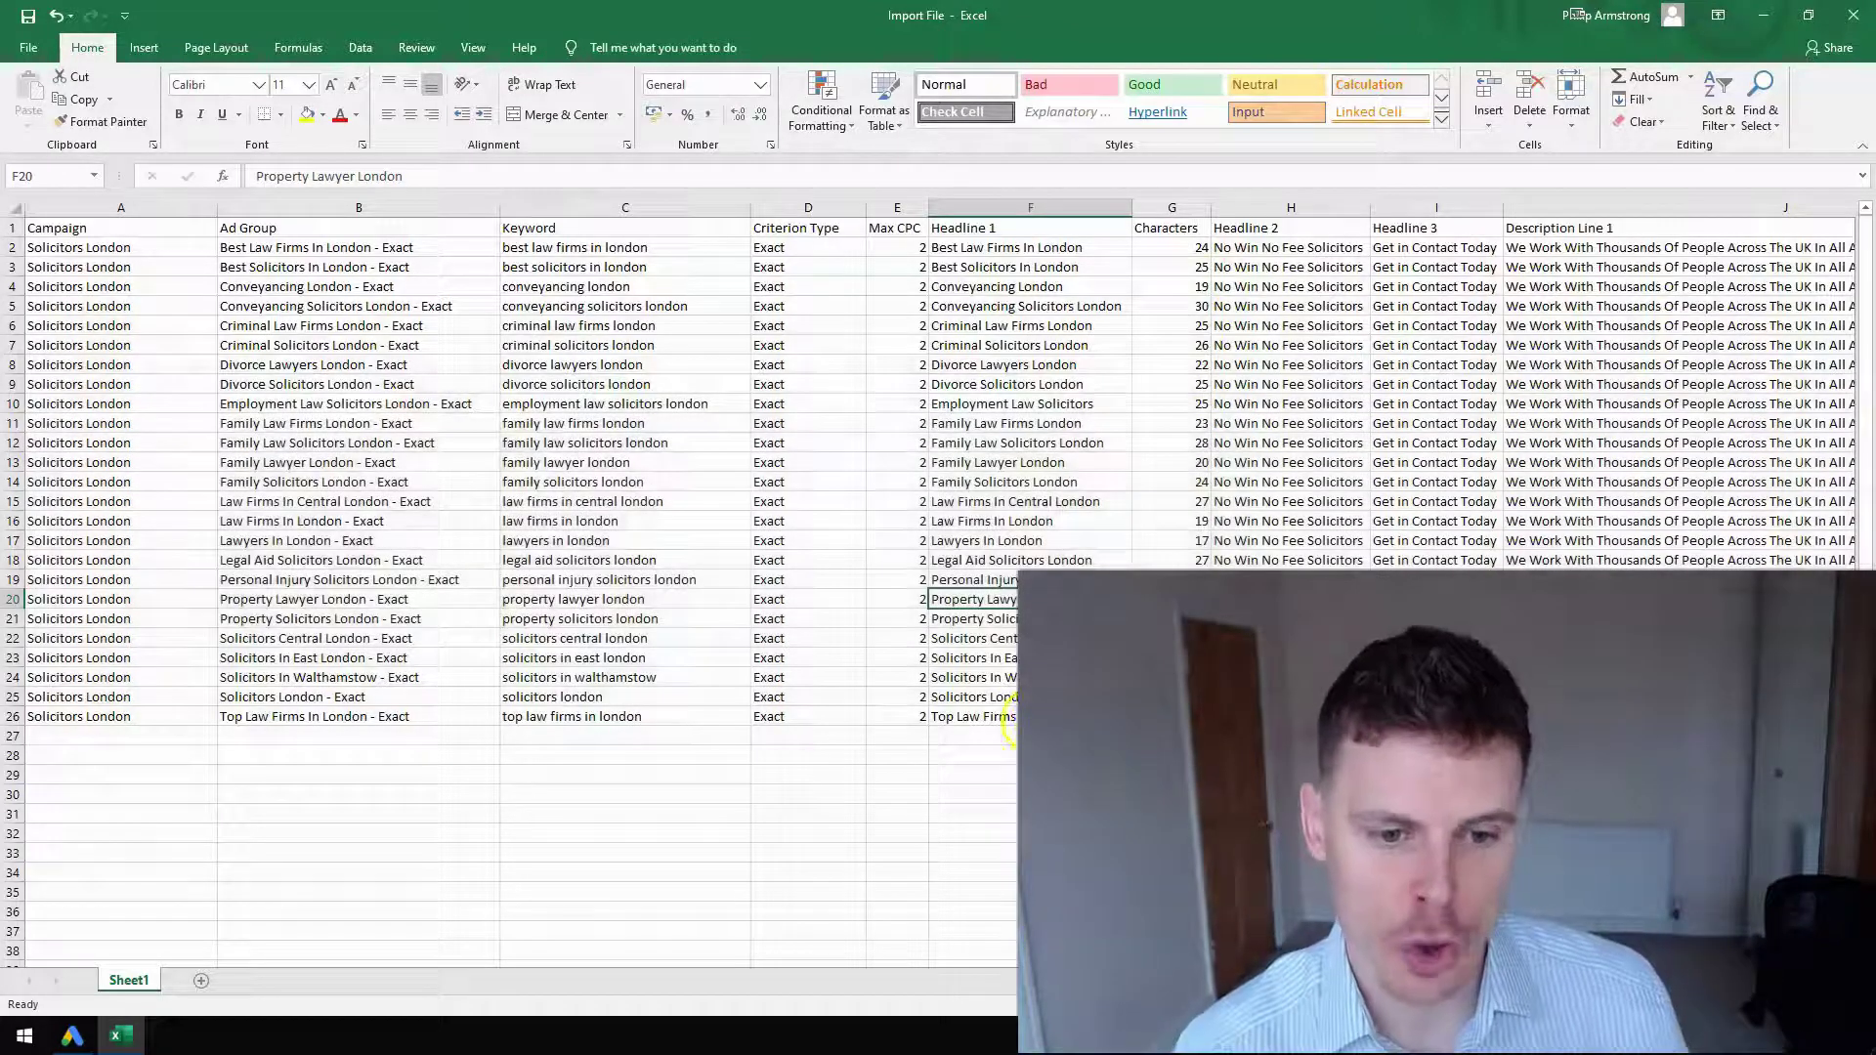
Step: In F26, change 'Firms' to 'Firm' and drop 'Top' from the last headline
key(ctrl+Down)
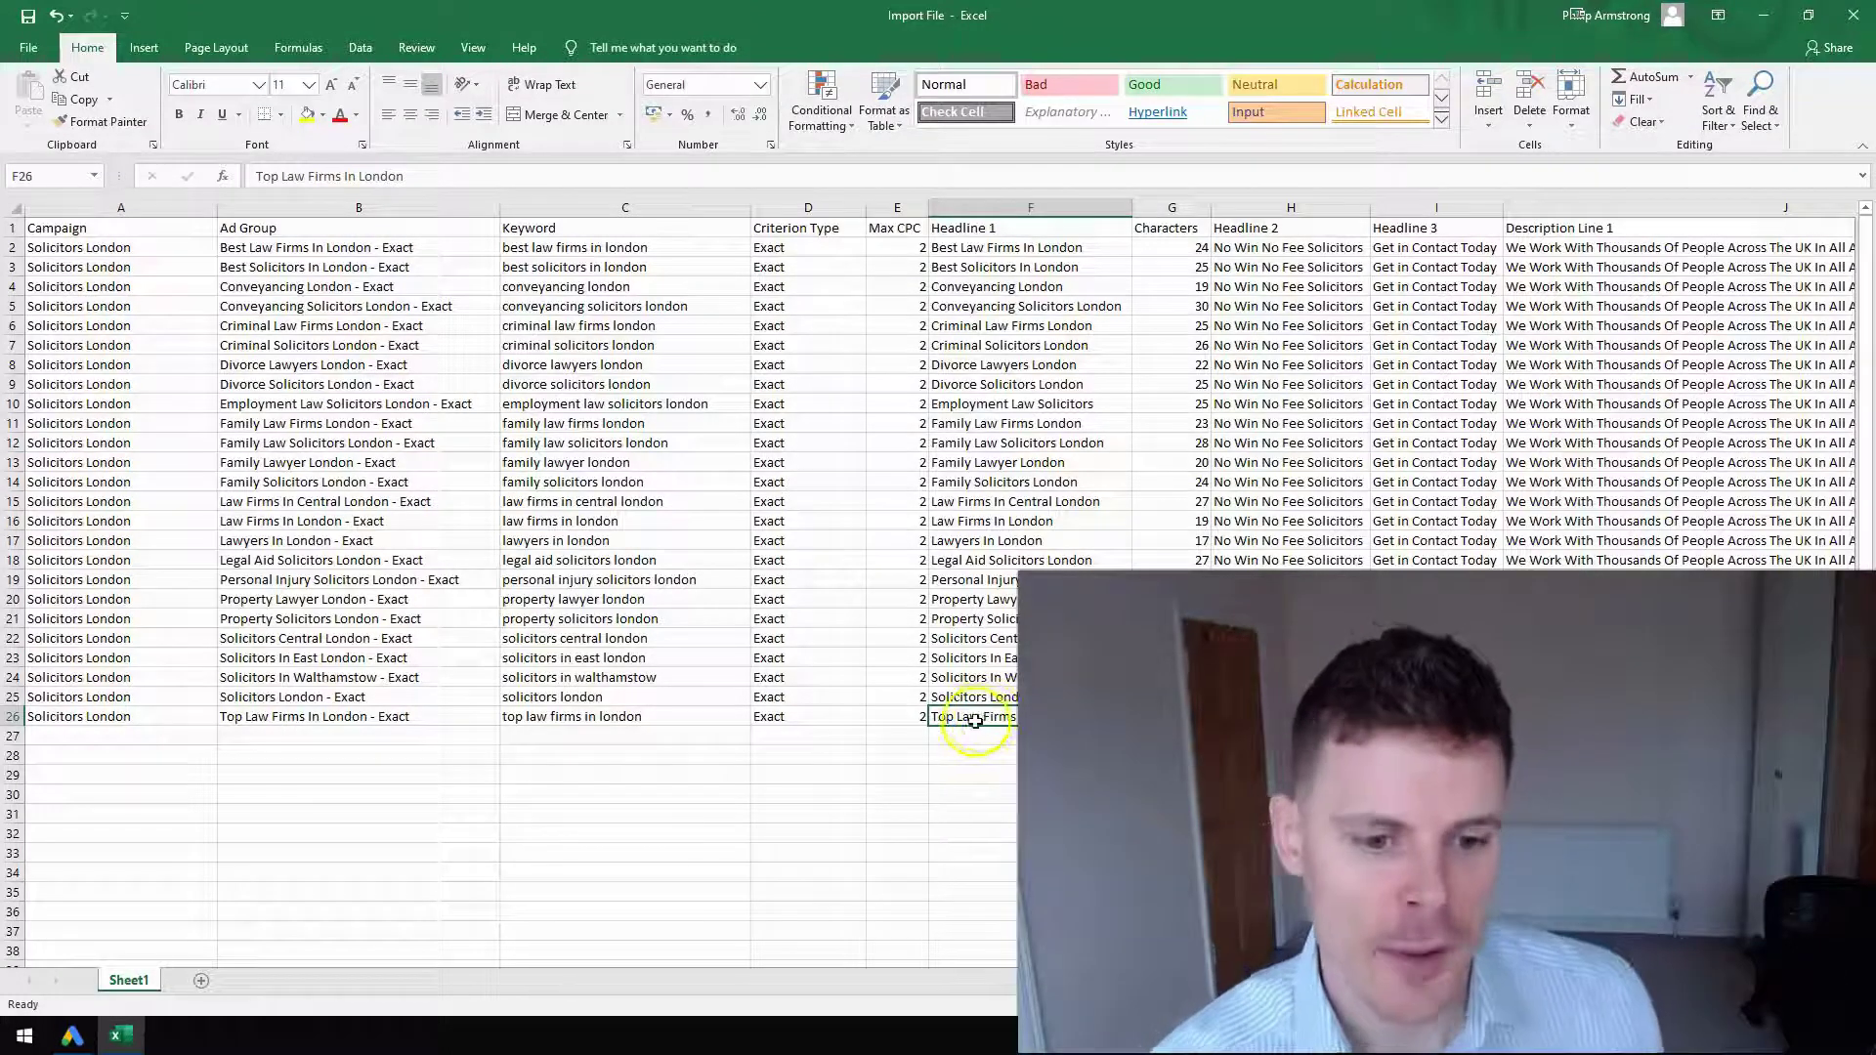
double_click(960, 718)
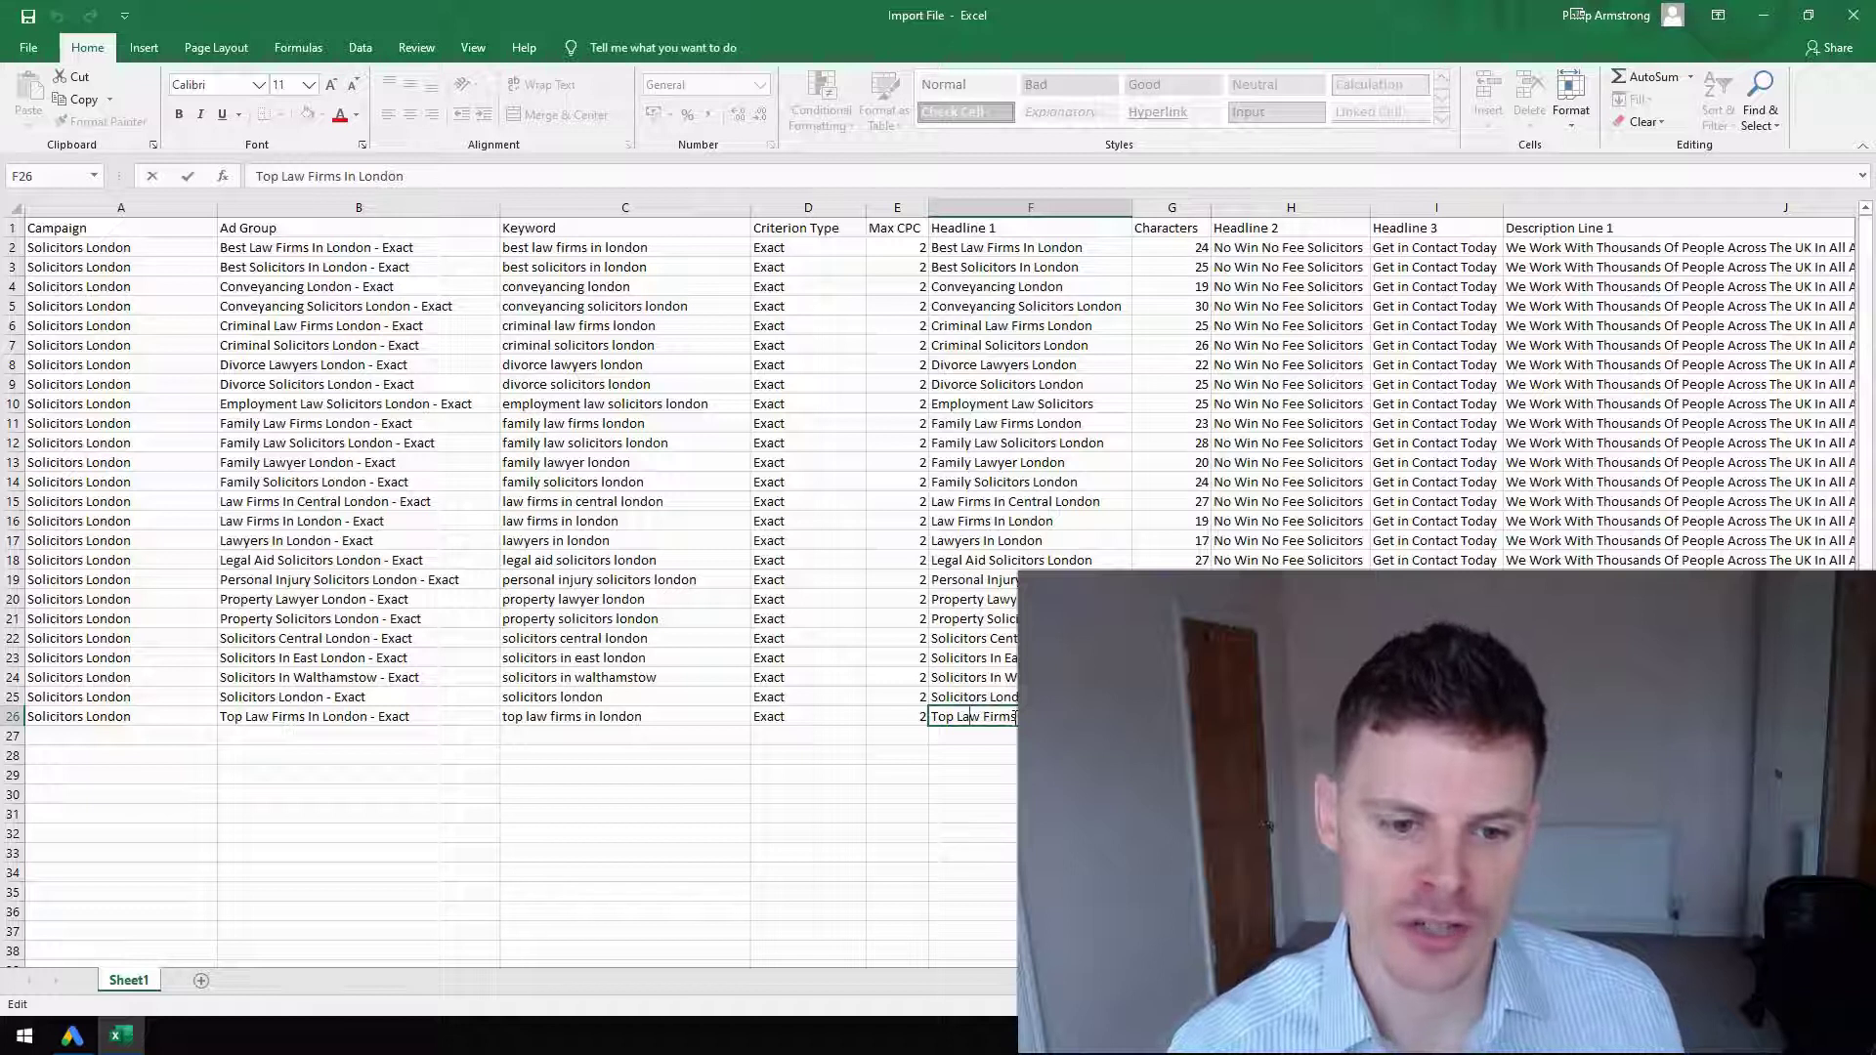
key(BackSpace)
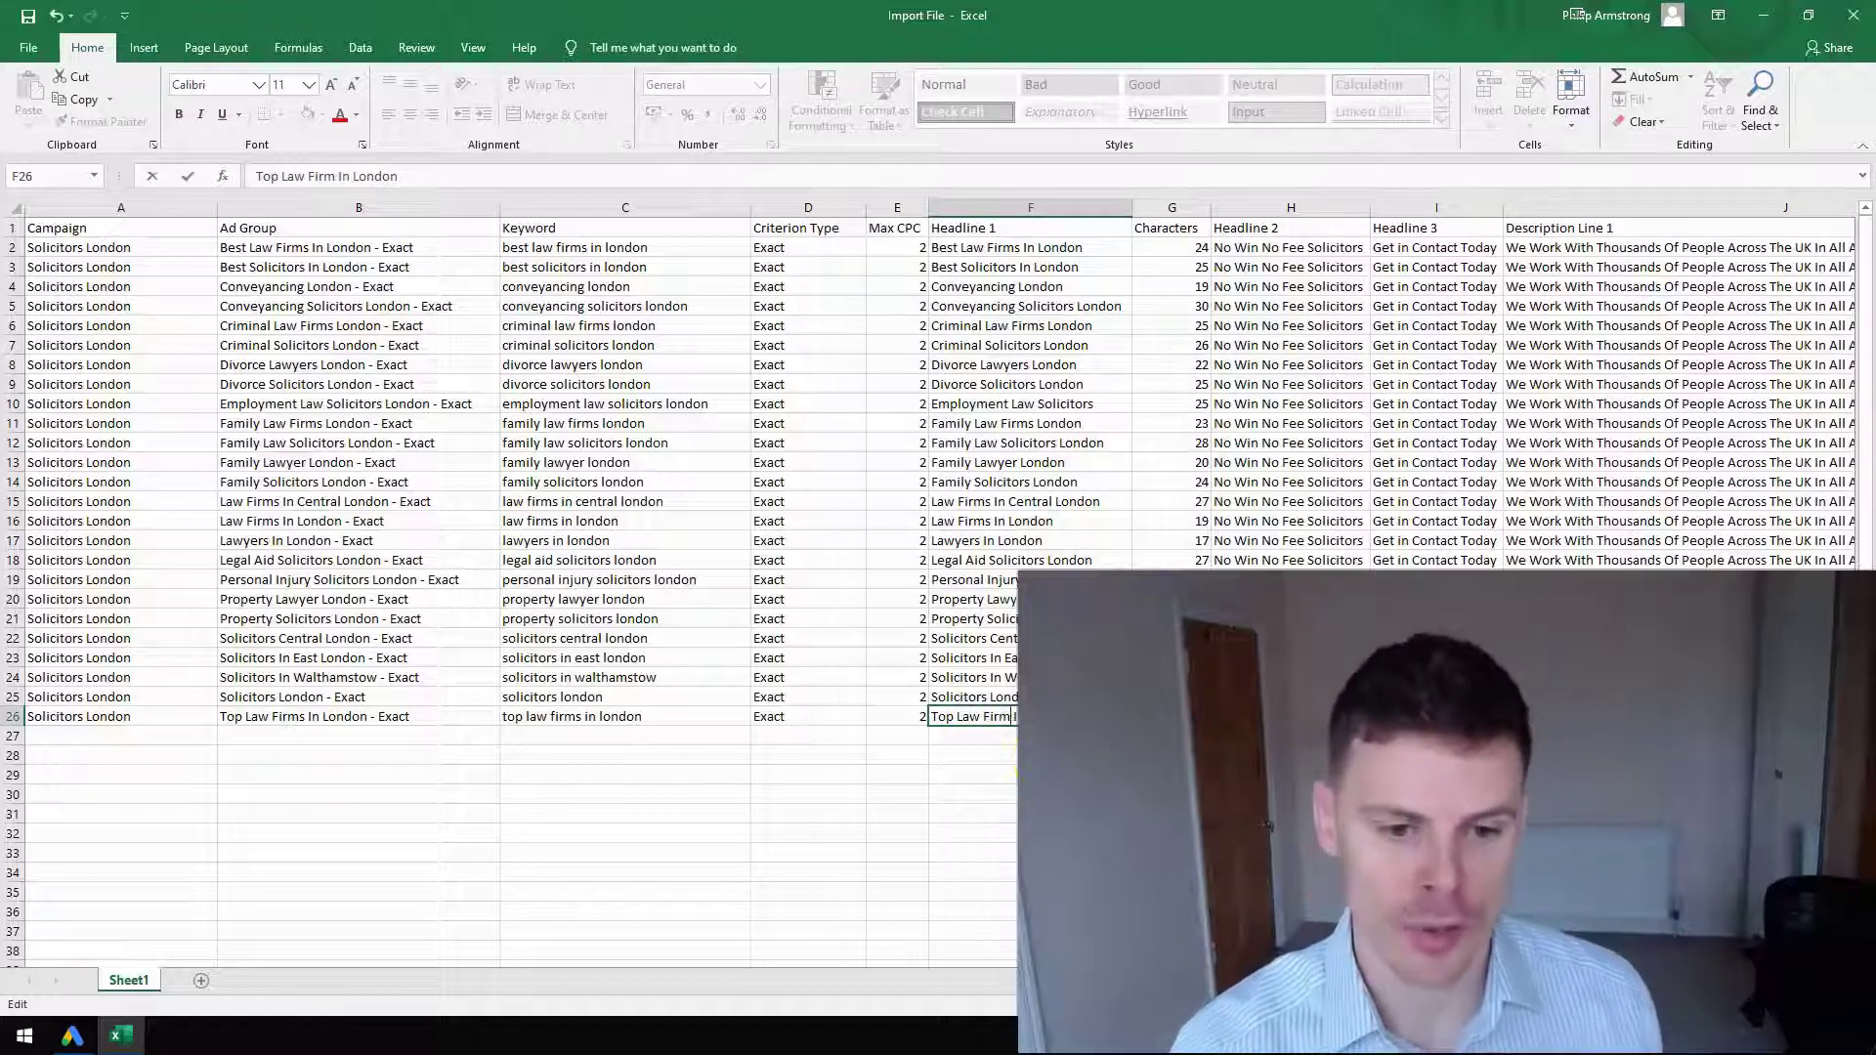
key(ctrl+Return)
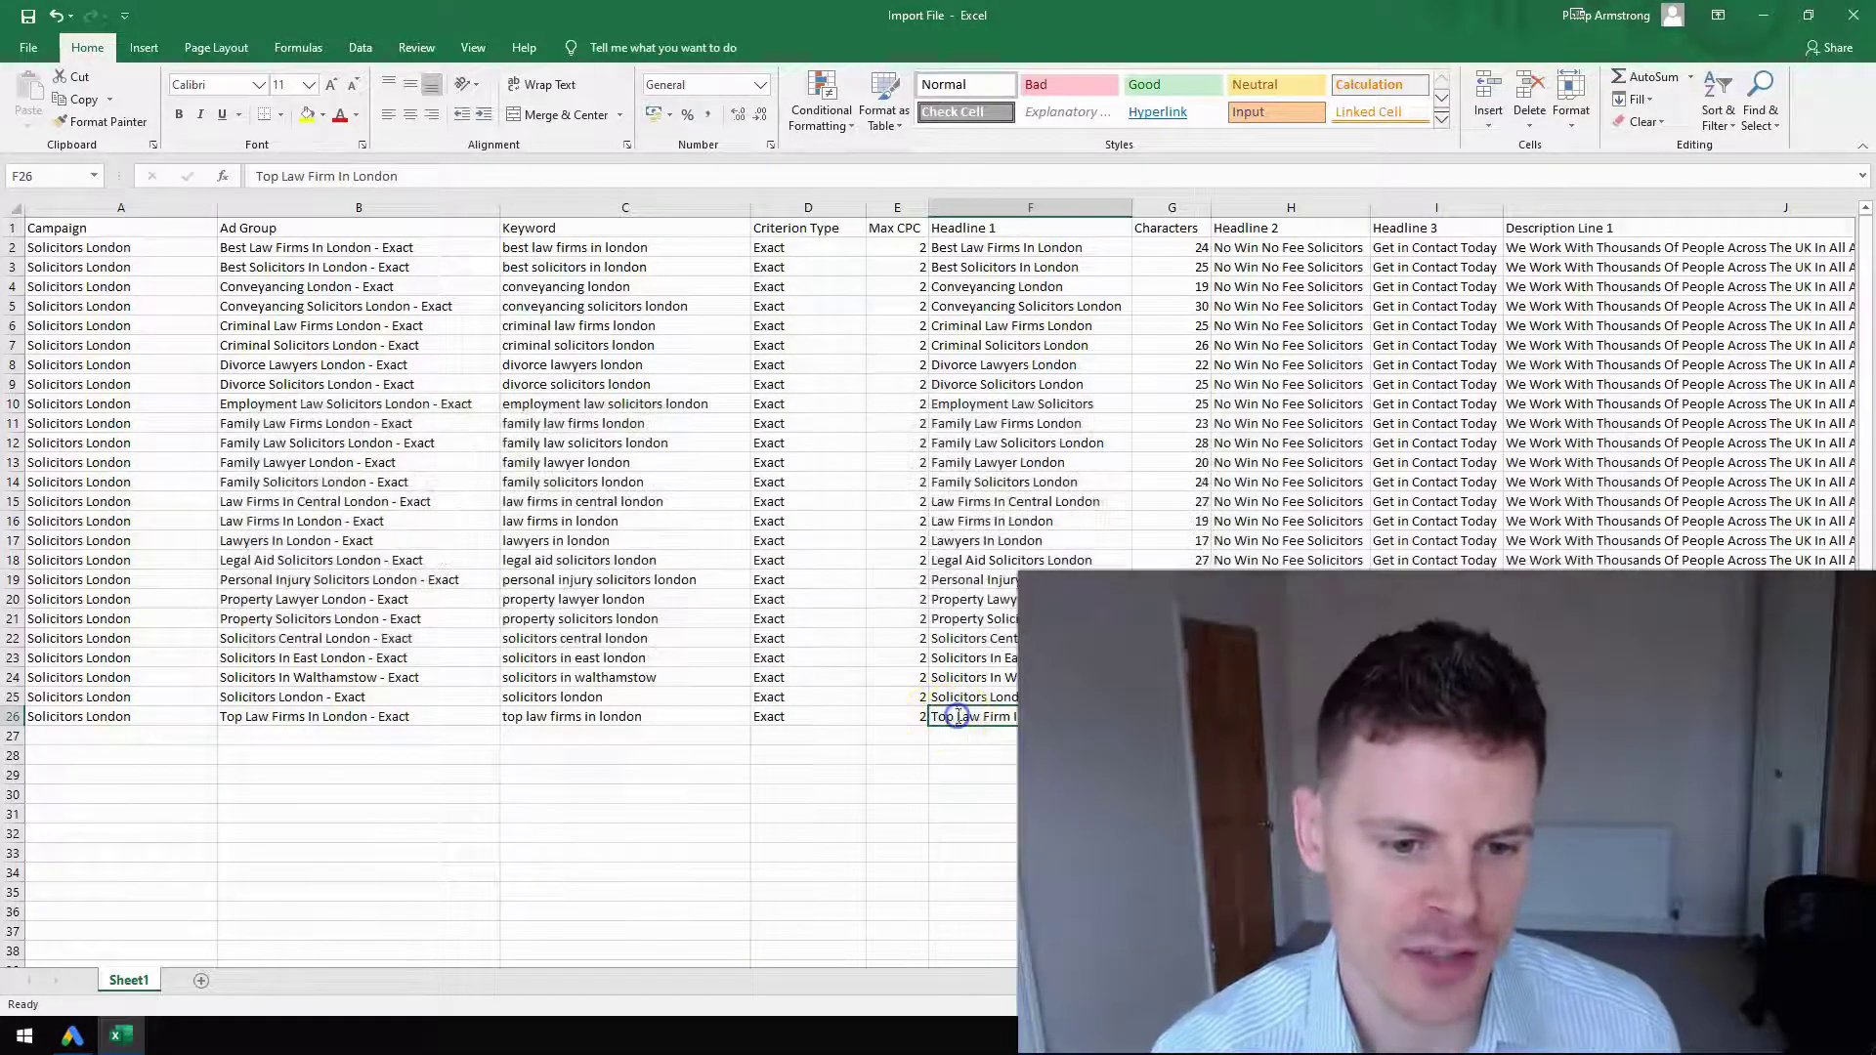
double_click(956, 716)
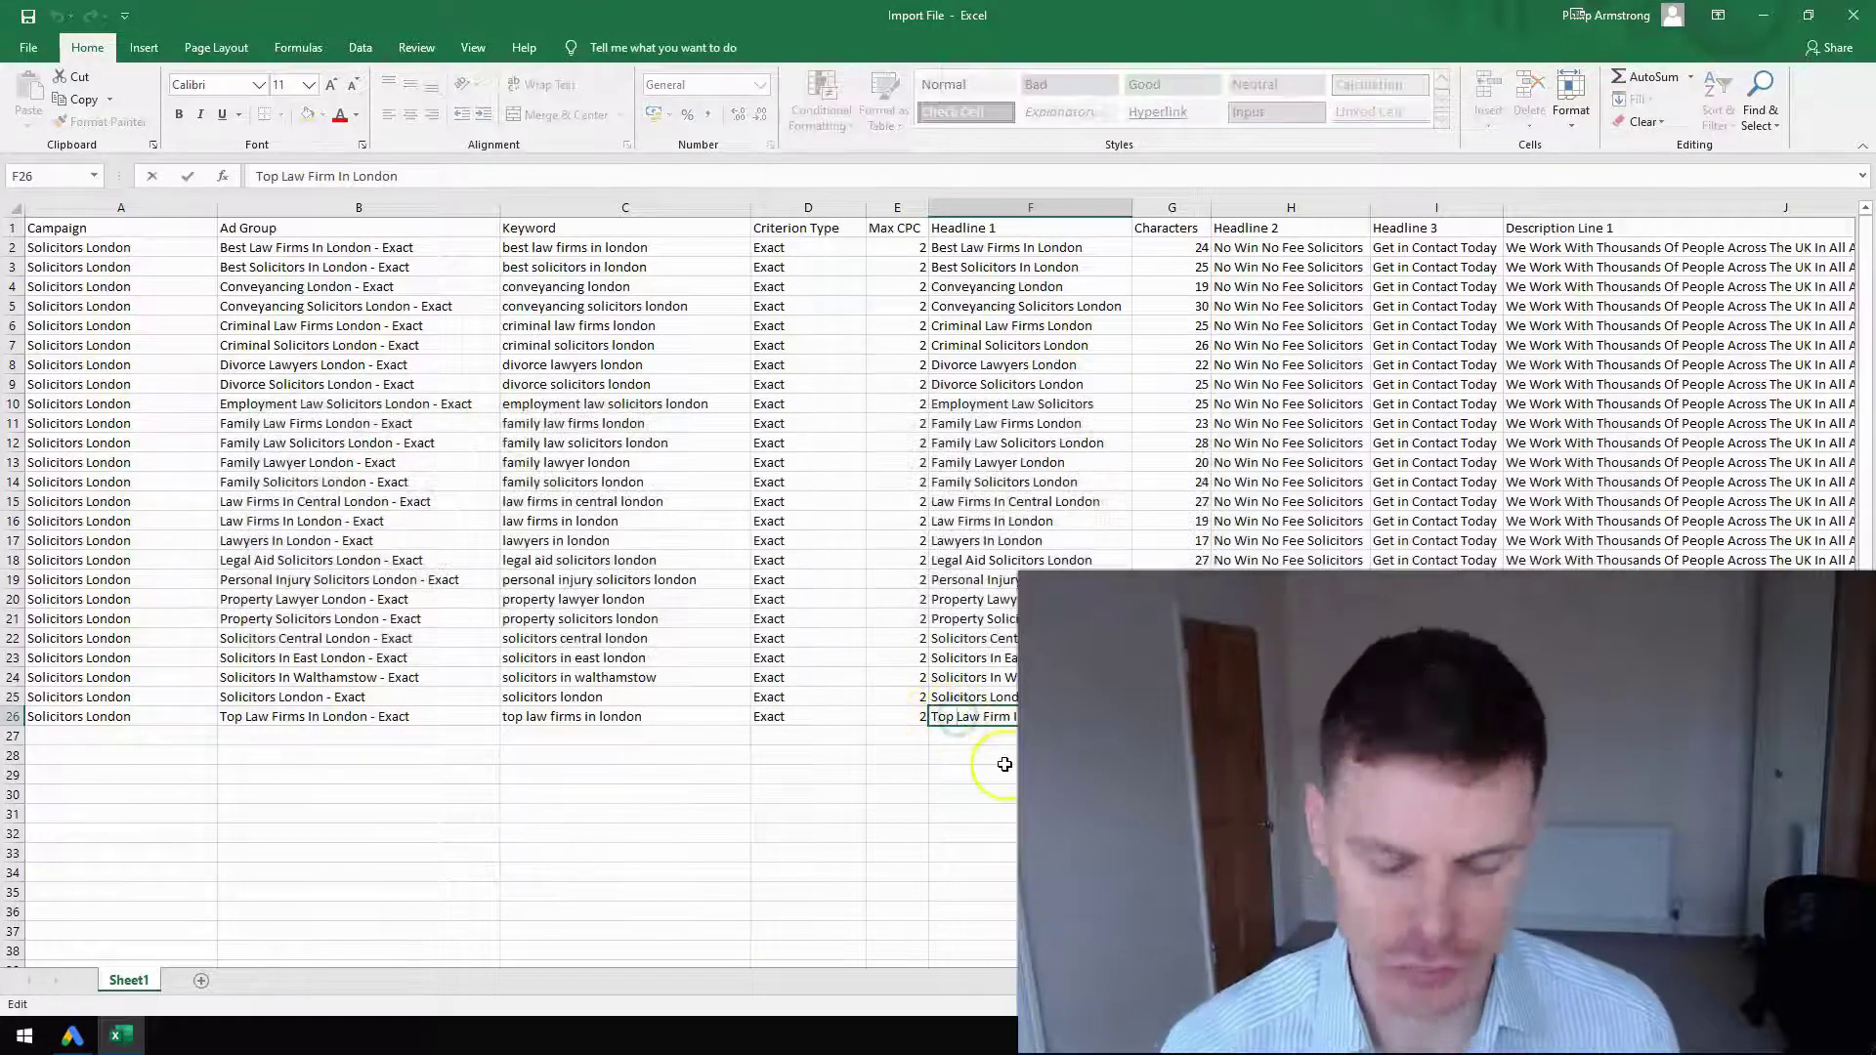
key(BackSpace)
key(BackSpace)
key(BackSpace)
key(BackSpace)
key(Return)
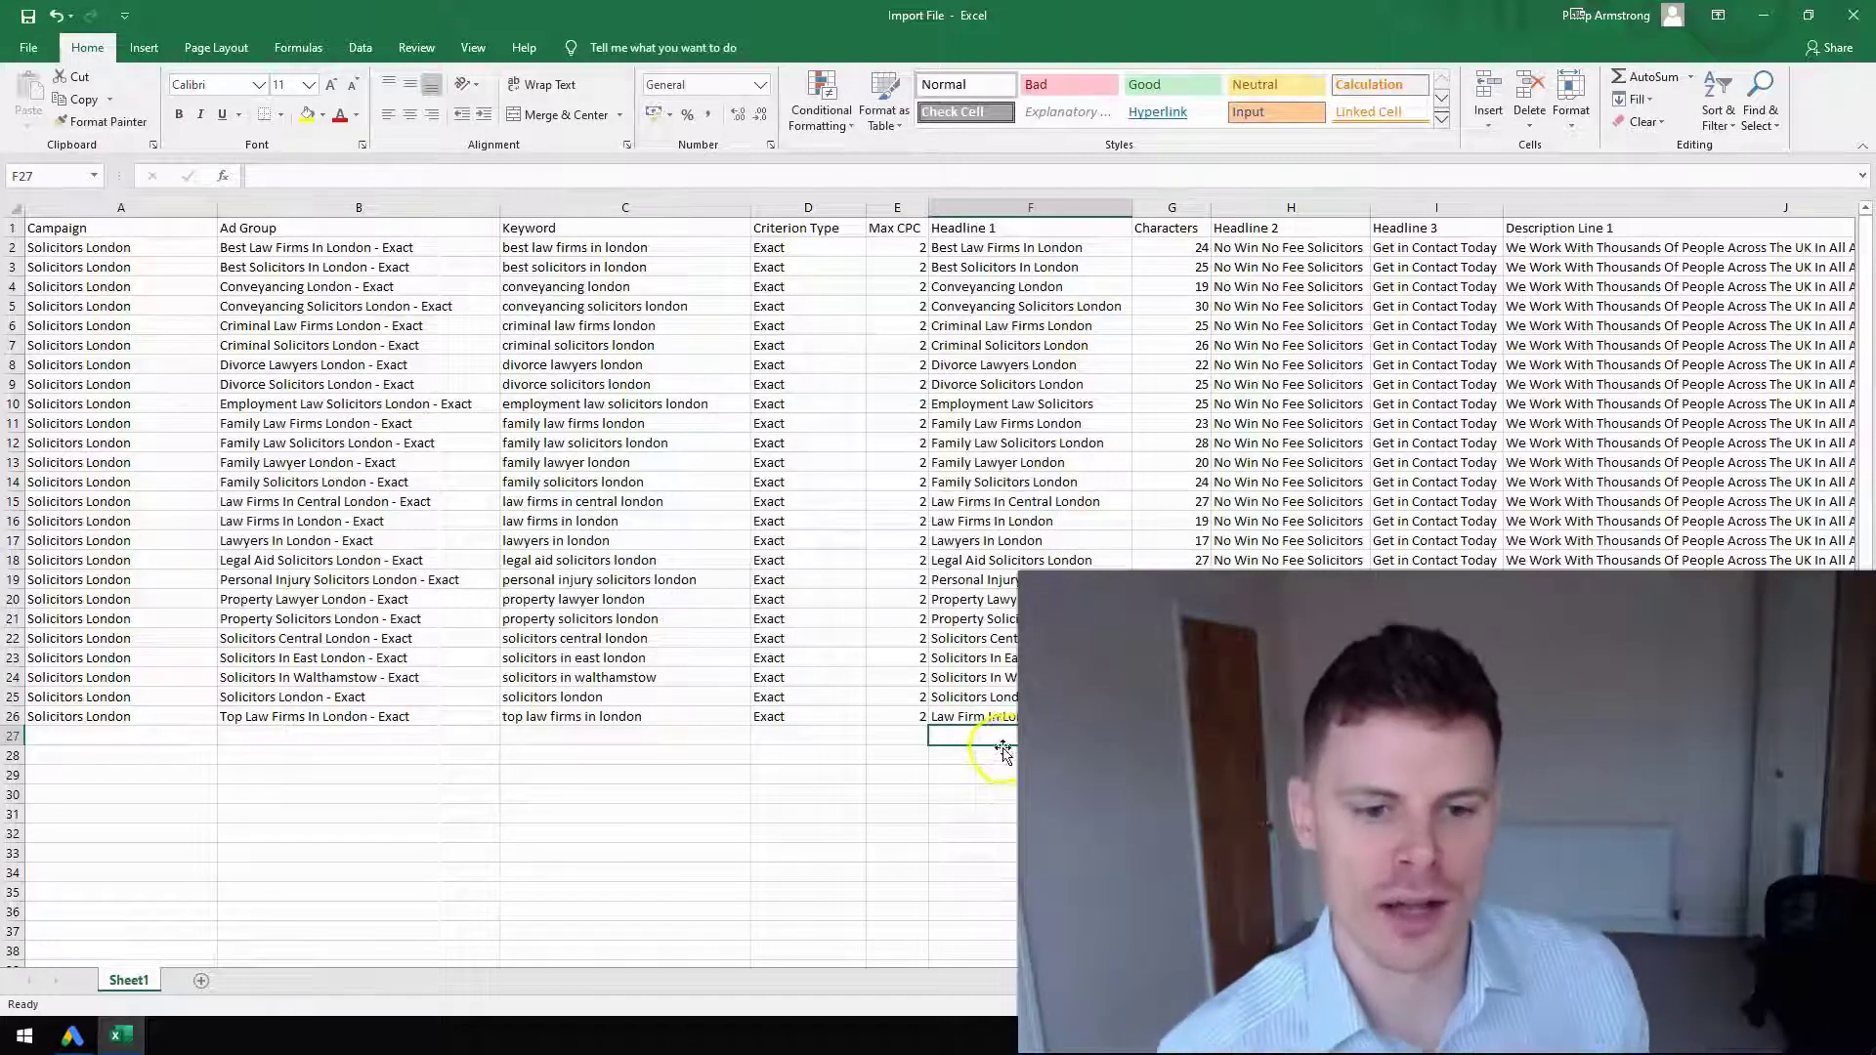
Step: Cut 'In London' from F26 and prefix 'London' so it reads 'London Law Firm'
double_click(1003, 719)
key(Delete)
key(Delete)
key(Delete)
key(Delete)
key(Delete)
key(Delete)
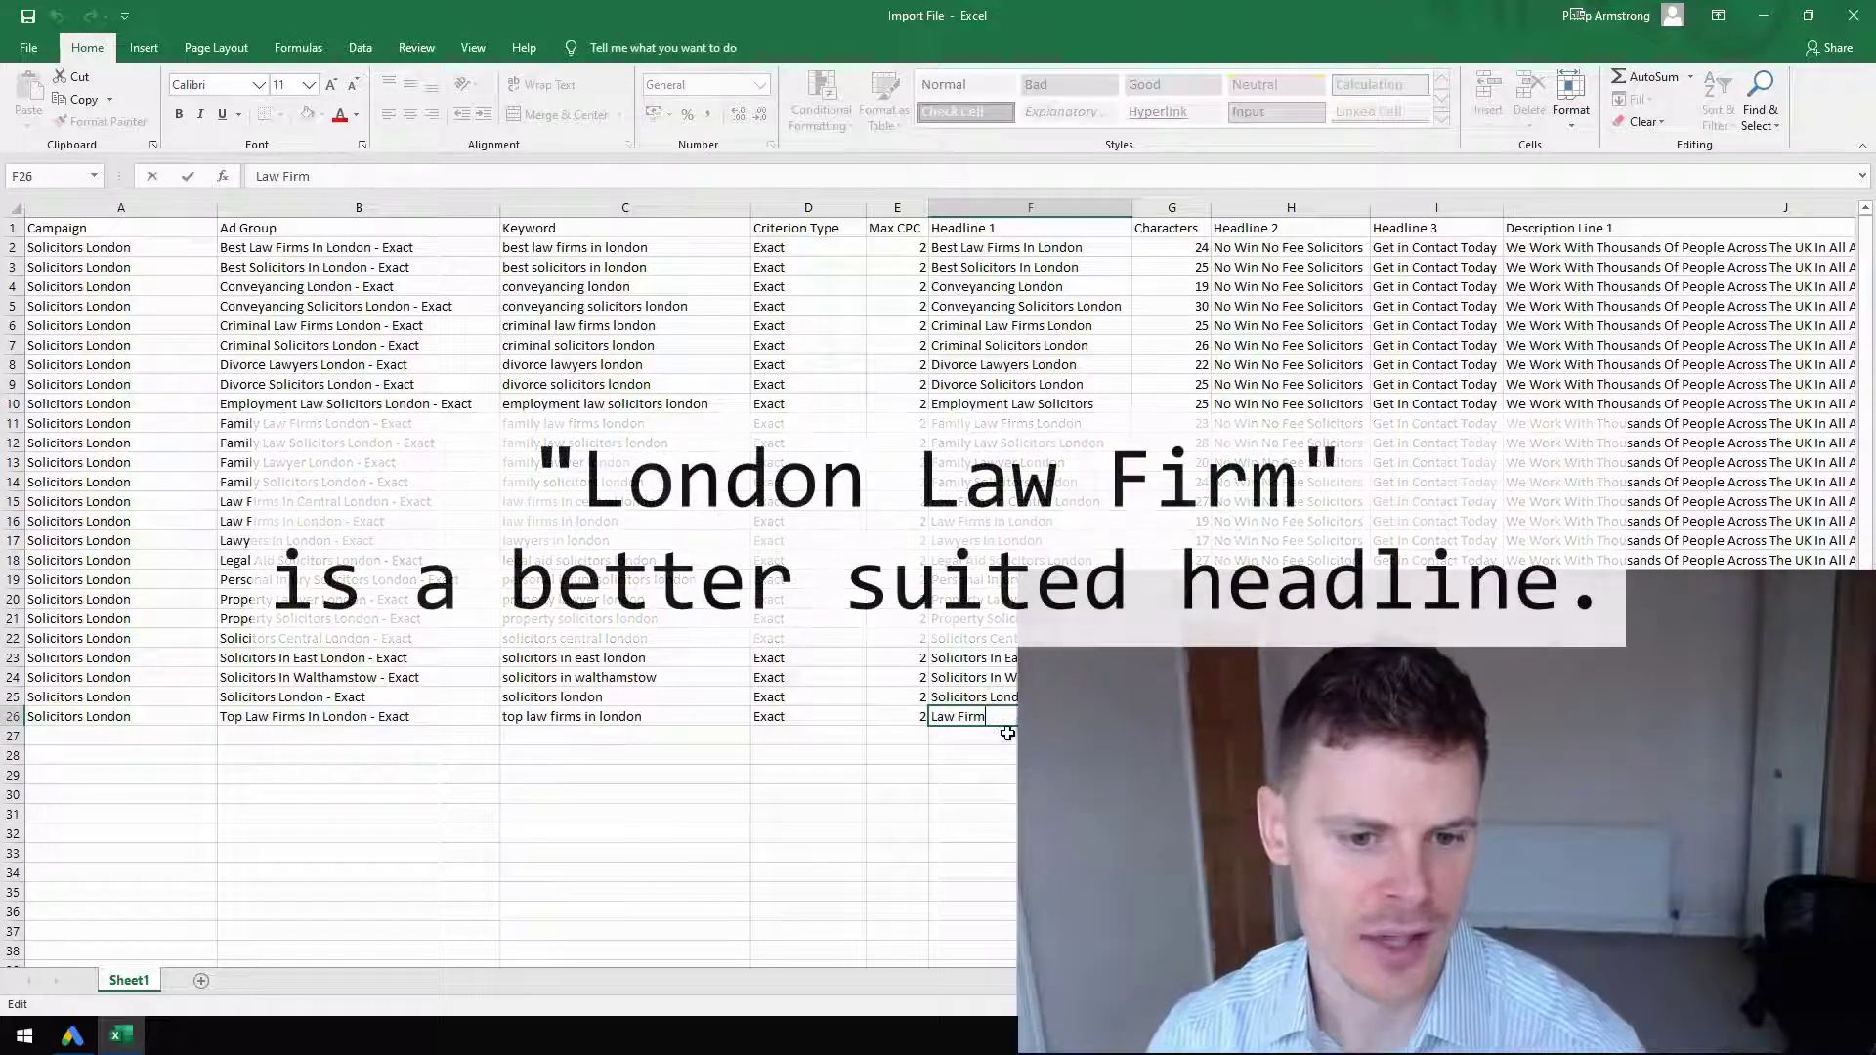
key(BackSpace)
key(BackSpace)
key(BackSpace)
key(Home)
text(London)
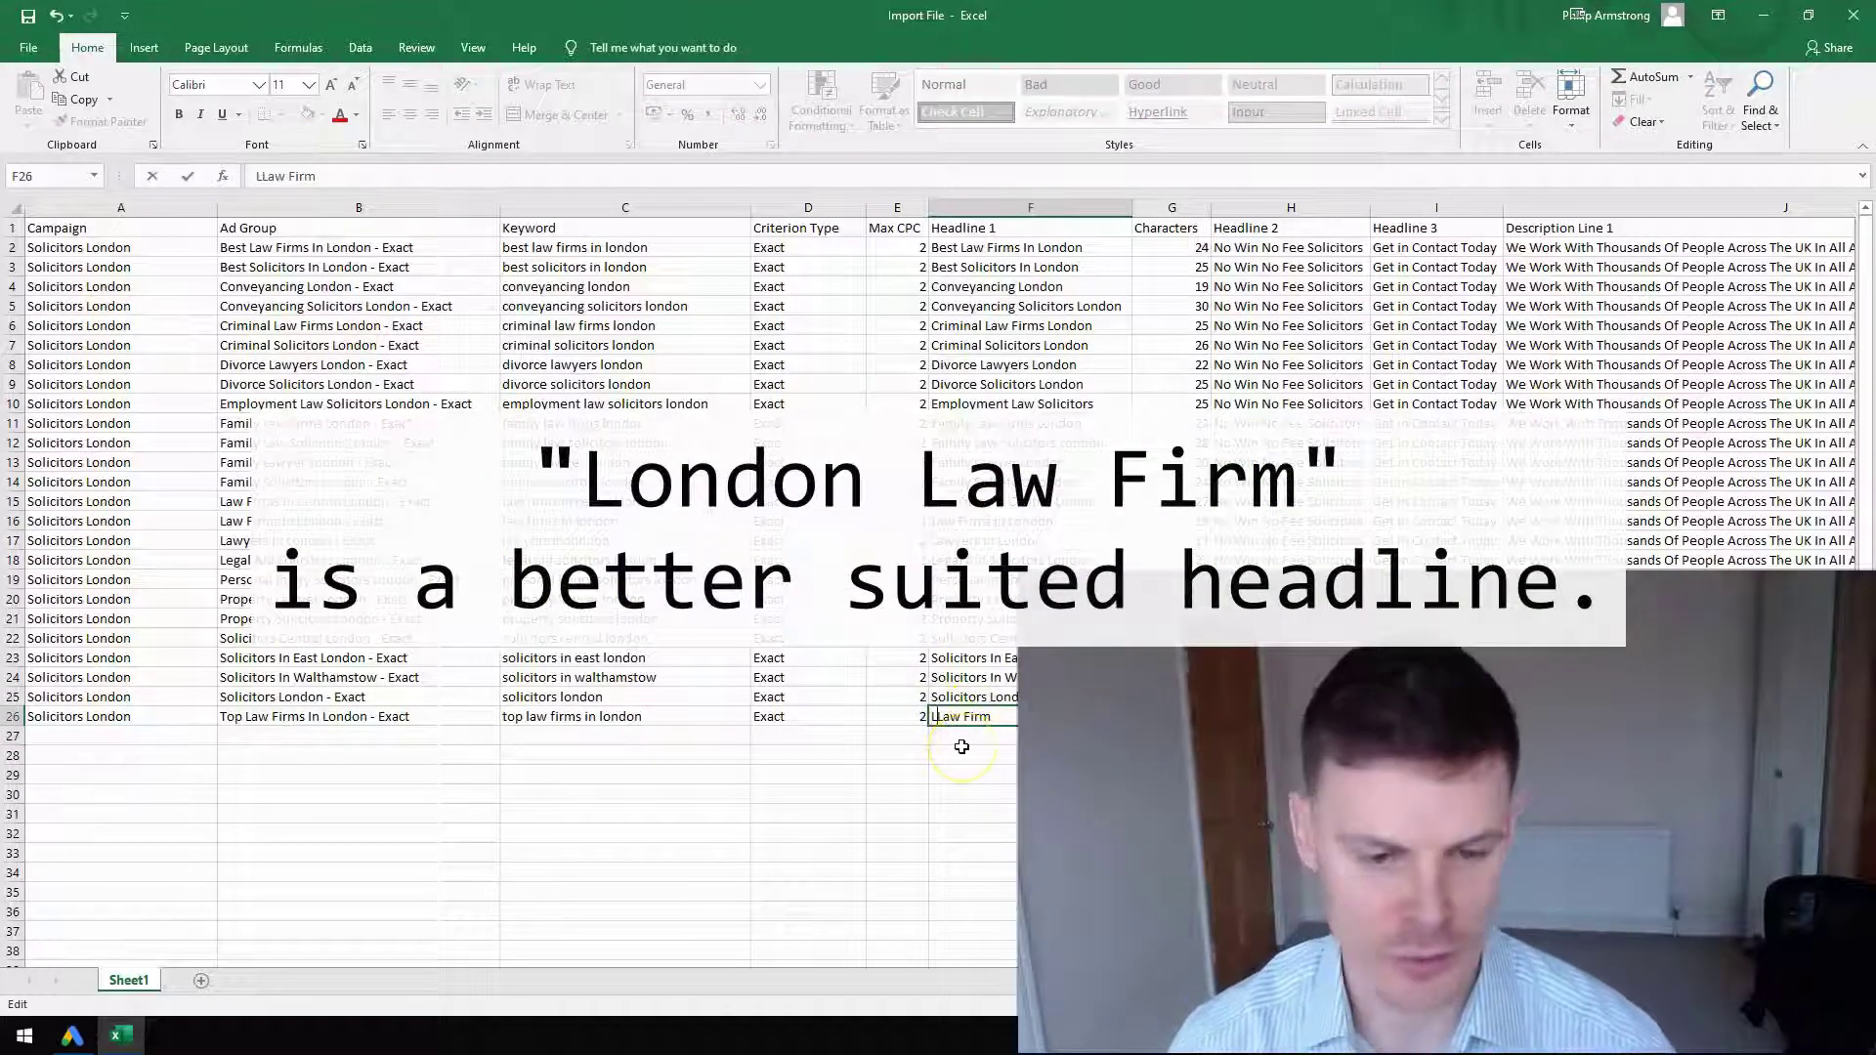
key(ctrl+Return)
key(Return)
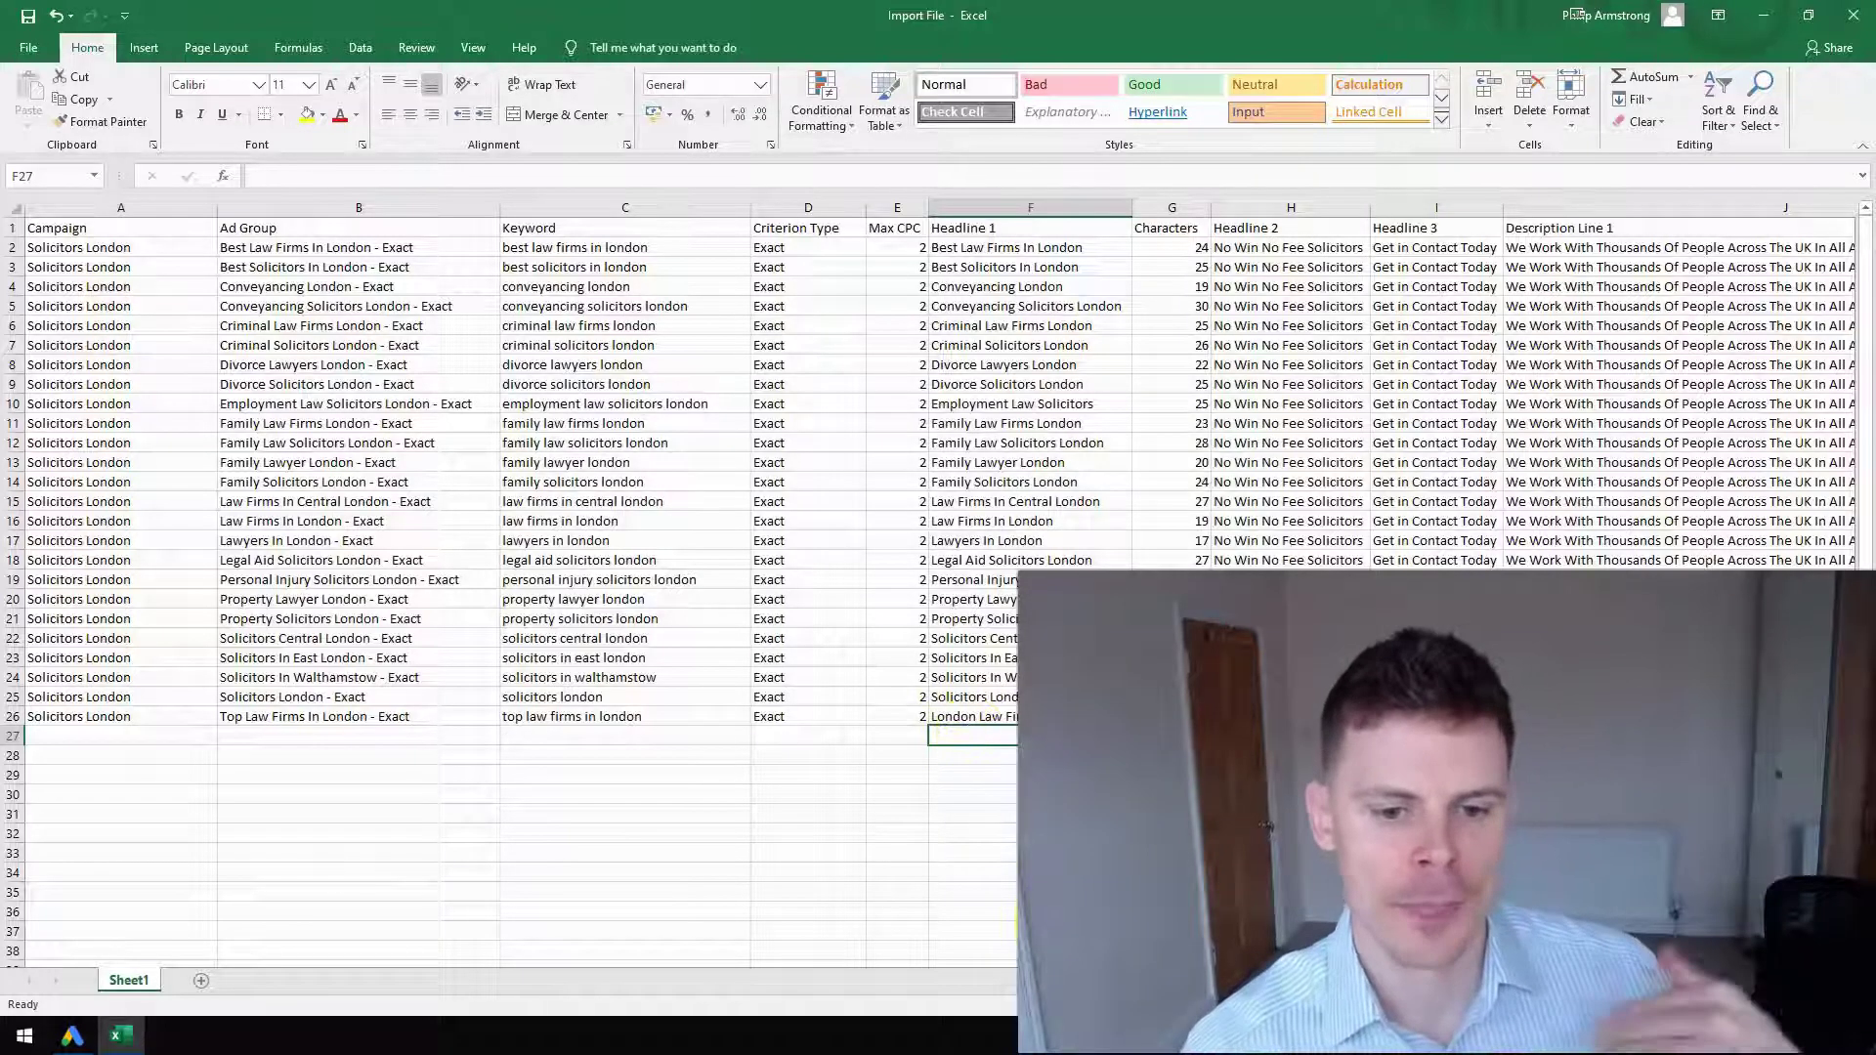
scroll(508, 489, right, 3)
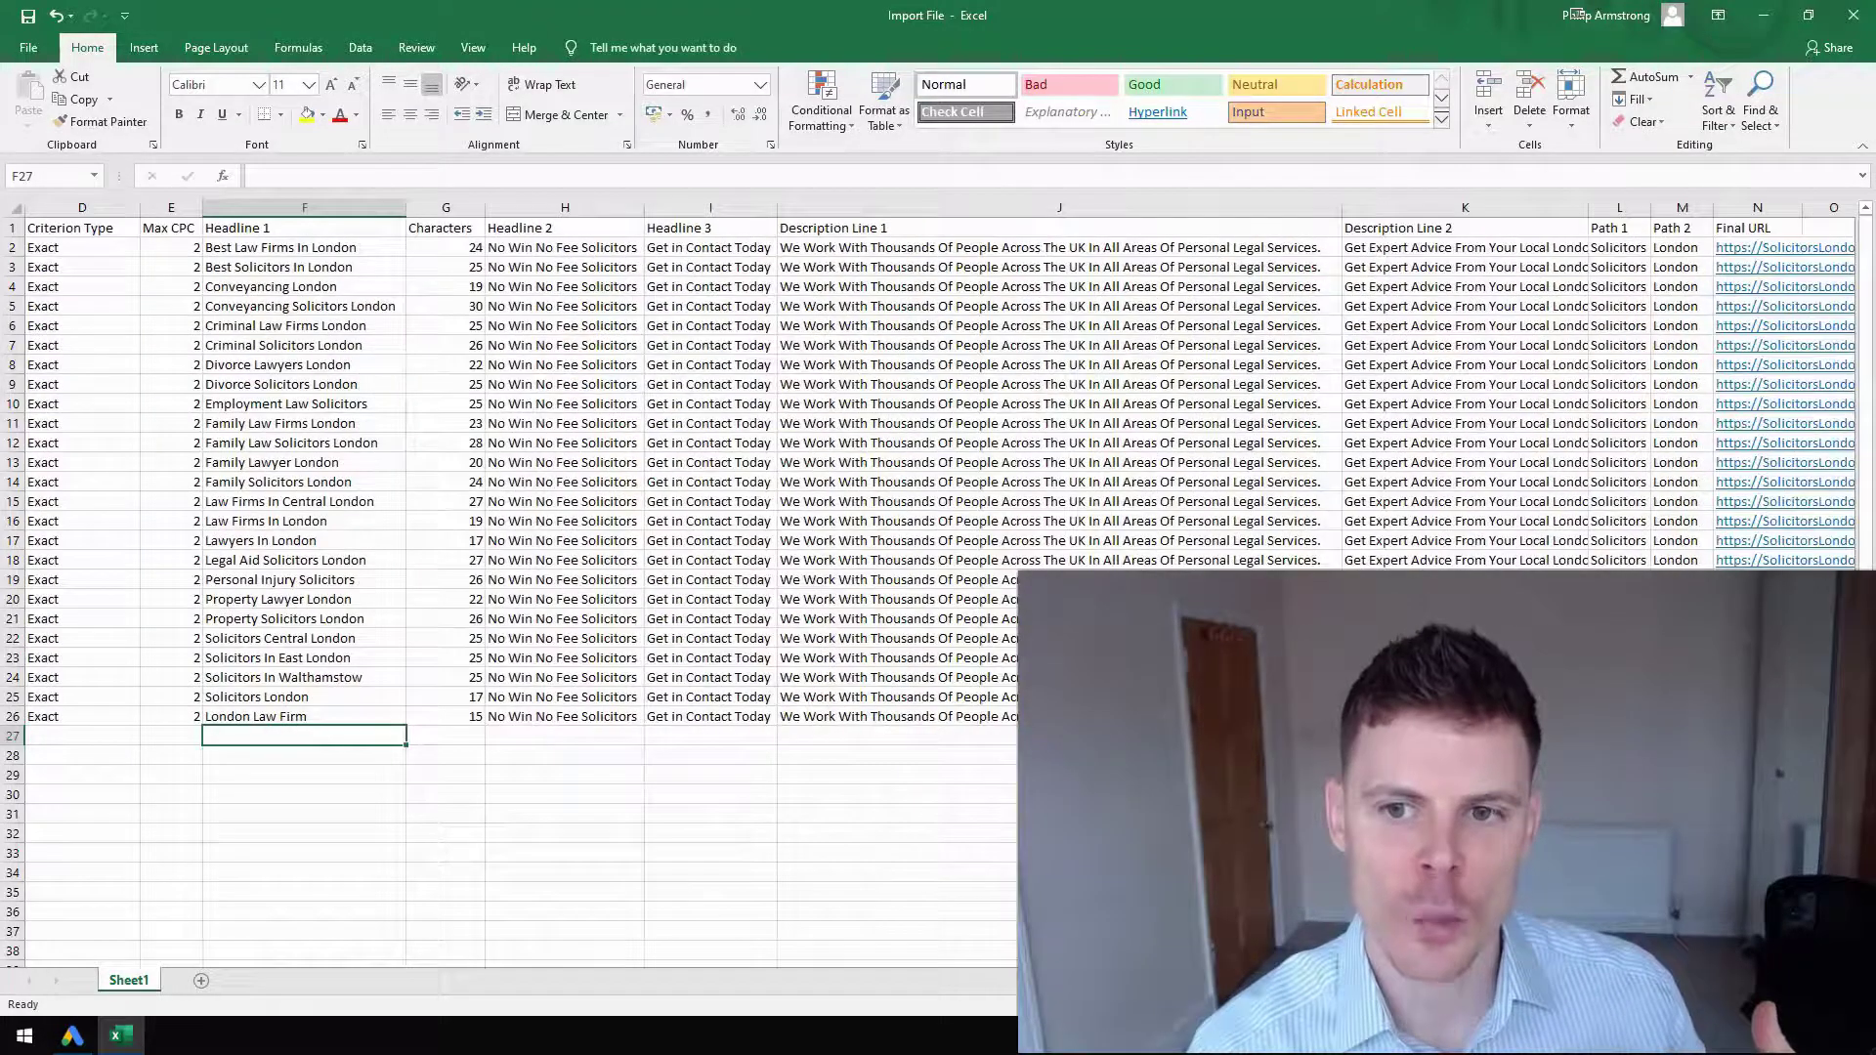
scroll(817, 489, left, 3)
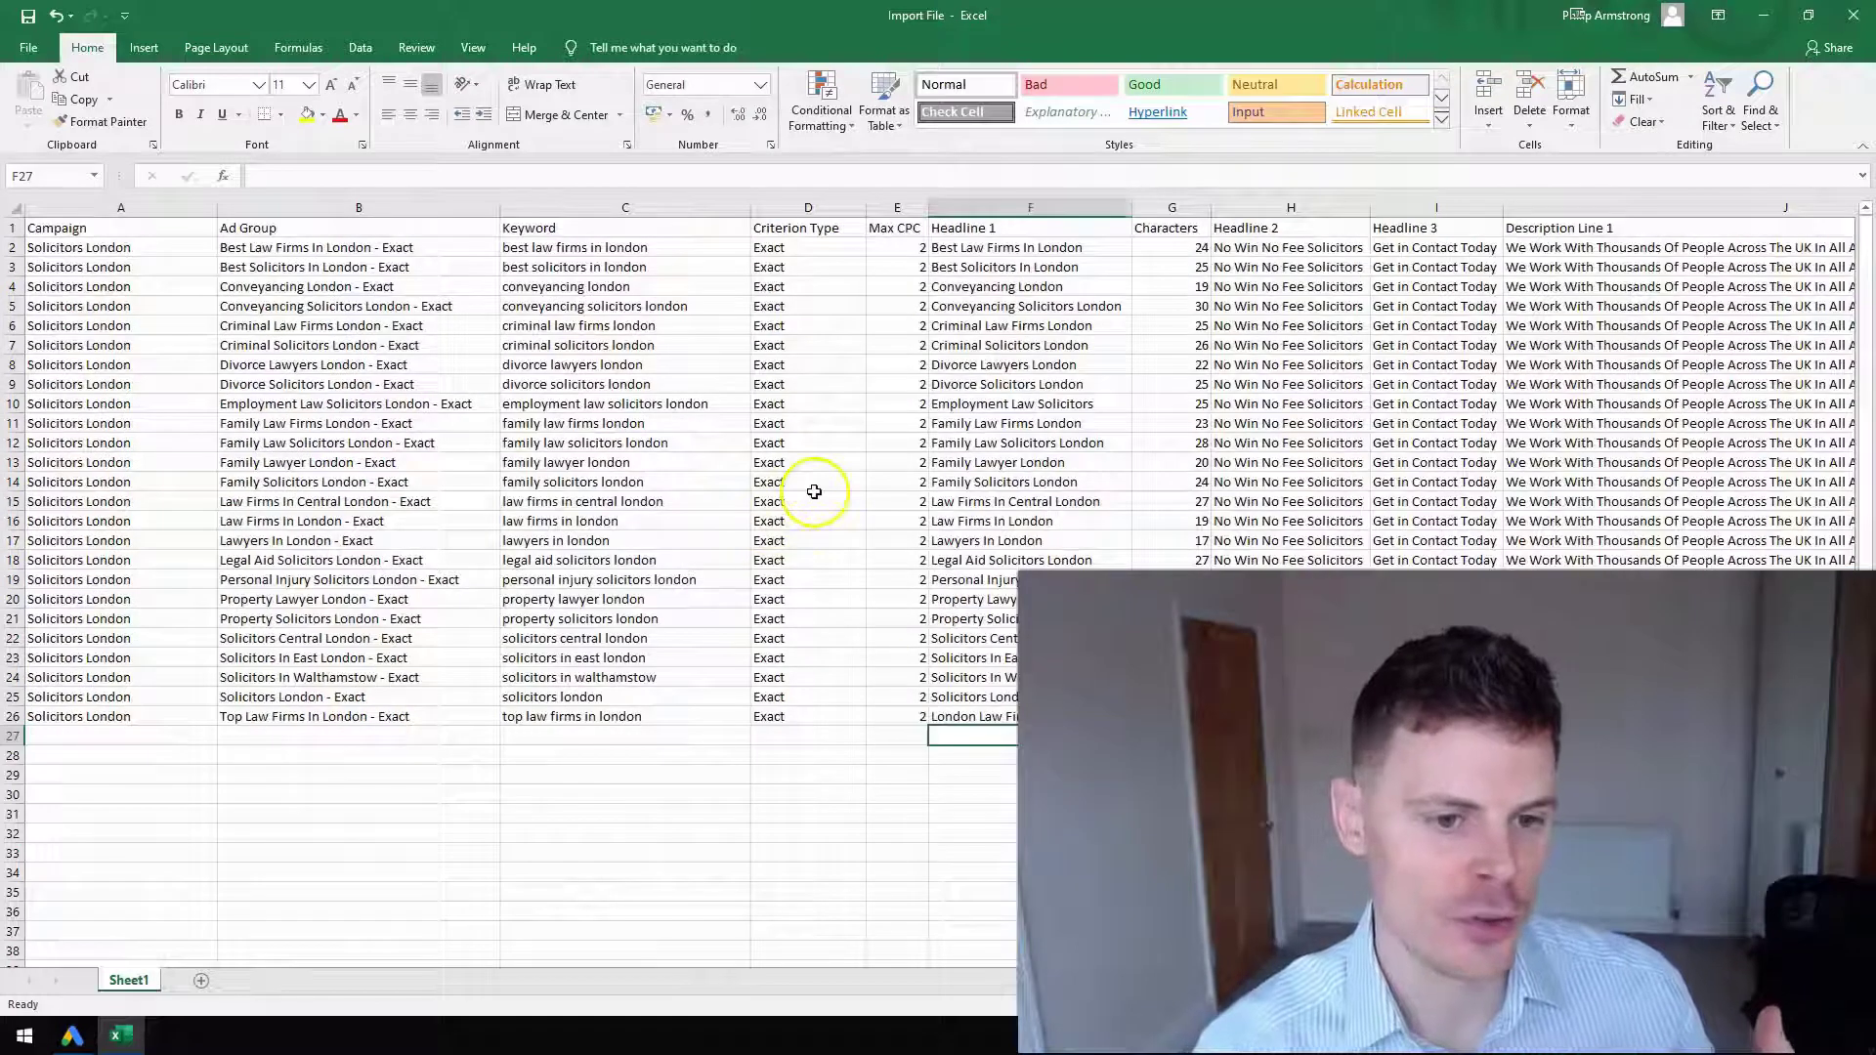
click(815, 493)
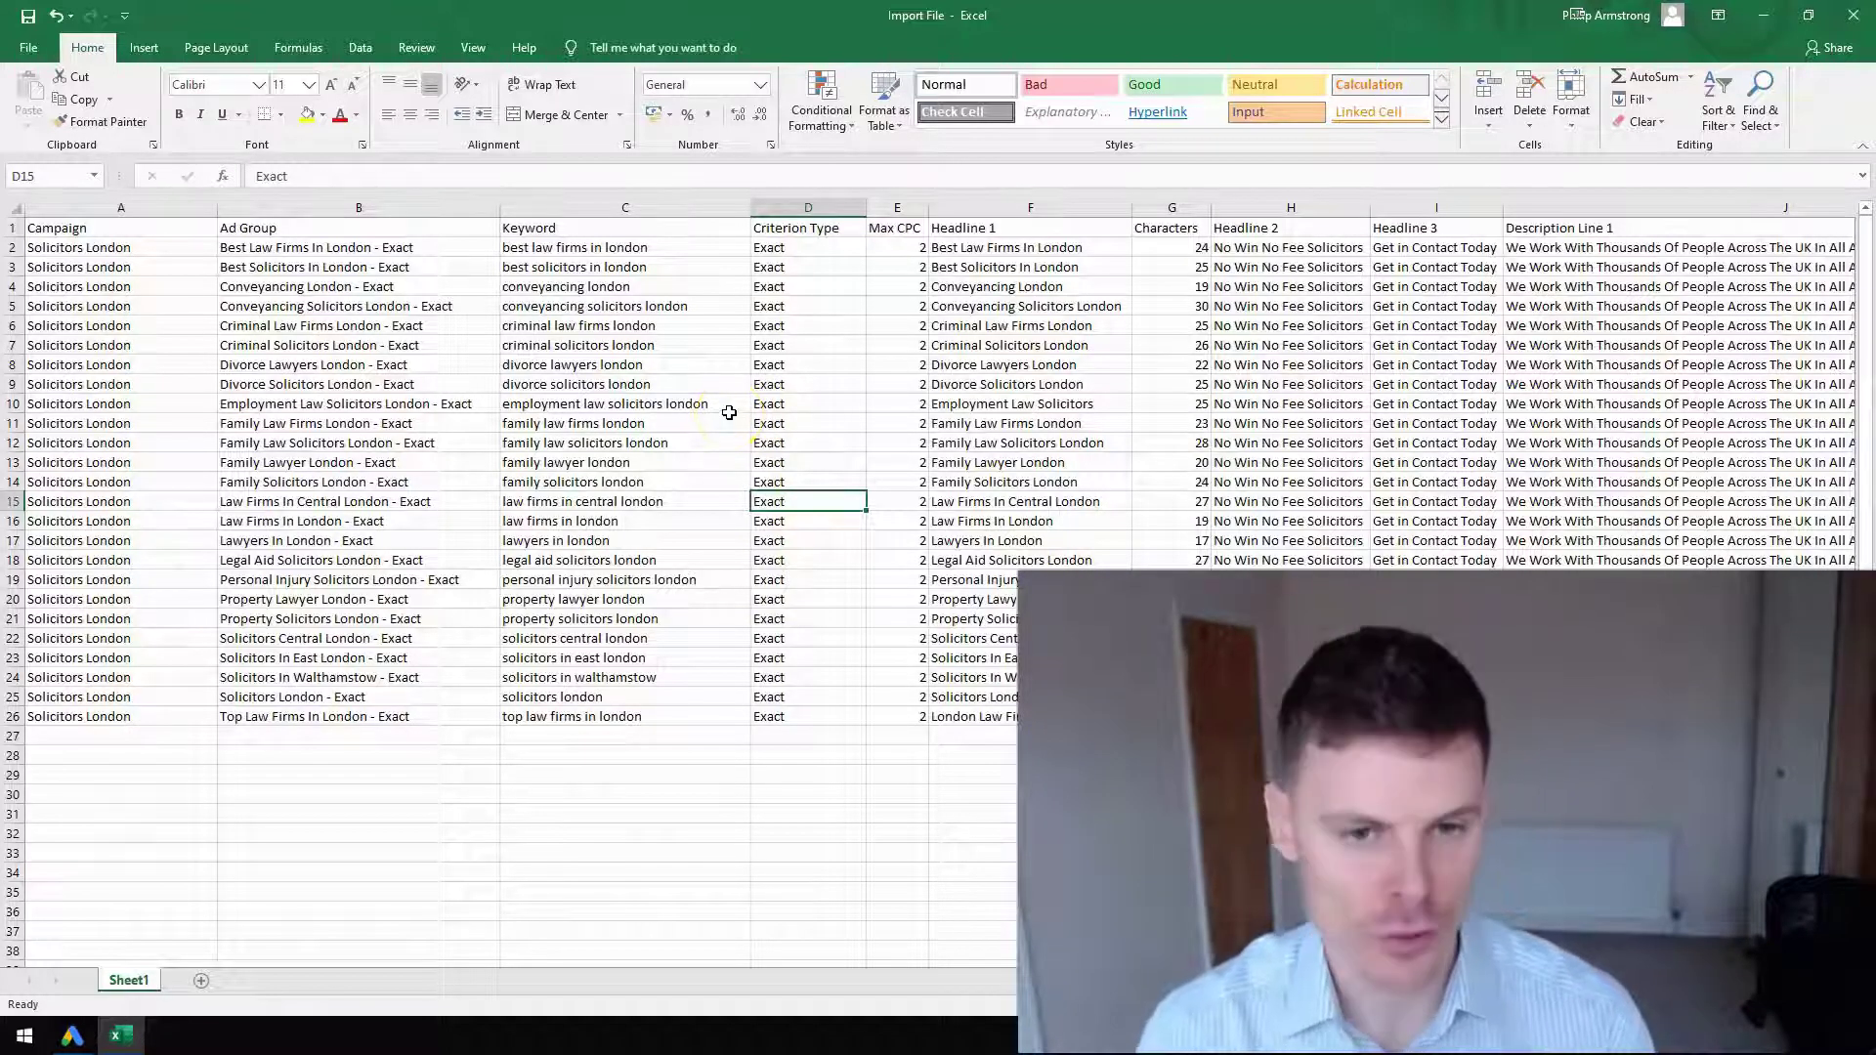
Step: Copy the entire Excel ad data table and maximize the Google Ads Editor window
key(ctrl+a)
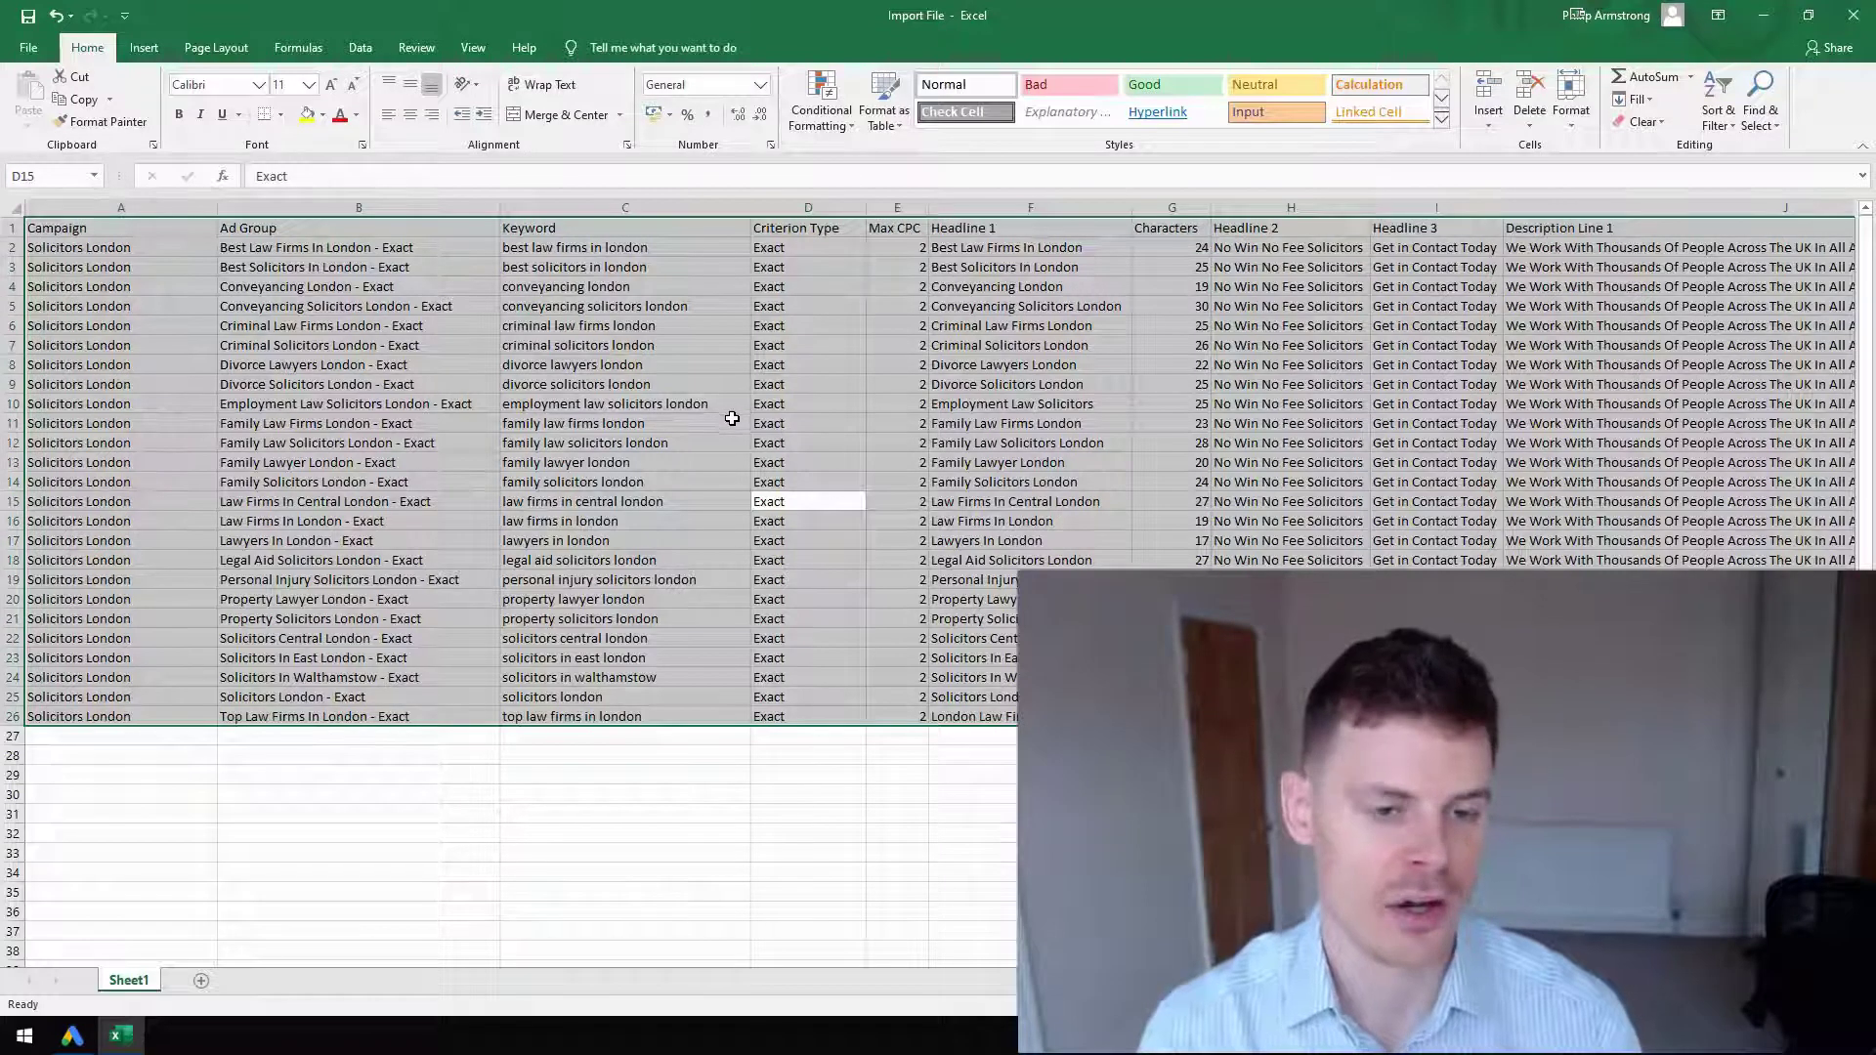
key(ctrl+c)
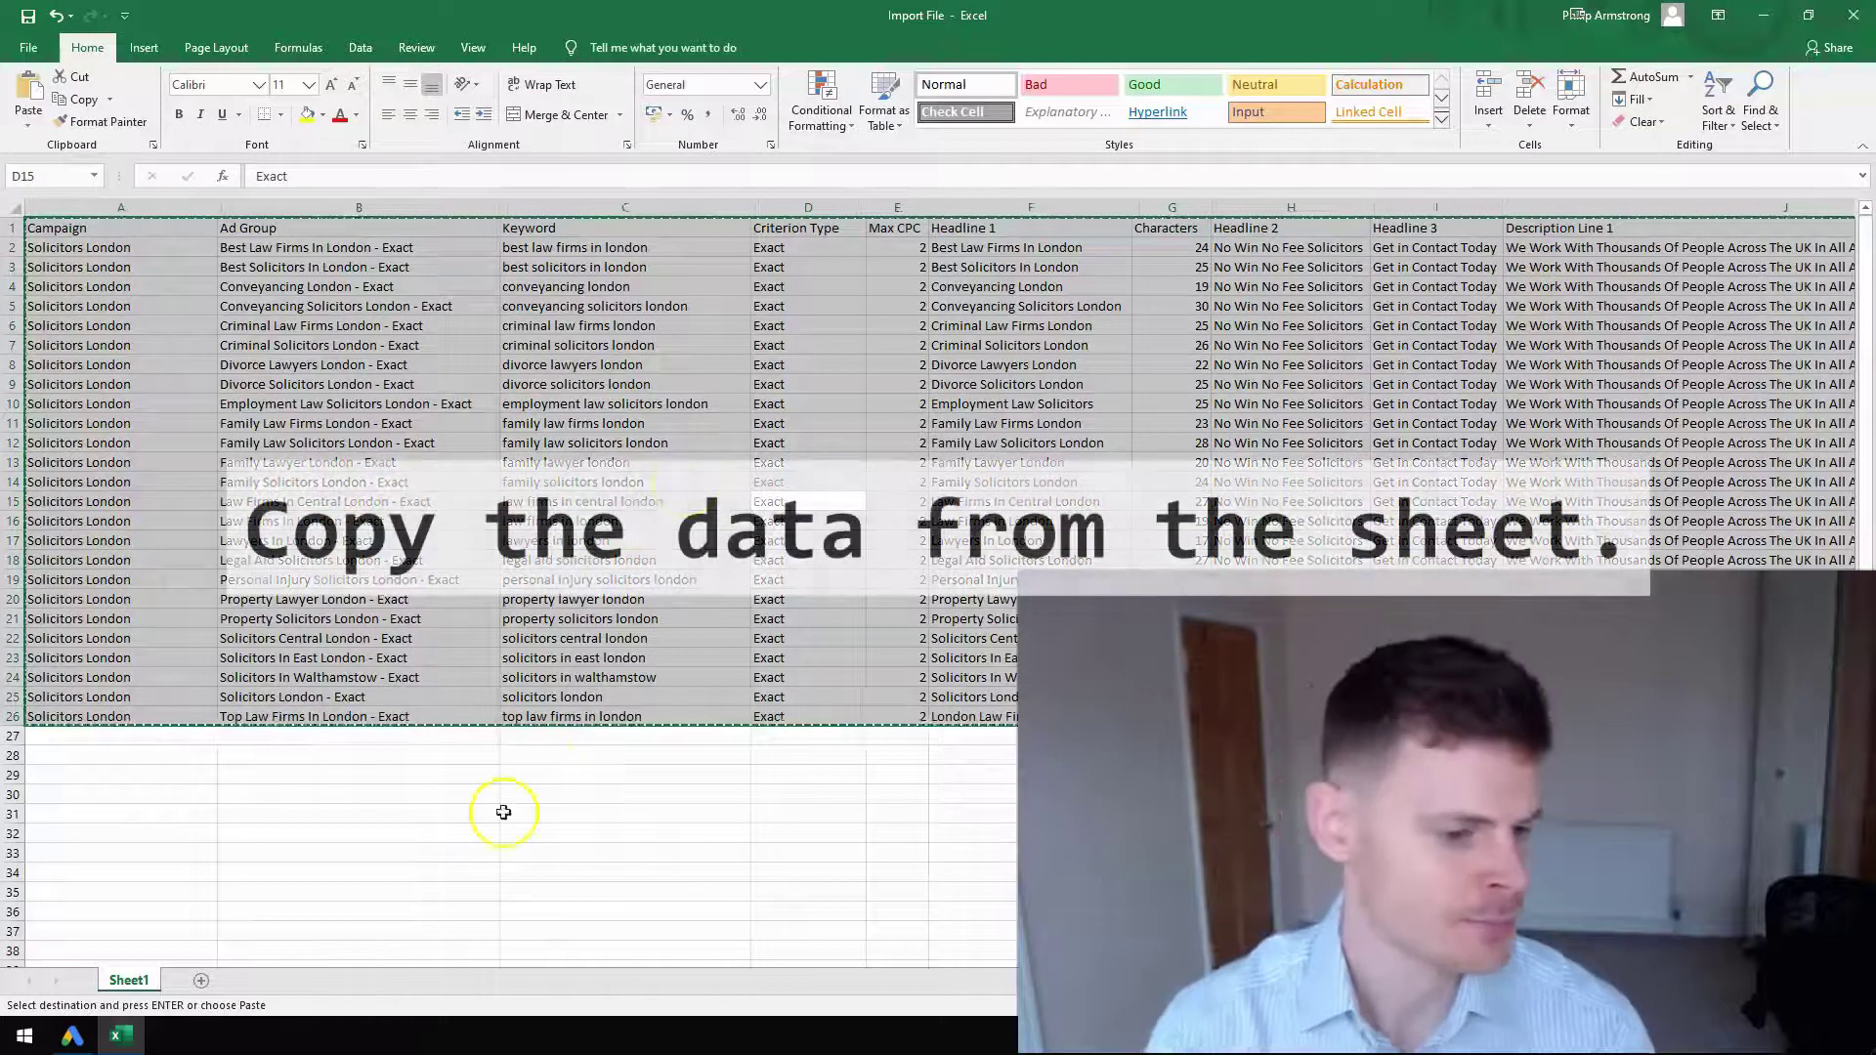
click(72, 1036)
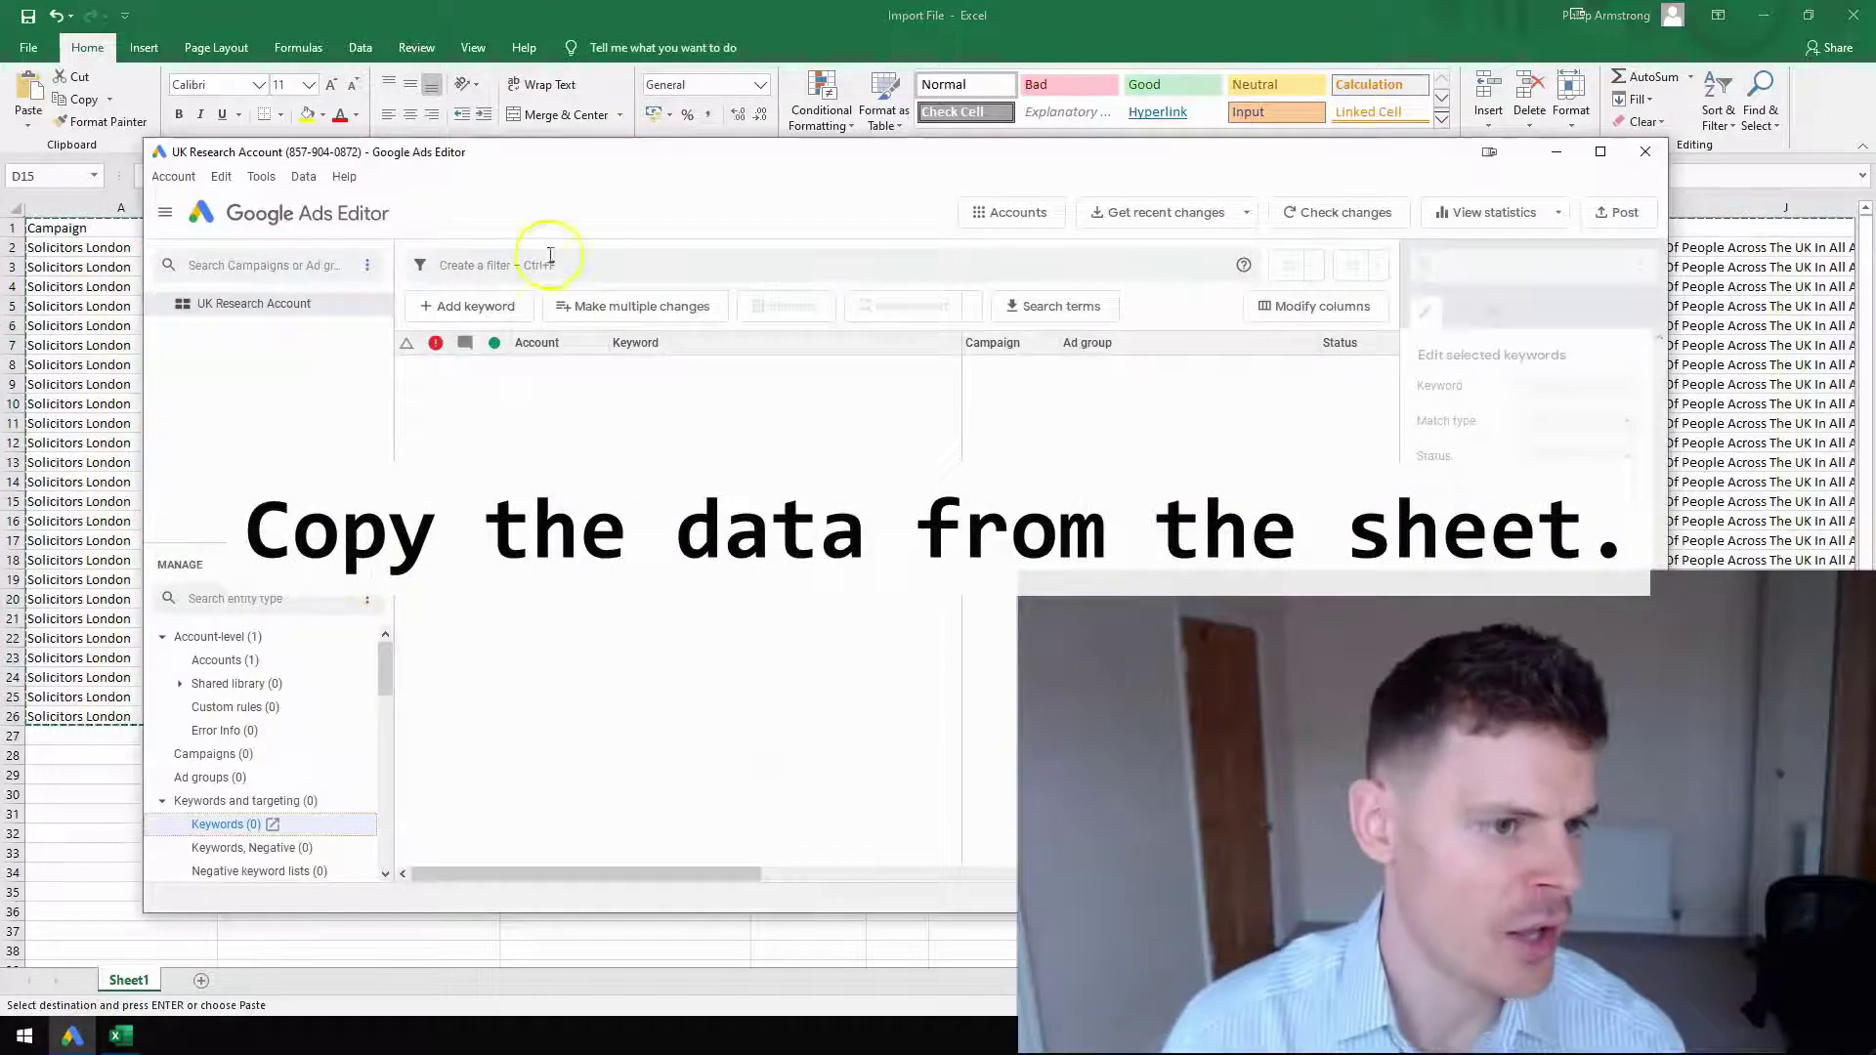
double_click(649, 153)
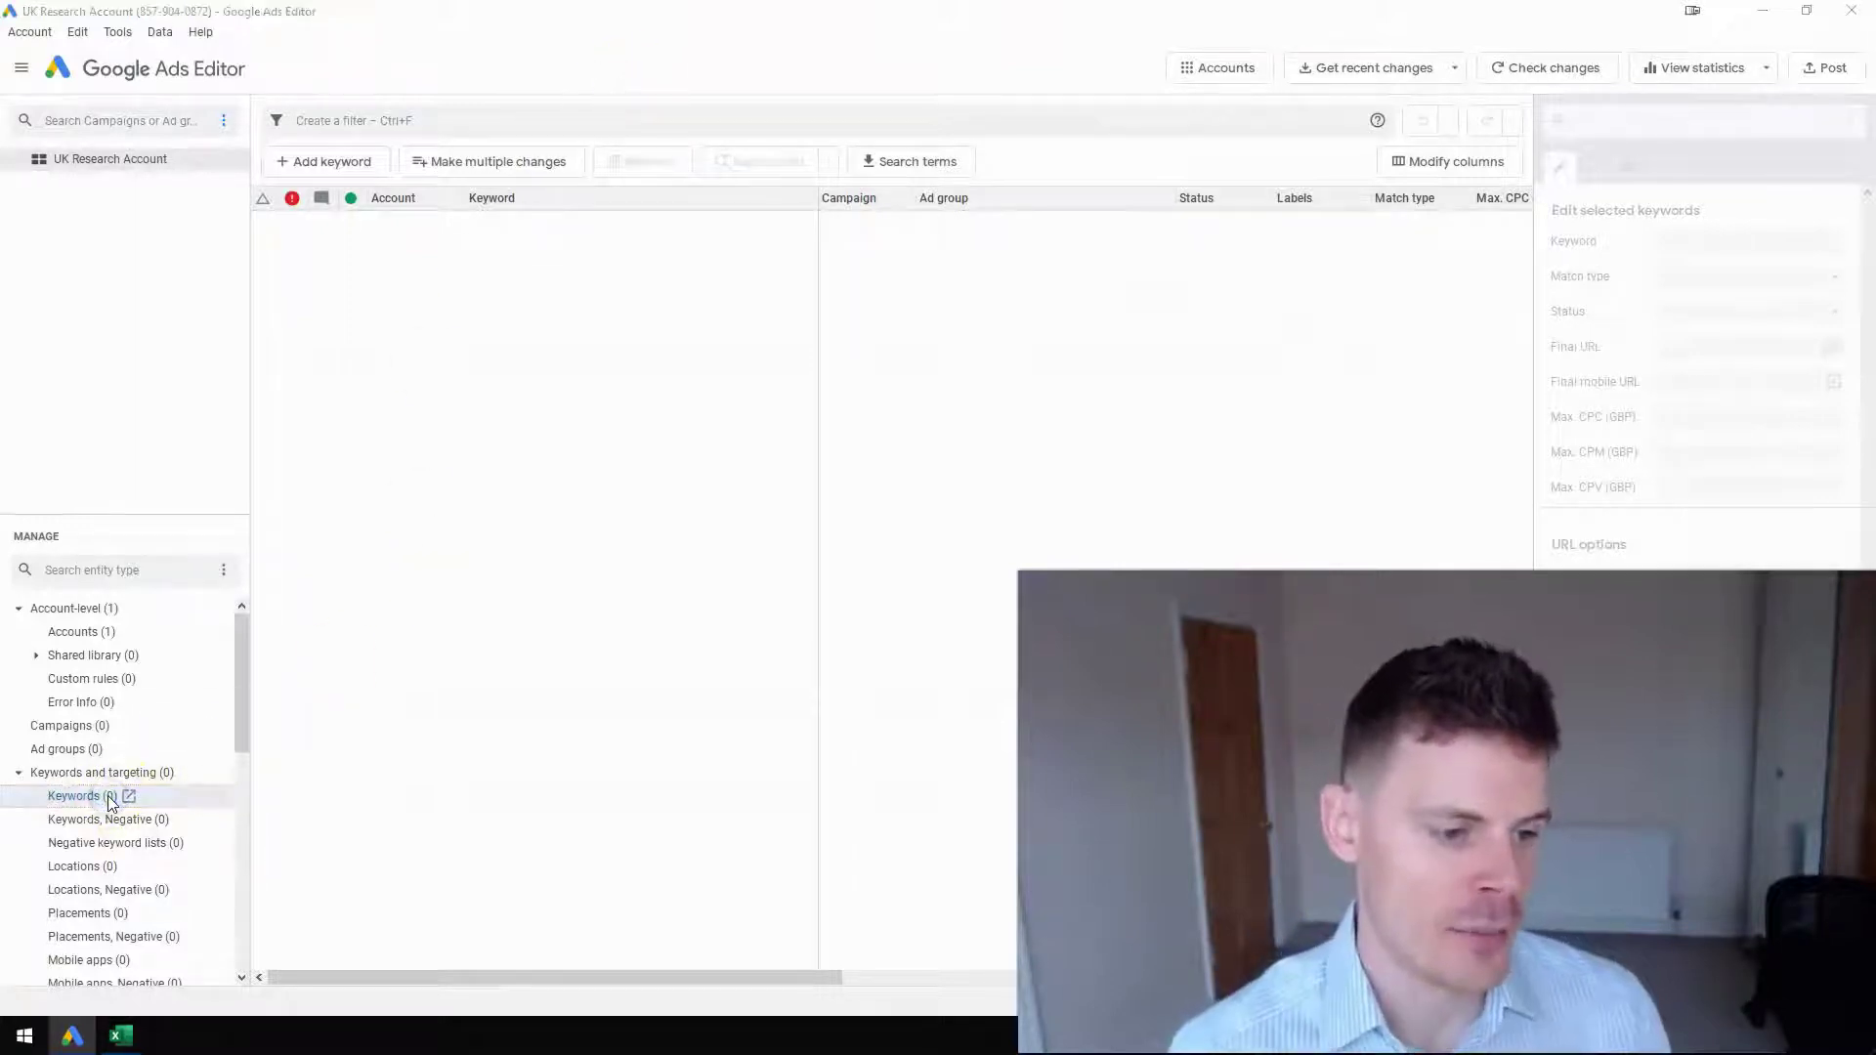
Step: Paste the sheet into Make multiple changes and process it into 25 Exact keywords and ad groups
click(487, 164)
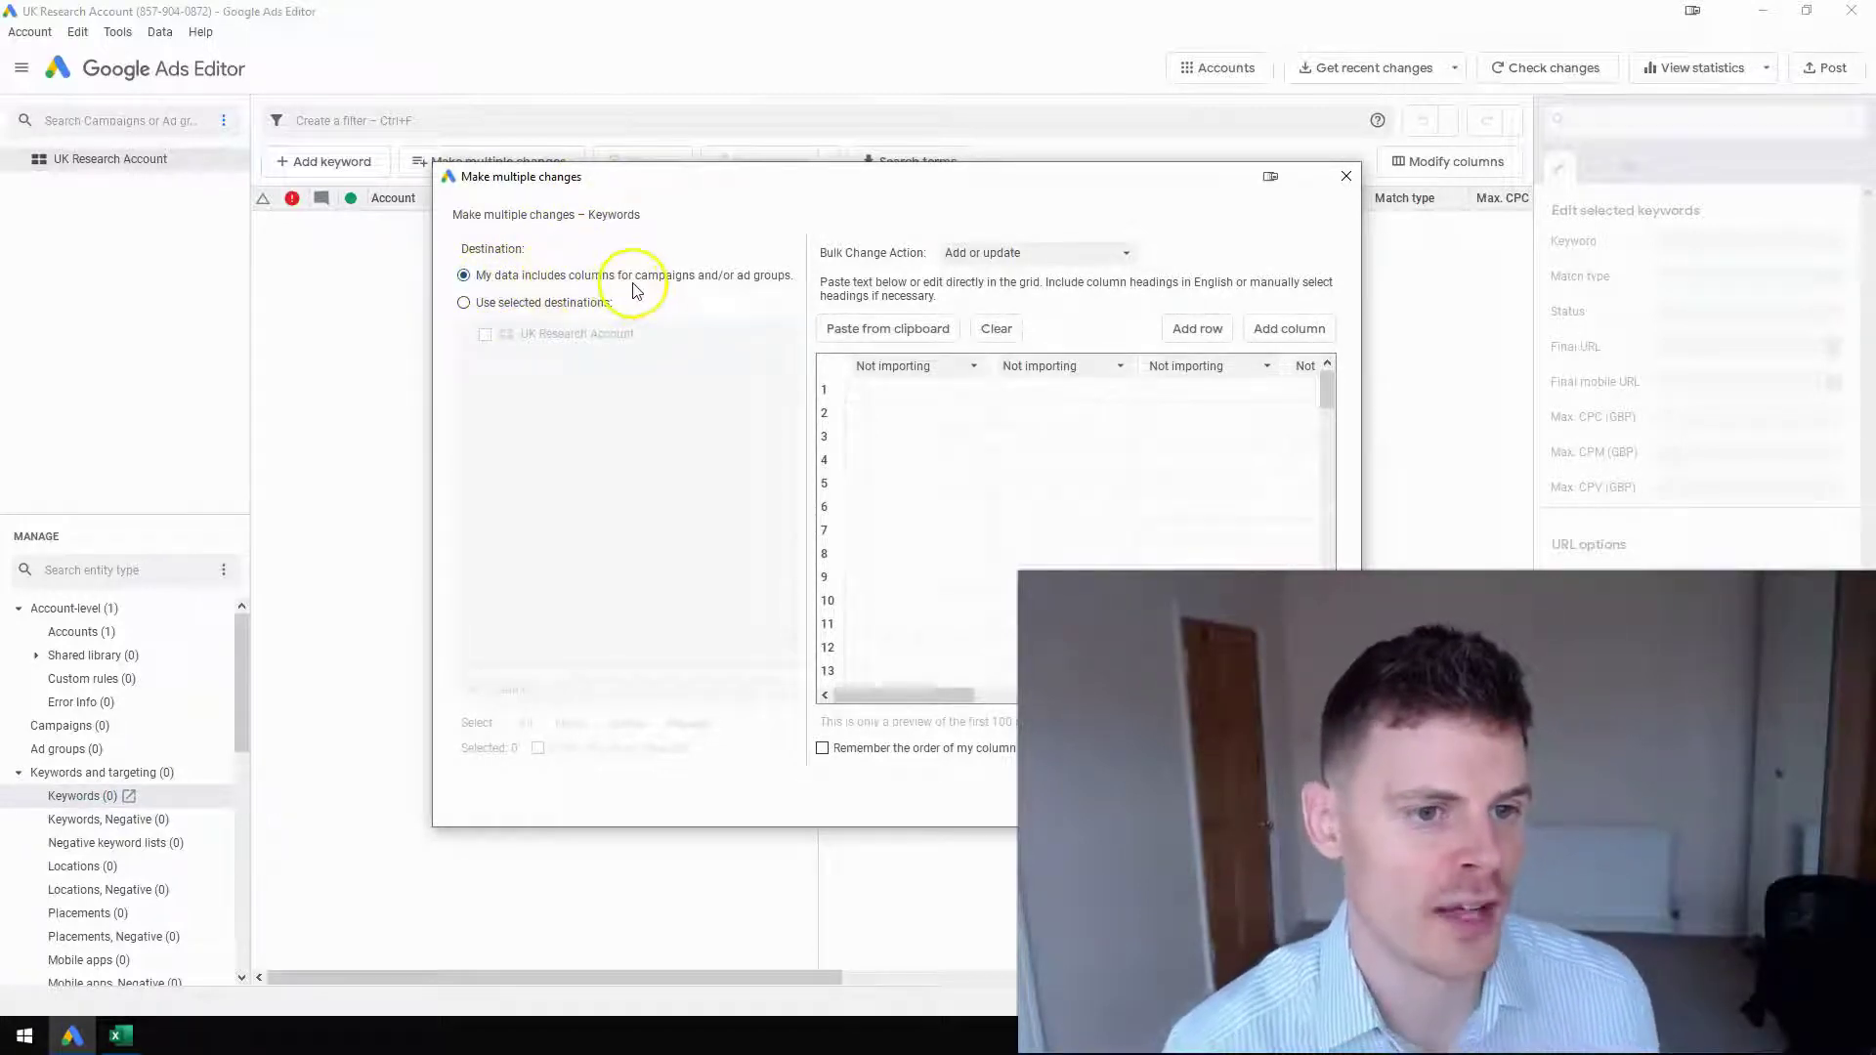
click(889, 393)
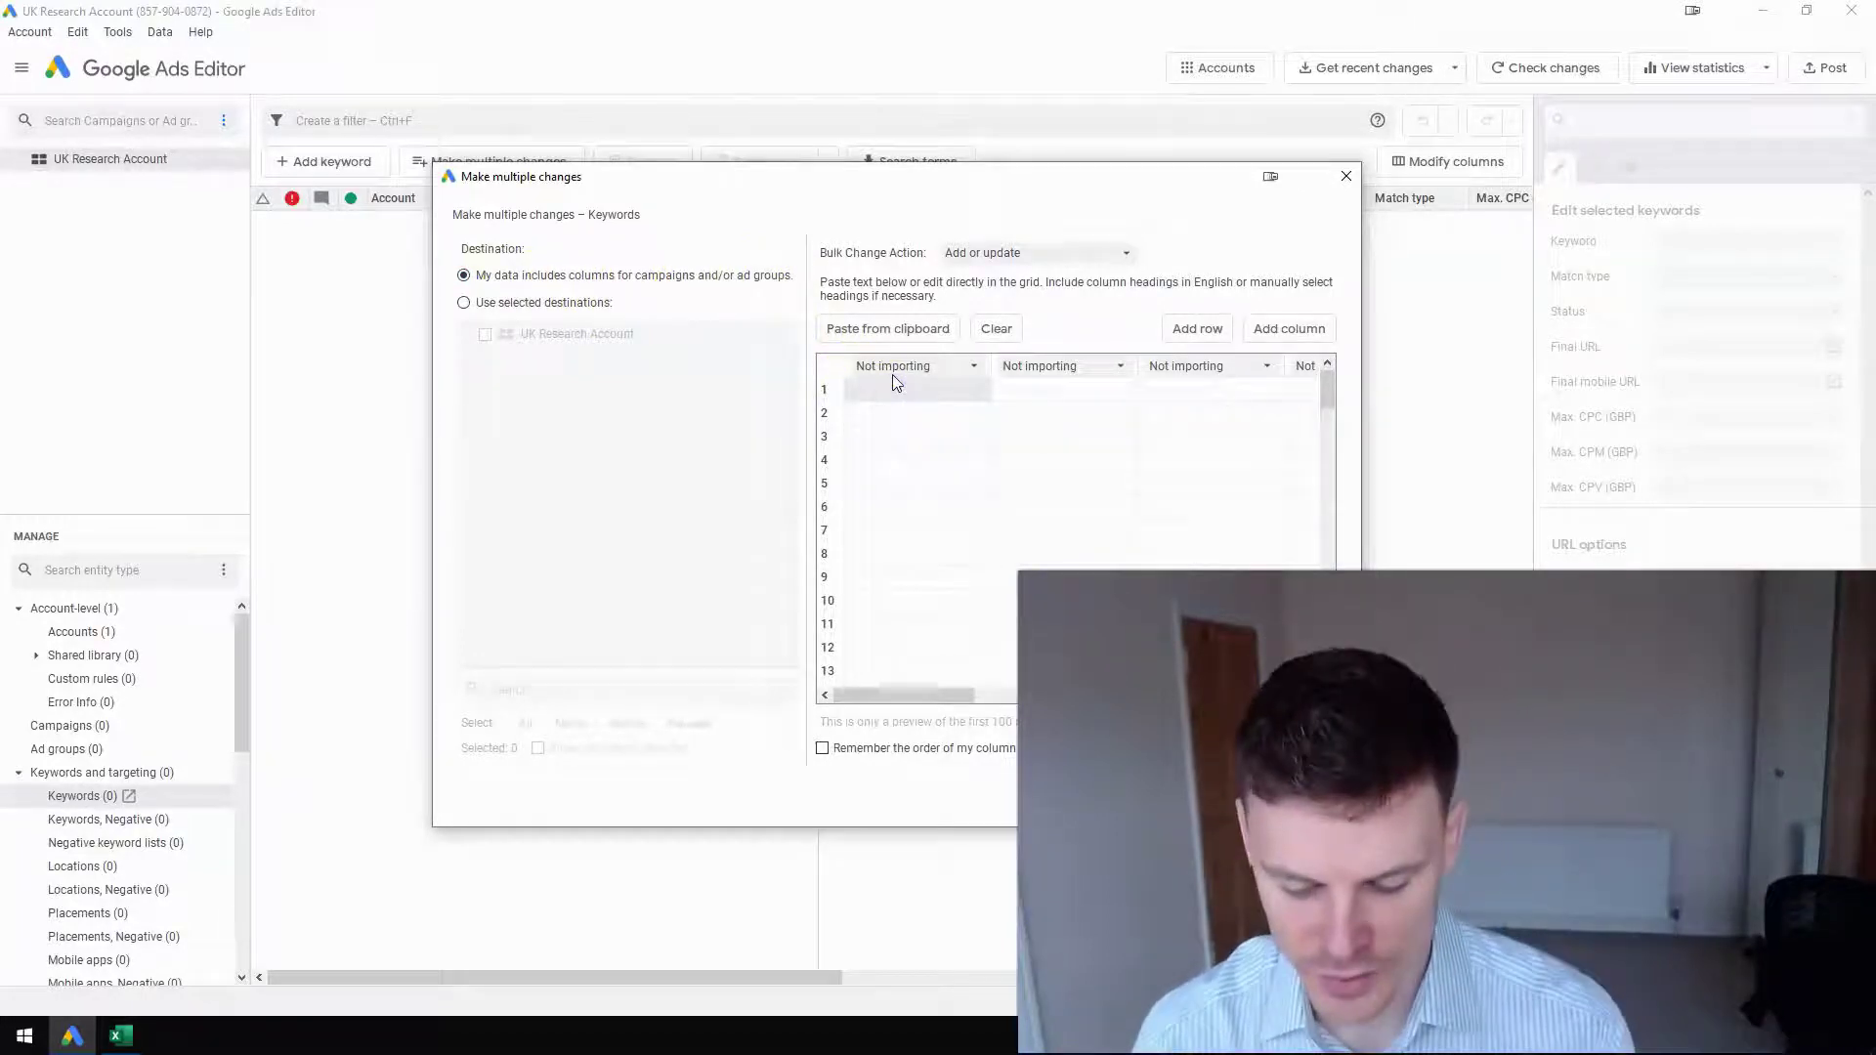
key(ctrl+v)
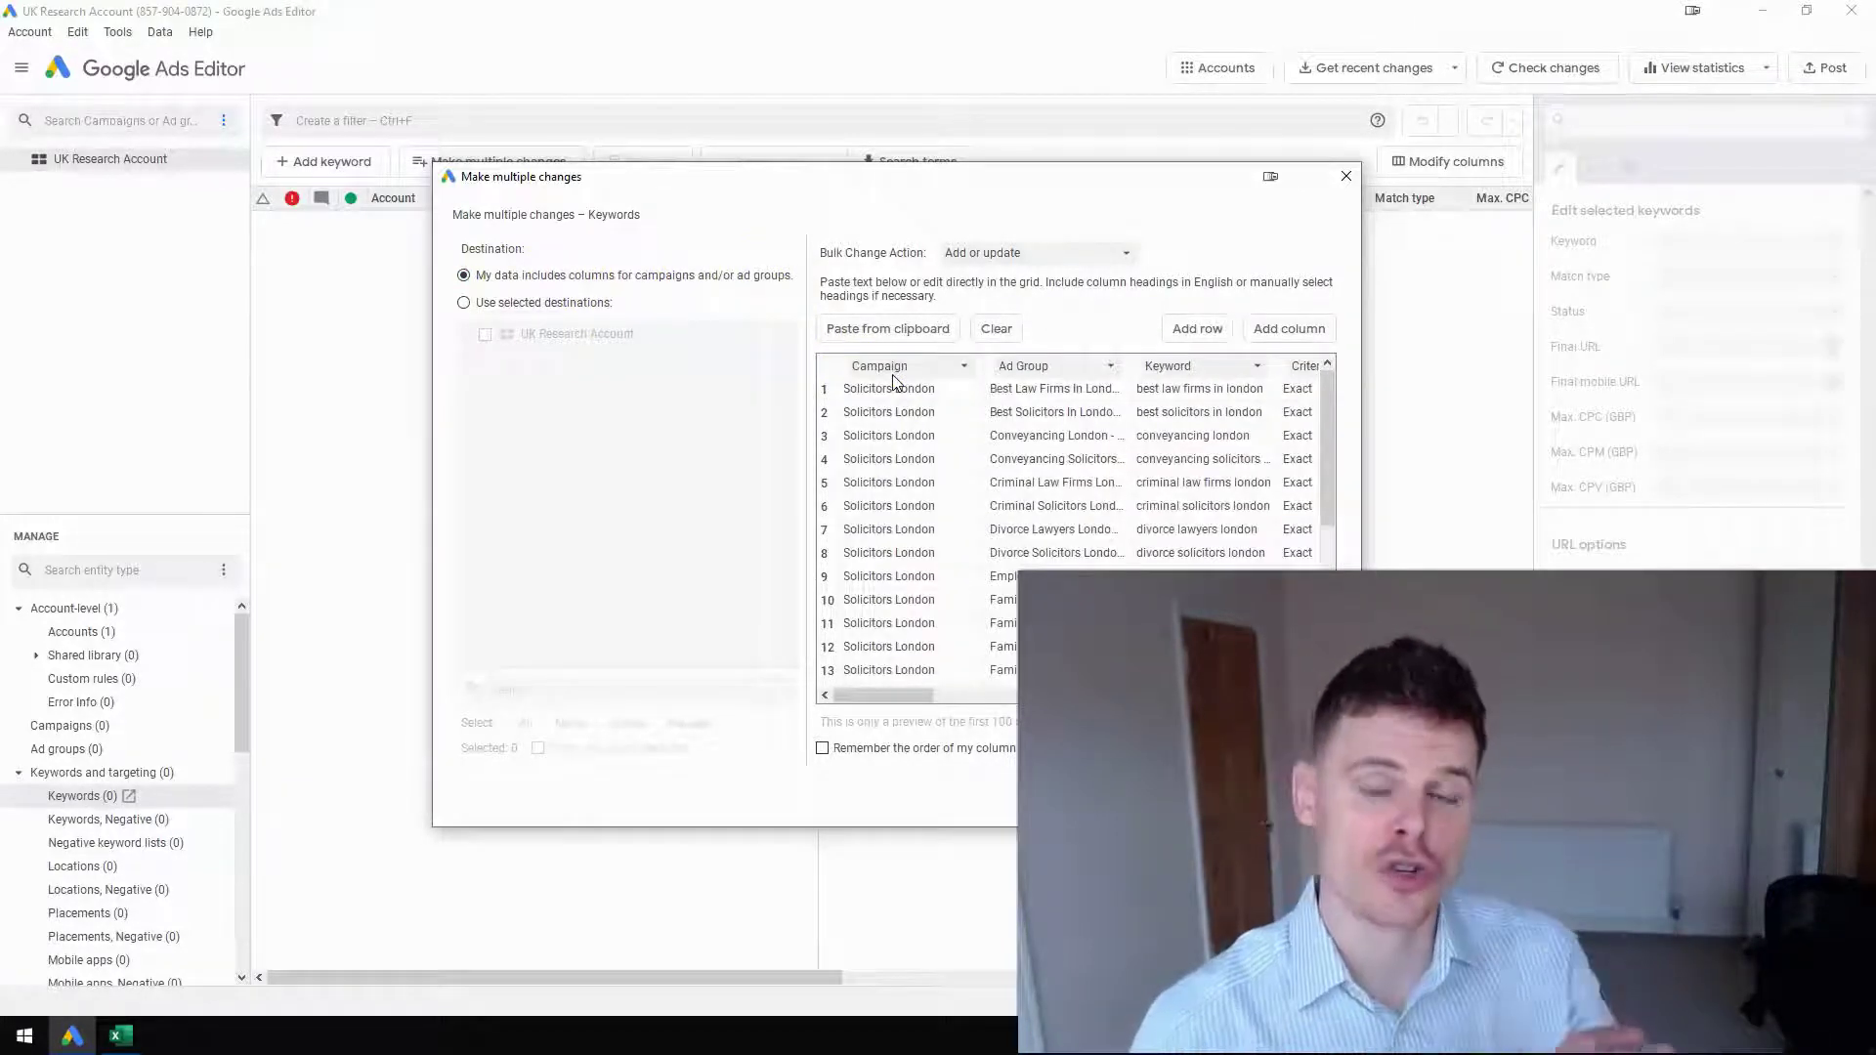
click(960, 528)
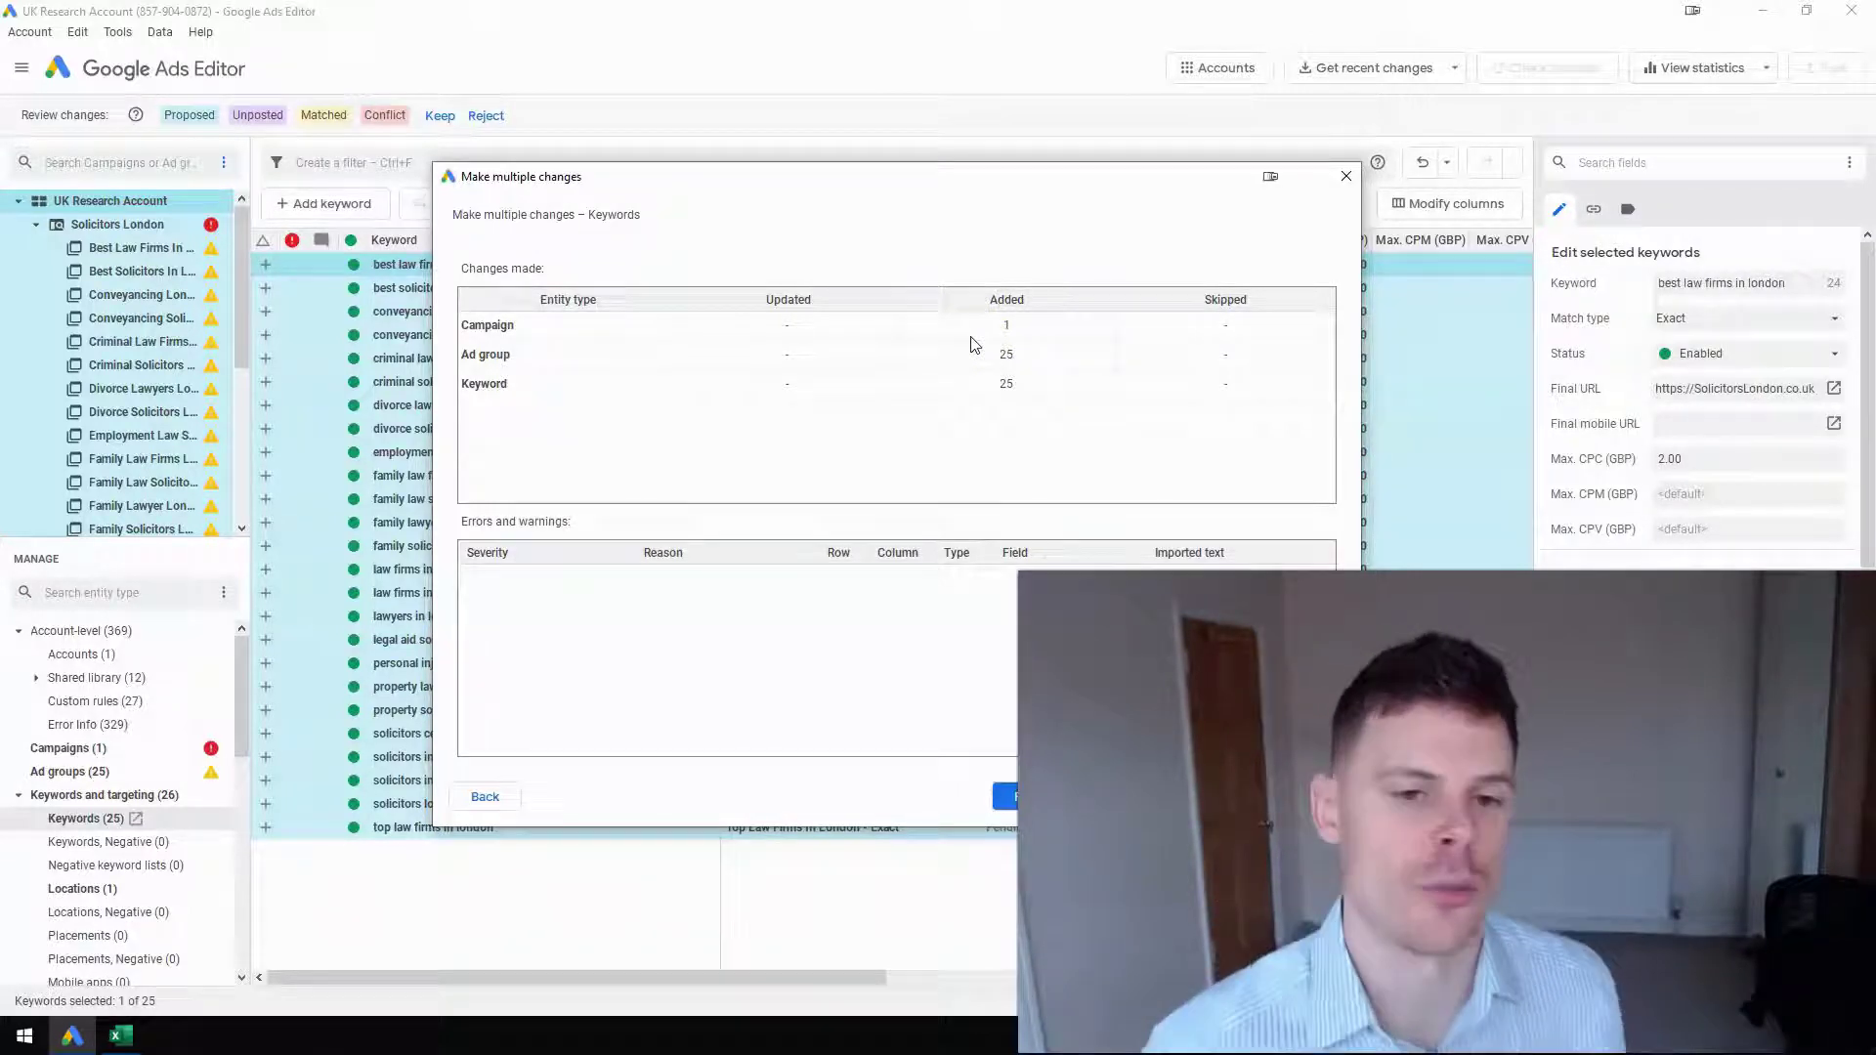
key(Return)
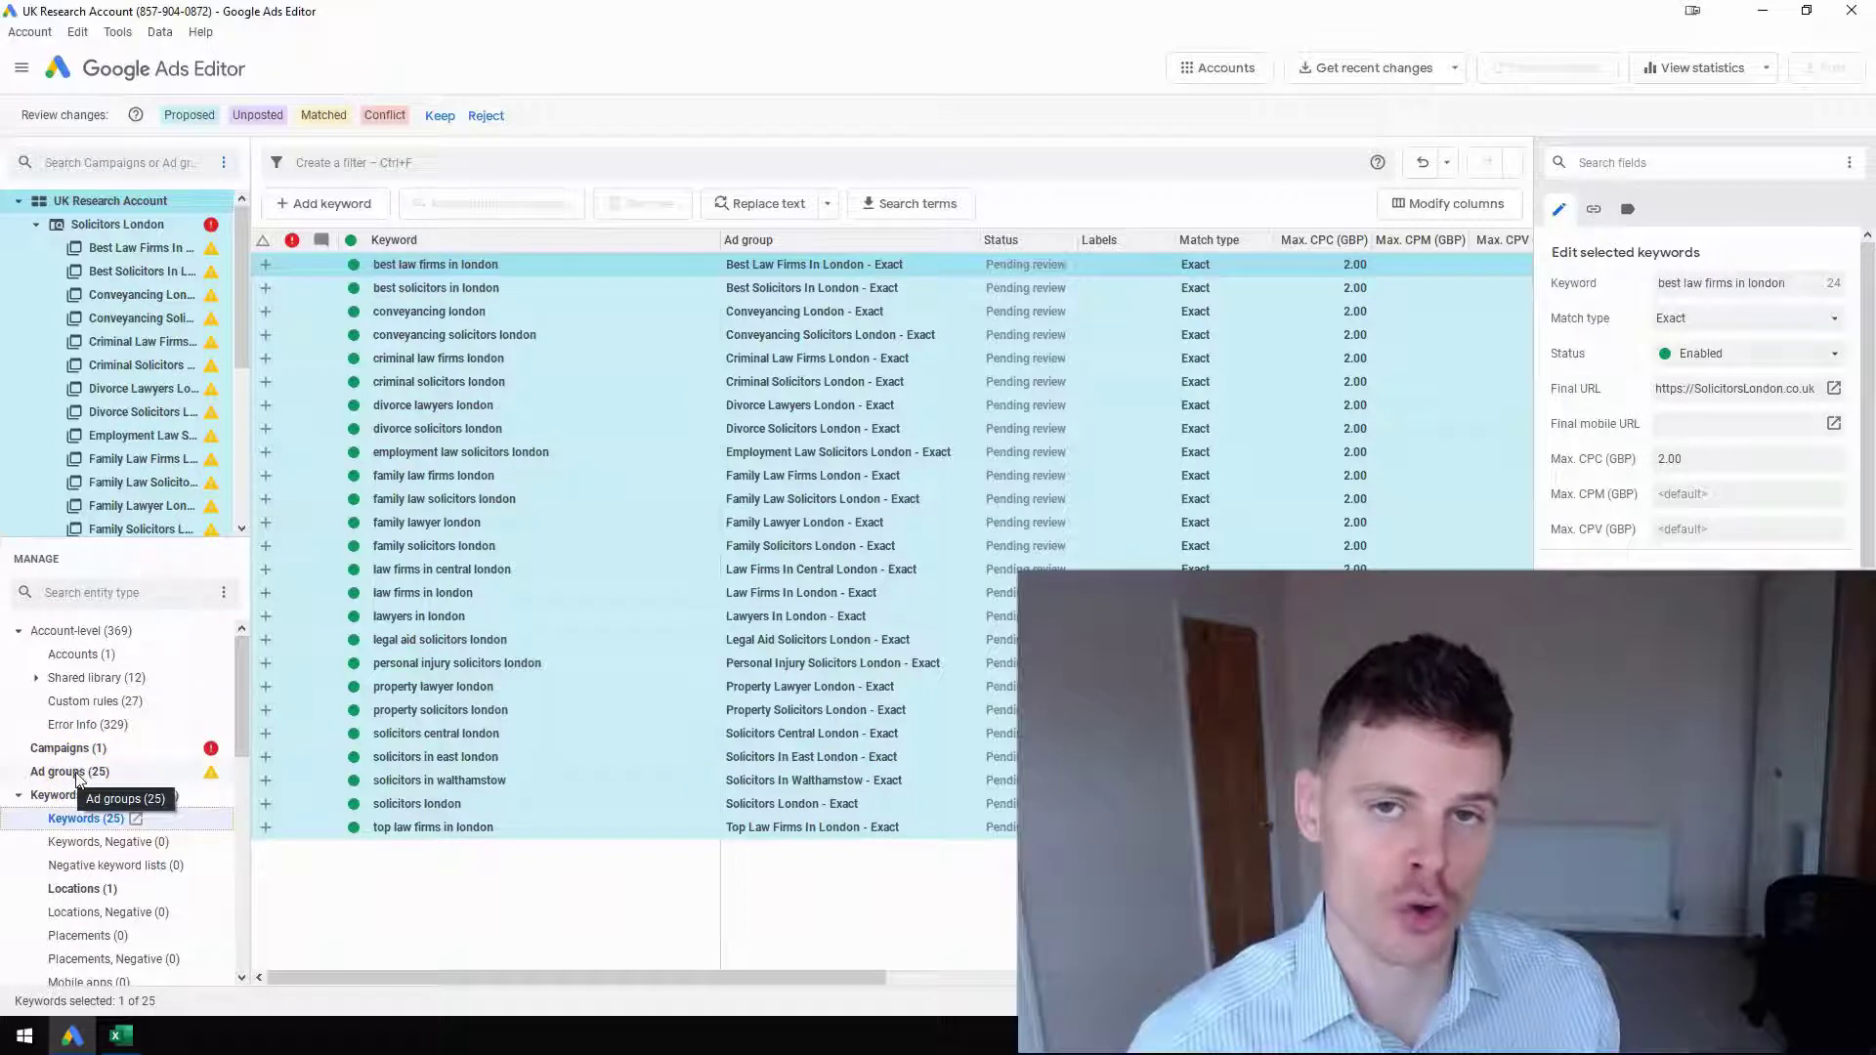
Step: Keep the imported changes and give all 25 ad groups a 2.00 default max CPC
click(441, 119)
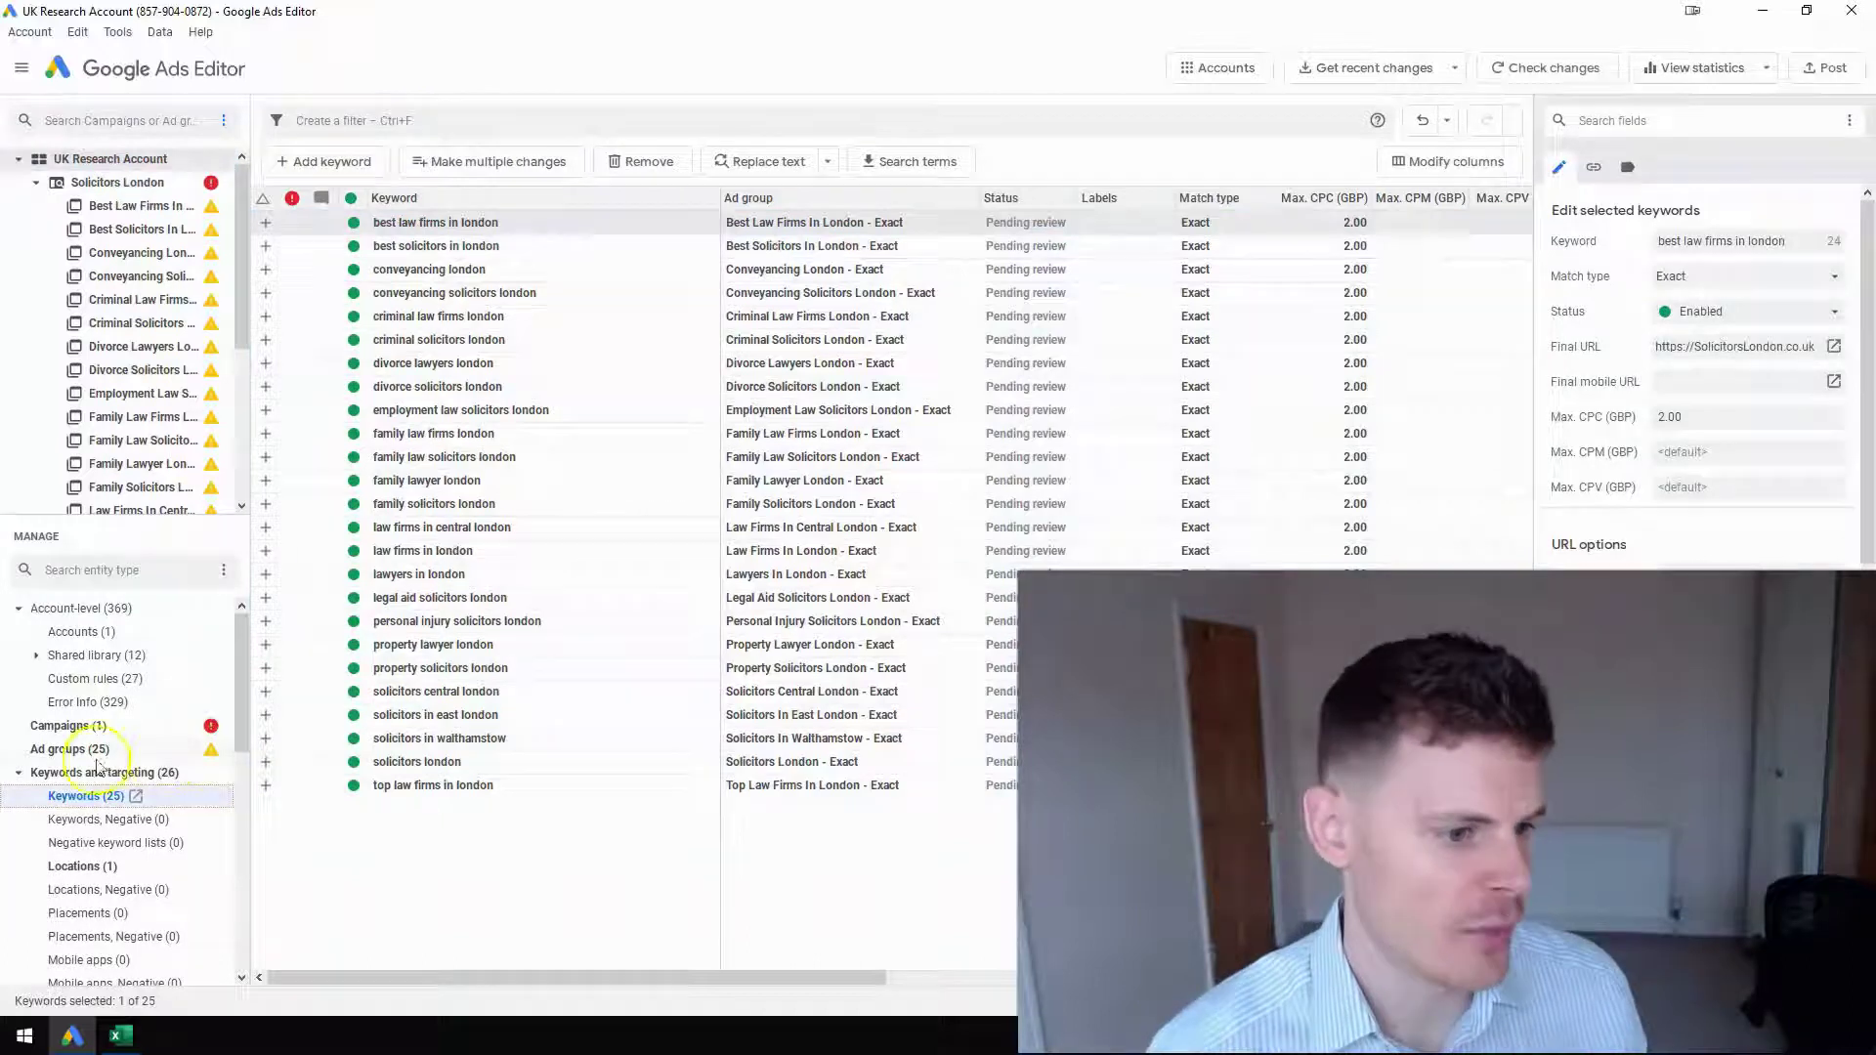
click(64, 751)
click(583, 387)
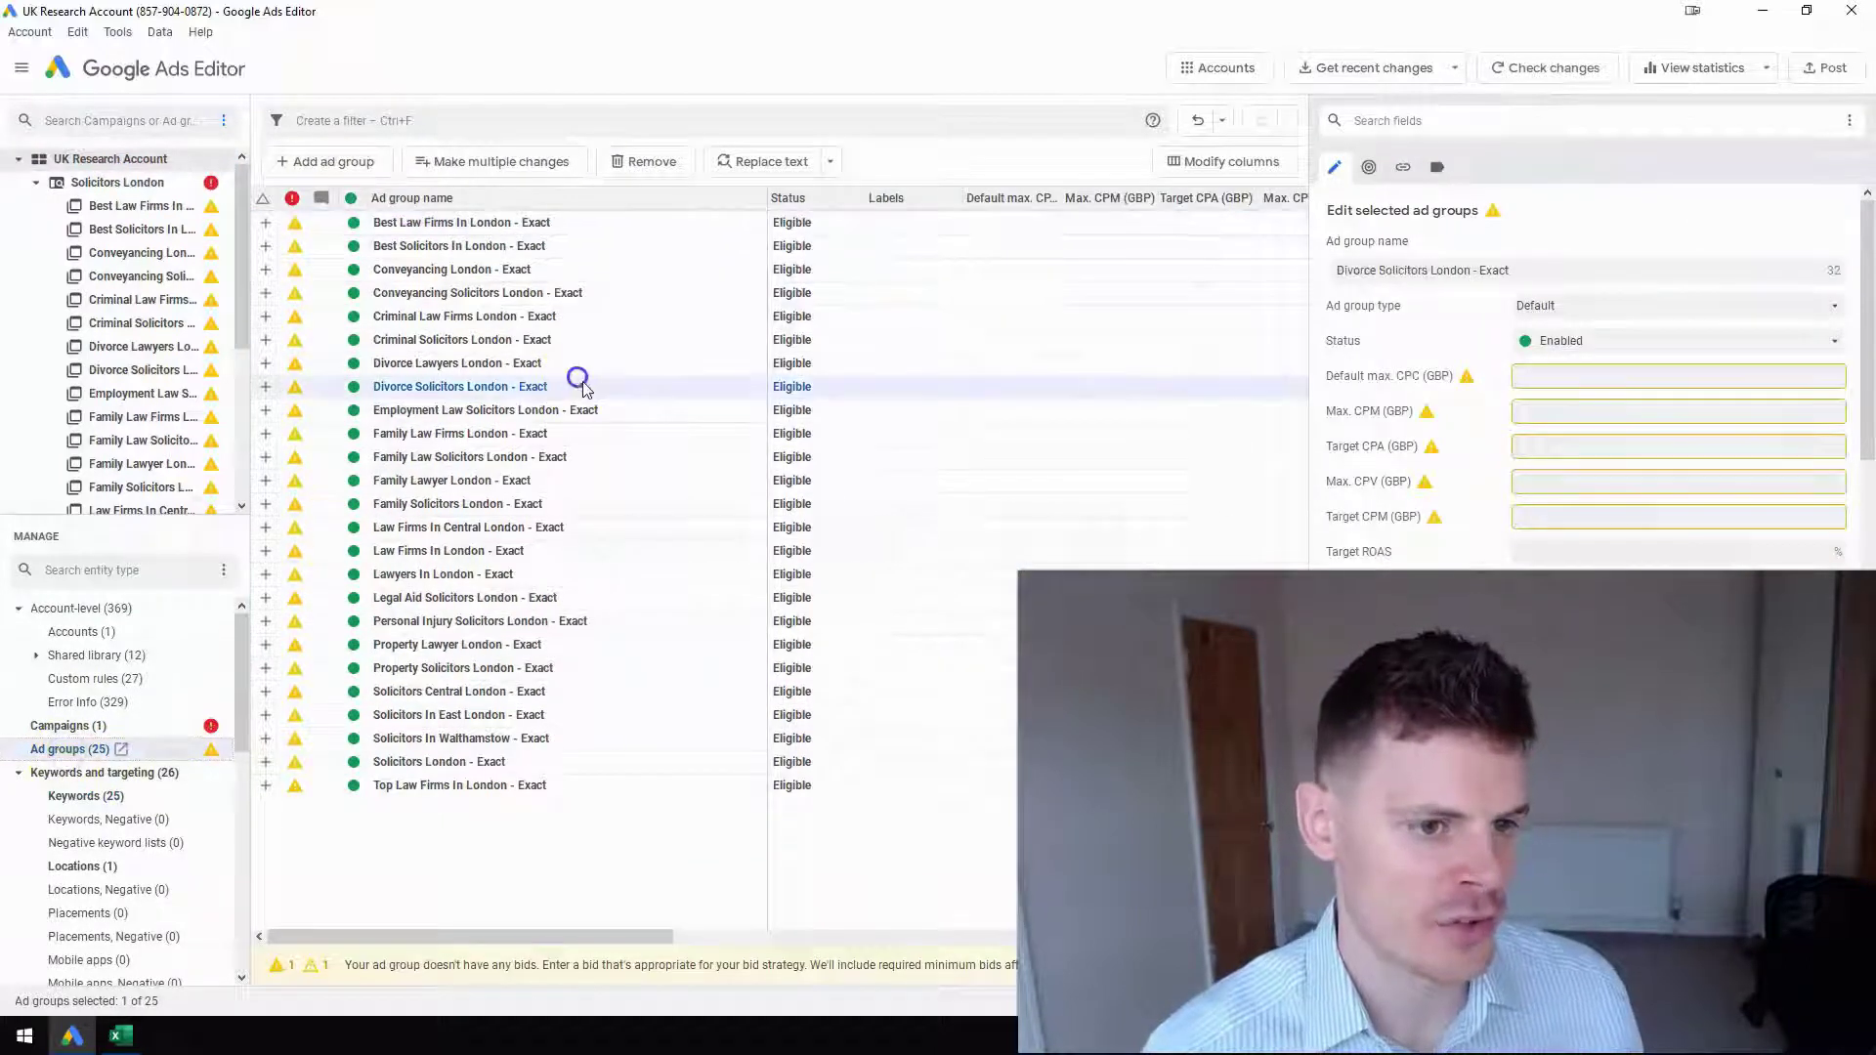
key(ctrl+a)
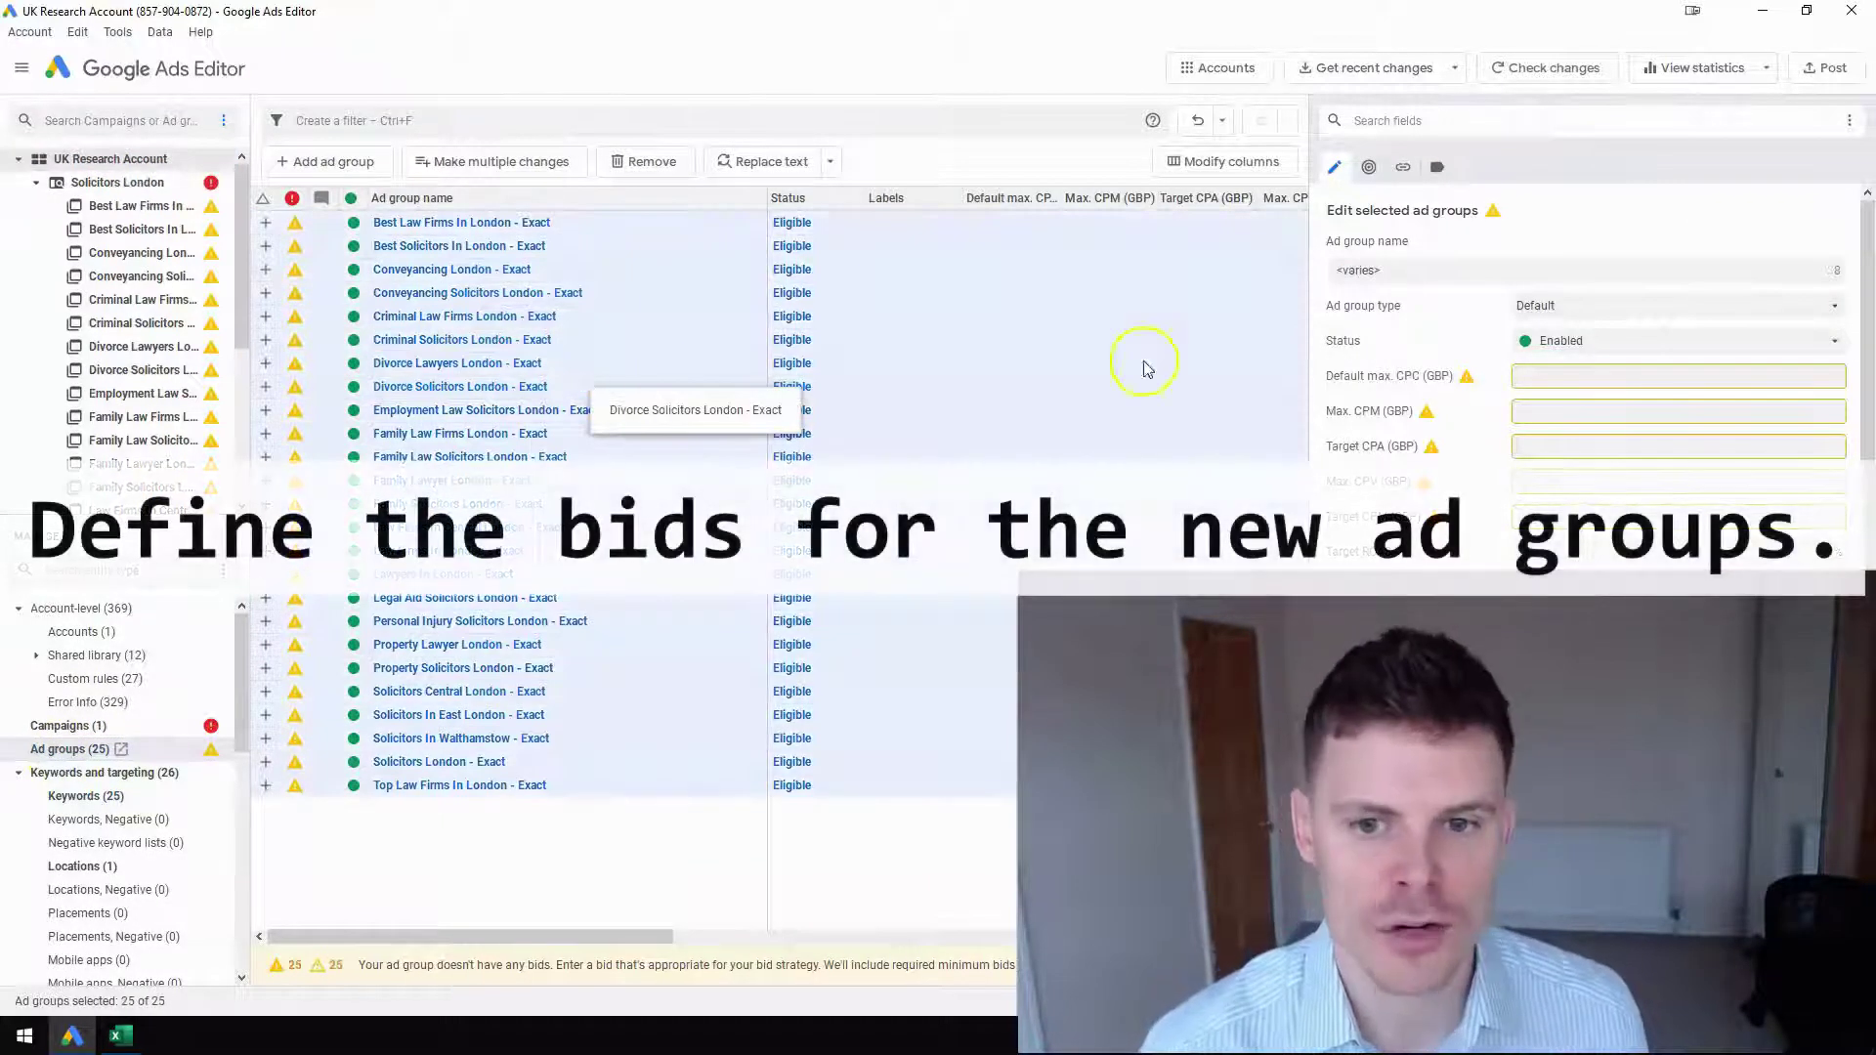
click(1543, 381)
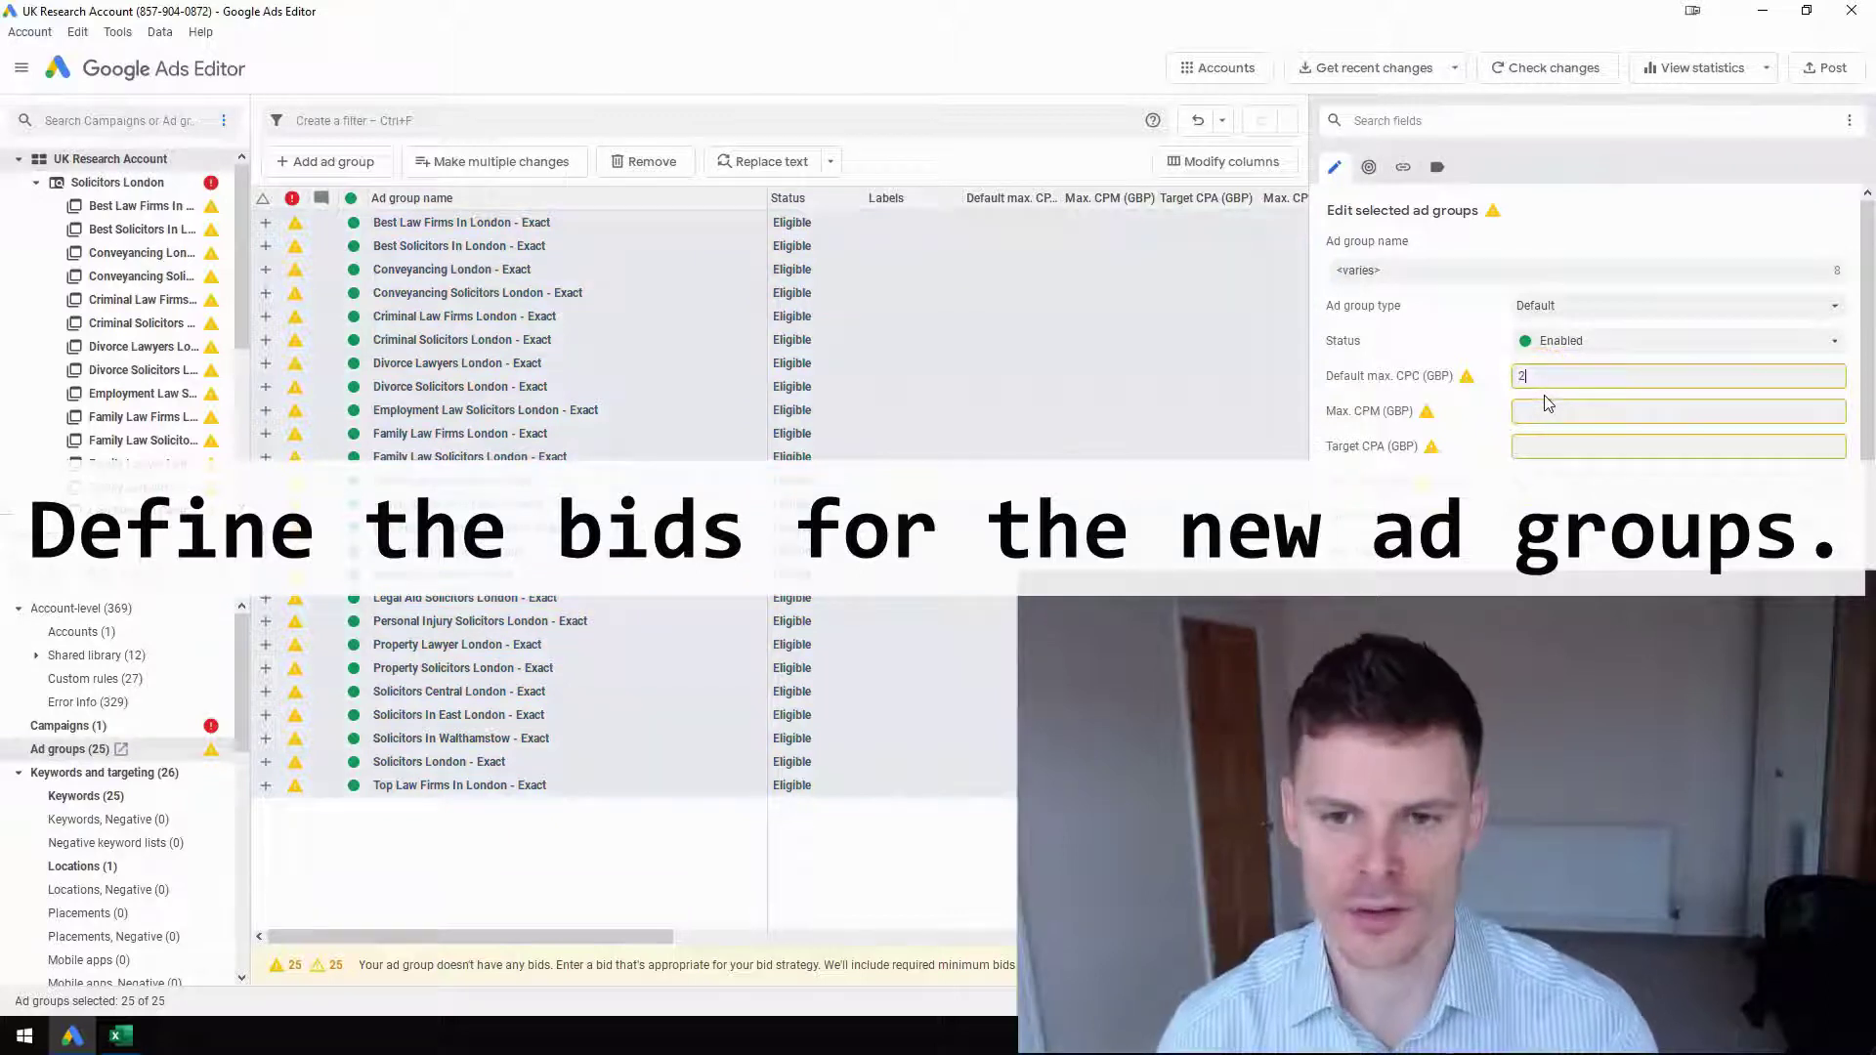
text(2.00)
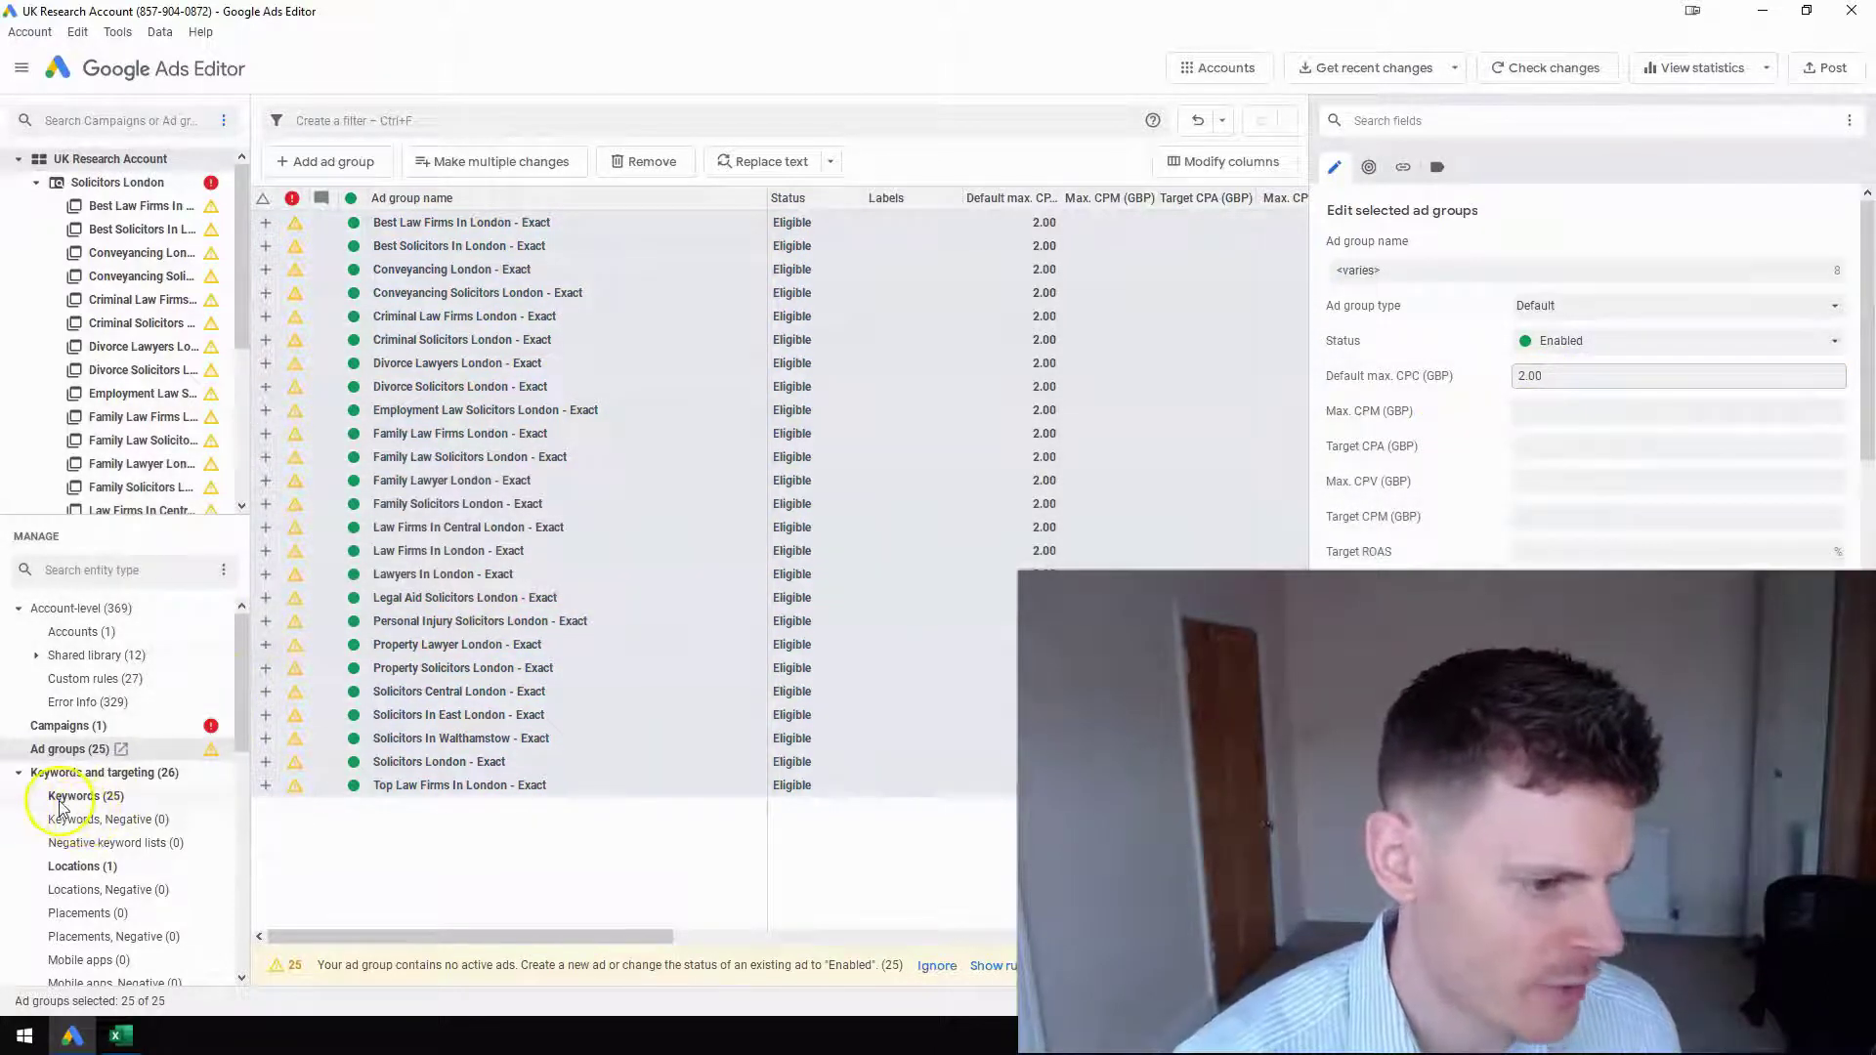
click(120, 1036)
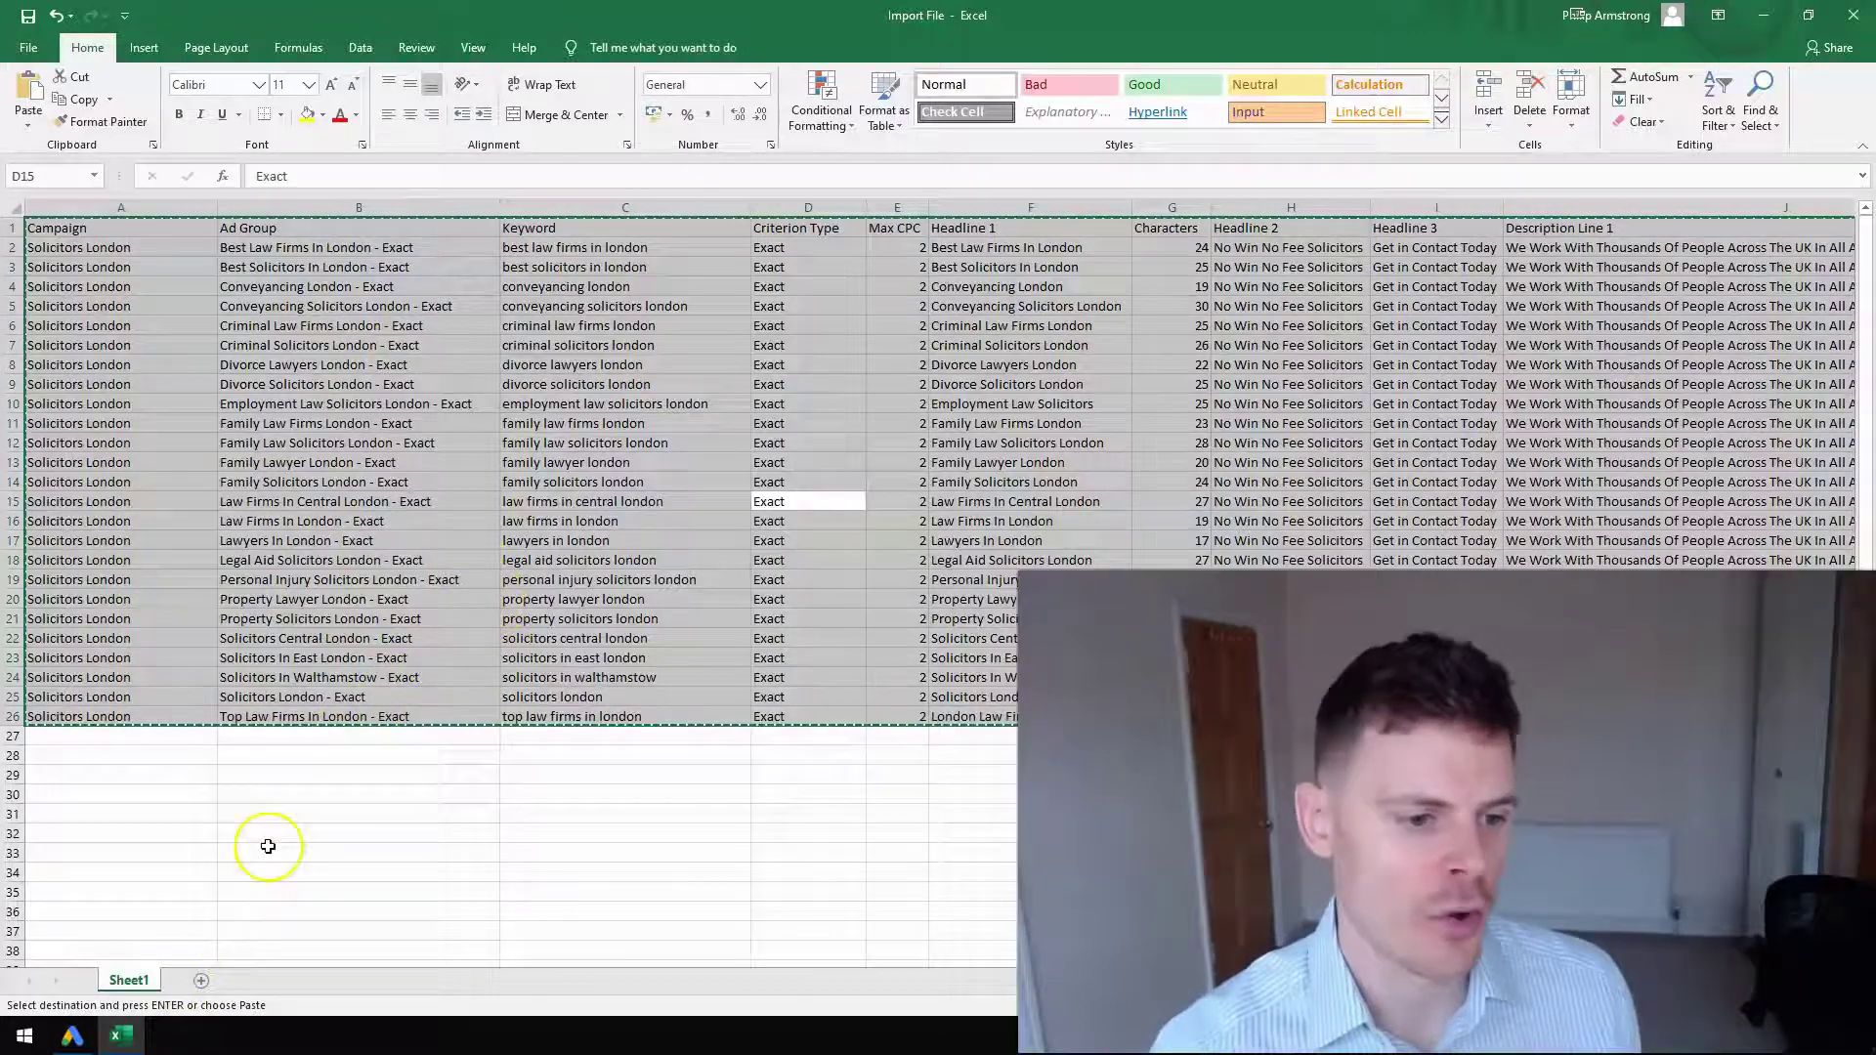
Step: Collapse Keywords and targeting and show the empty Expanded text ads list under Ads
click(76, 1038)
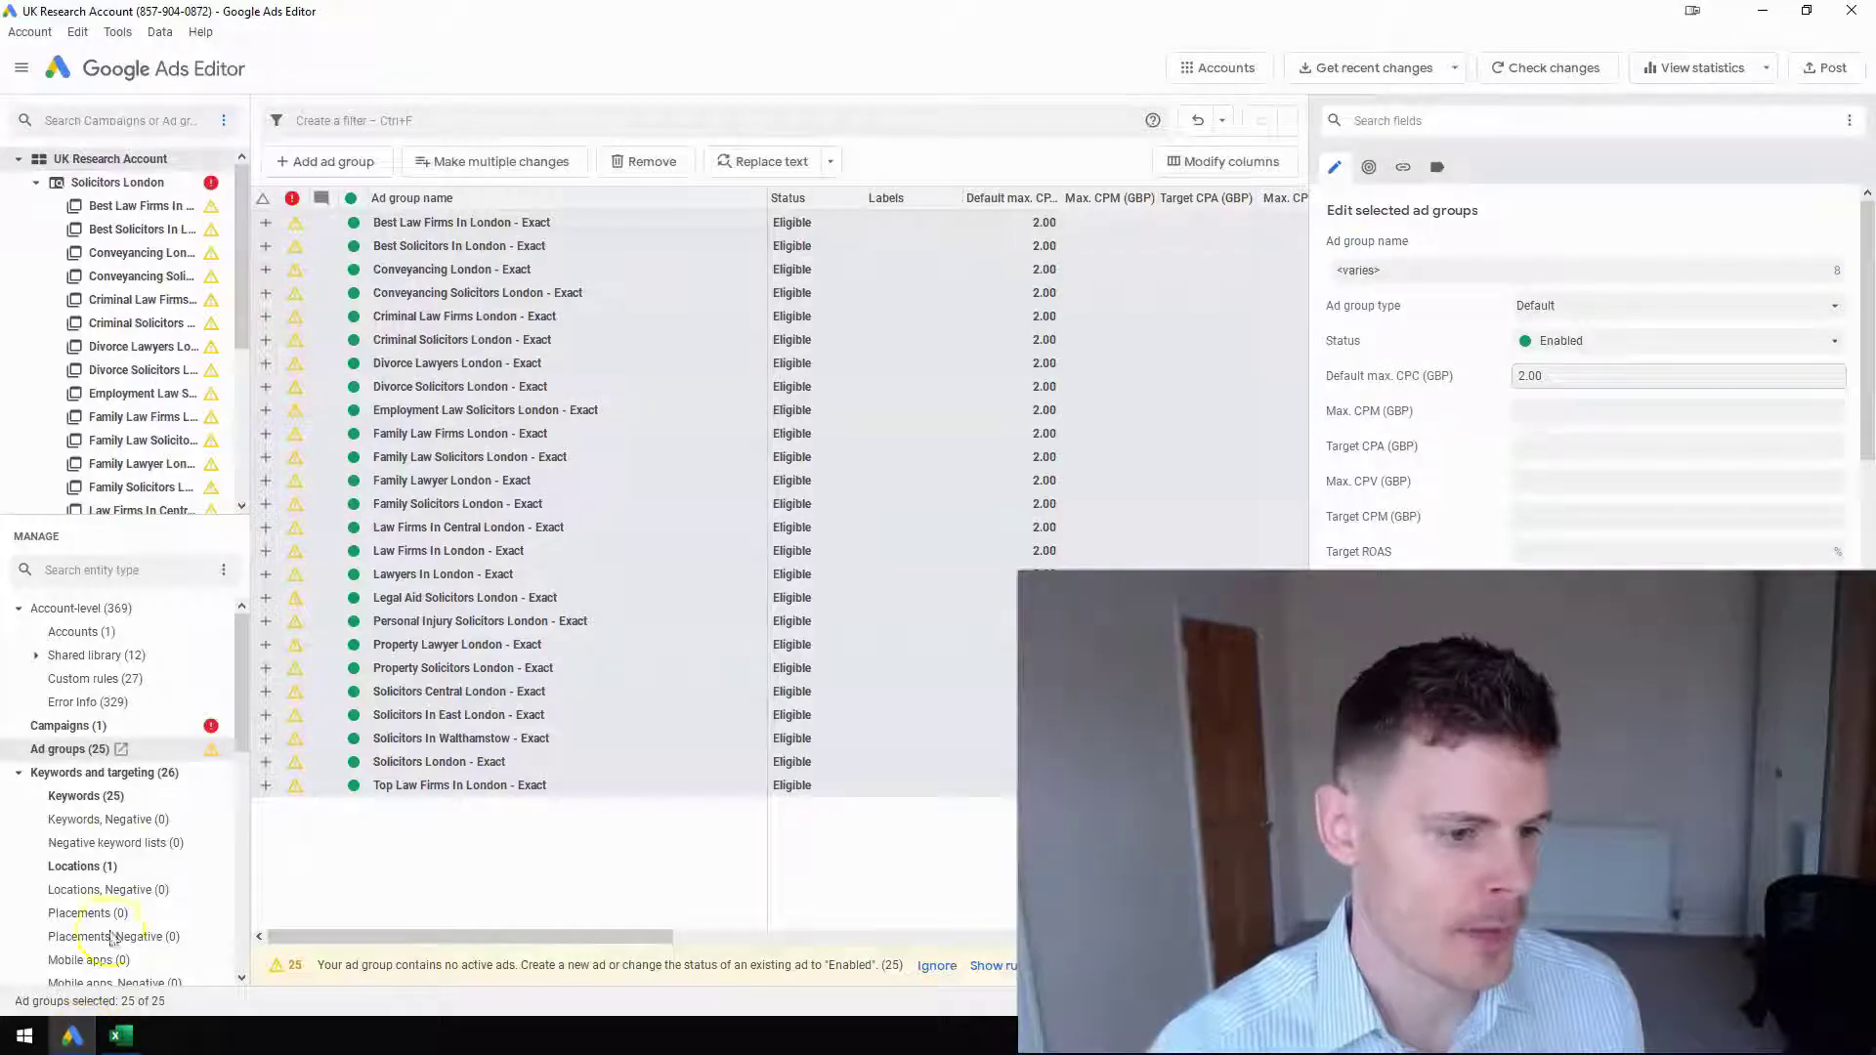
click(19, 775)
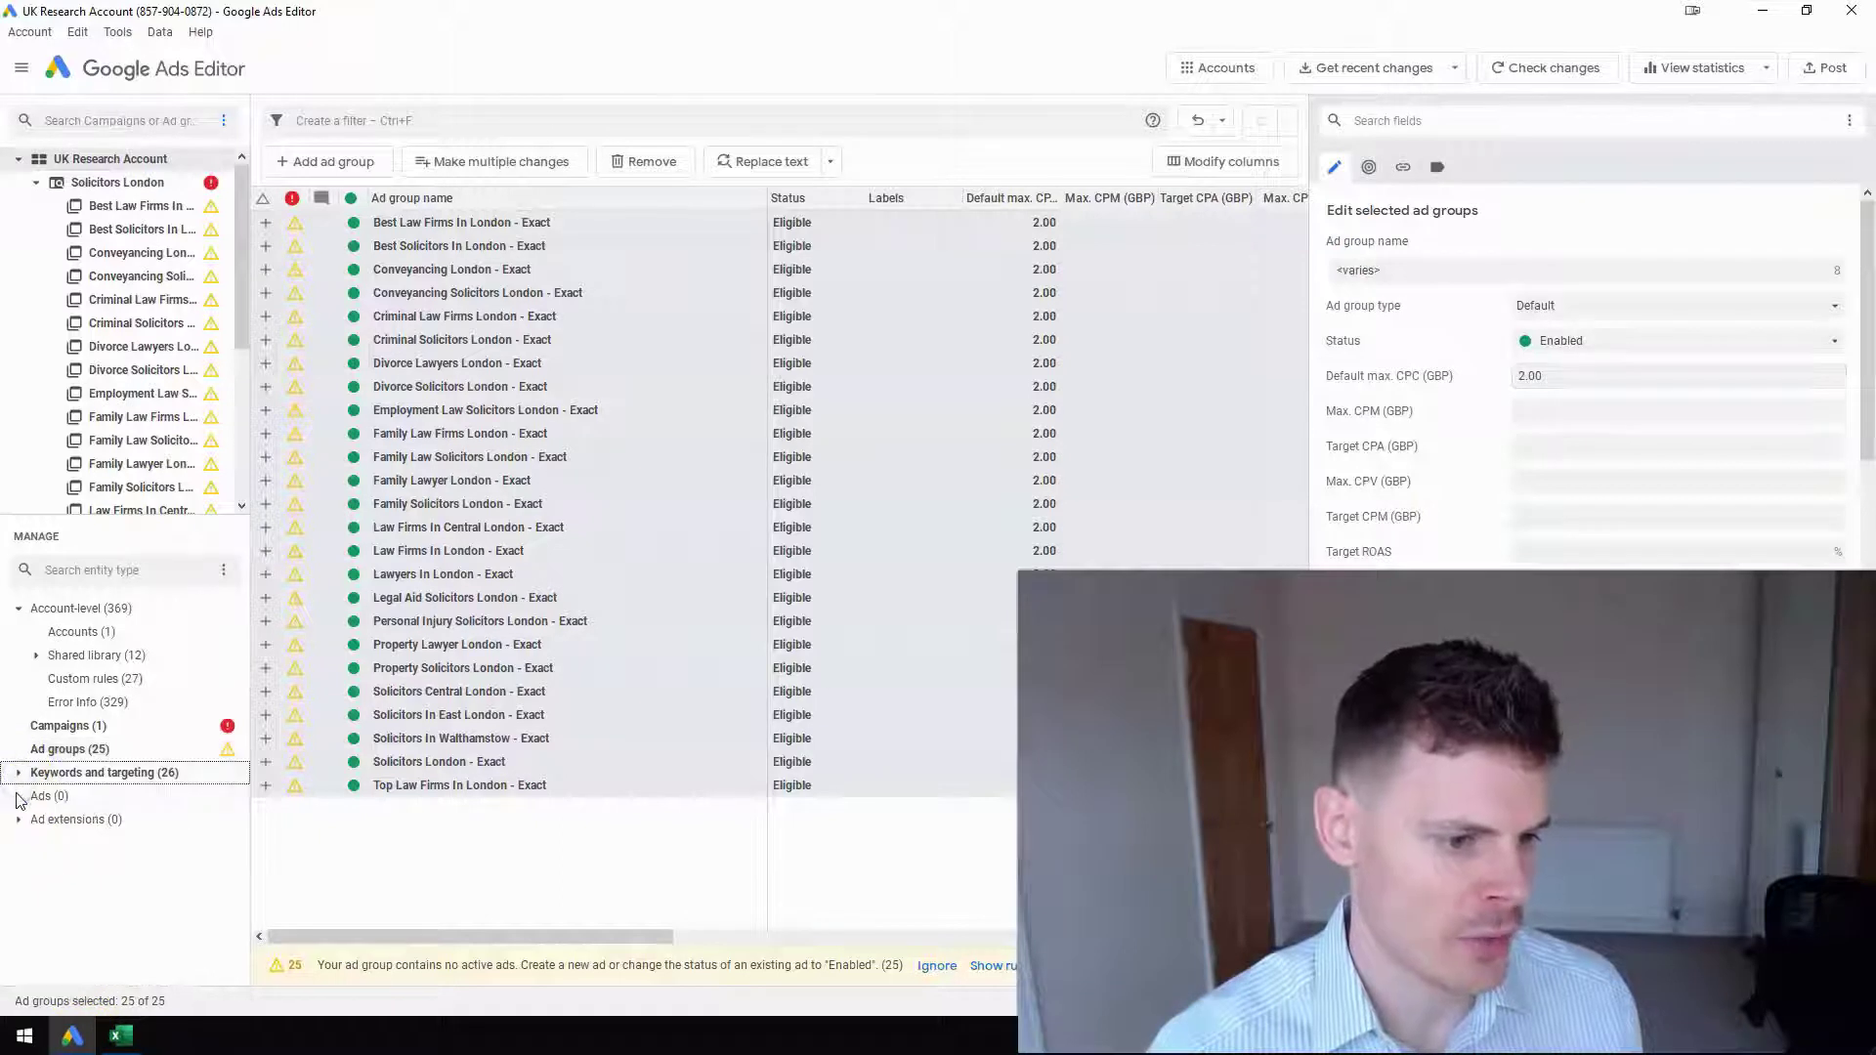
click(18, 797)
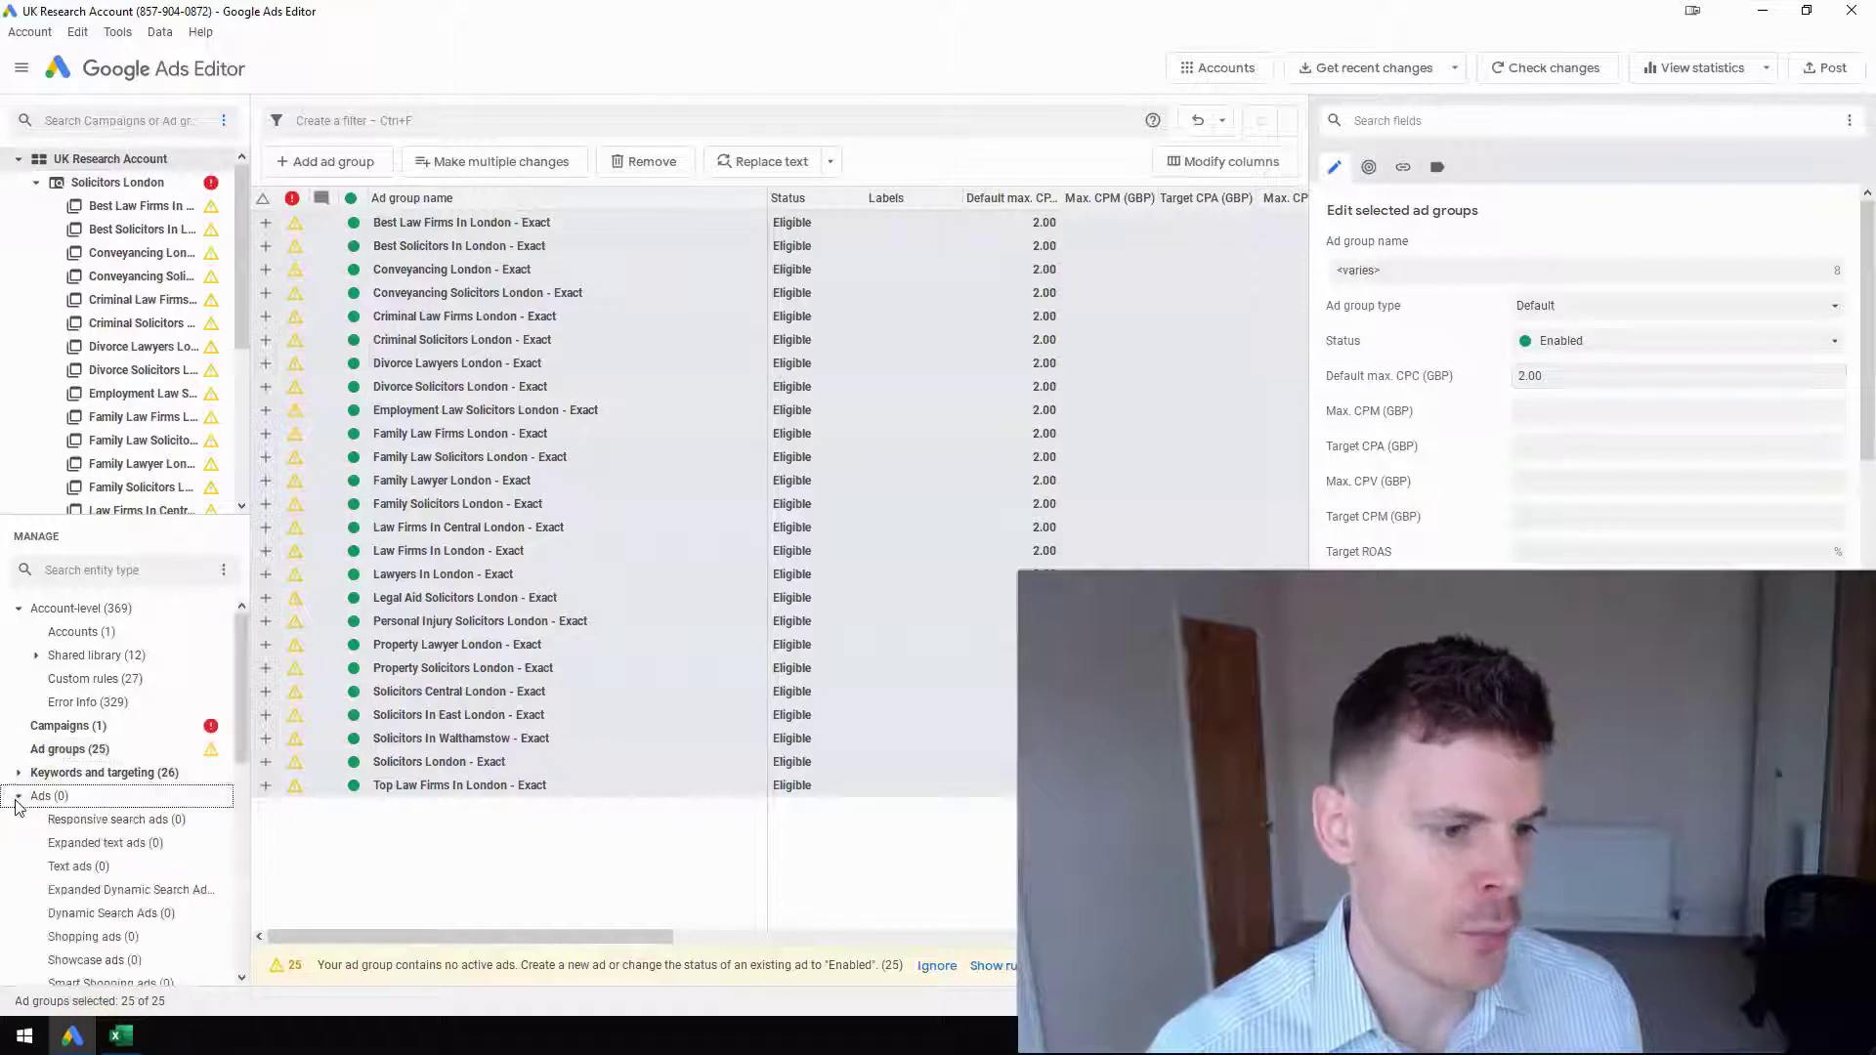
click(94, 844)
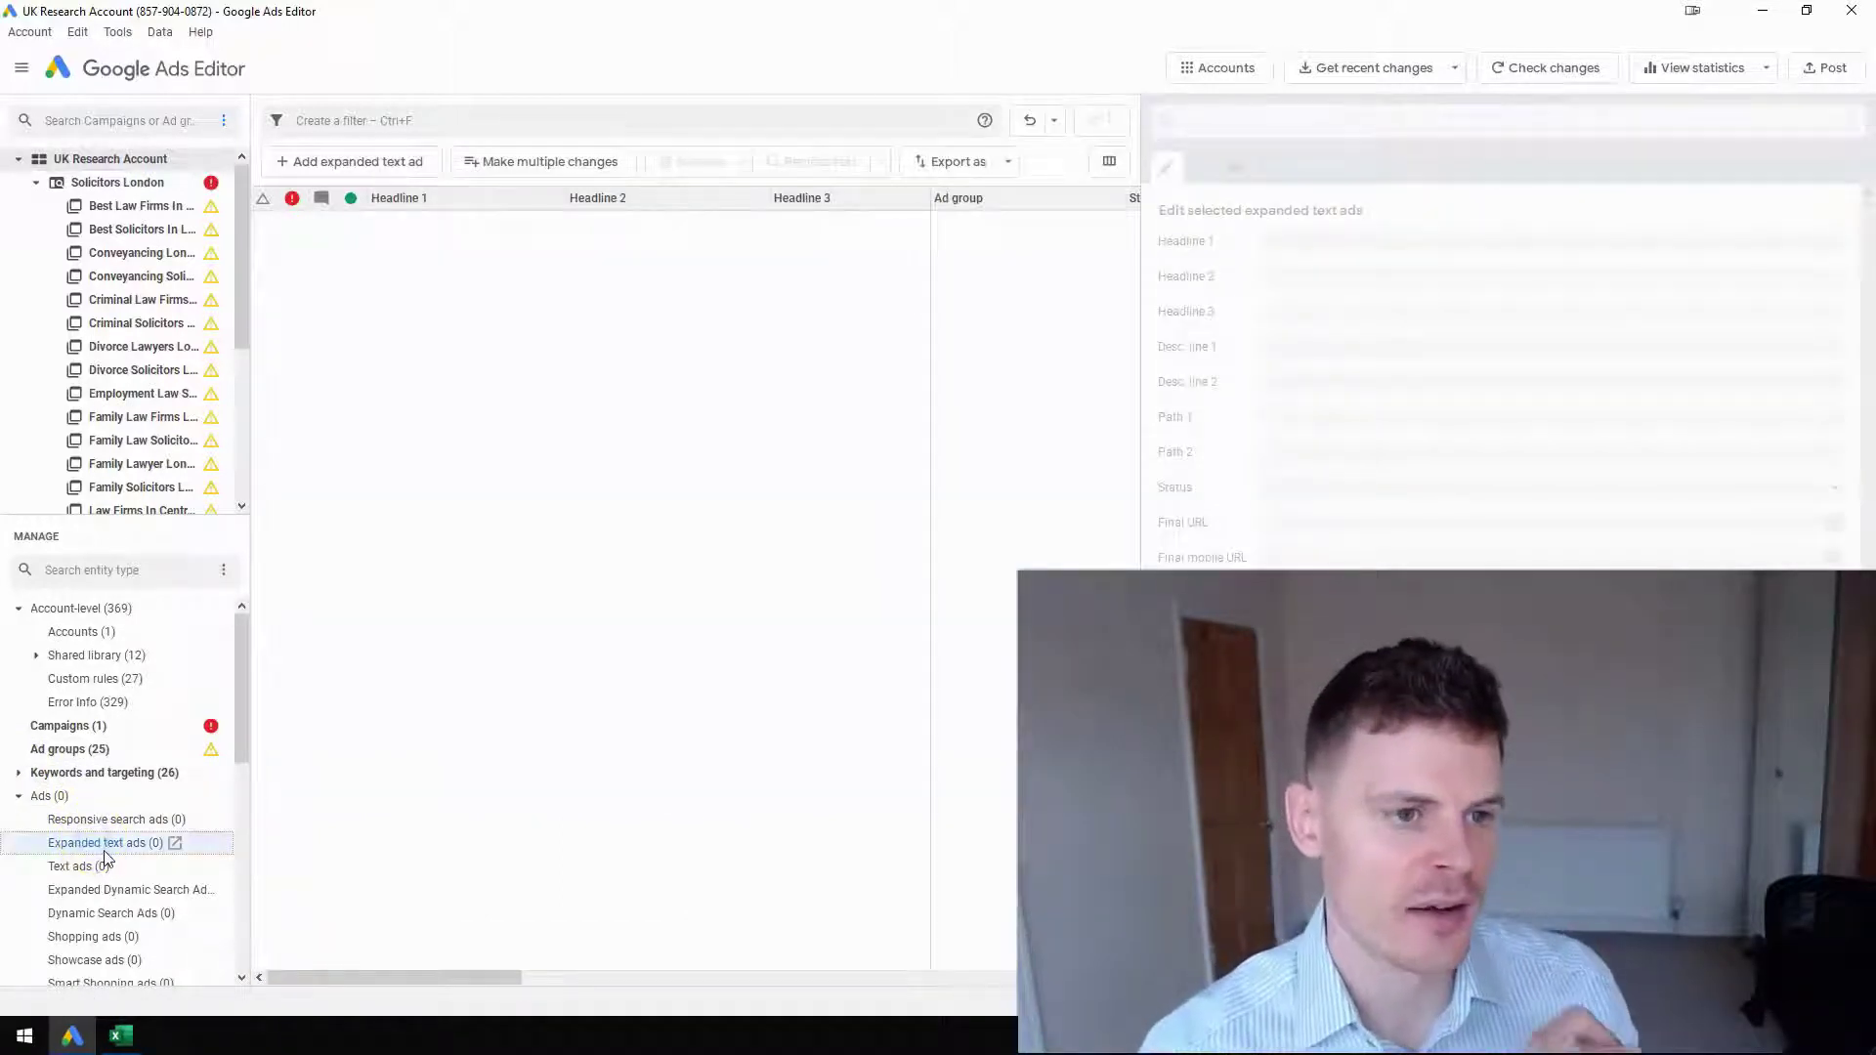
Step: Paste the ad rows into the expanded text ads bulk editor, taking campaigns and ad groups from the data, and process them
click(507, 166)
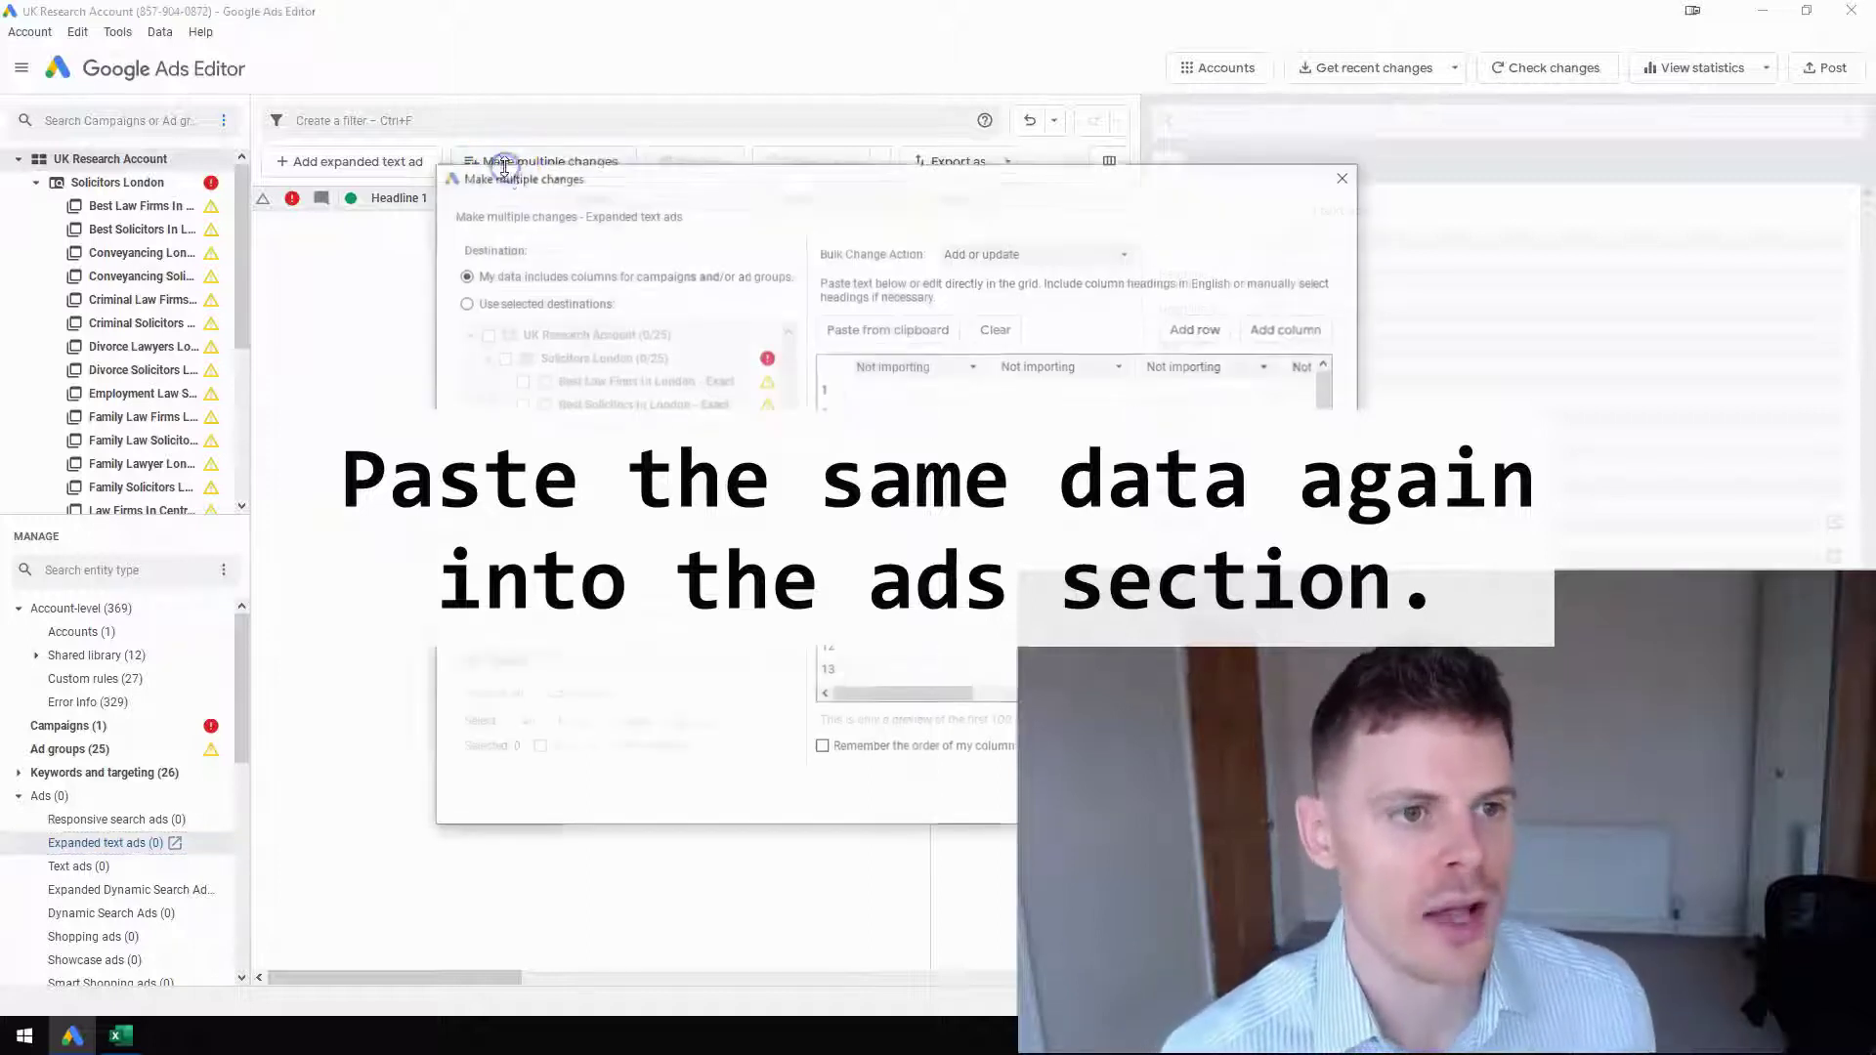
click(914, 396)
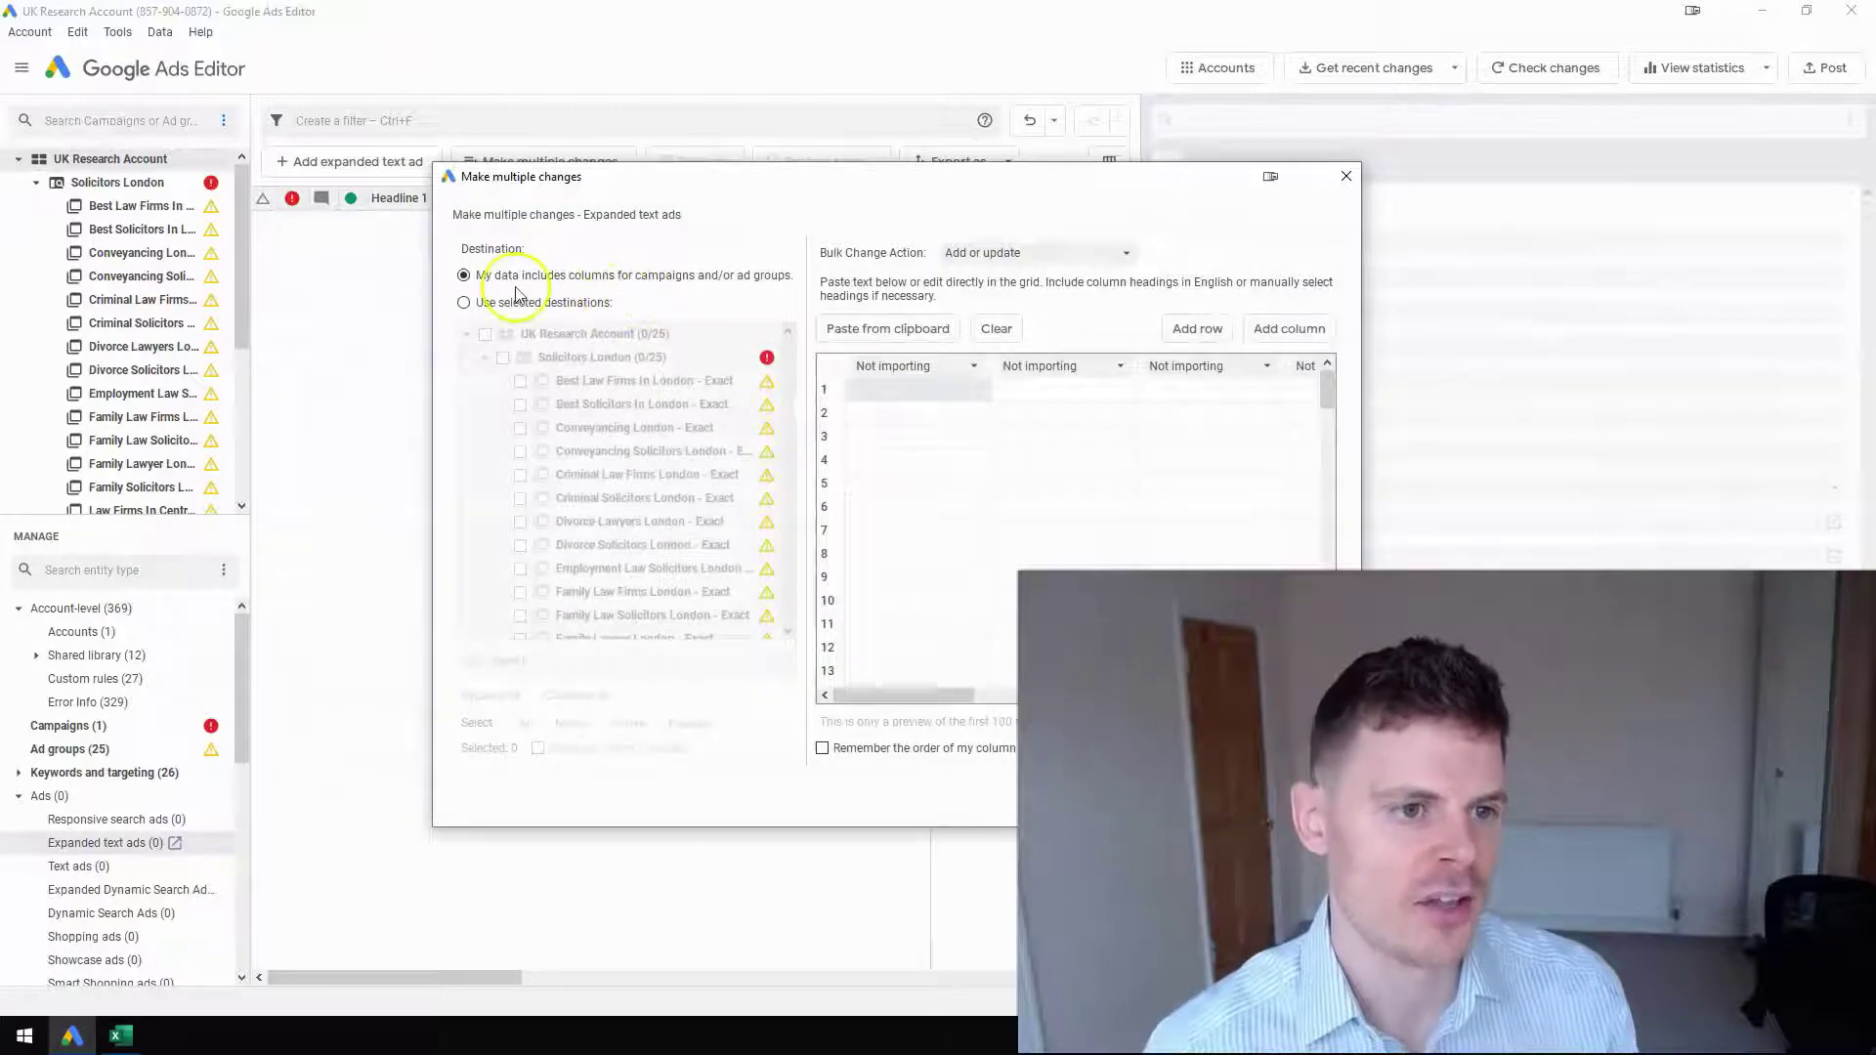
drag(554, 176, 545, 194)
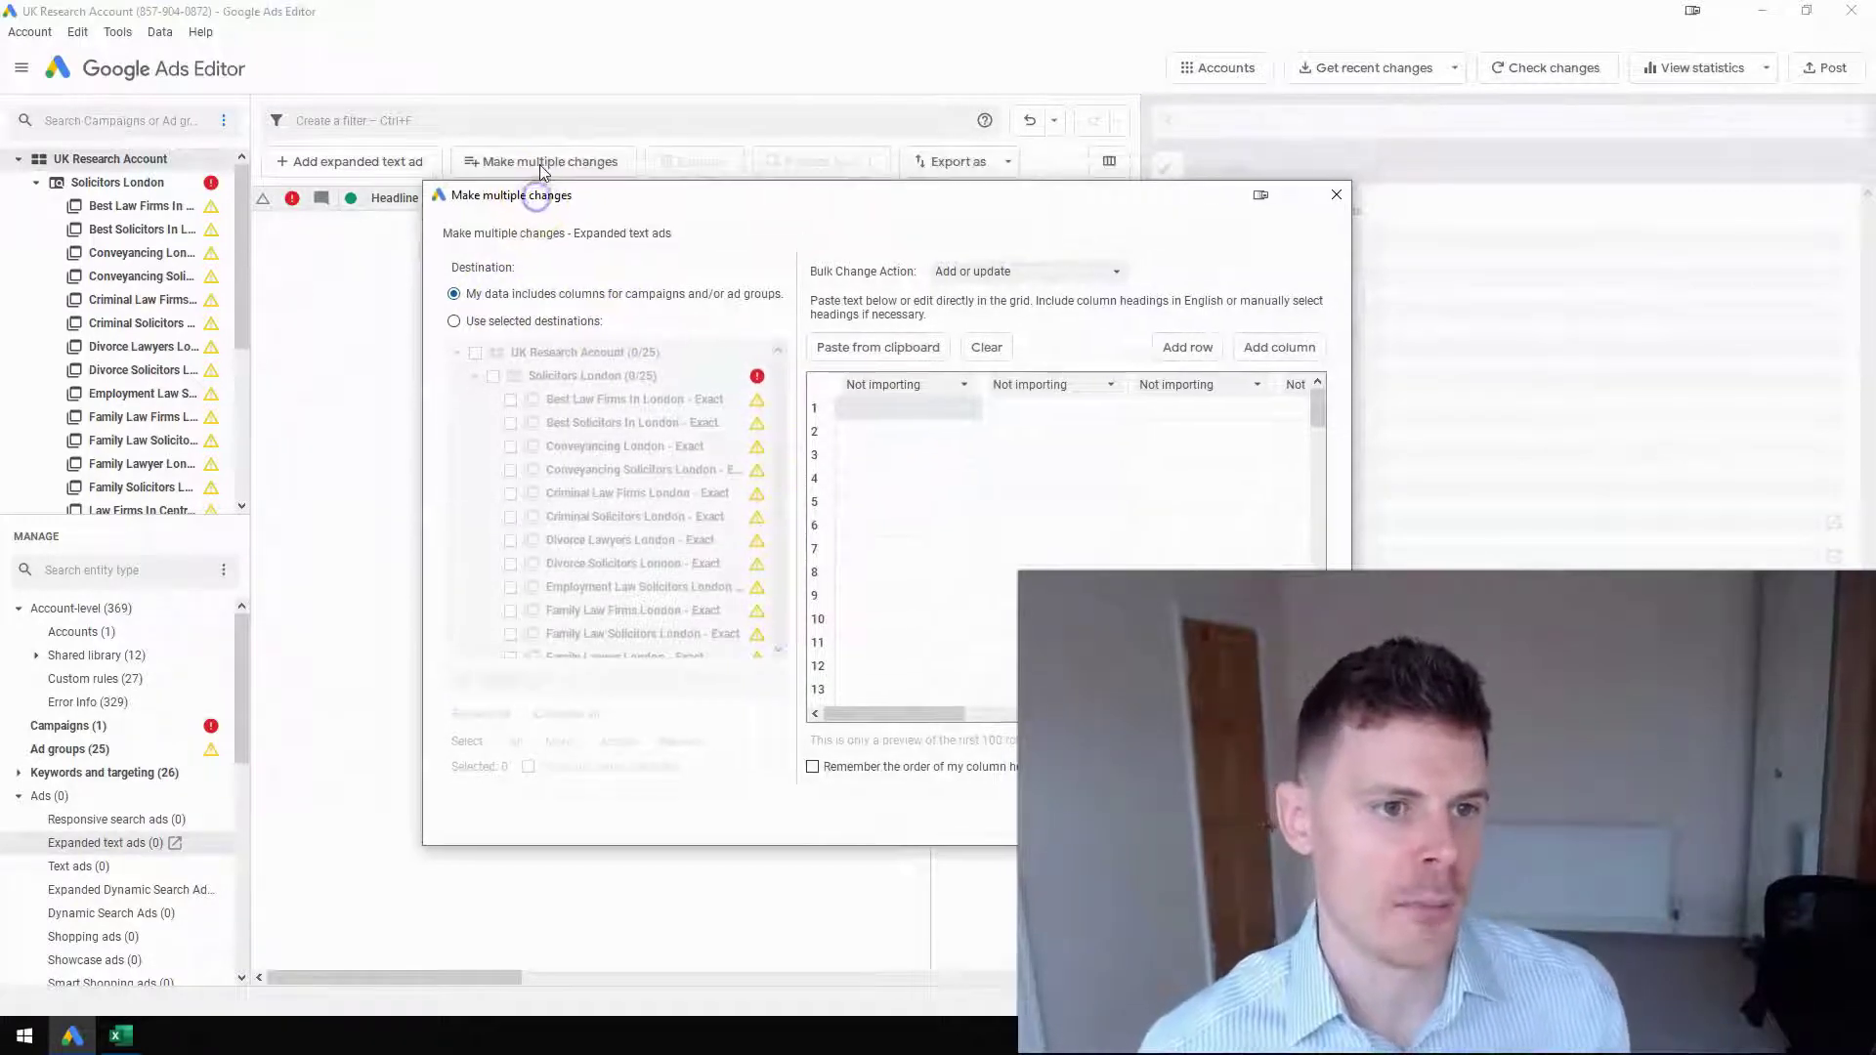
click(497, 299)
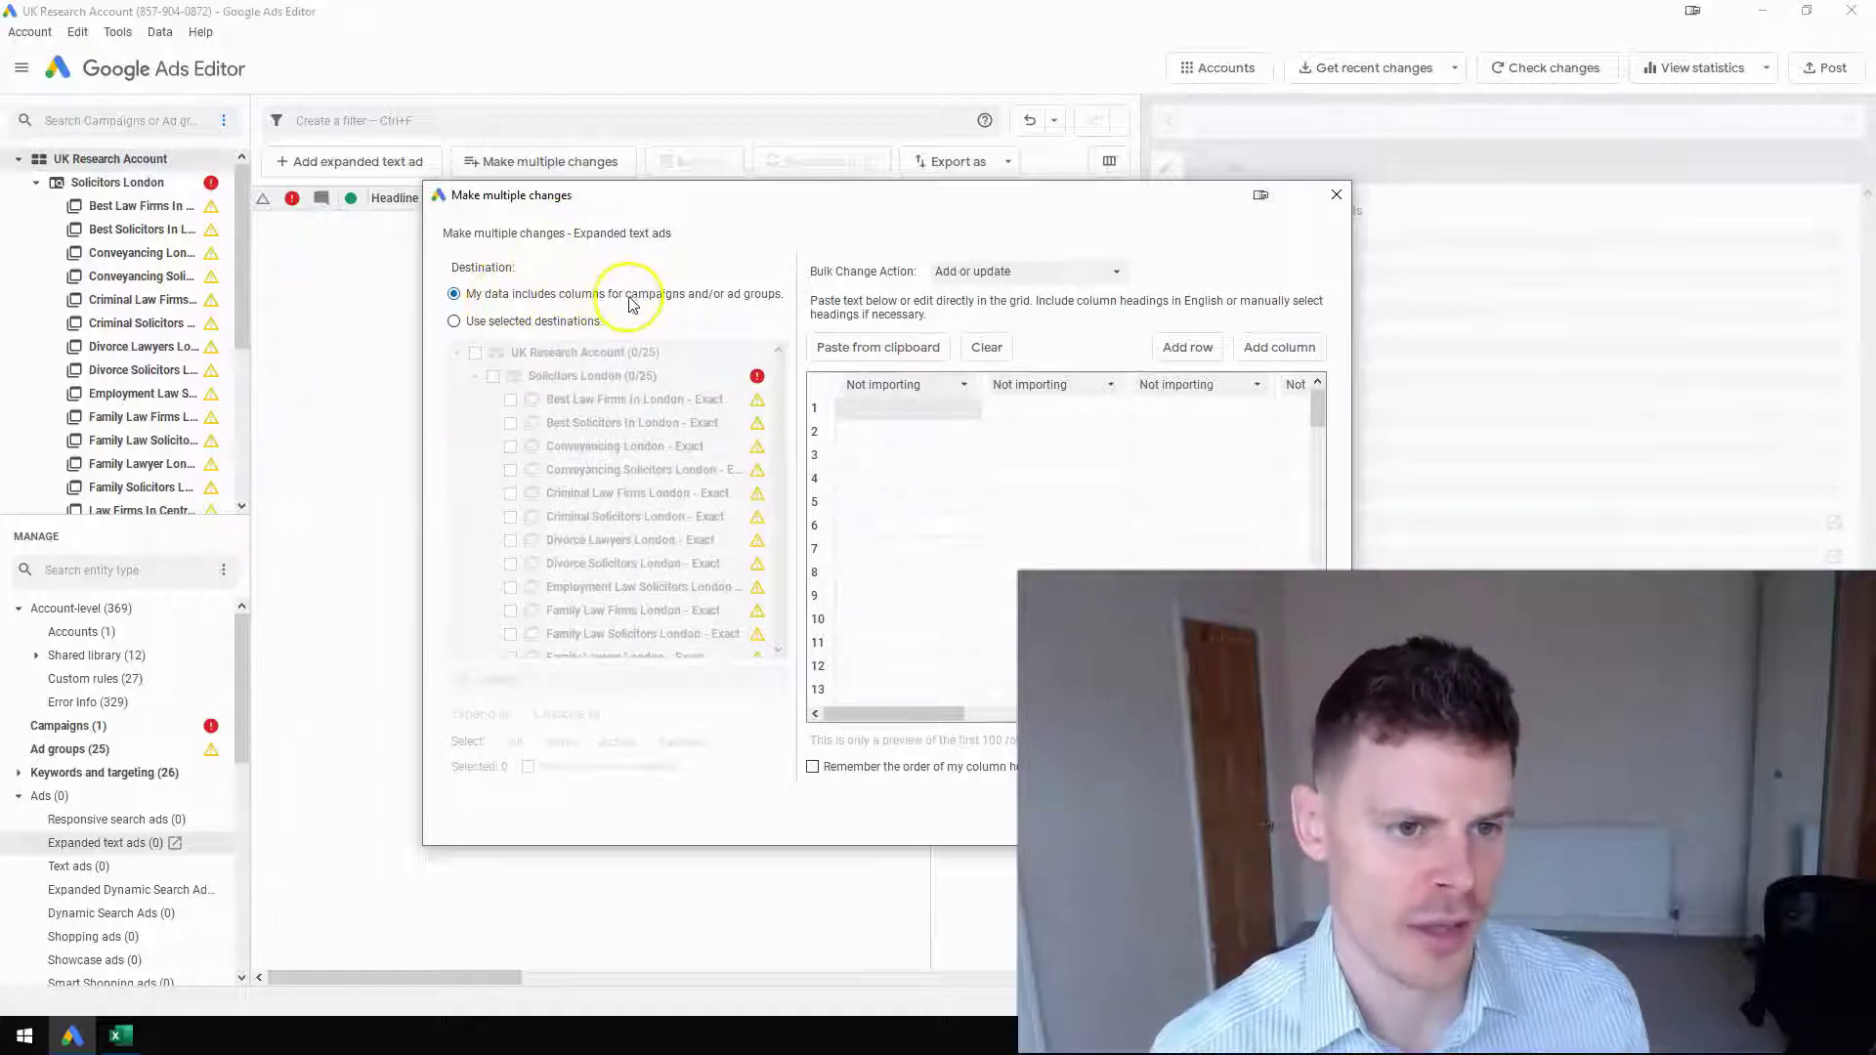
click(904, 411)
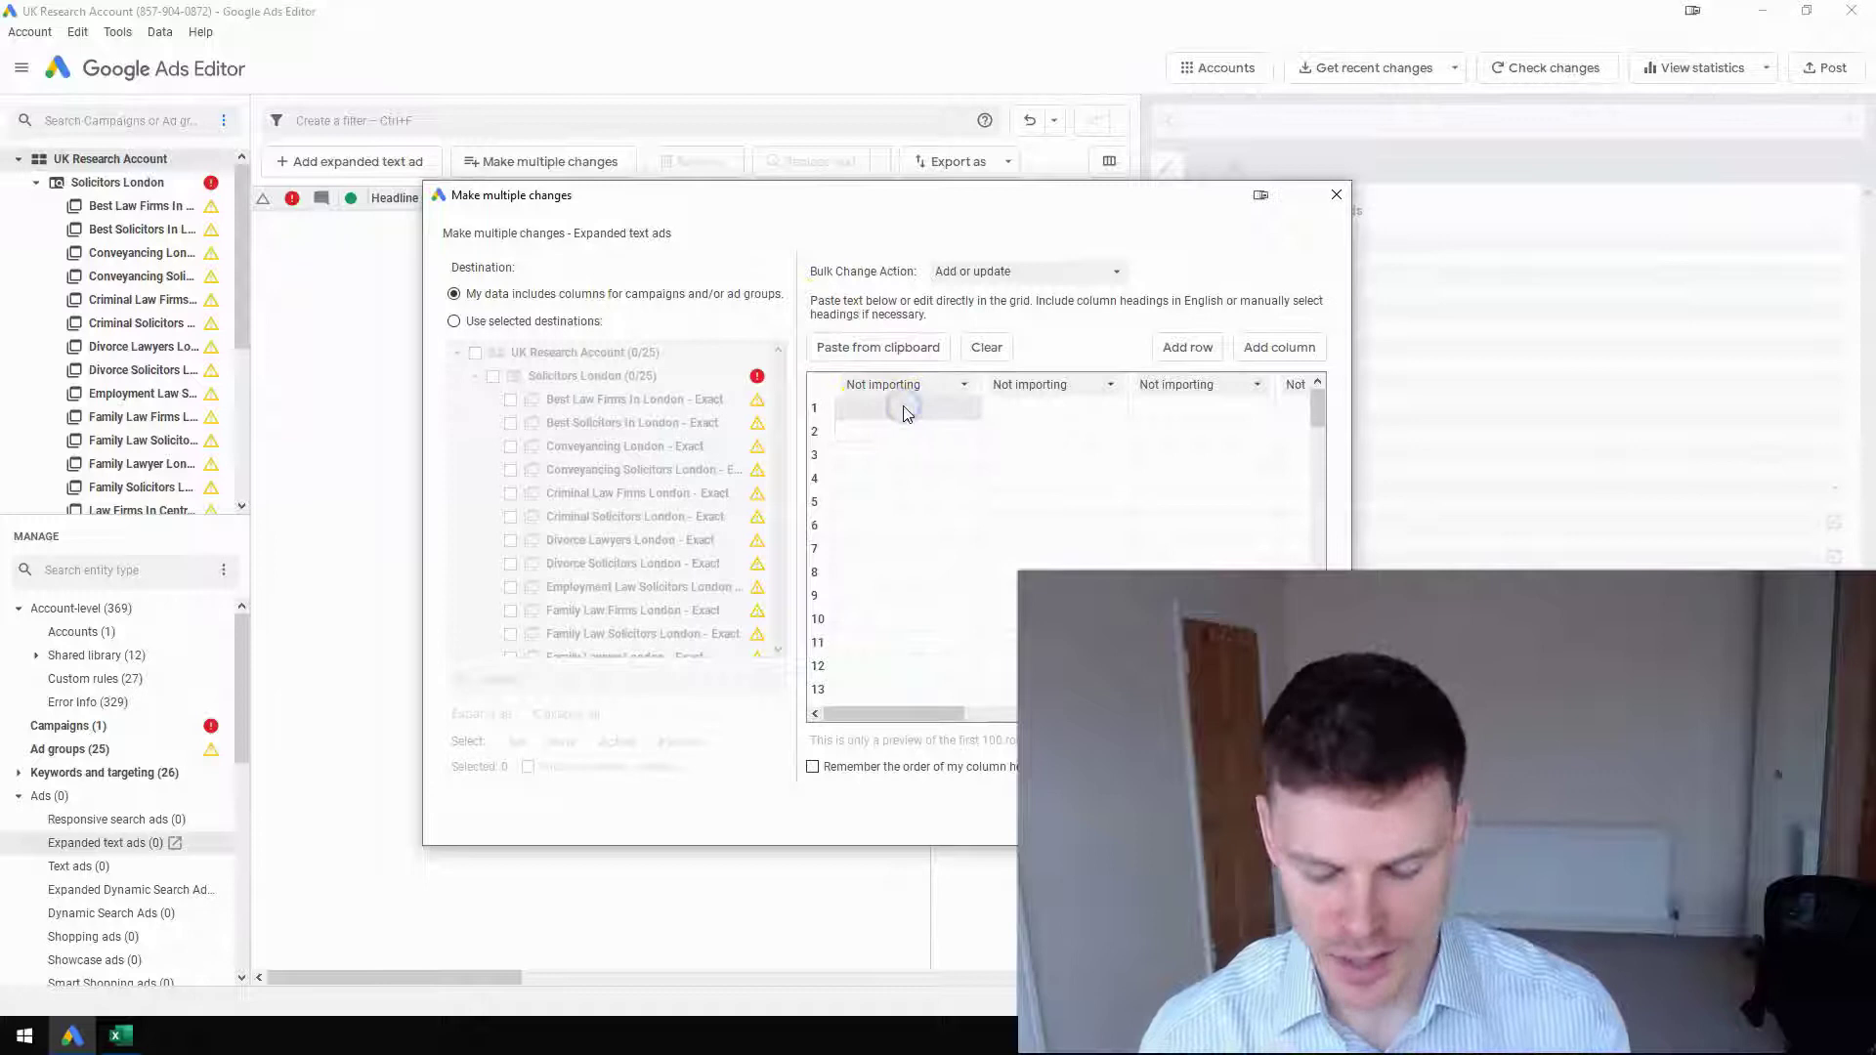
key(ctrl+v)
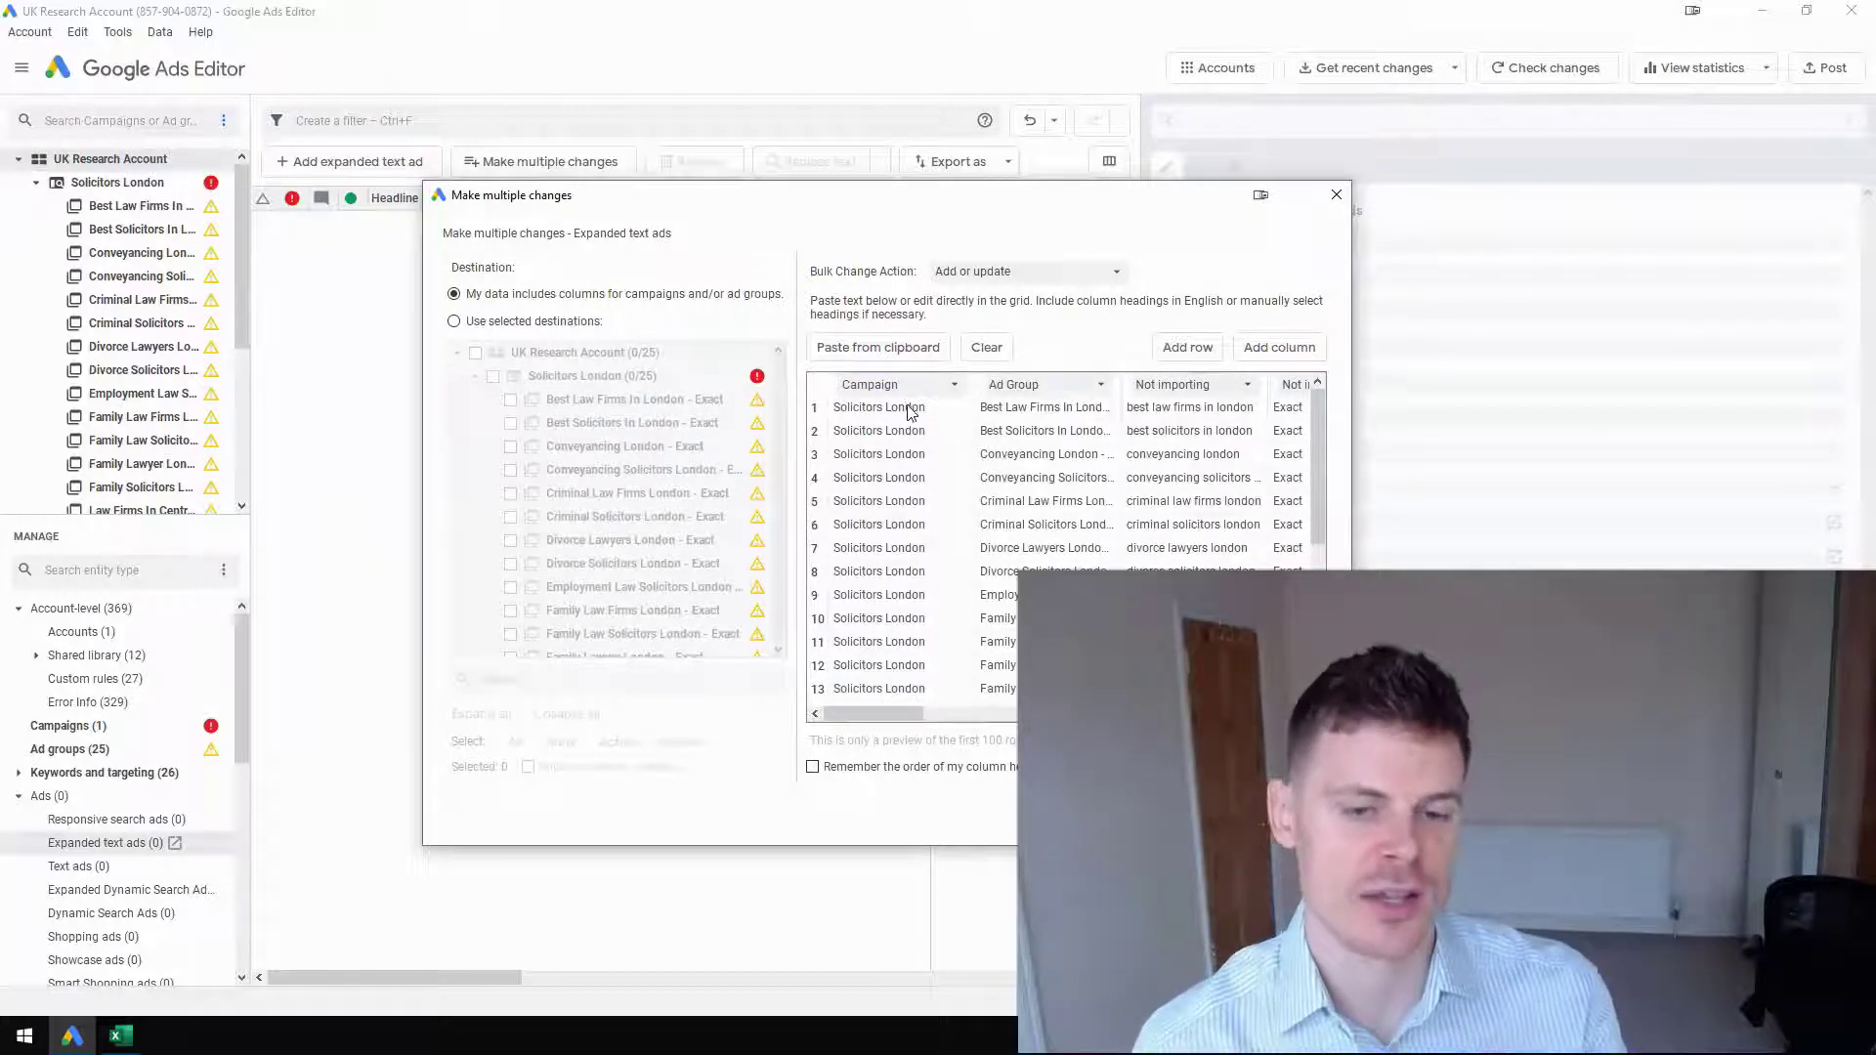
click(1217, 816)
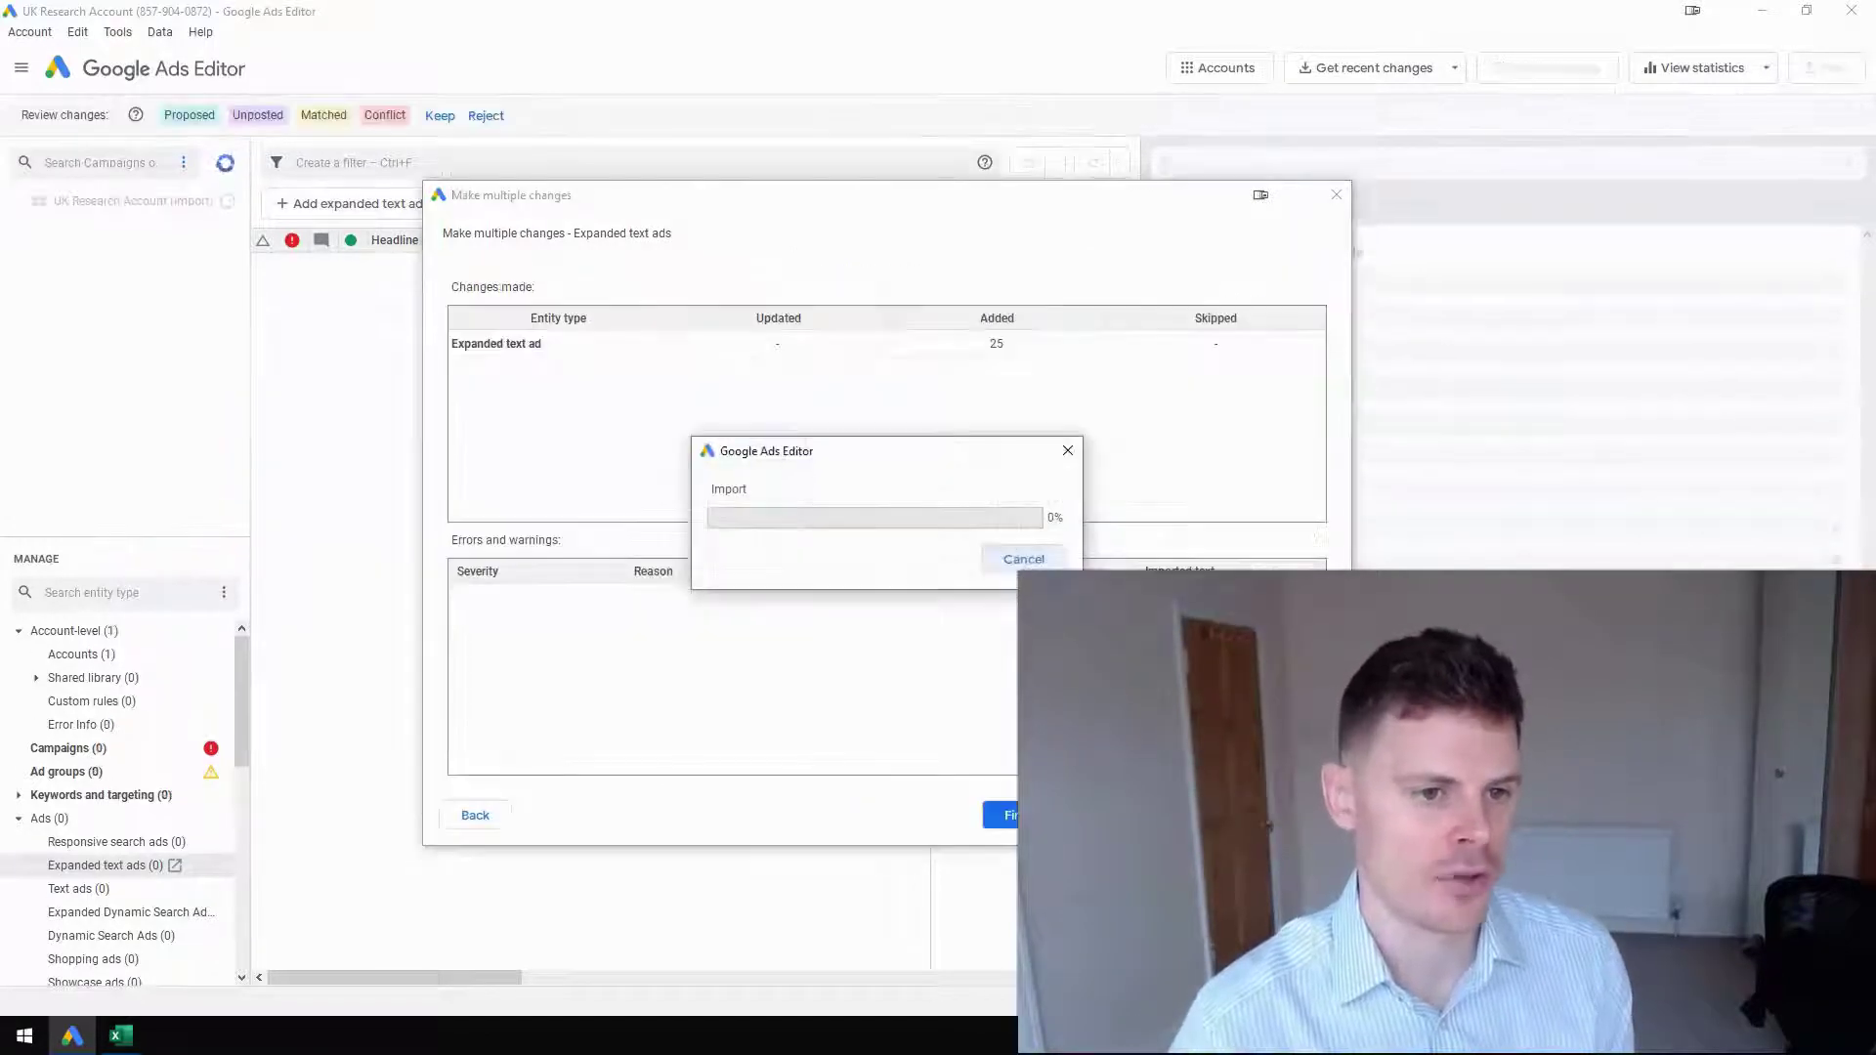
Step: Finish the bulk change and keep the 25 new expanded text ads
click(1038, 332)
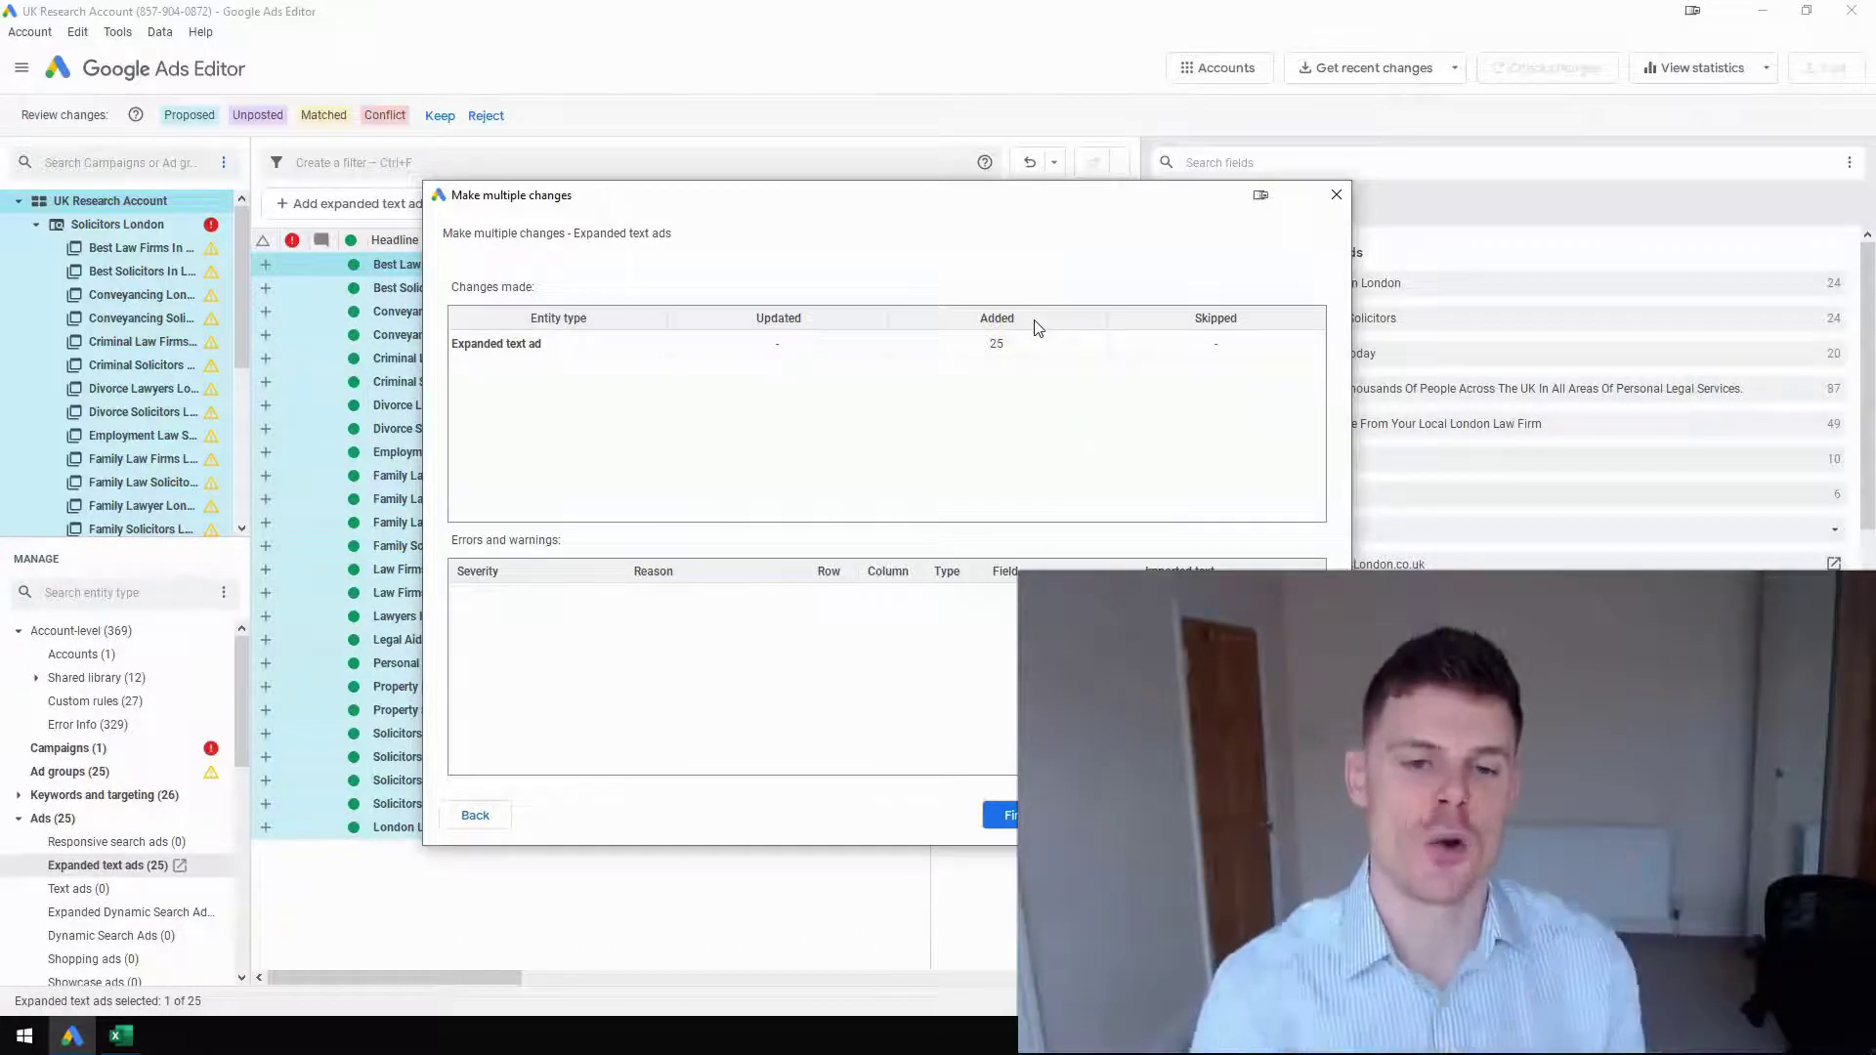
click(1180, 571)
click(1007, 816)
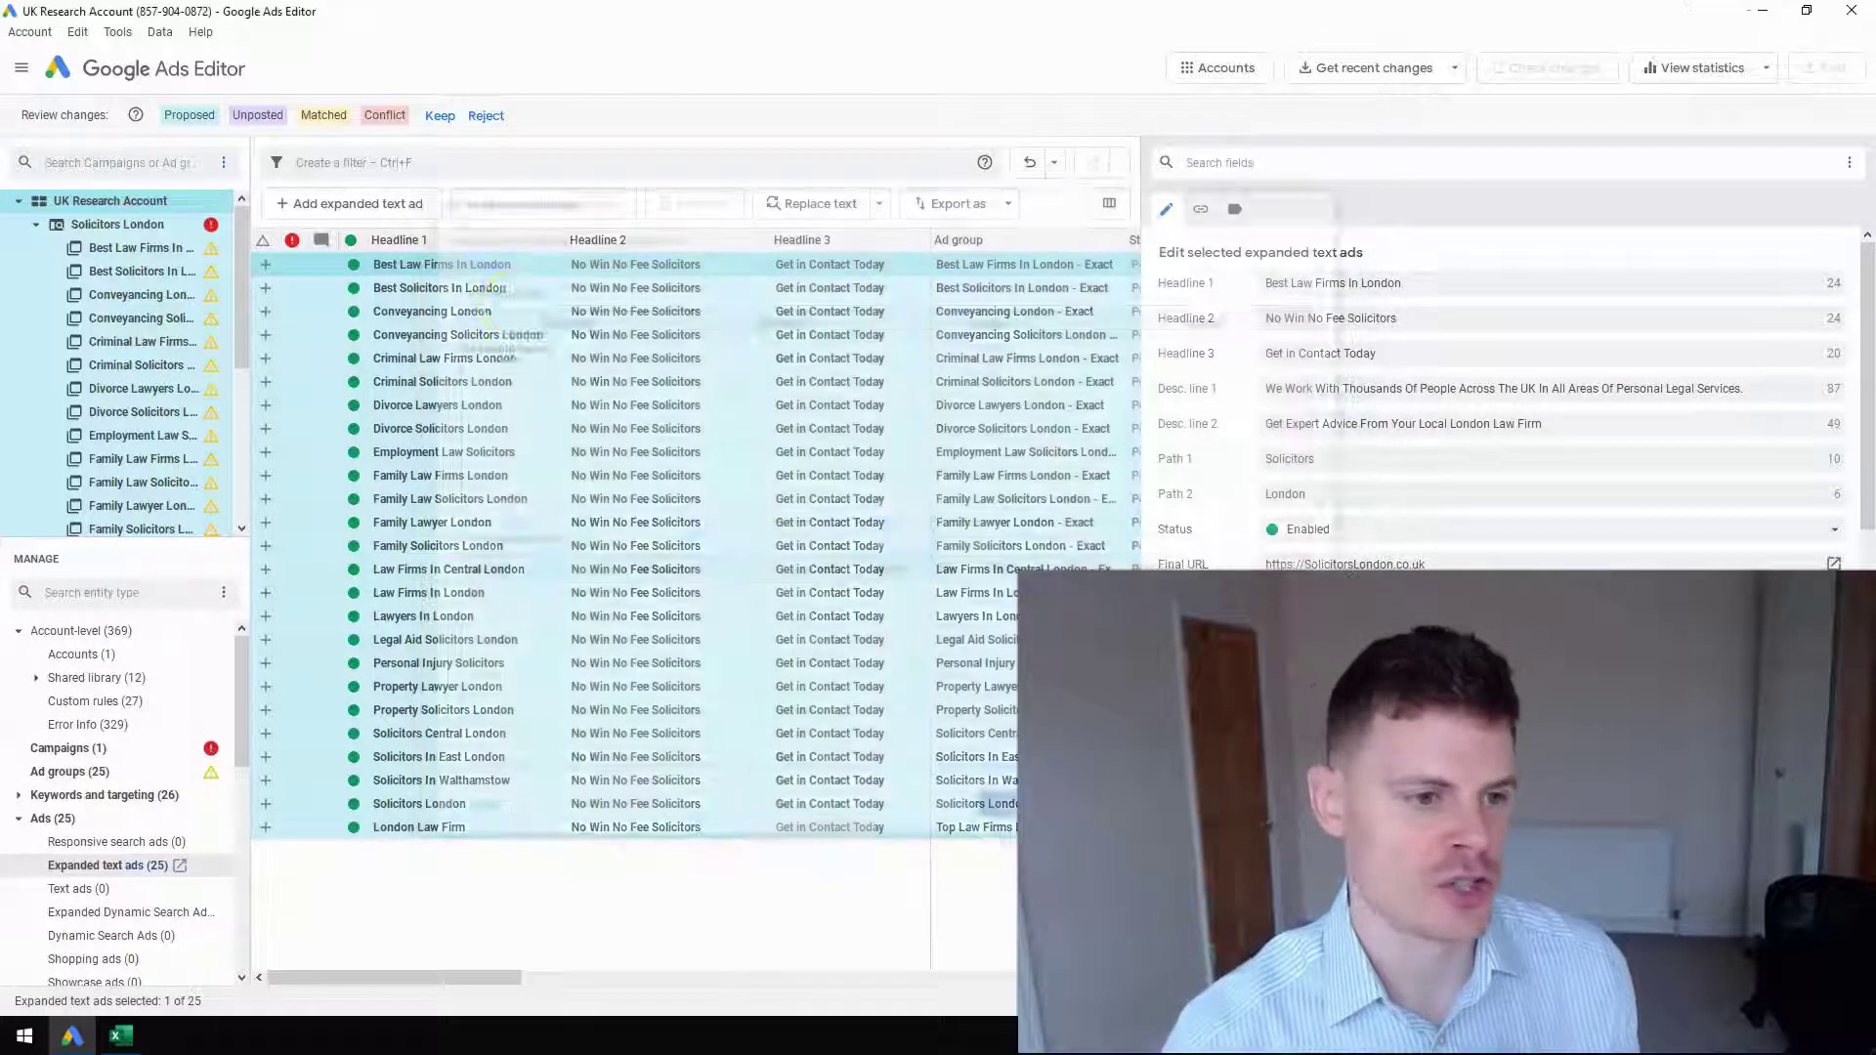
click(440, 117)
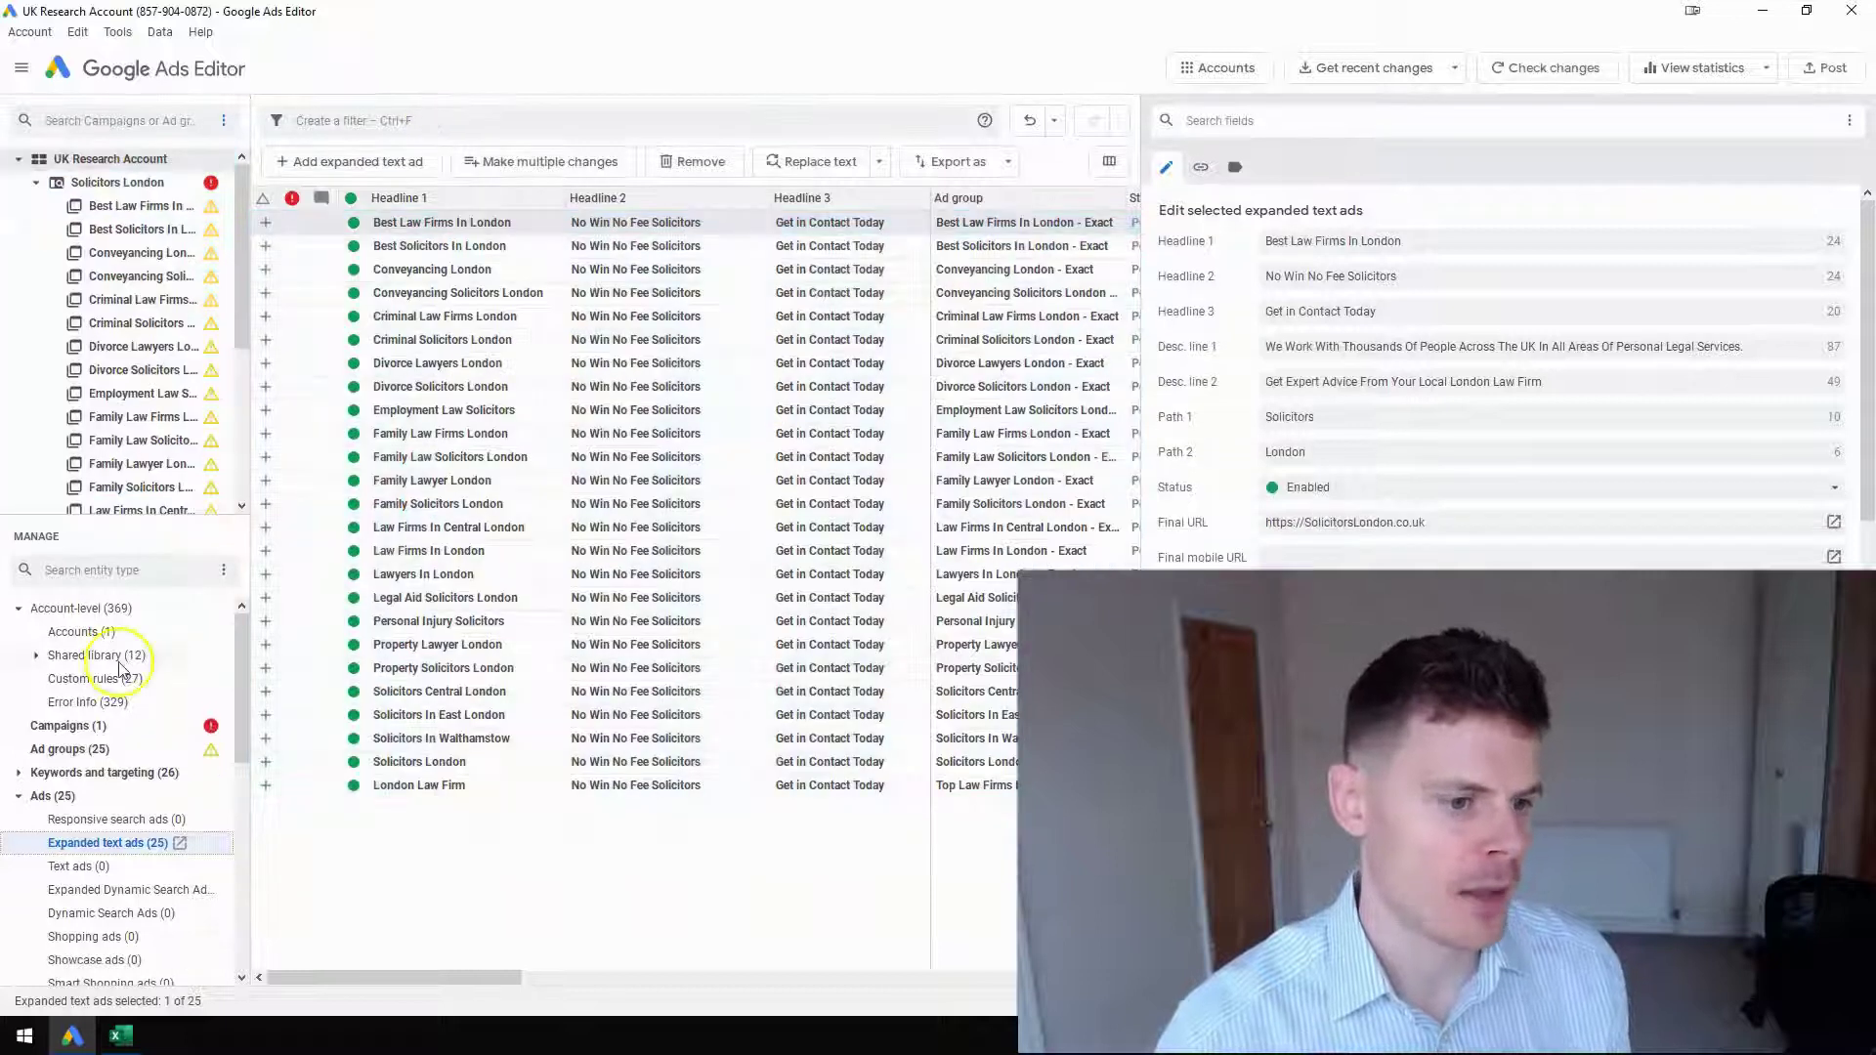
click(65, 728)
Step: Enter 100.00 GBP as the Solicitors London campaign's daily budget
click(1529, 334)
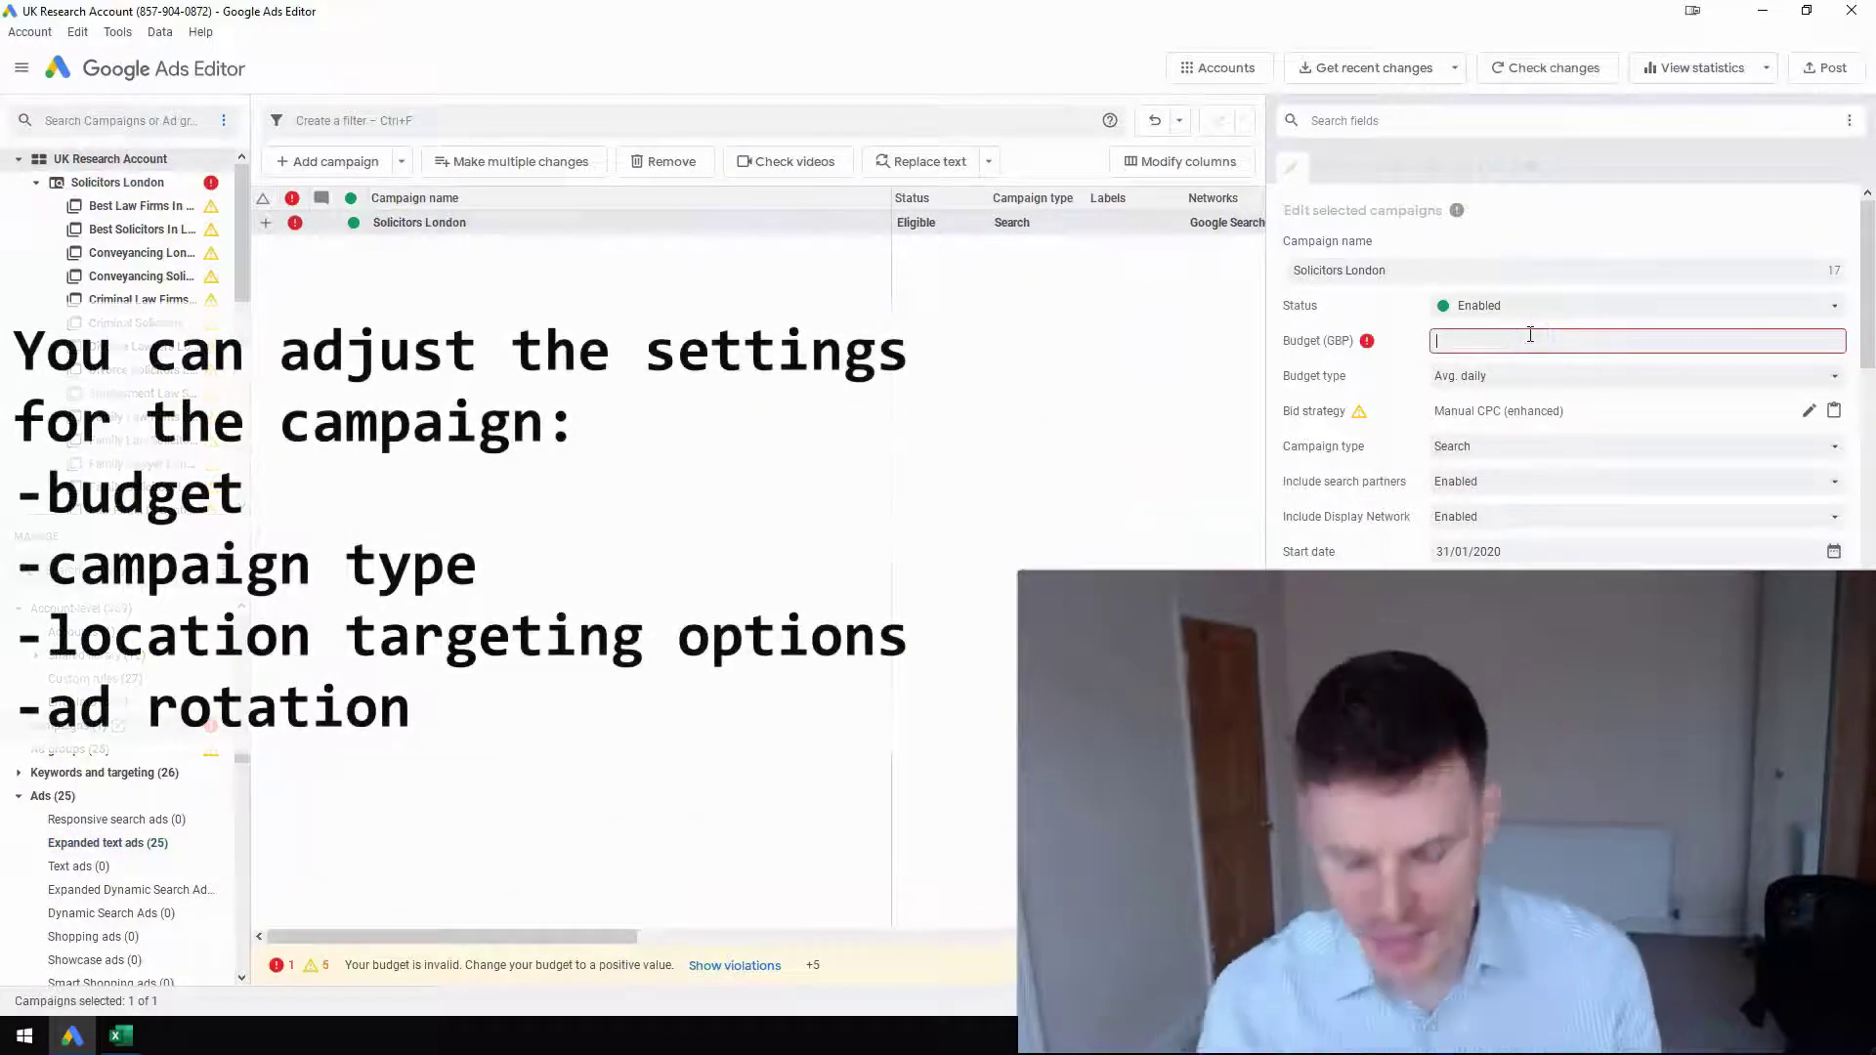
text(10)
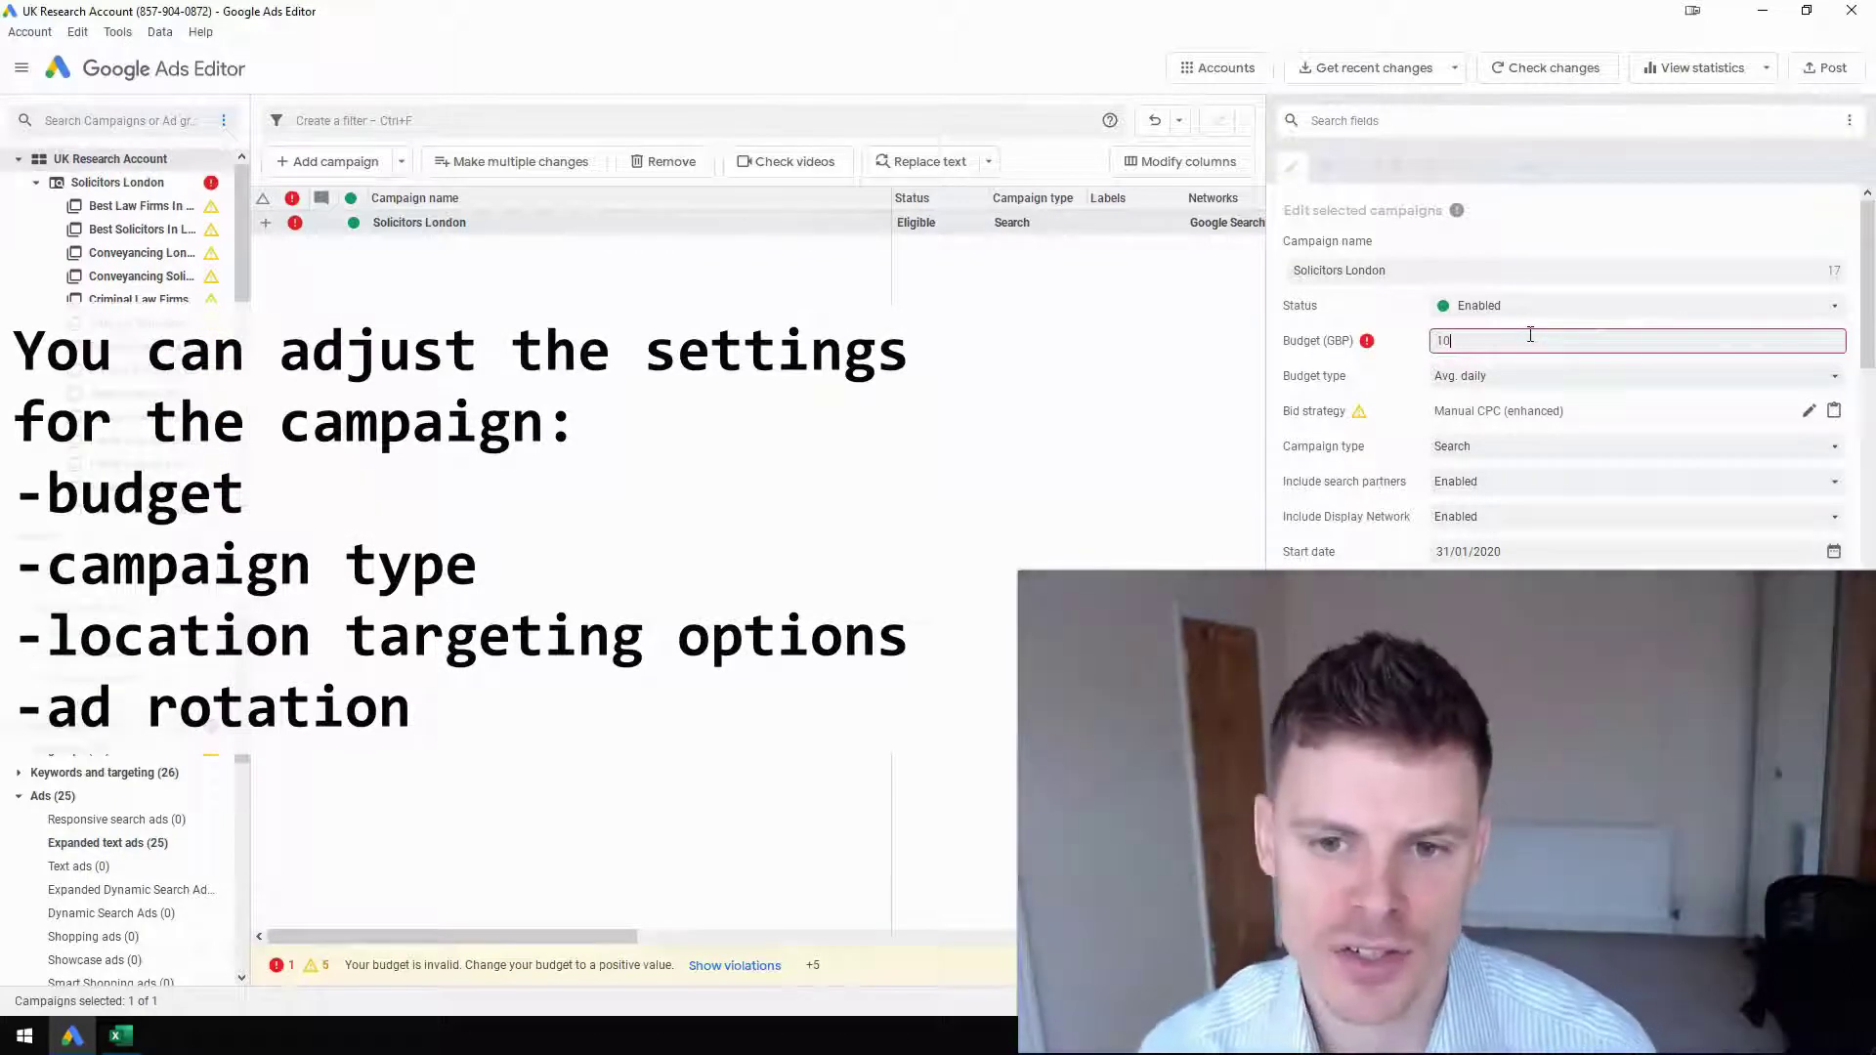
text(0.00)
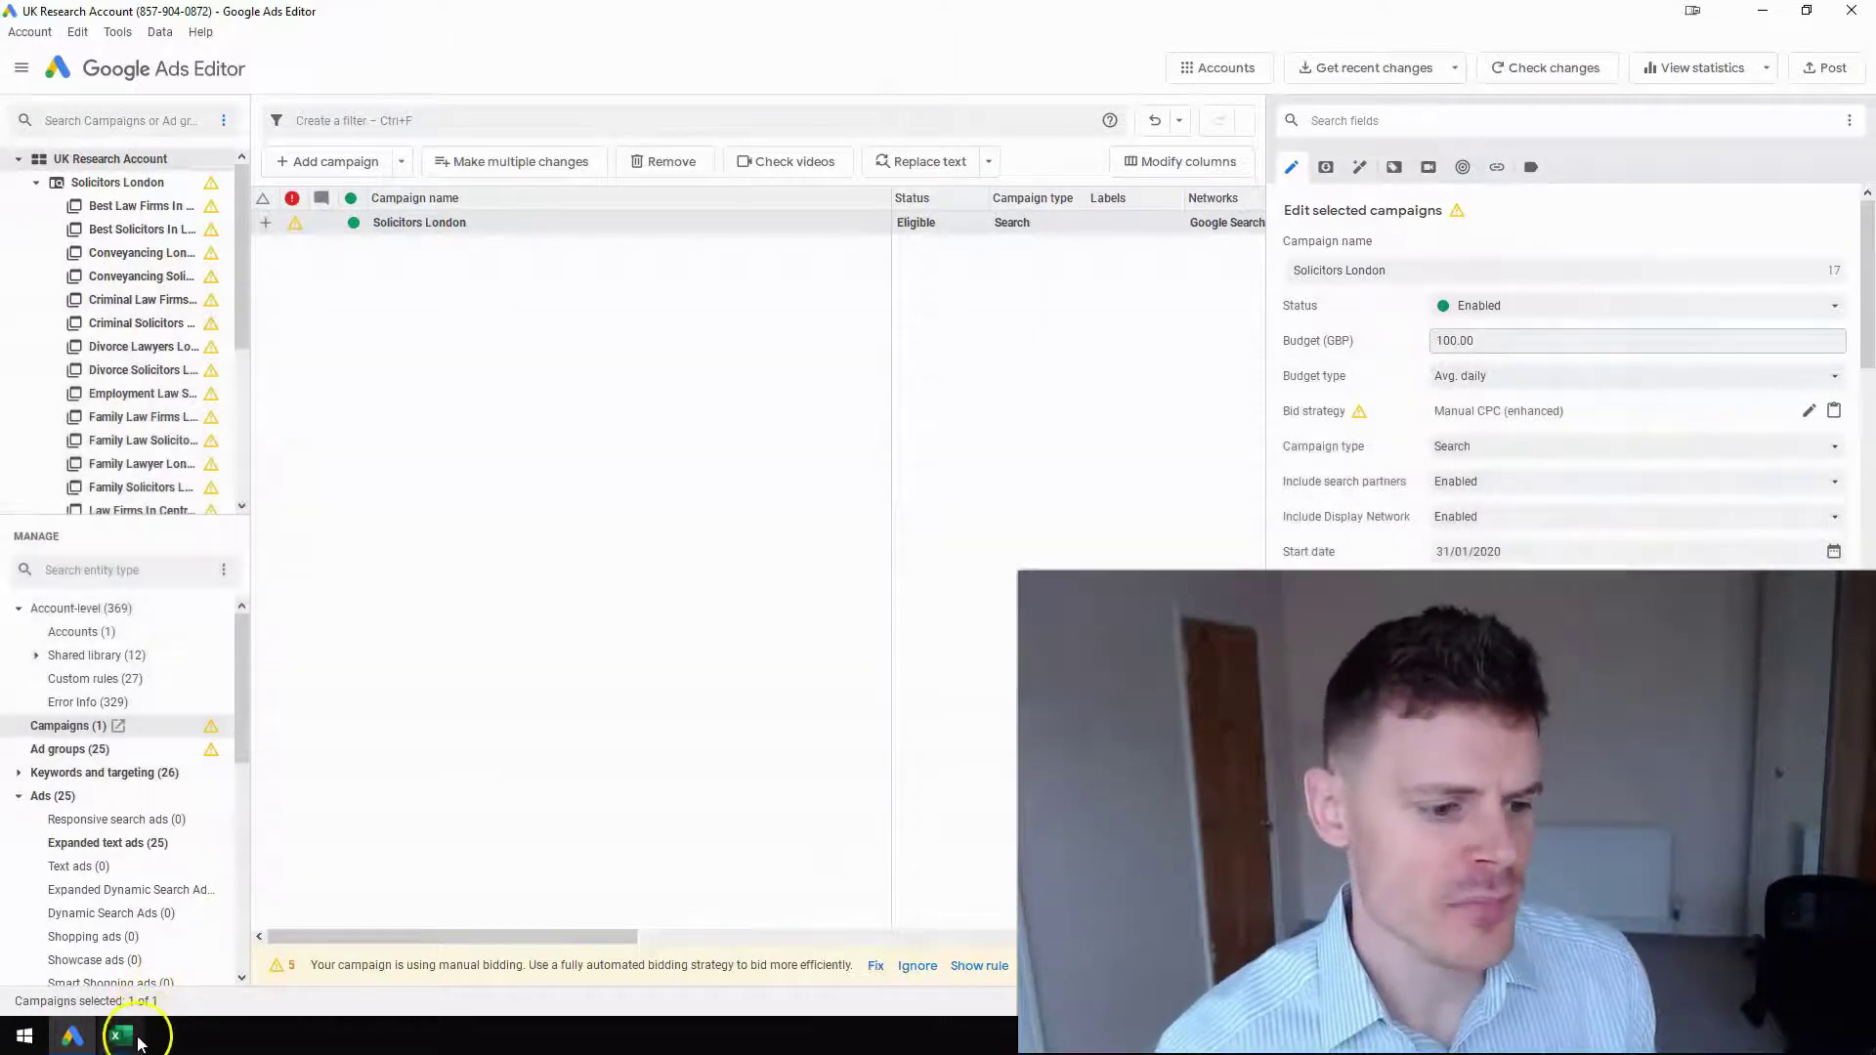
click(120, 1036)
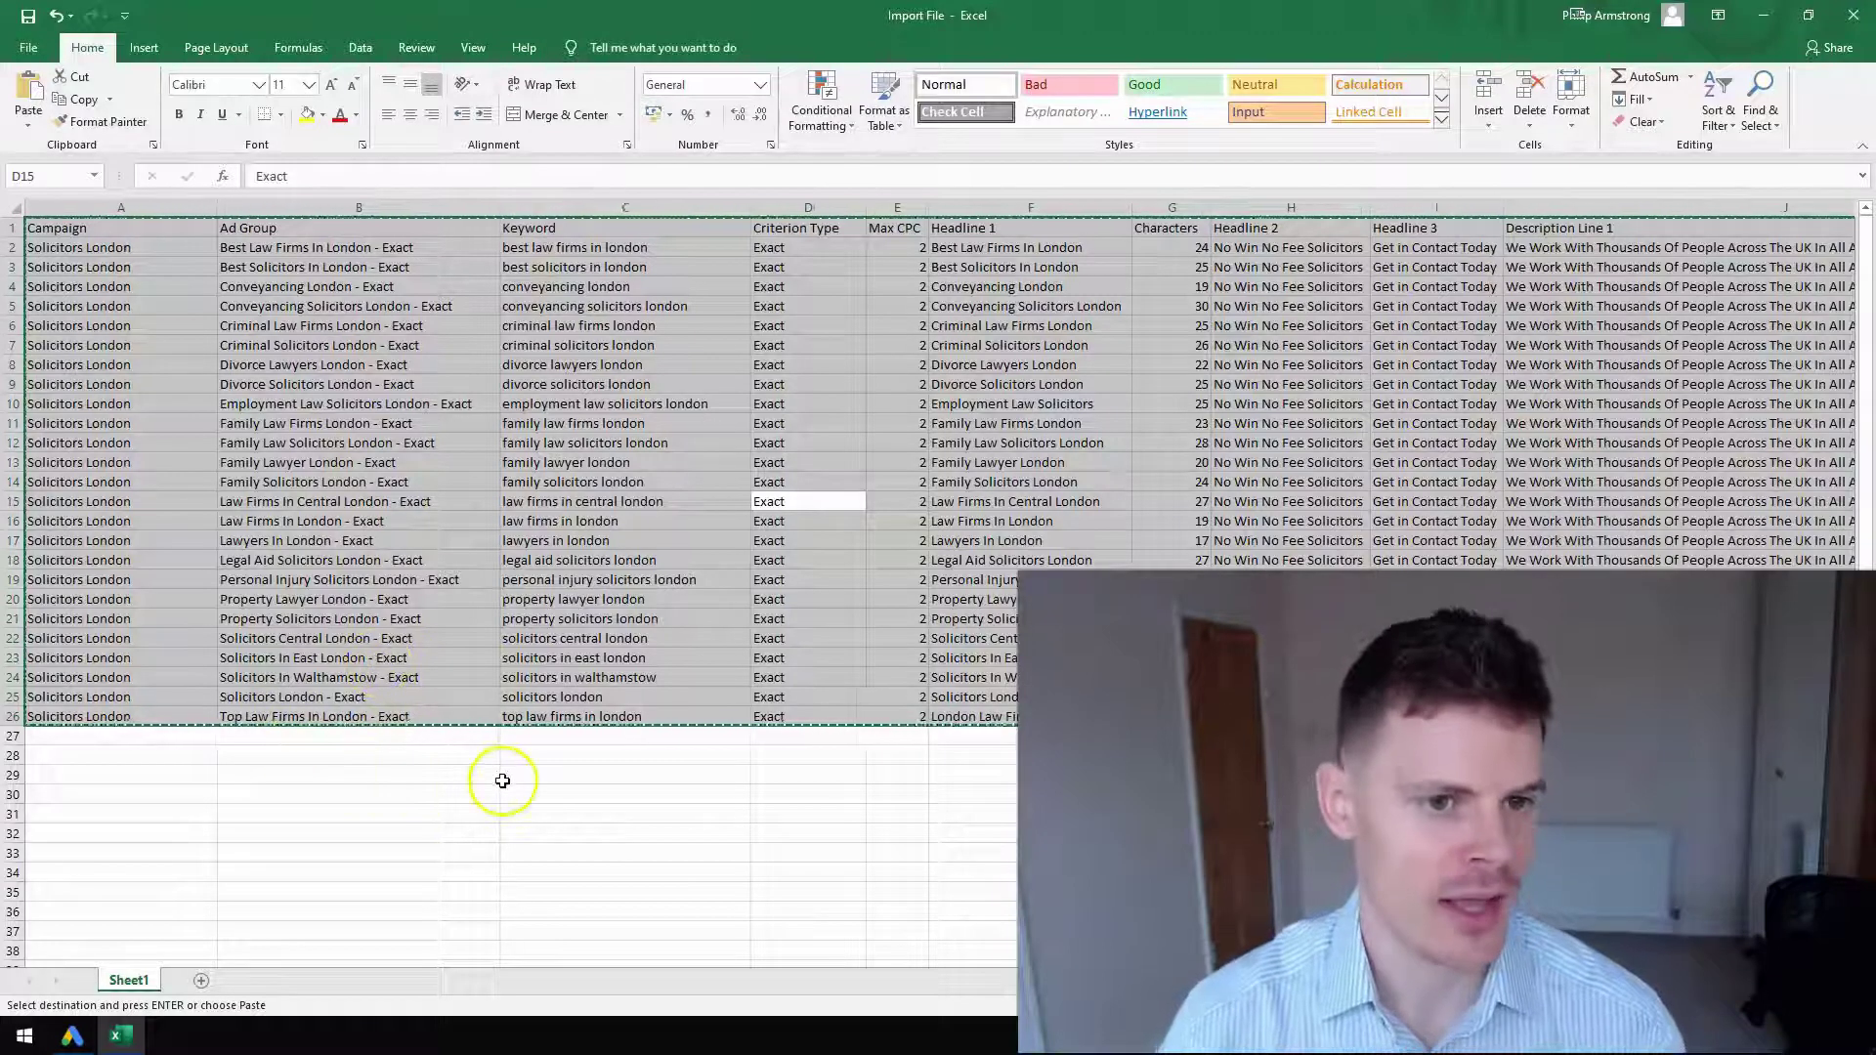
Step: Enter 'Broad' in D2 and fill it down to D26 so ad group names end in '- Broad'
click(789, 251)
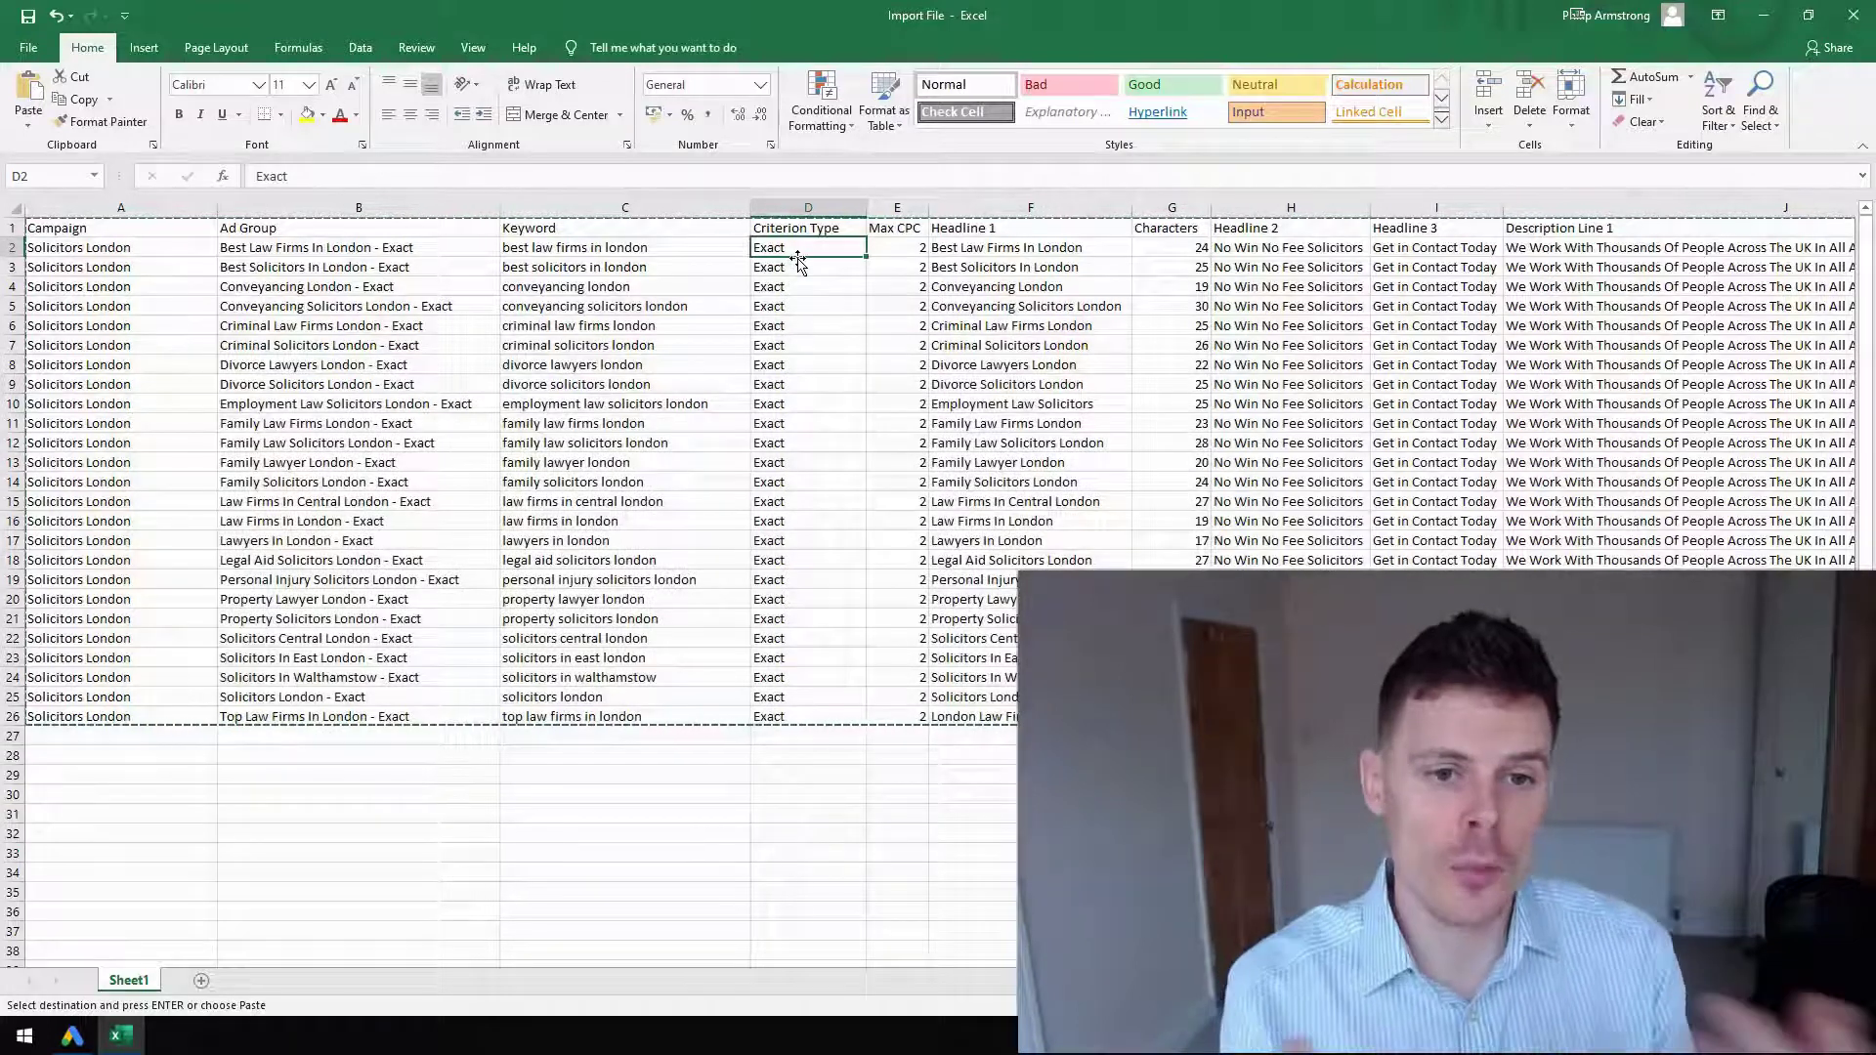
text(B)
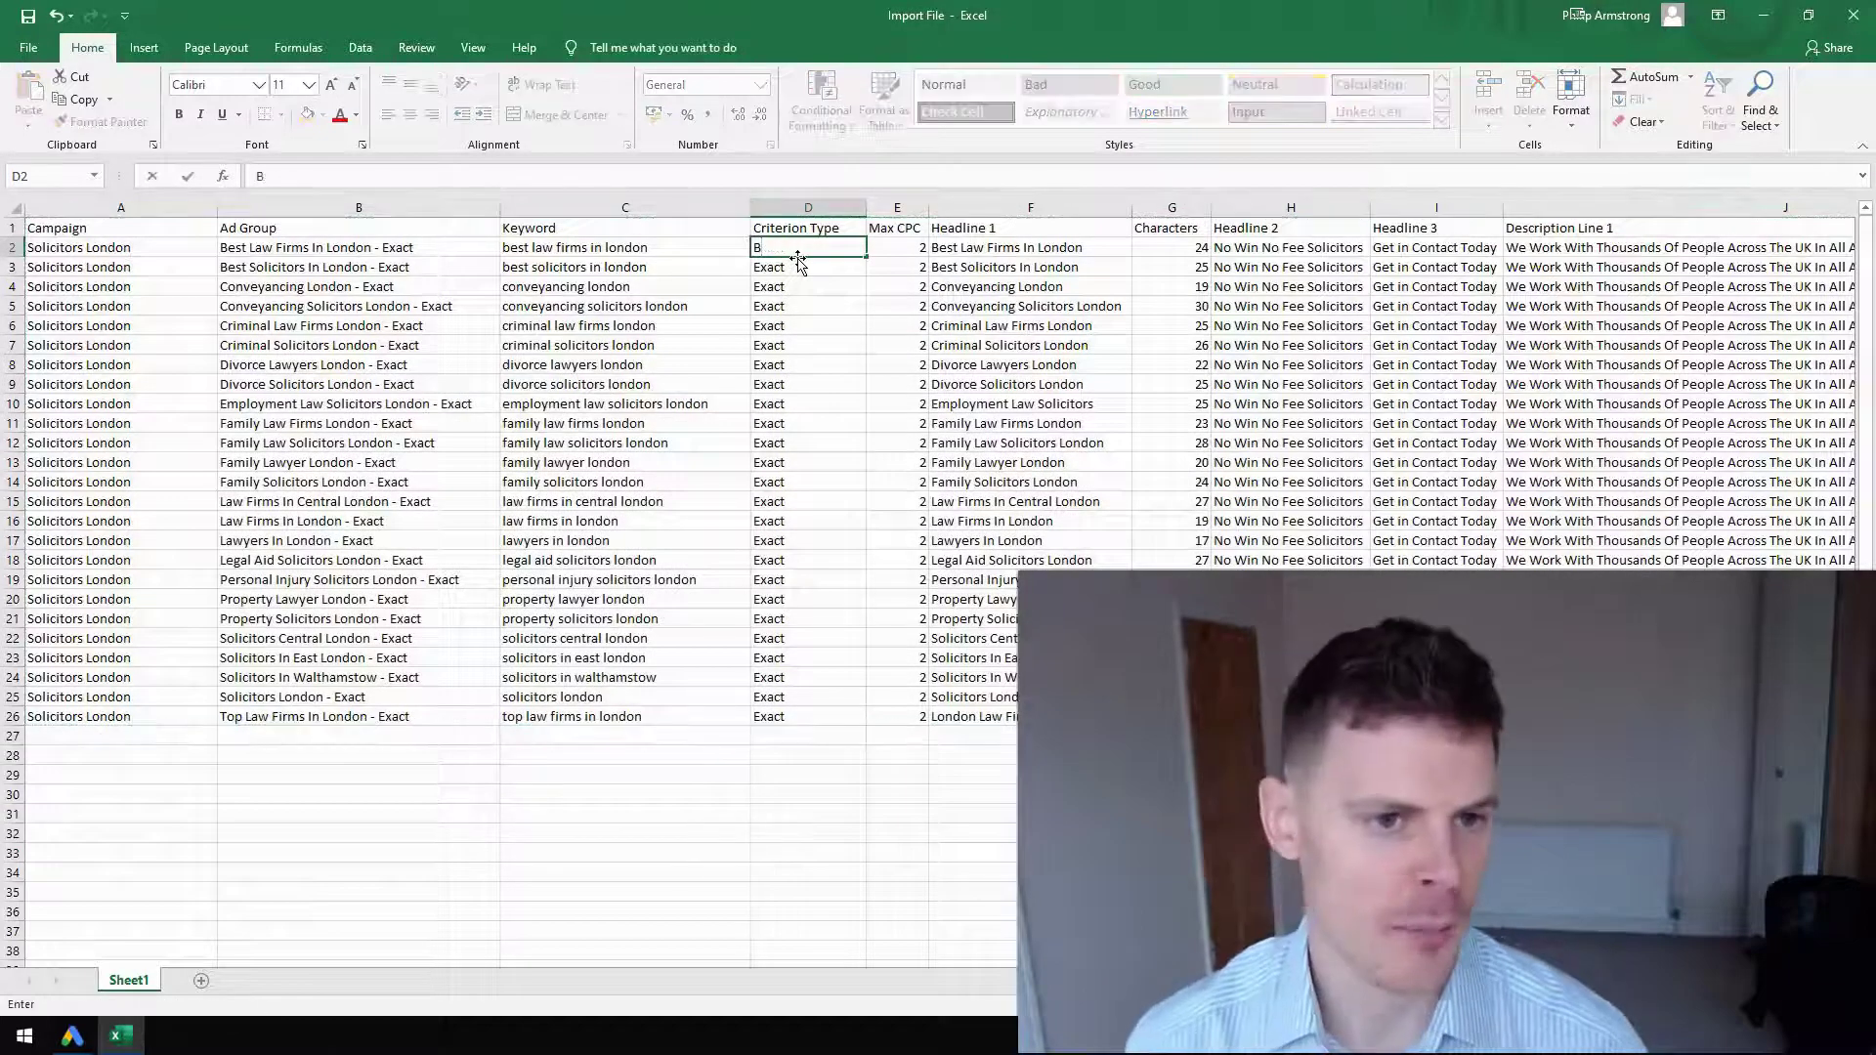
text(road)
key(Return)
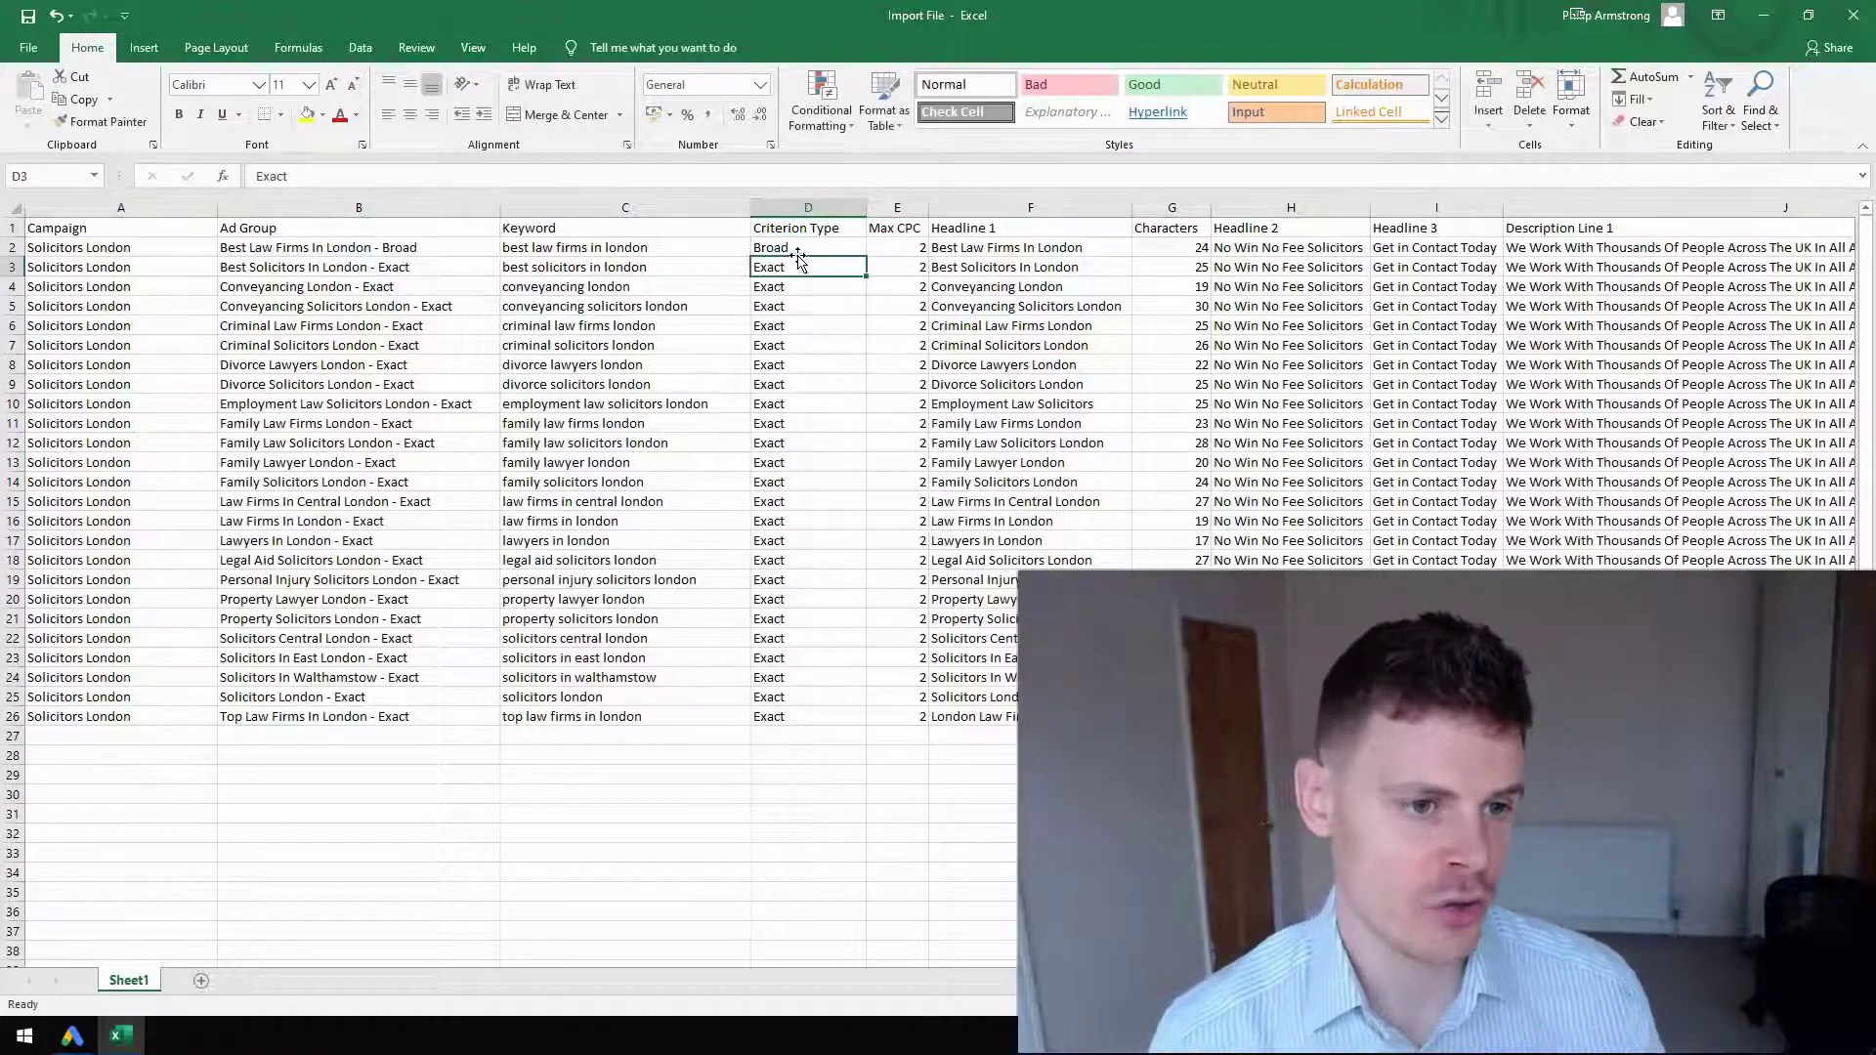
click(804, 247)
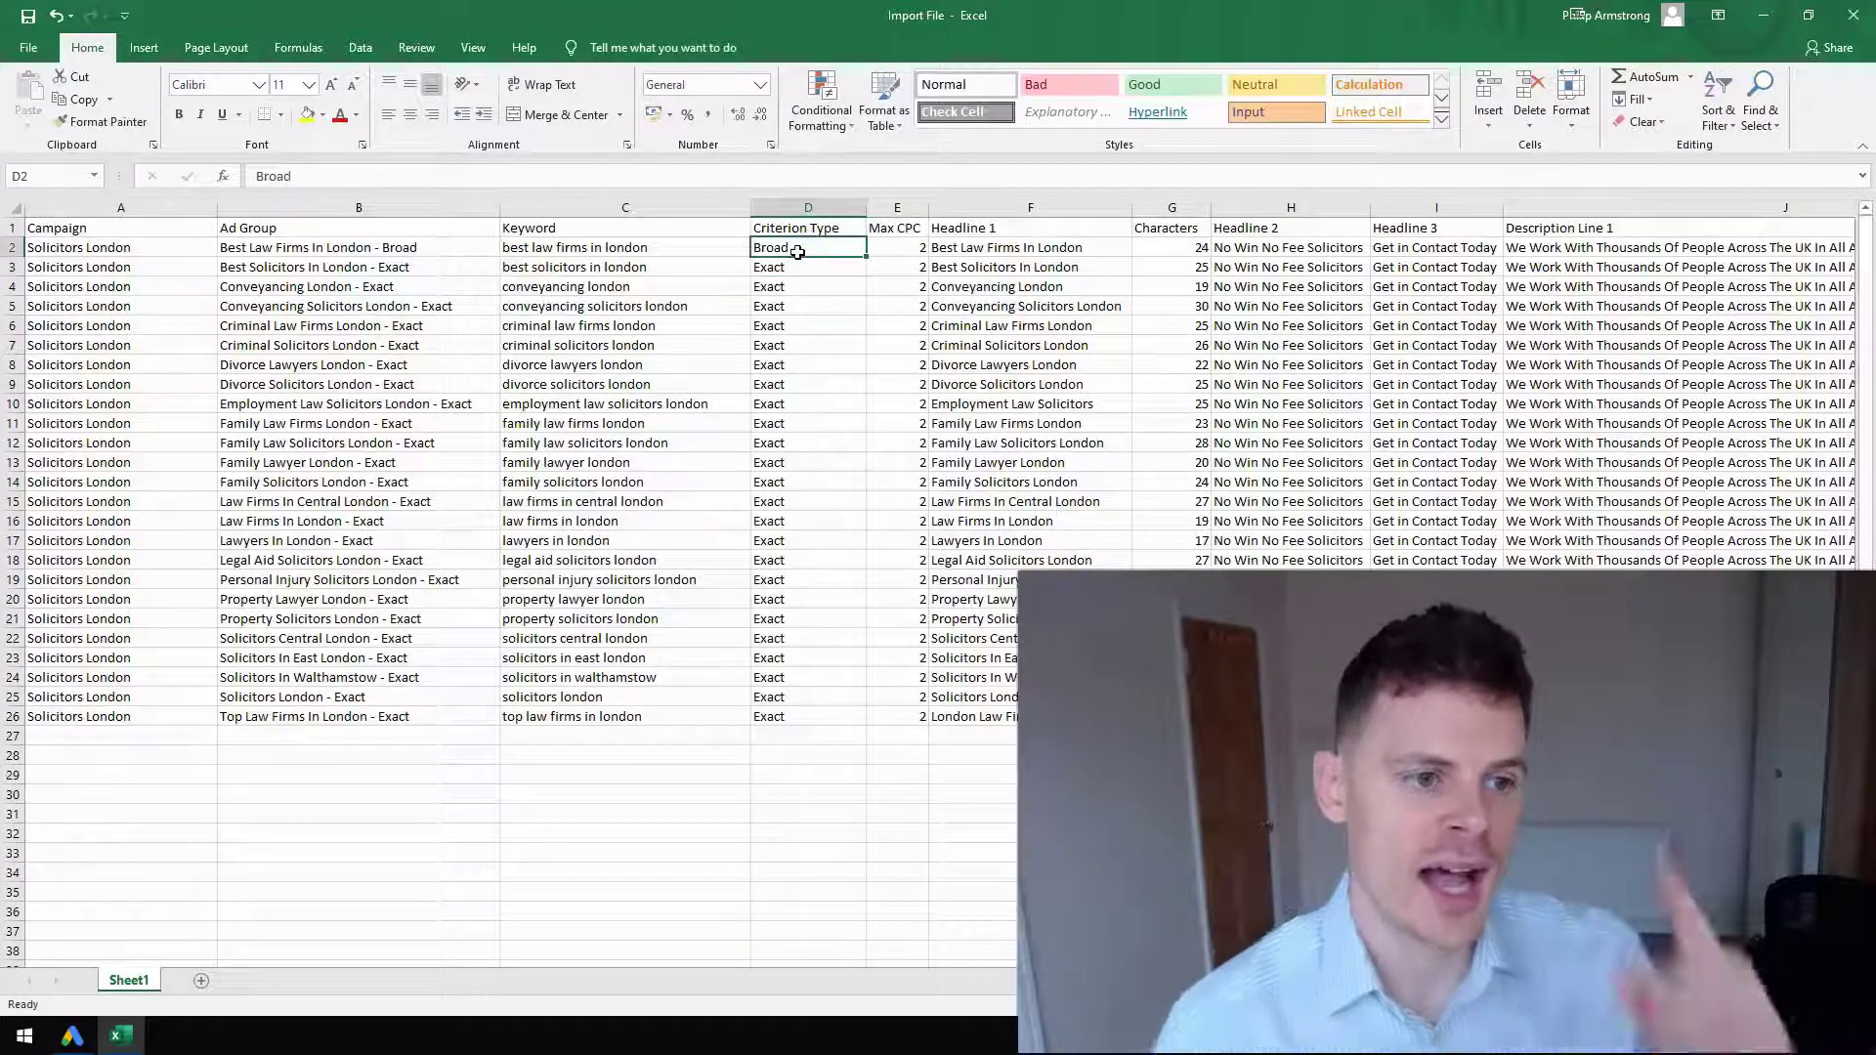
click(321, 247)
click(811, 247)
drag(866, 256, 826, 718)
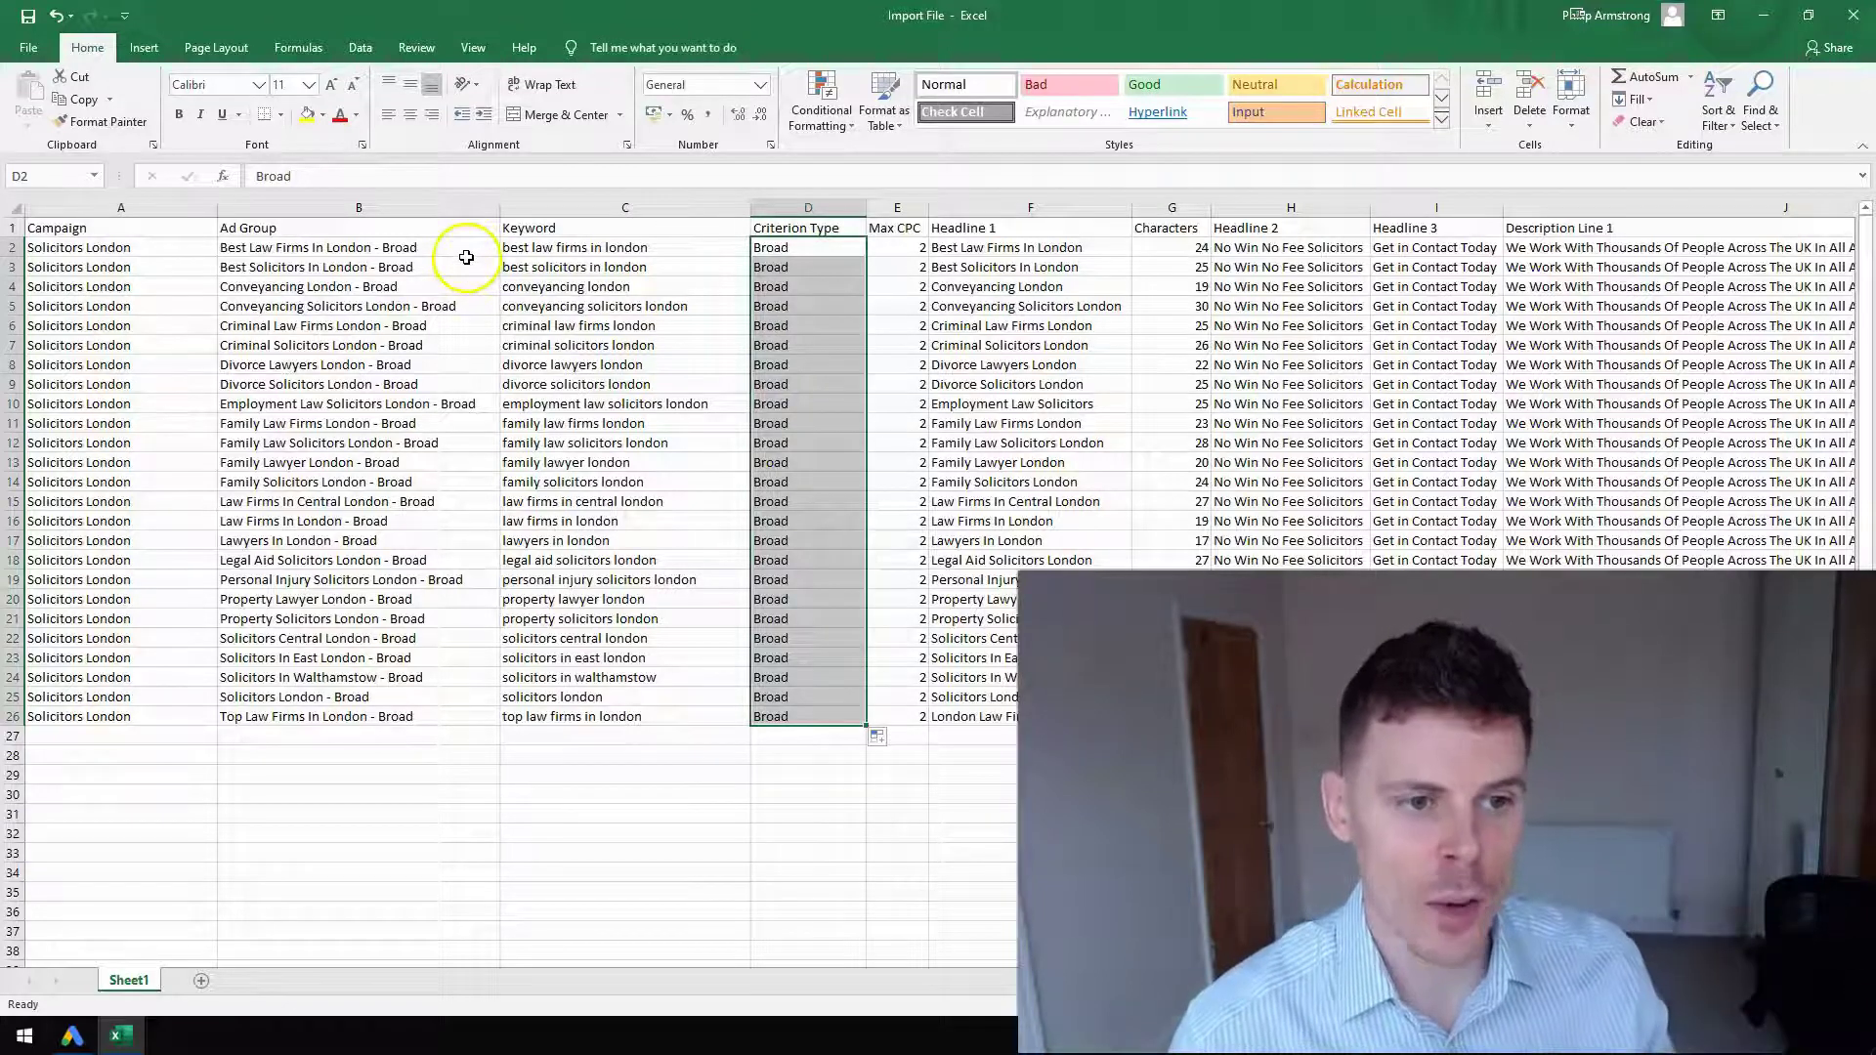
click(477, 307)
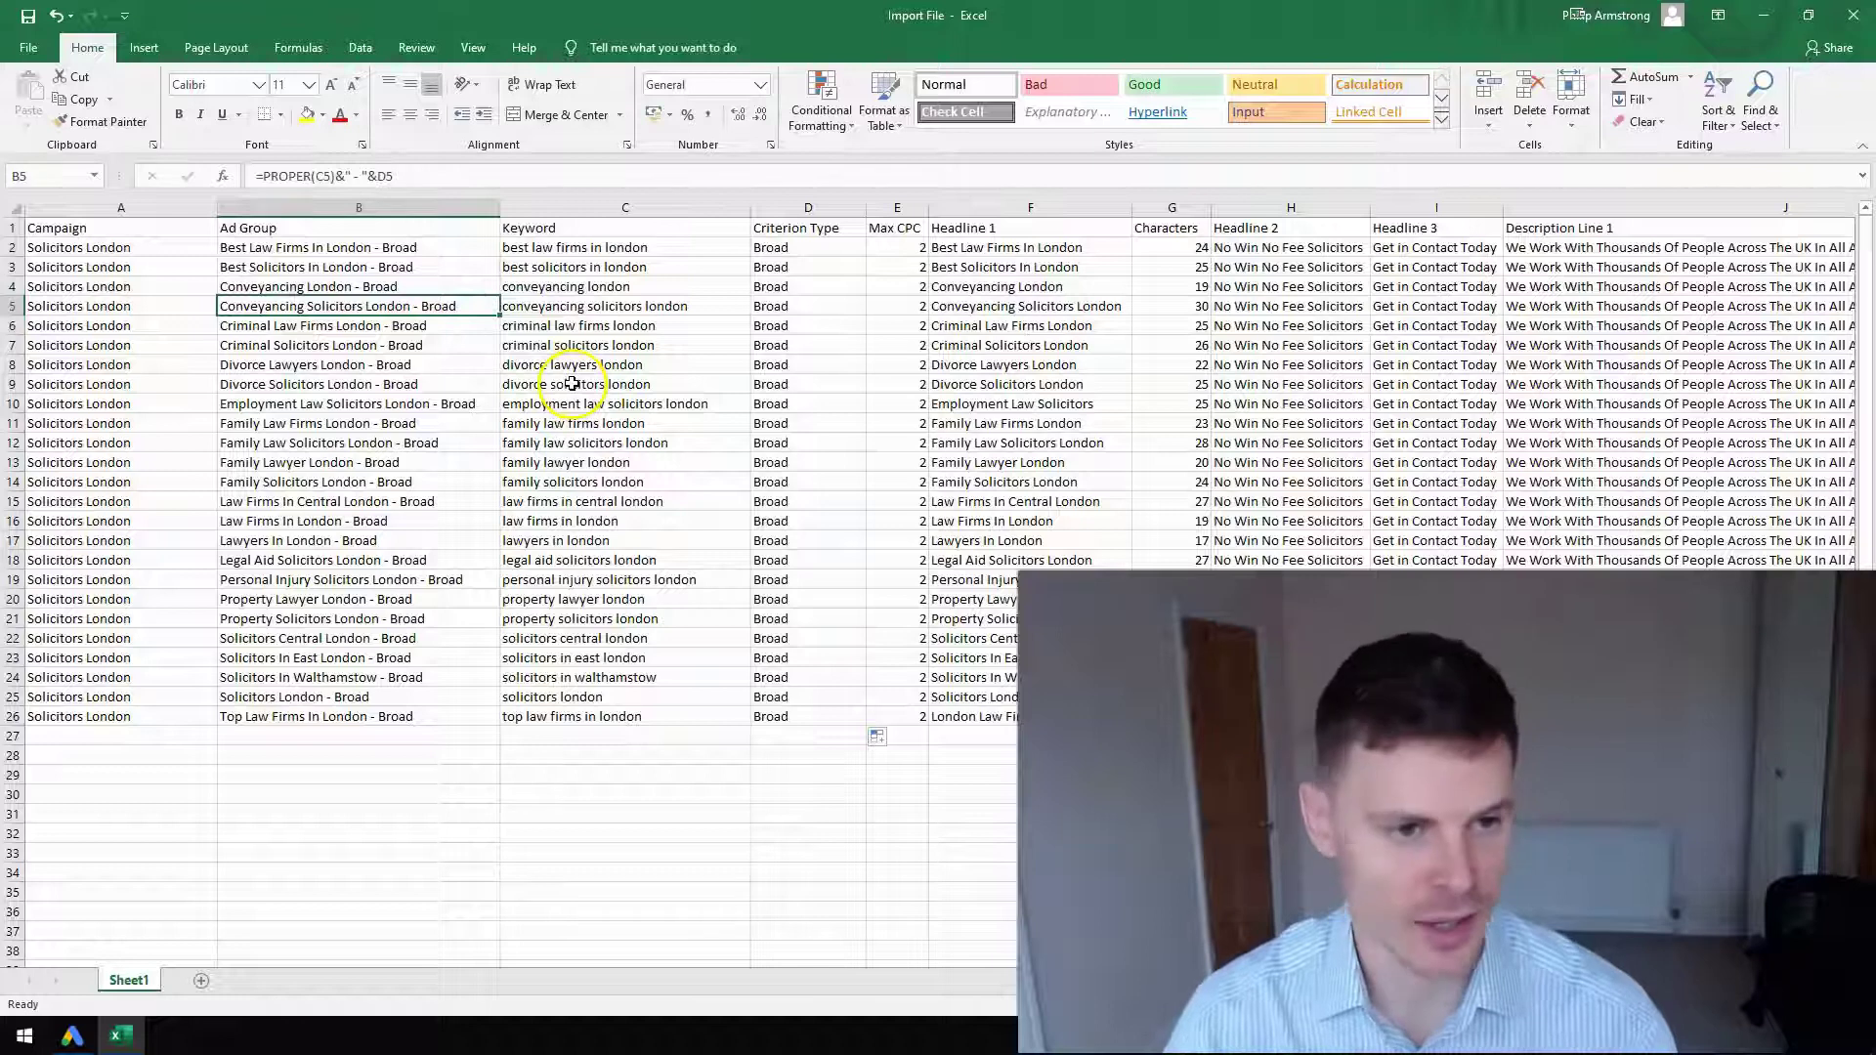
key(ctrl+a)
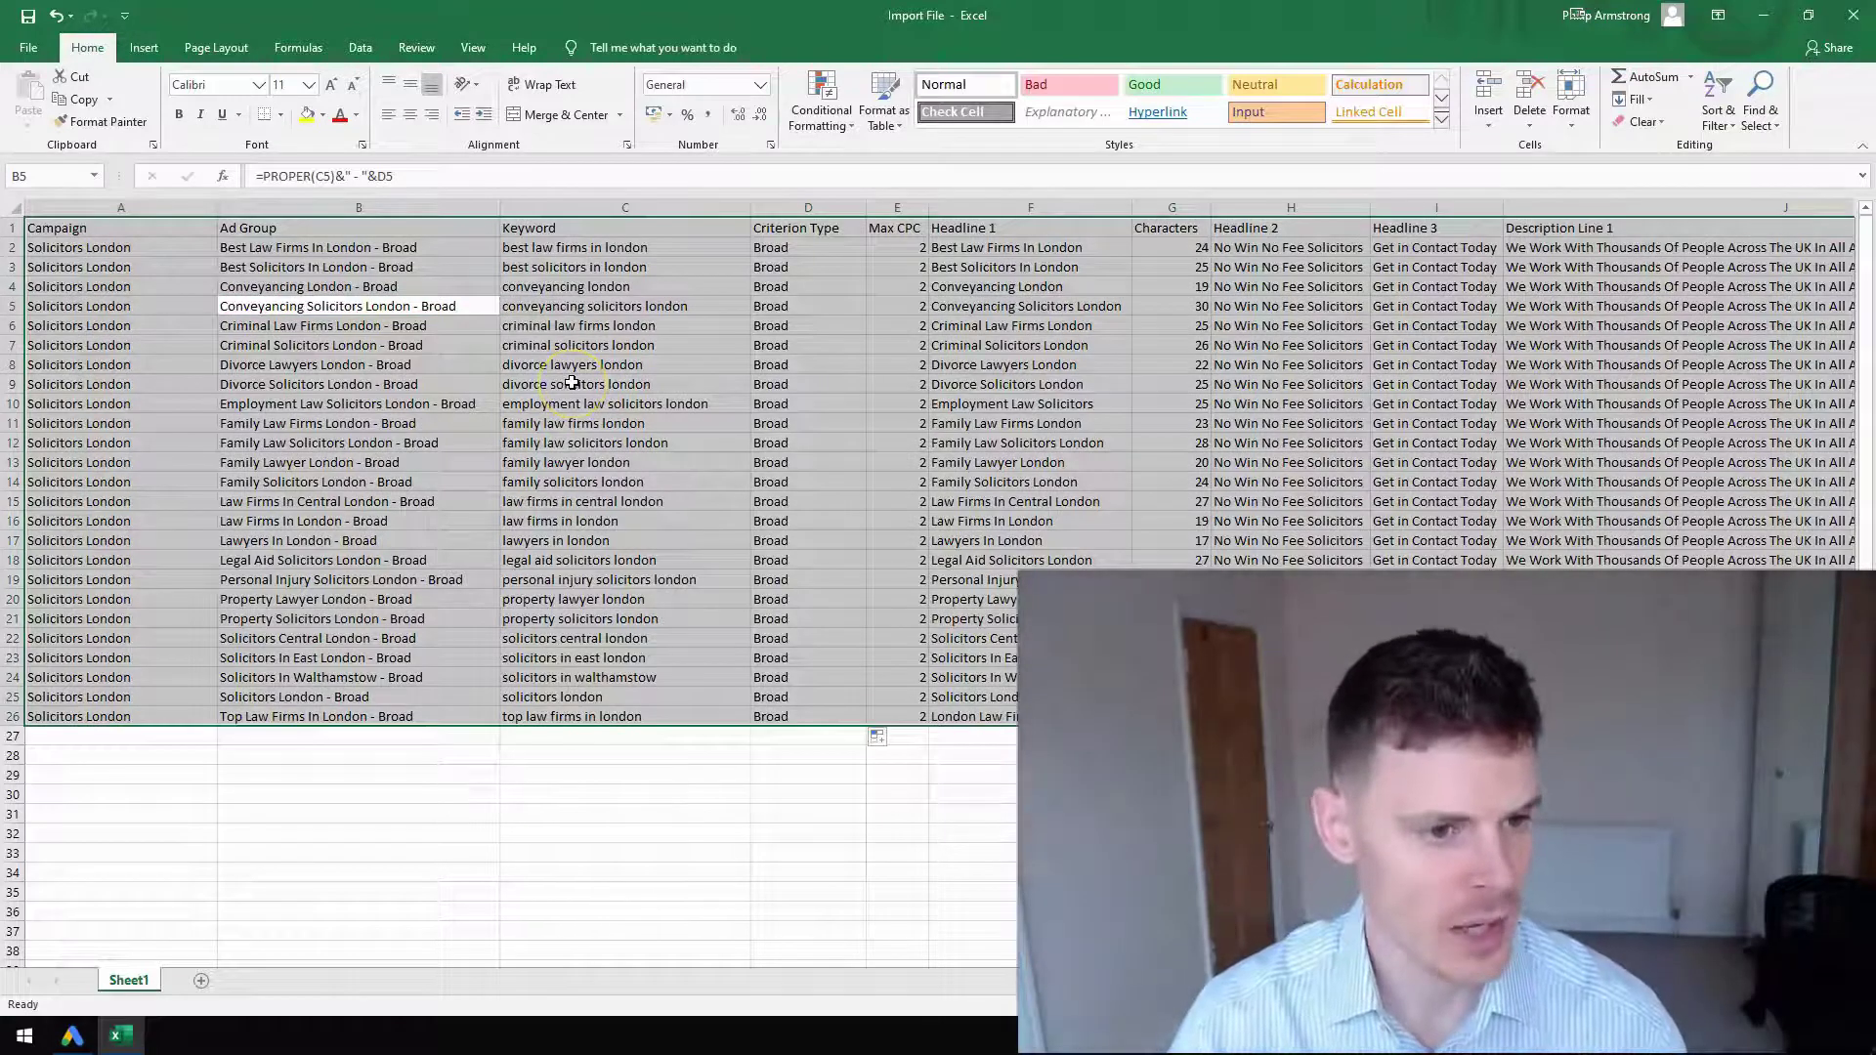
click(797, 253)
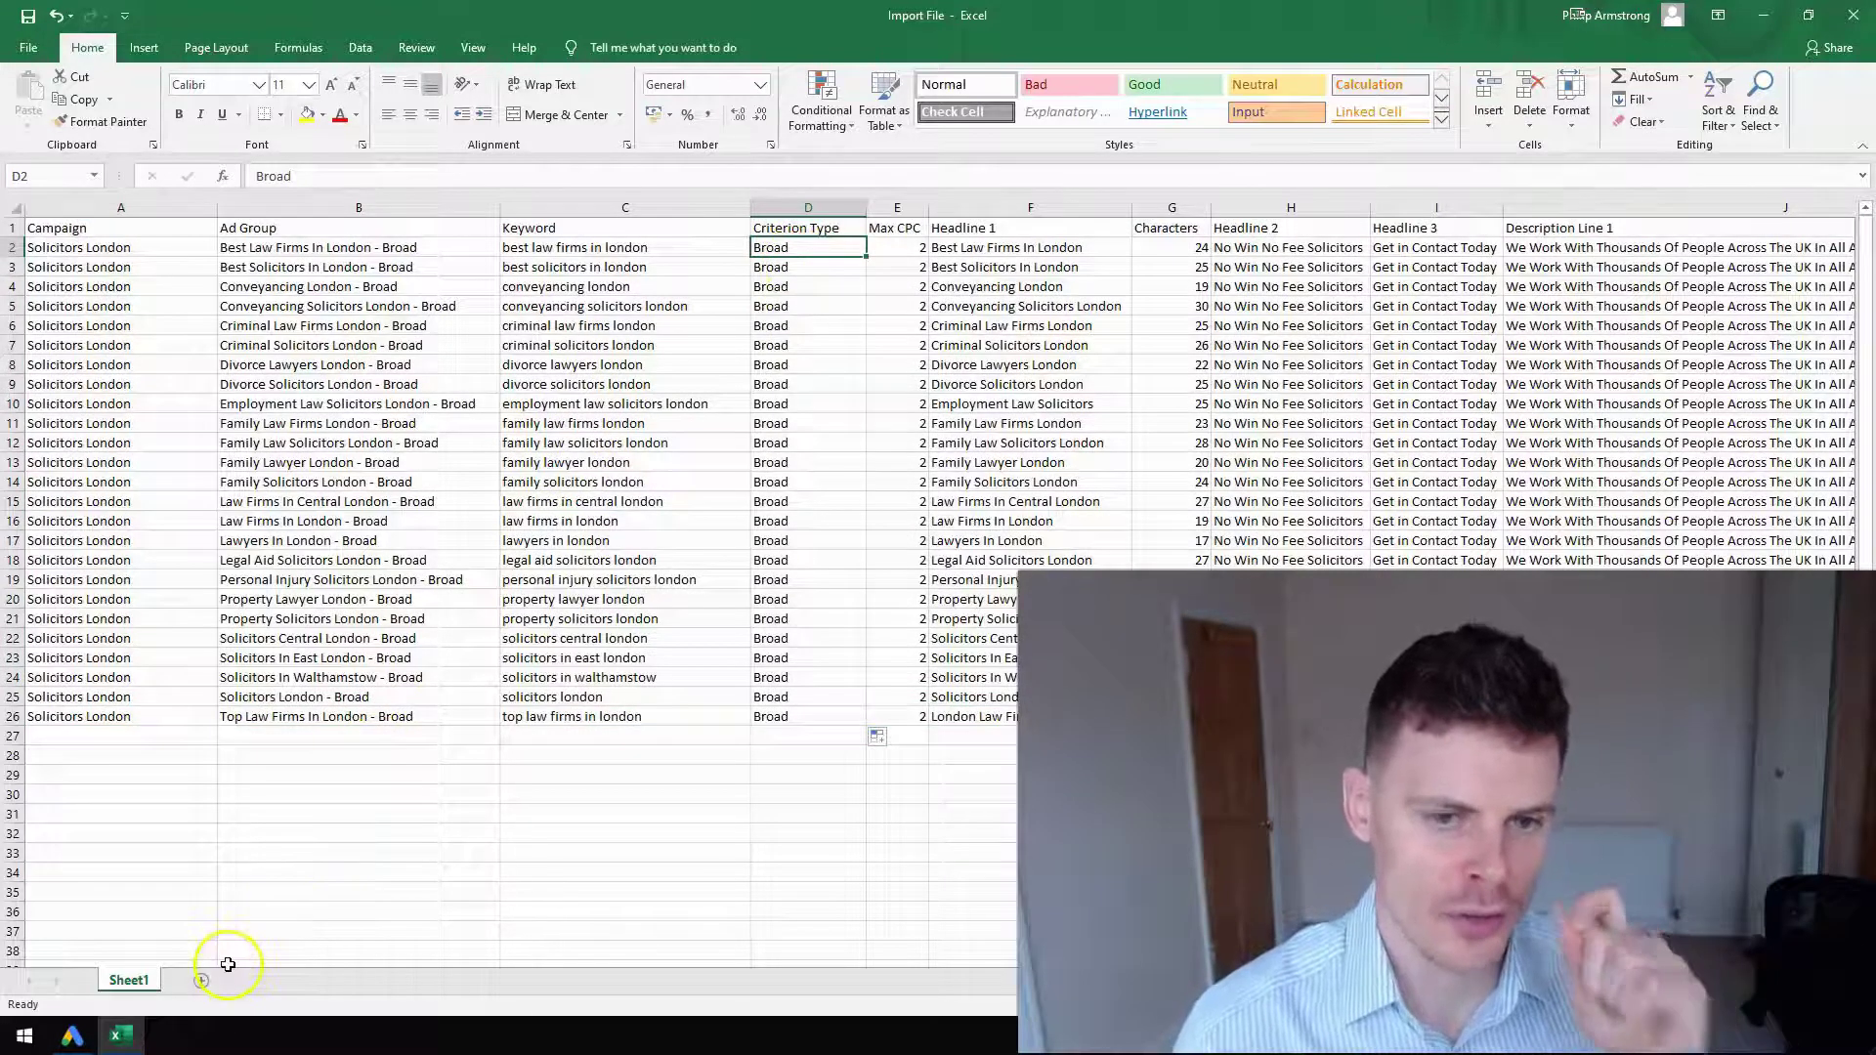
Step: Select all 25 Solicitors London ad groups, copy them and paste duplicates
click(72, 1036)
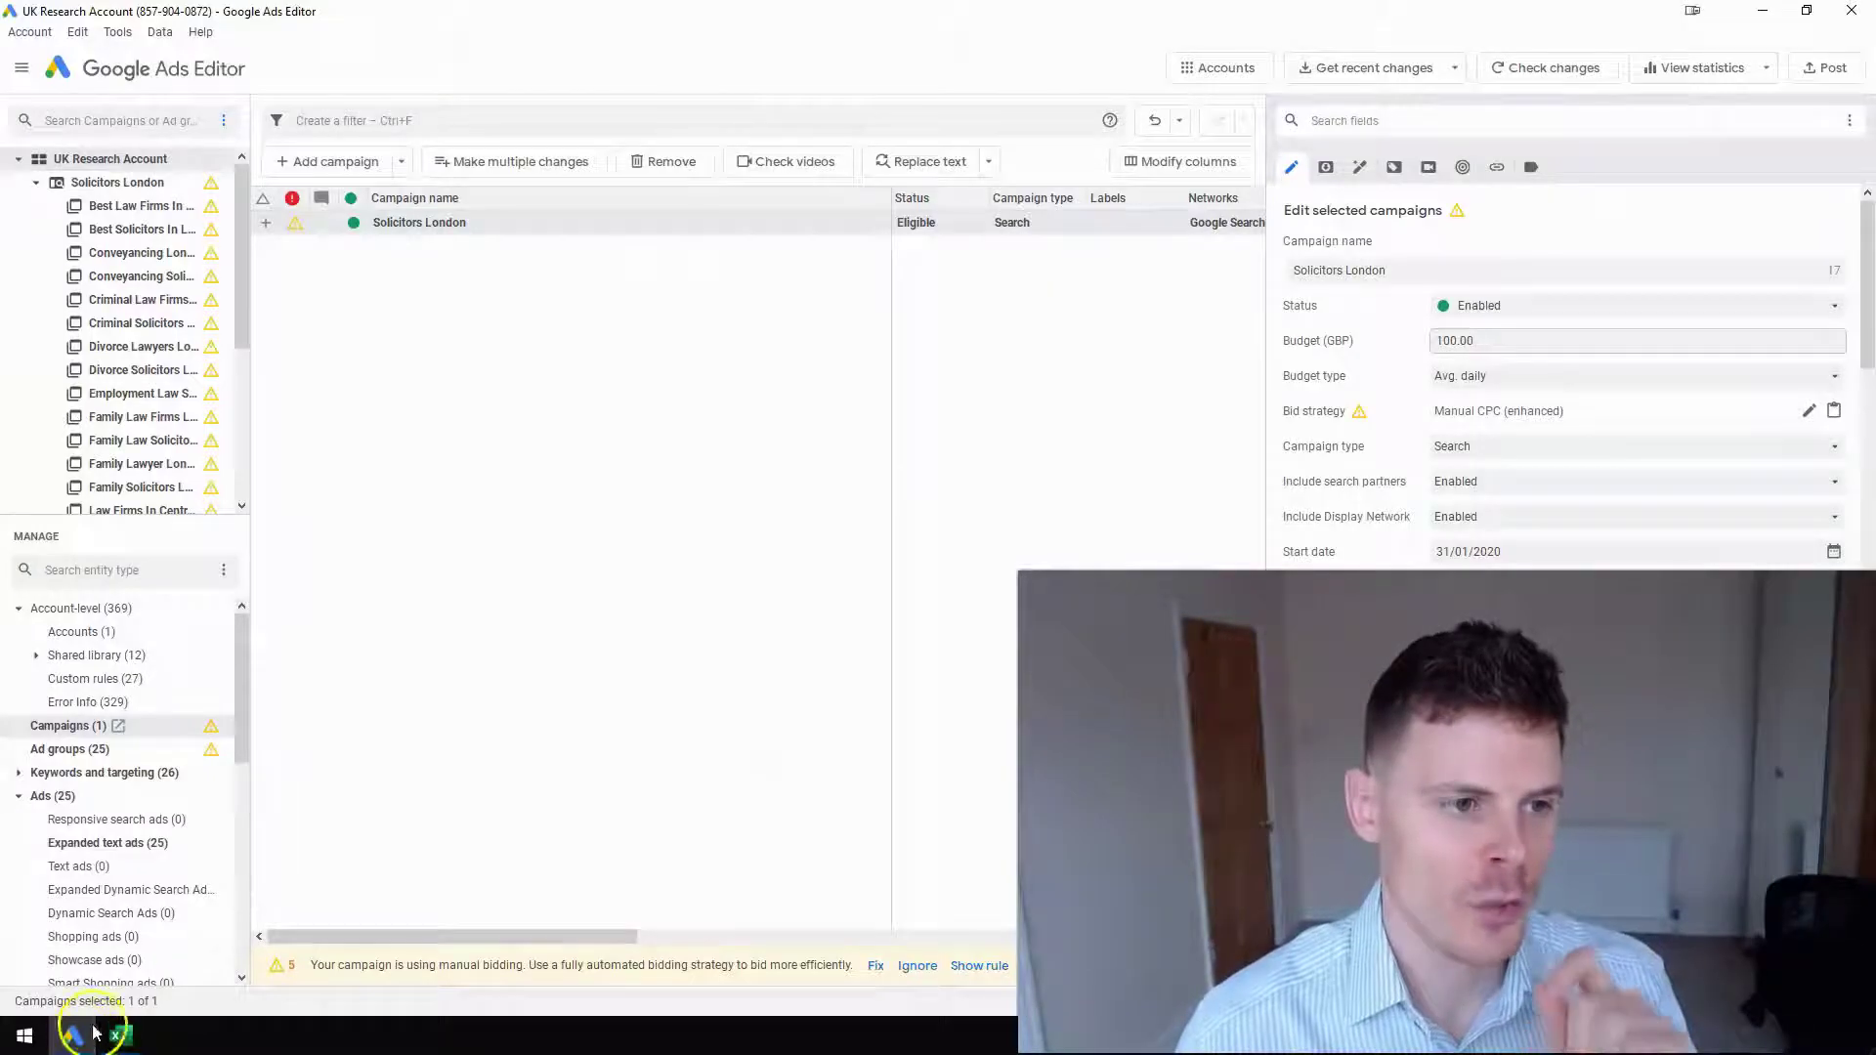
drag(251, 662, 417, 676)
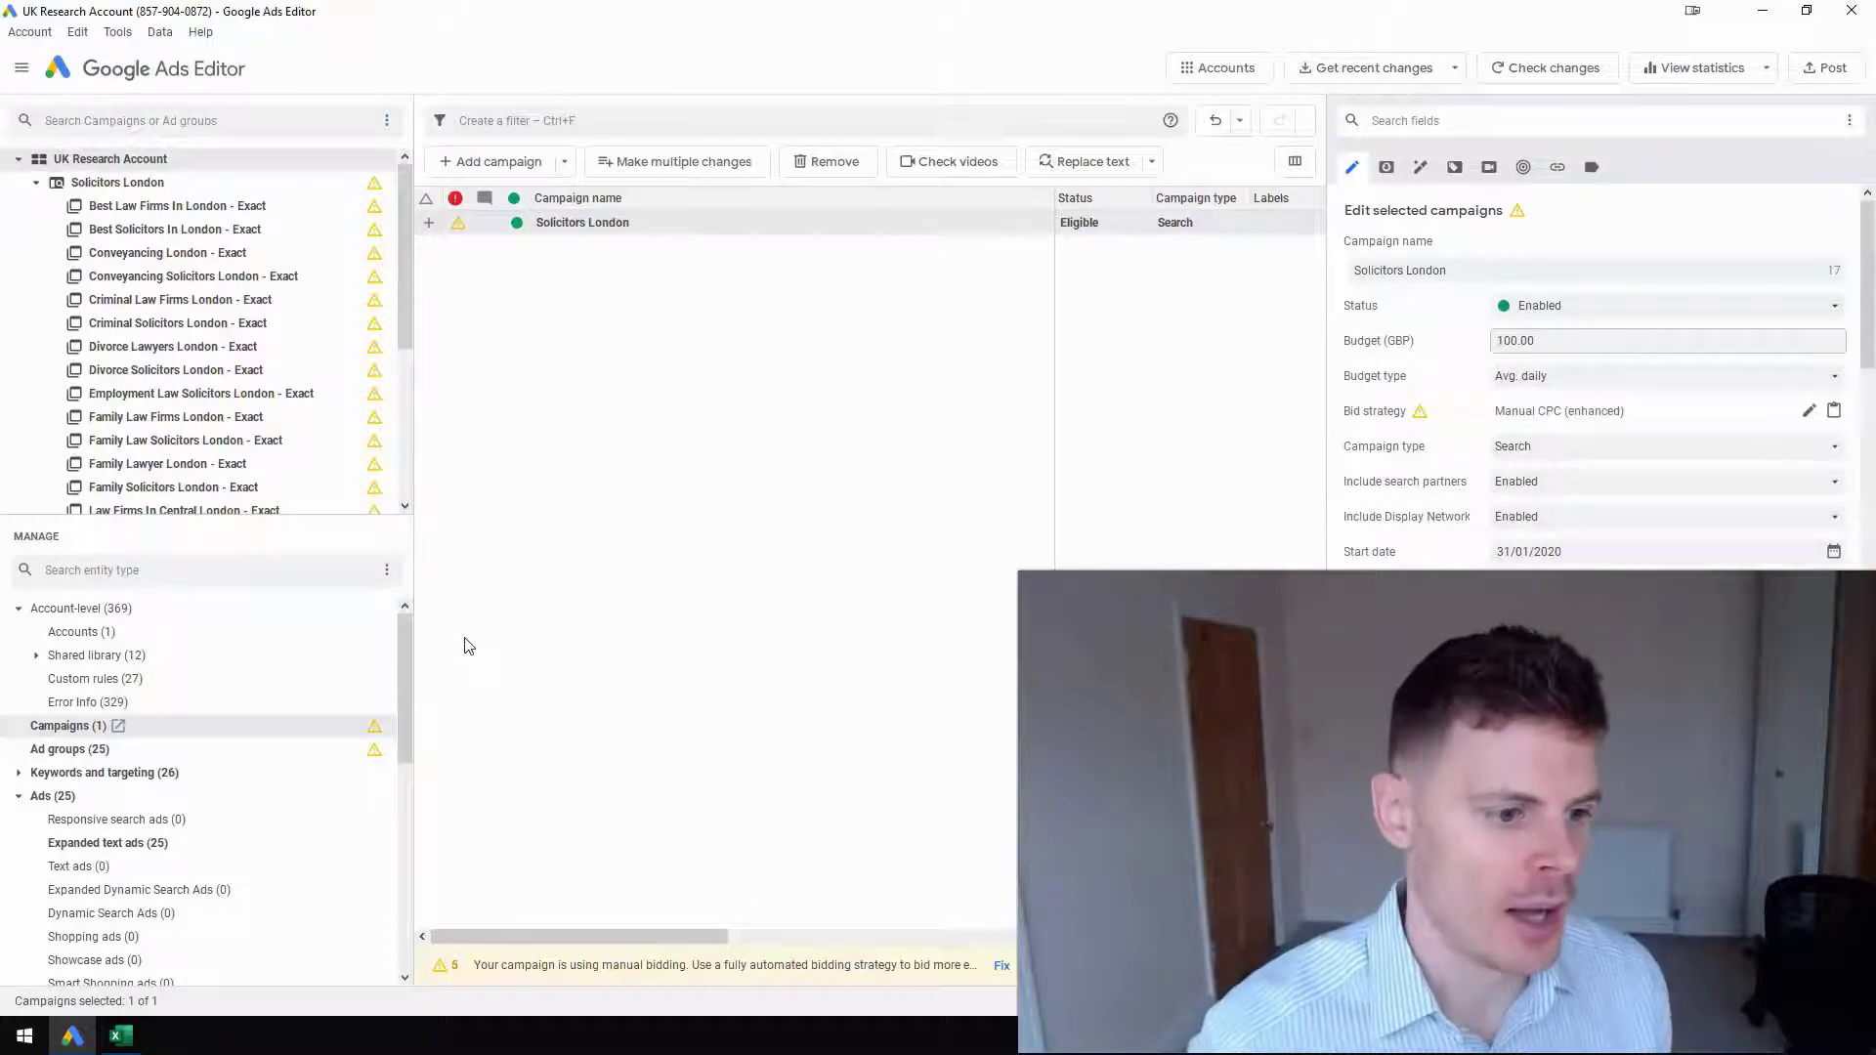
click(64, 796)
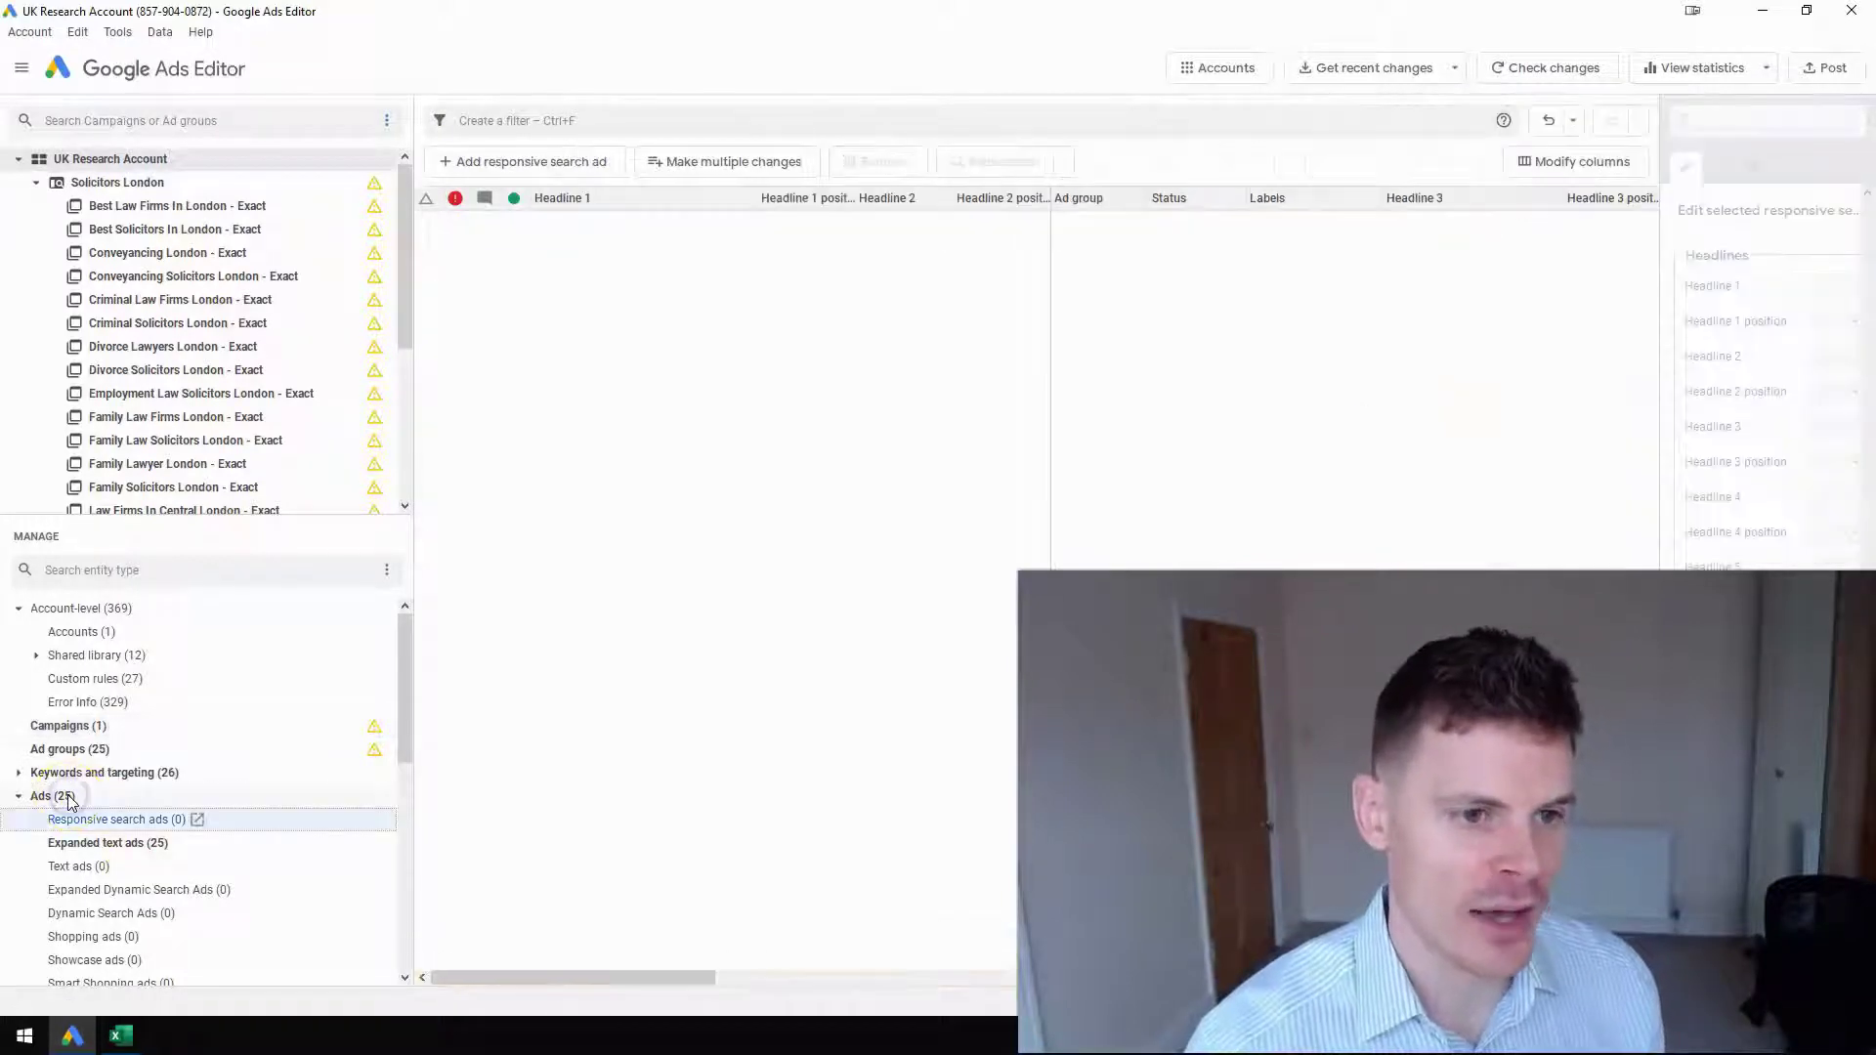
click(103, 182)
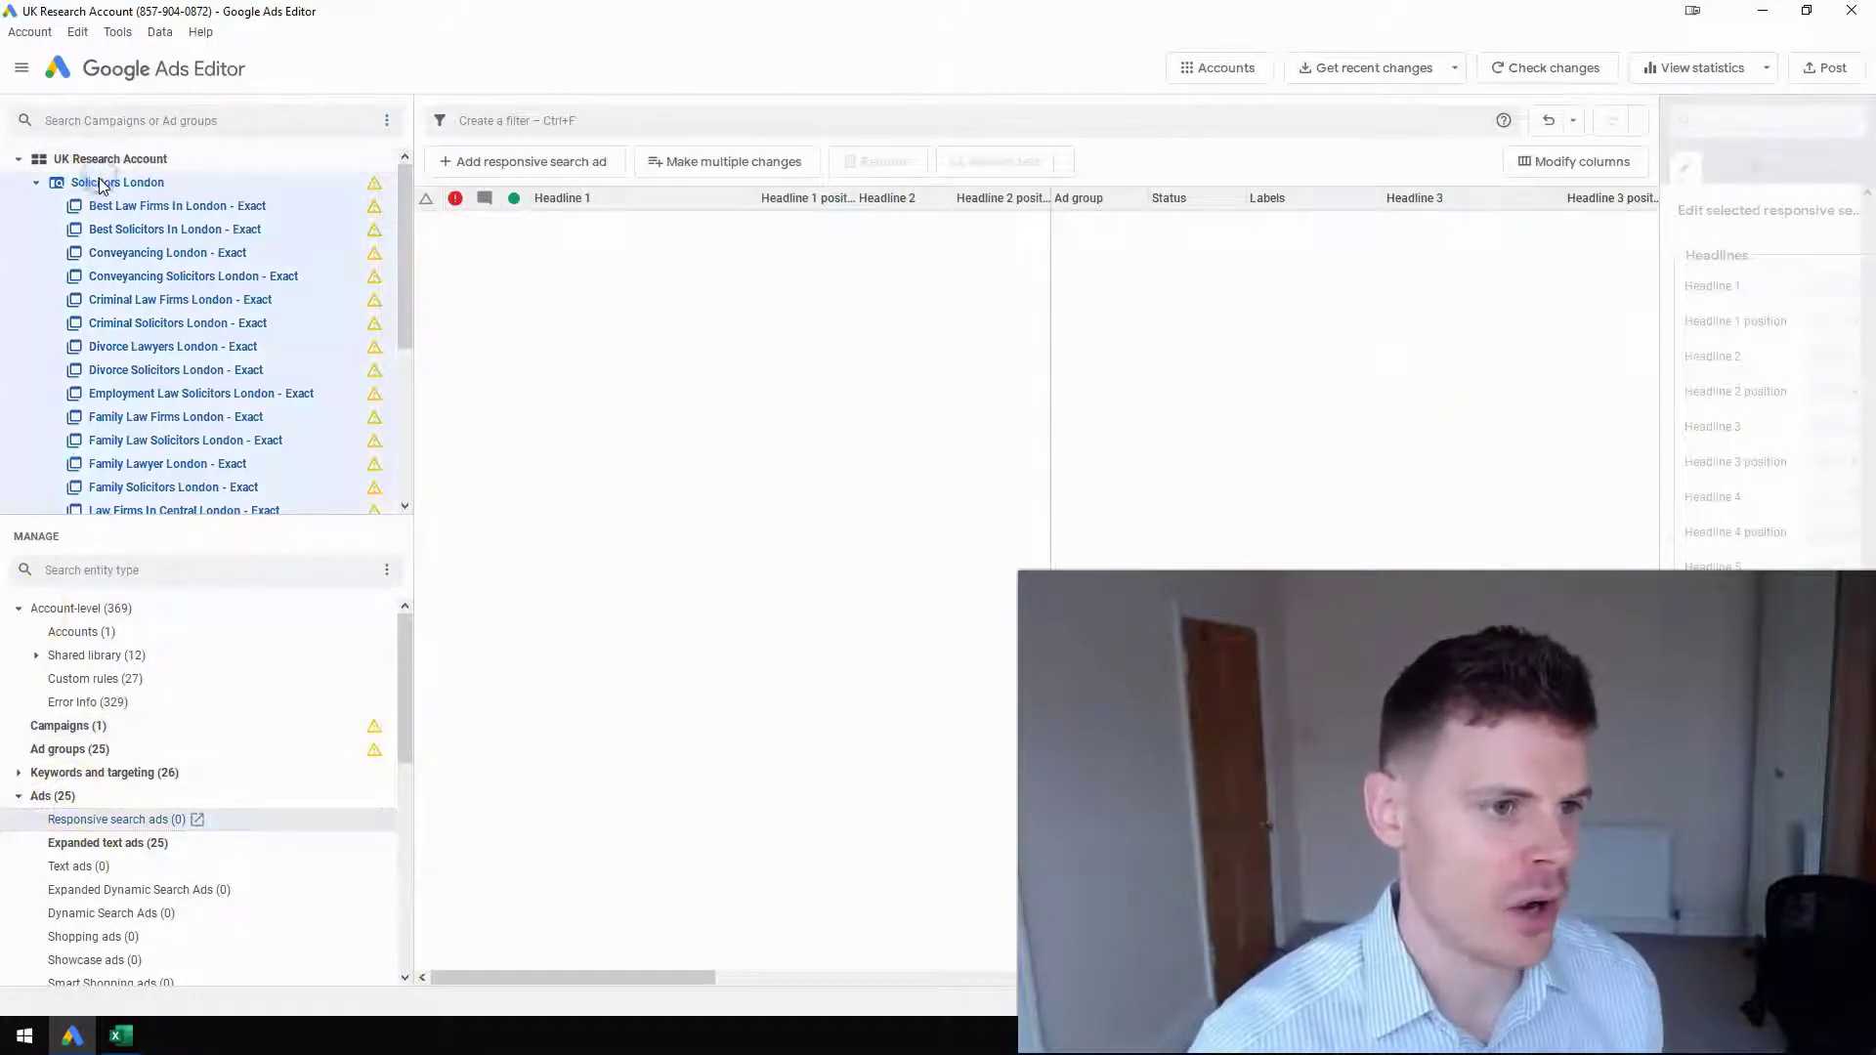
click(66, 726)
click(68, 750)
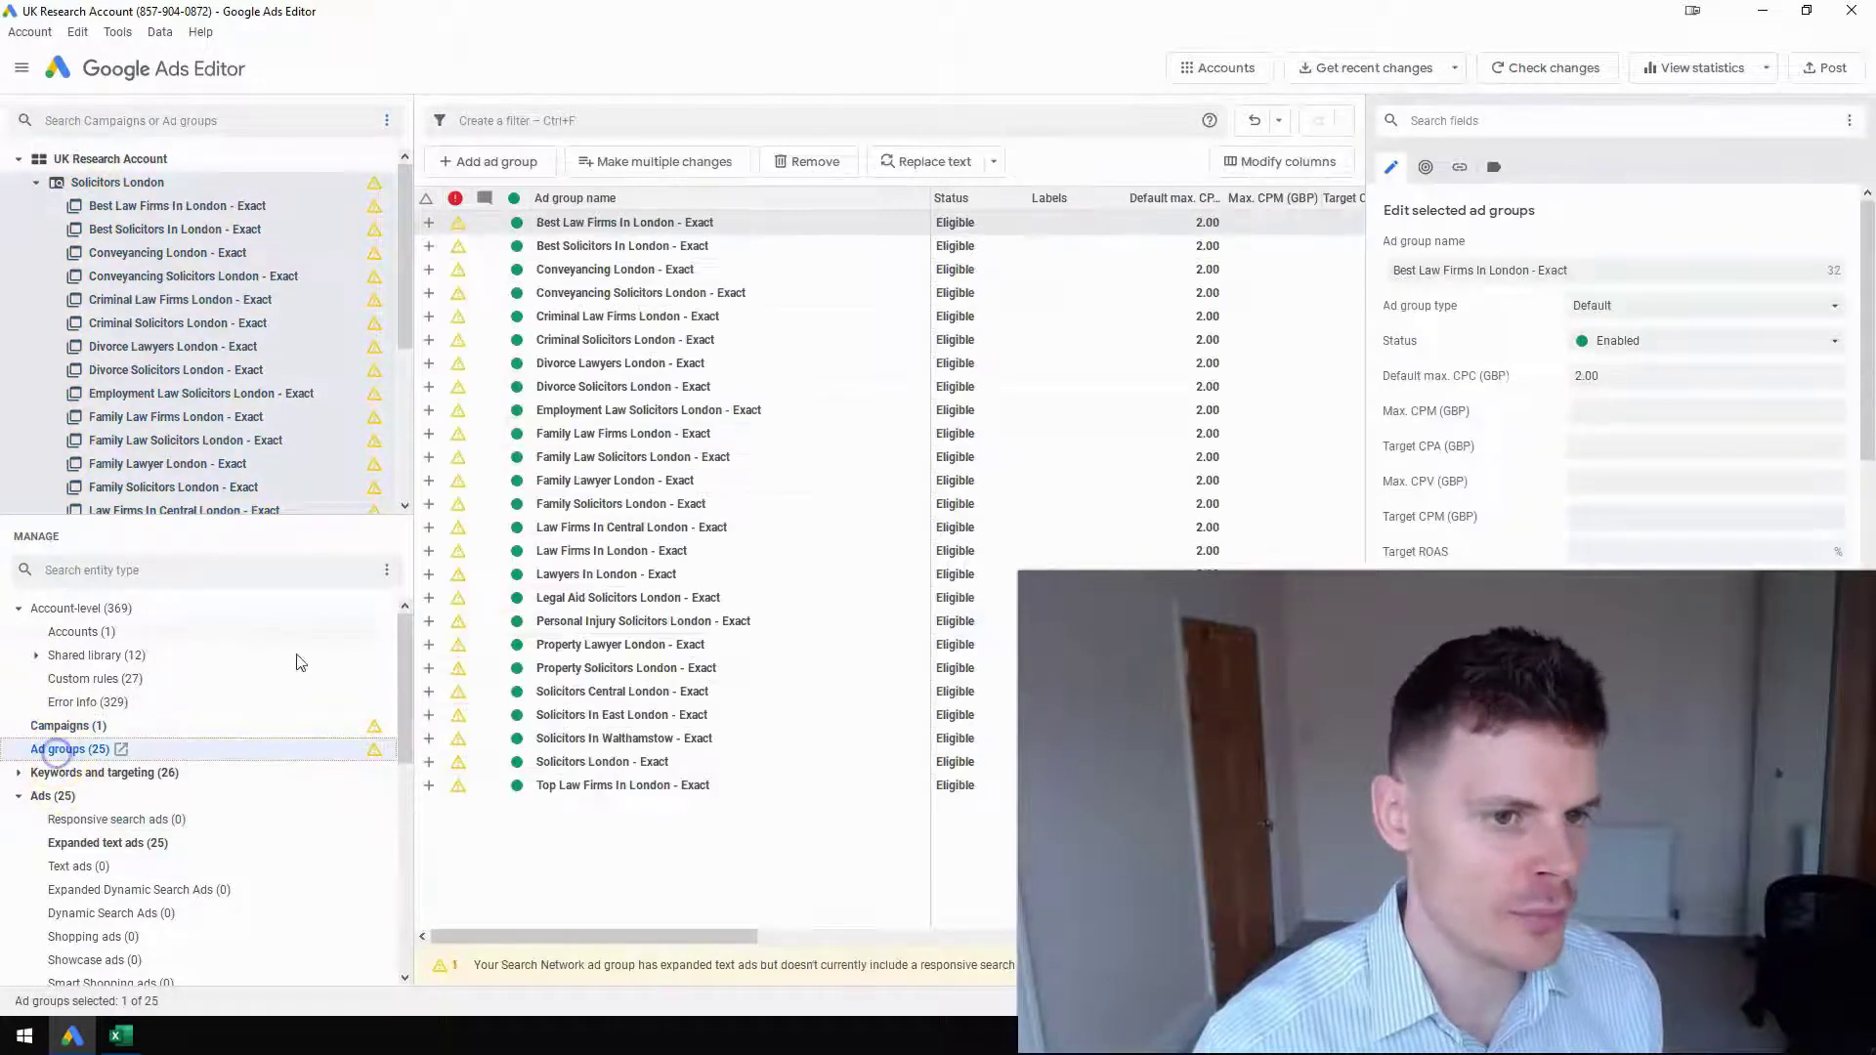
click(716, 457)
click(830, 504)
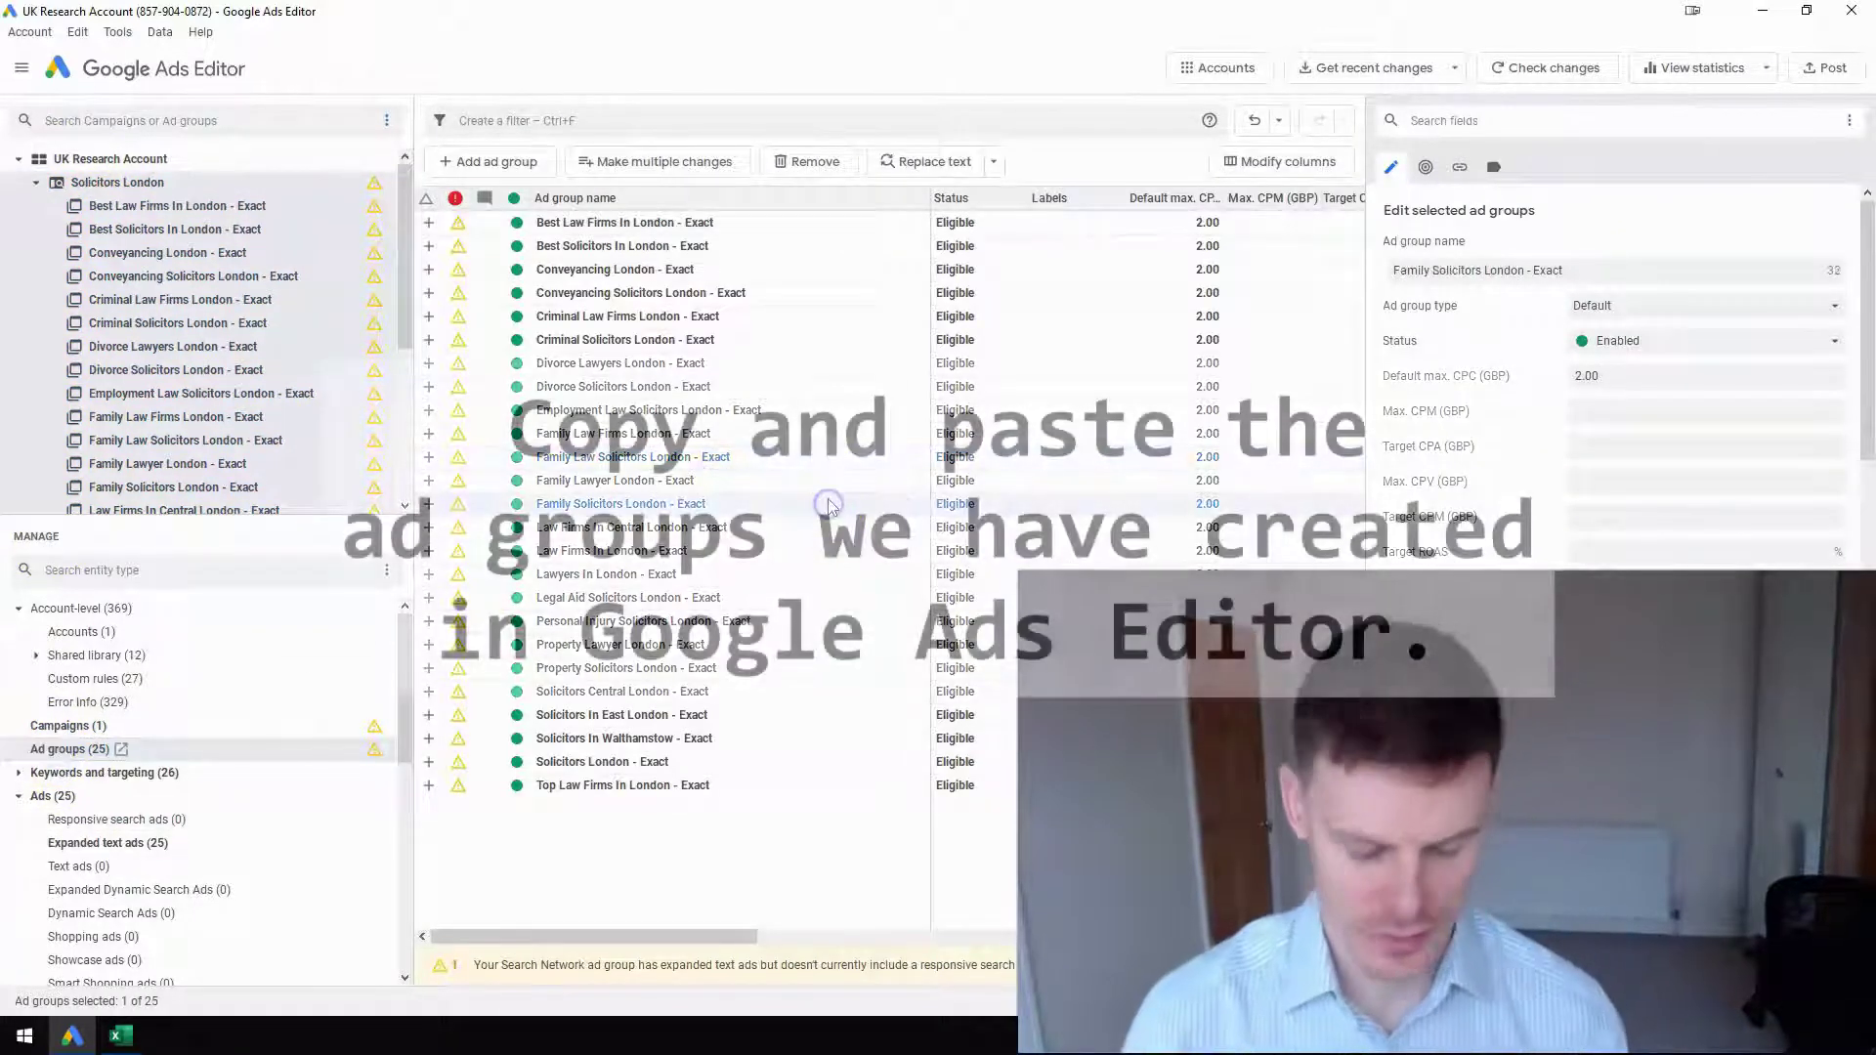
key(ctrl+a)
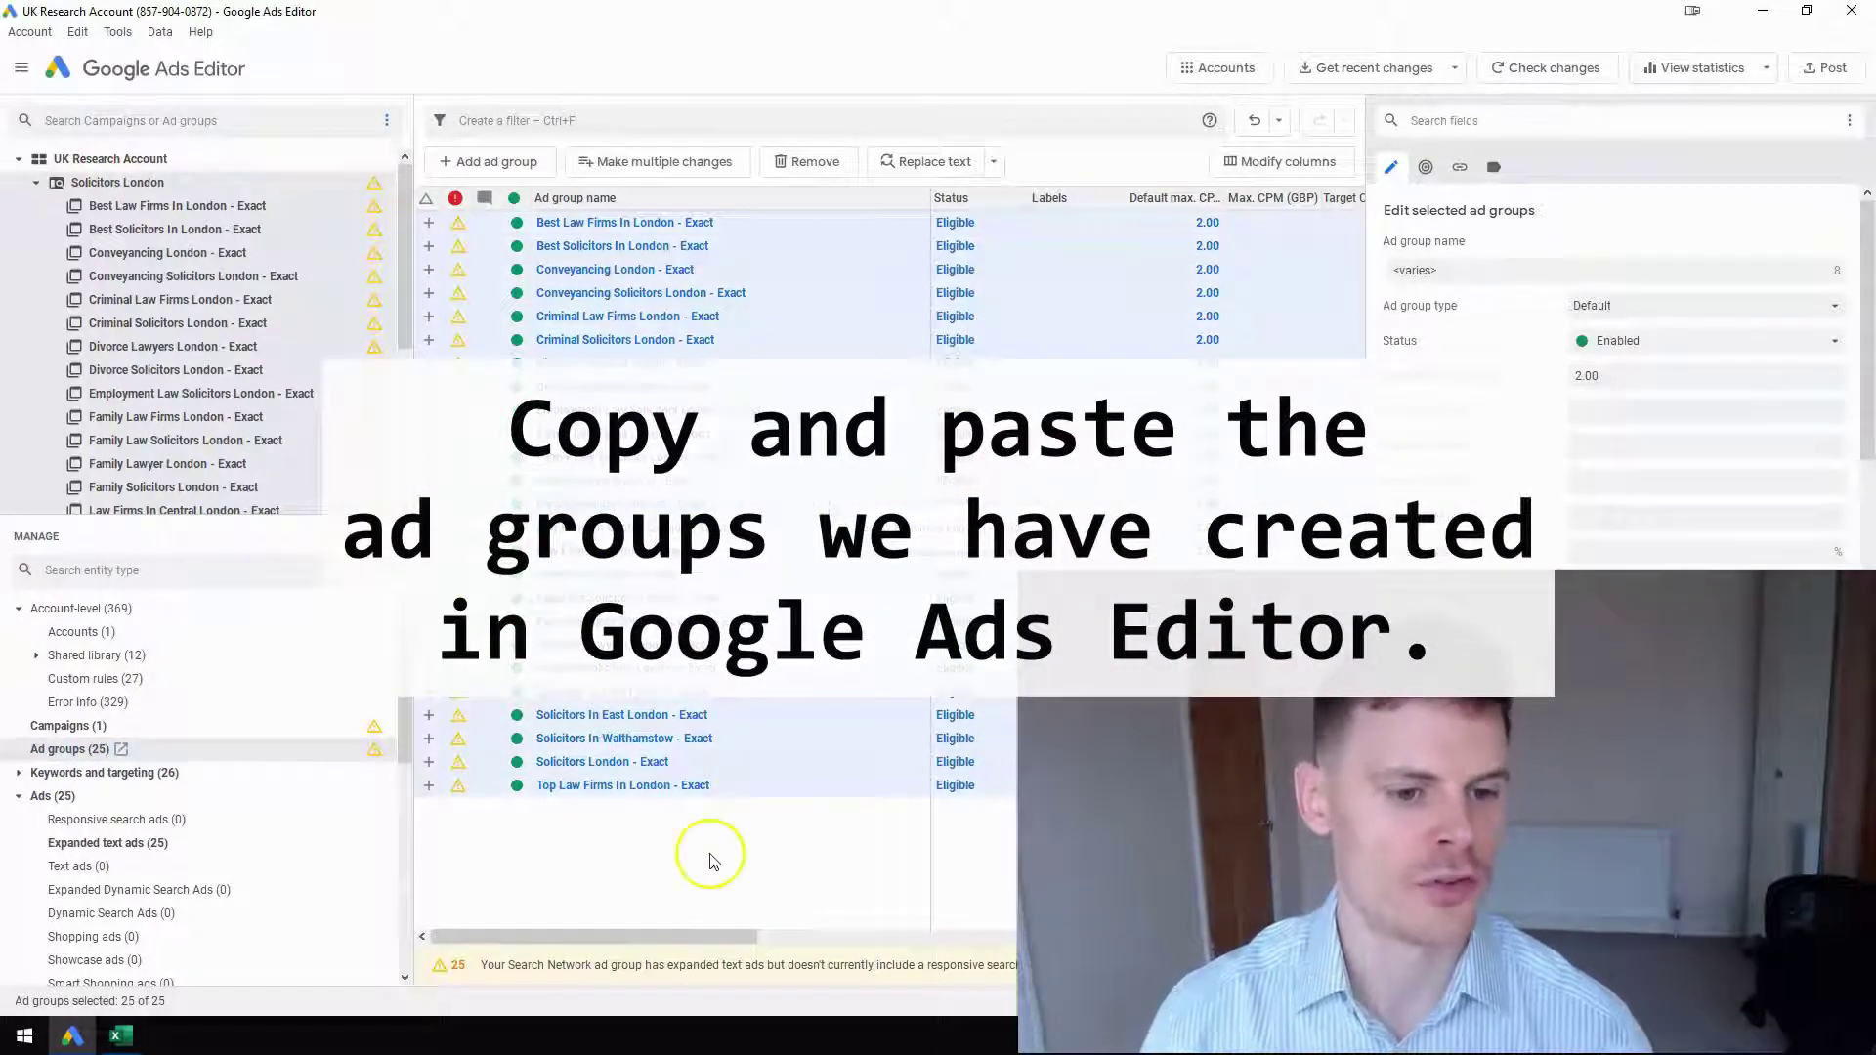
key(ctrl+c)
key(ctrl+v)
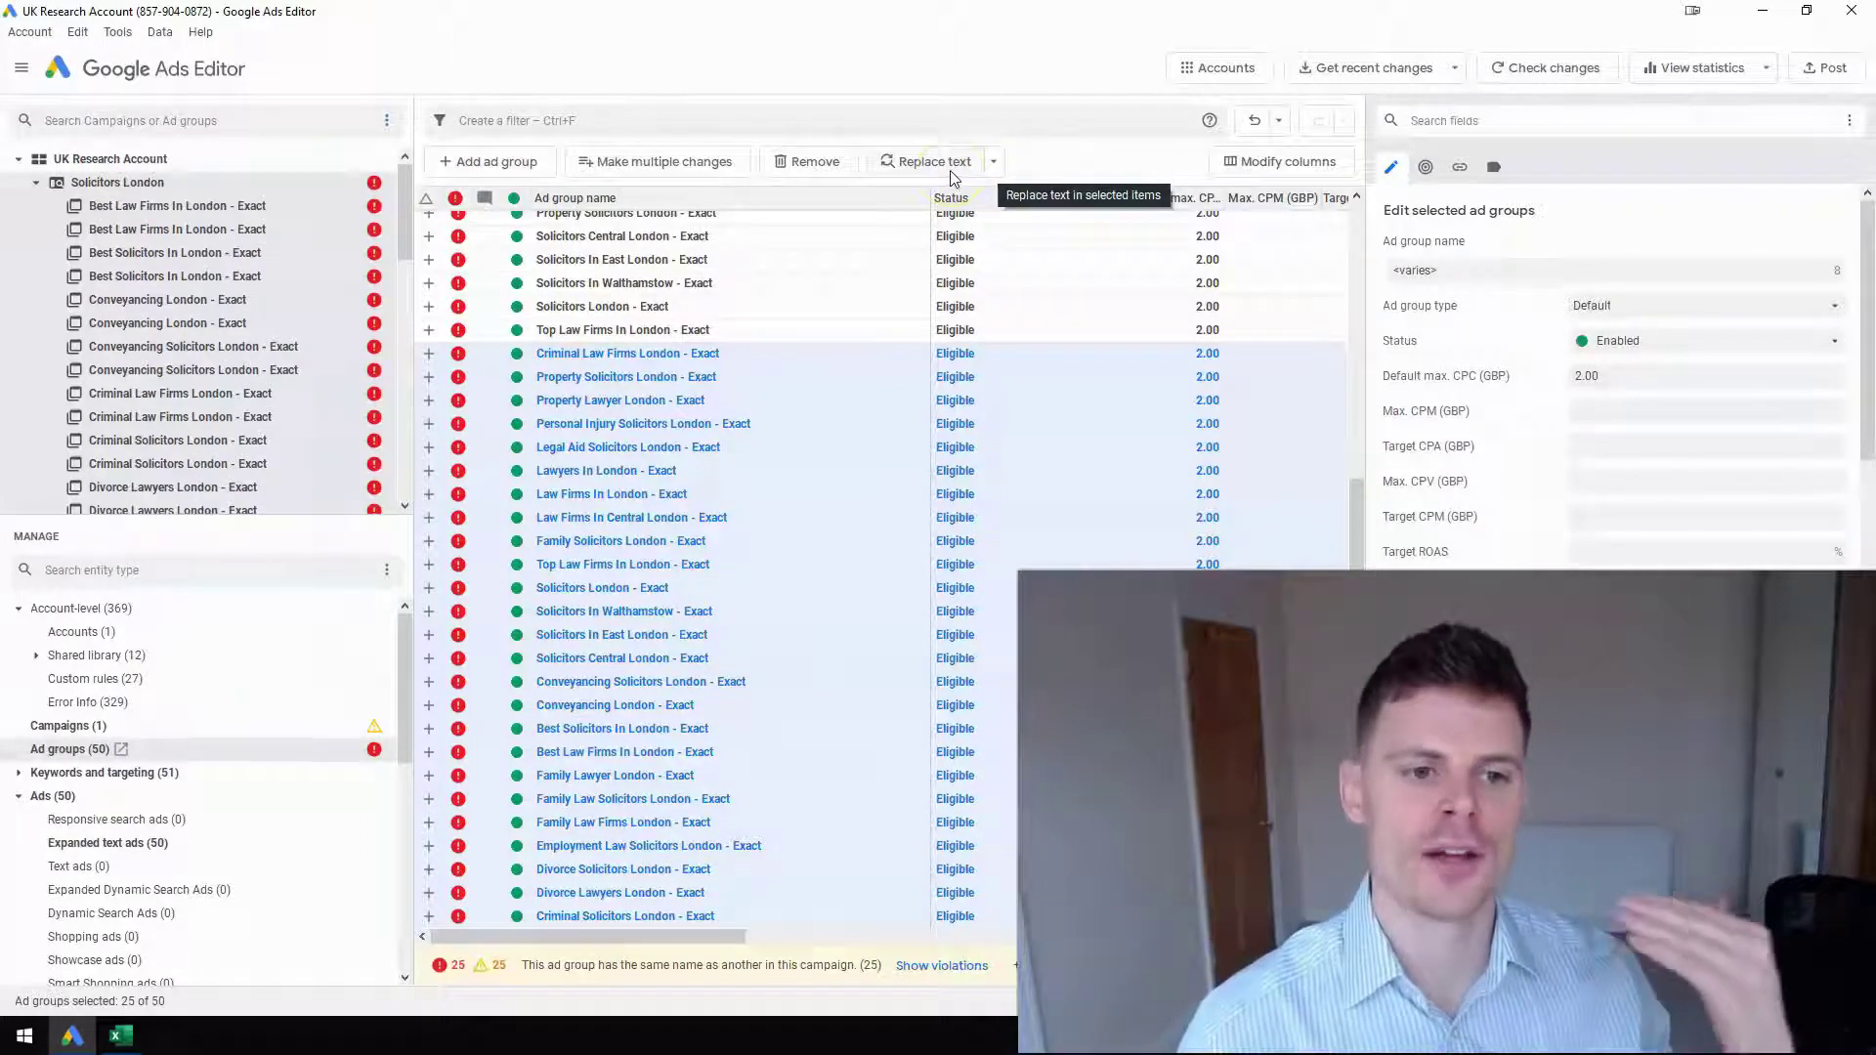
Step: Set a replace rule changing 'Exact' to 'BMM' in the duplicated ad group names
click(1564, 186)
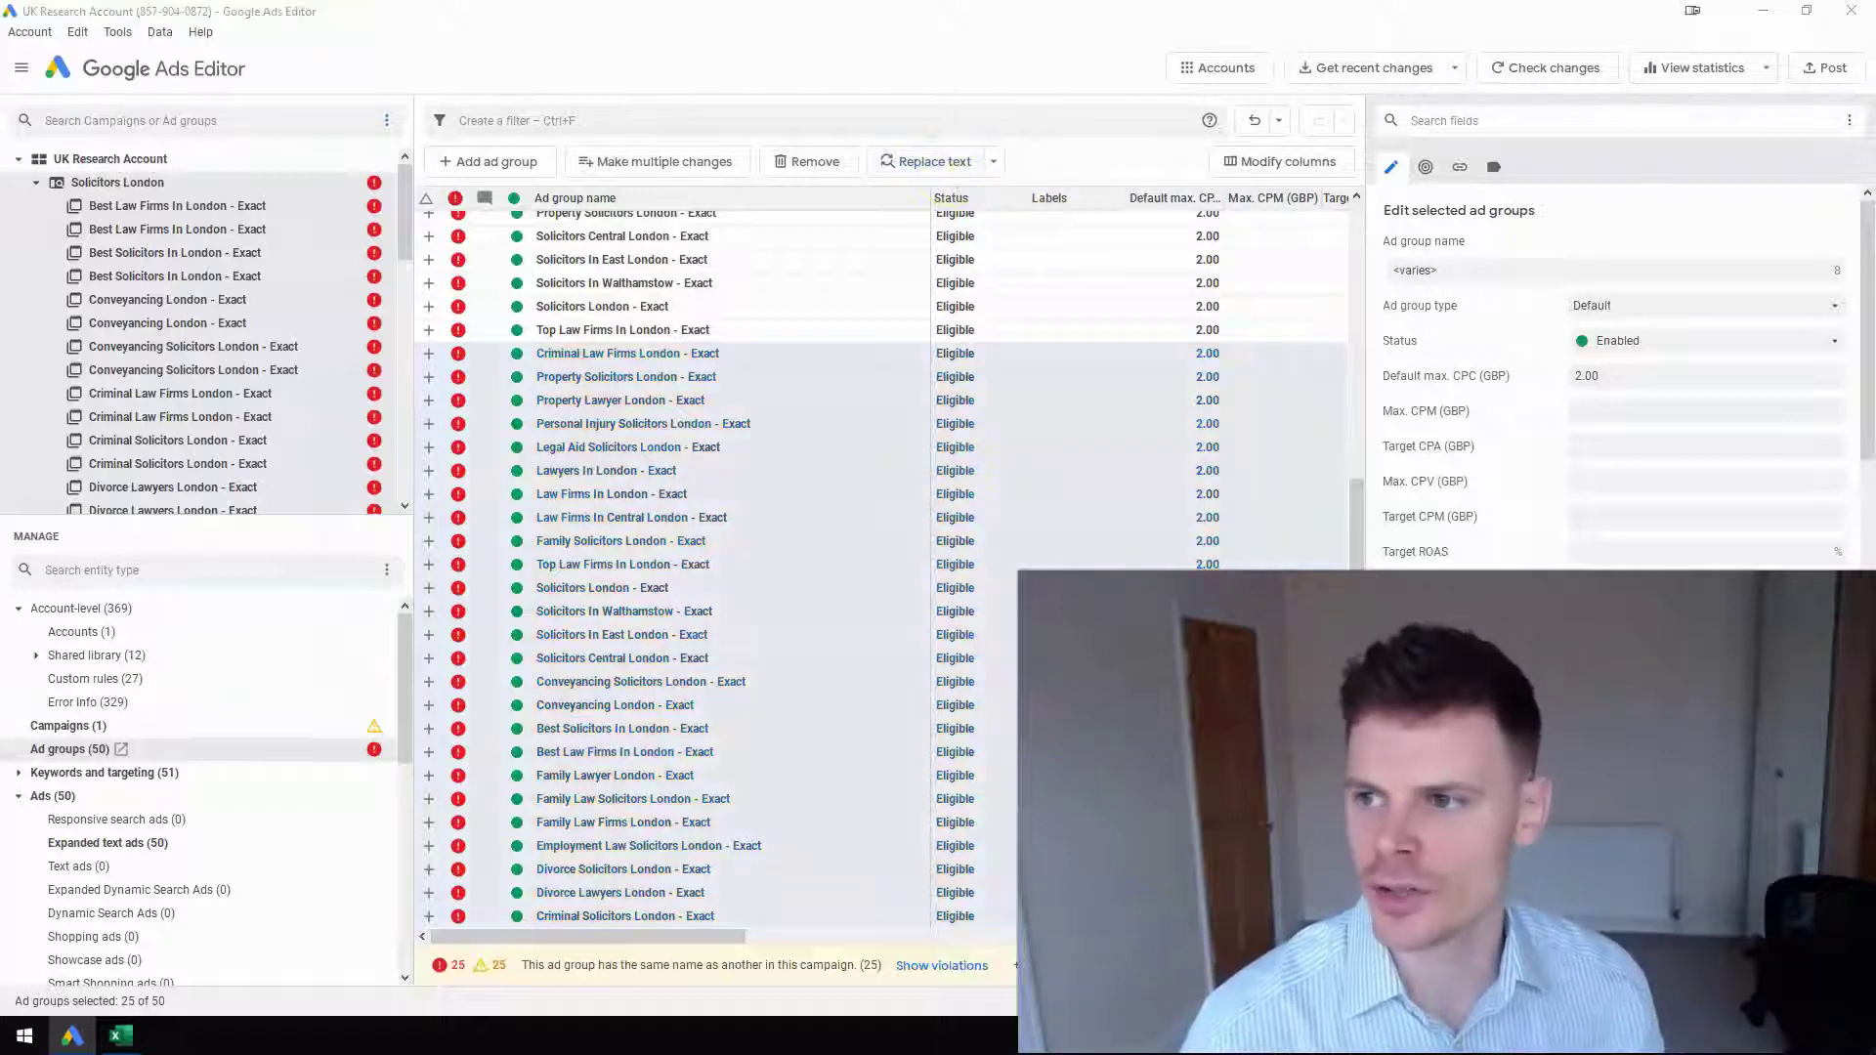
key(ctrl+h)
drag(1763, 259, 968, 310)
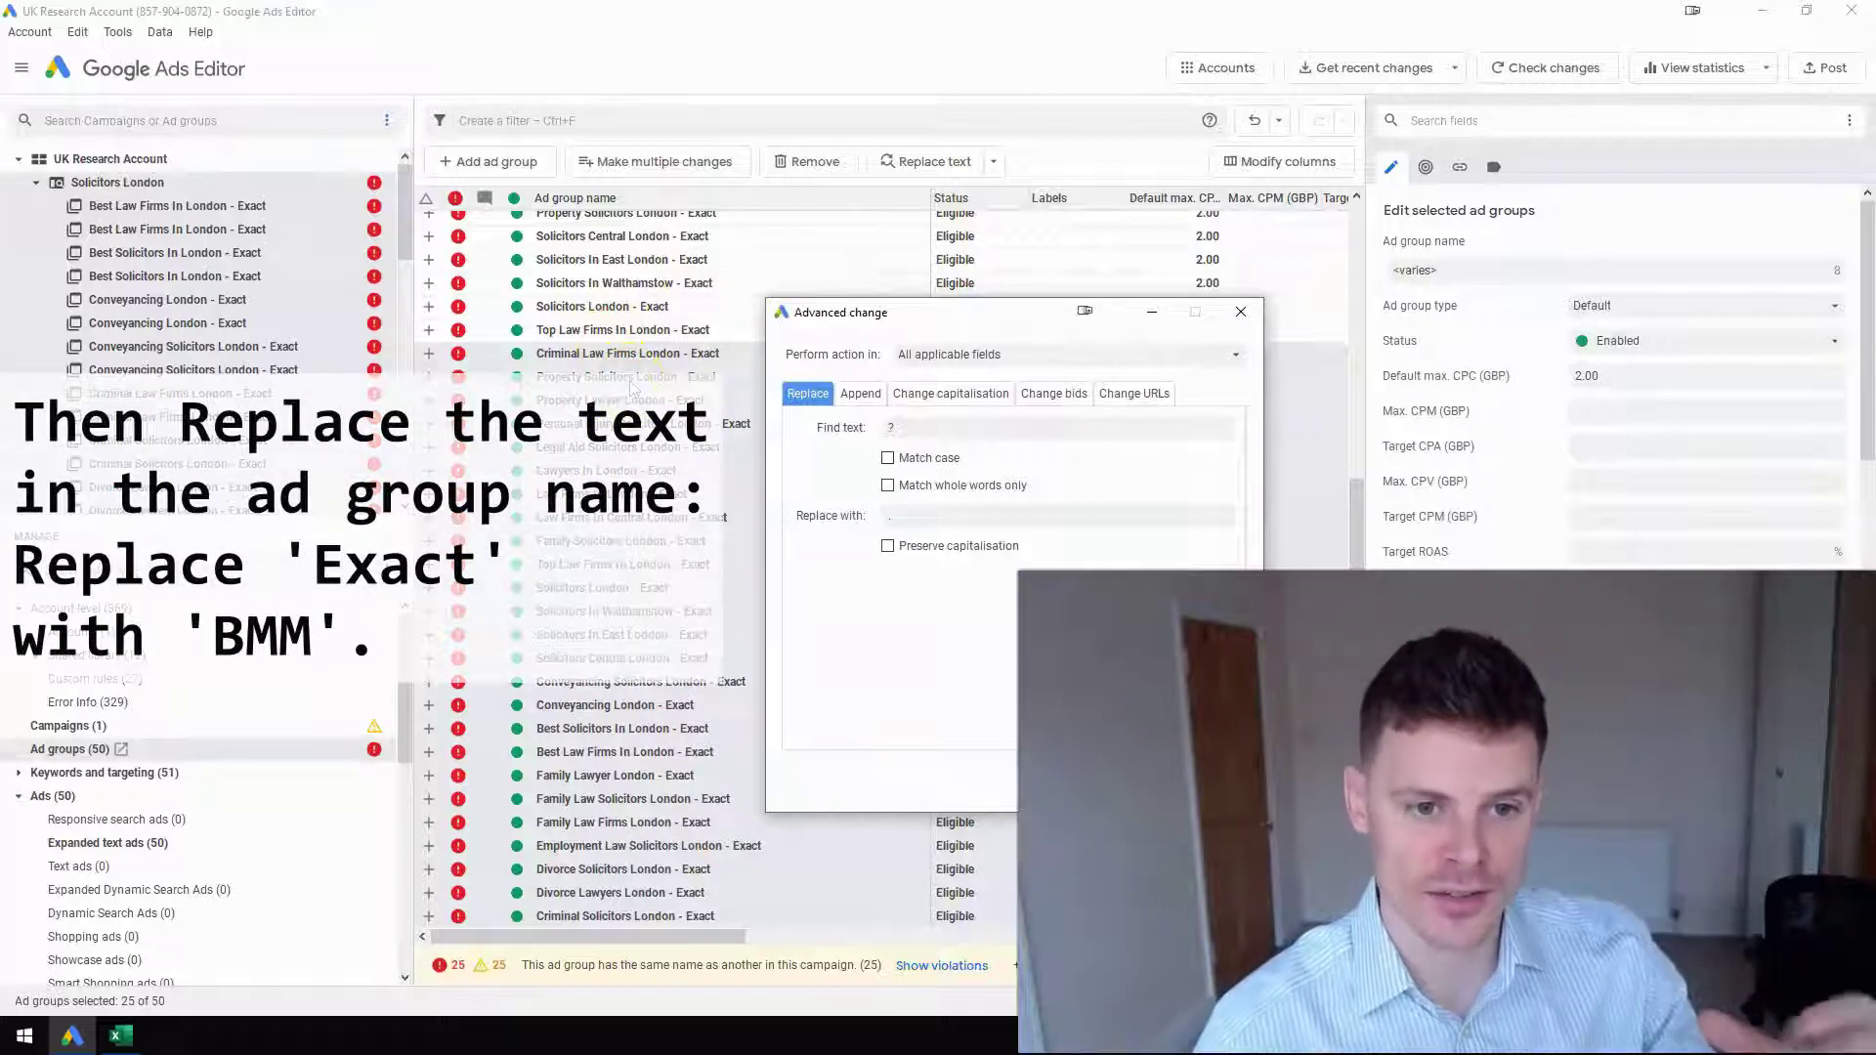
click(936, 422)
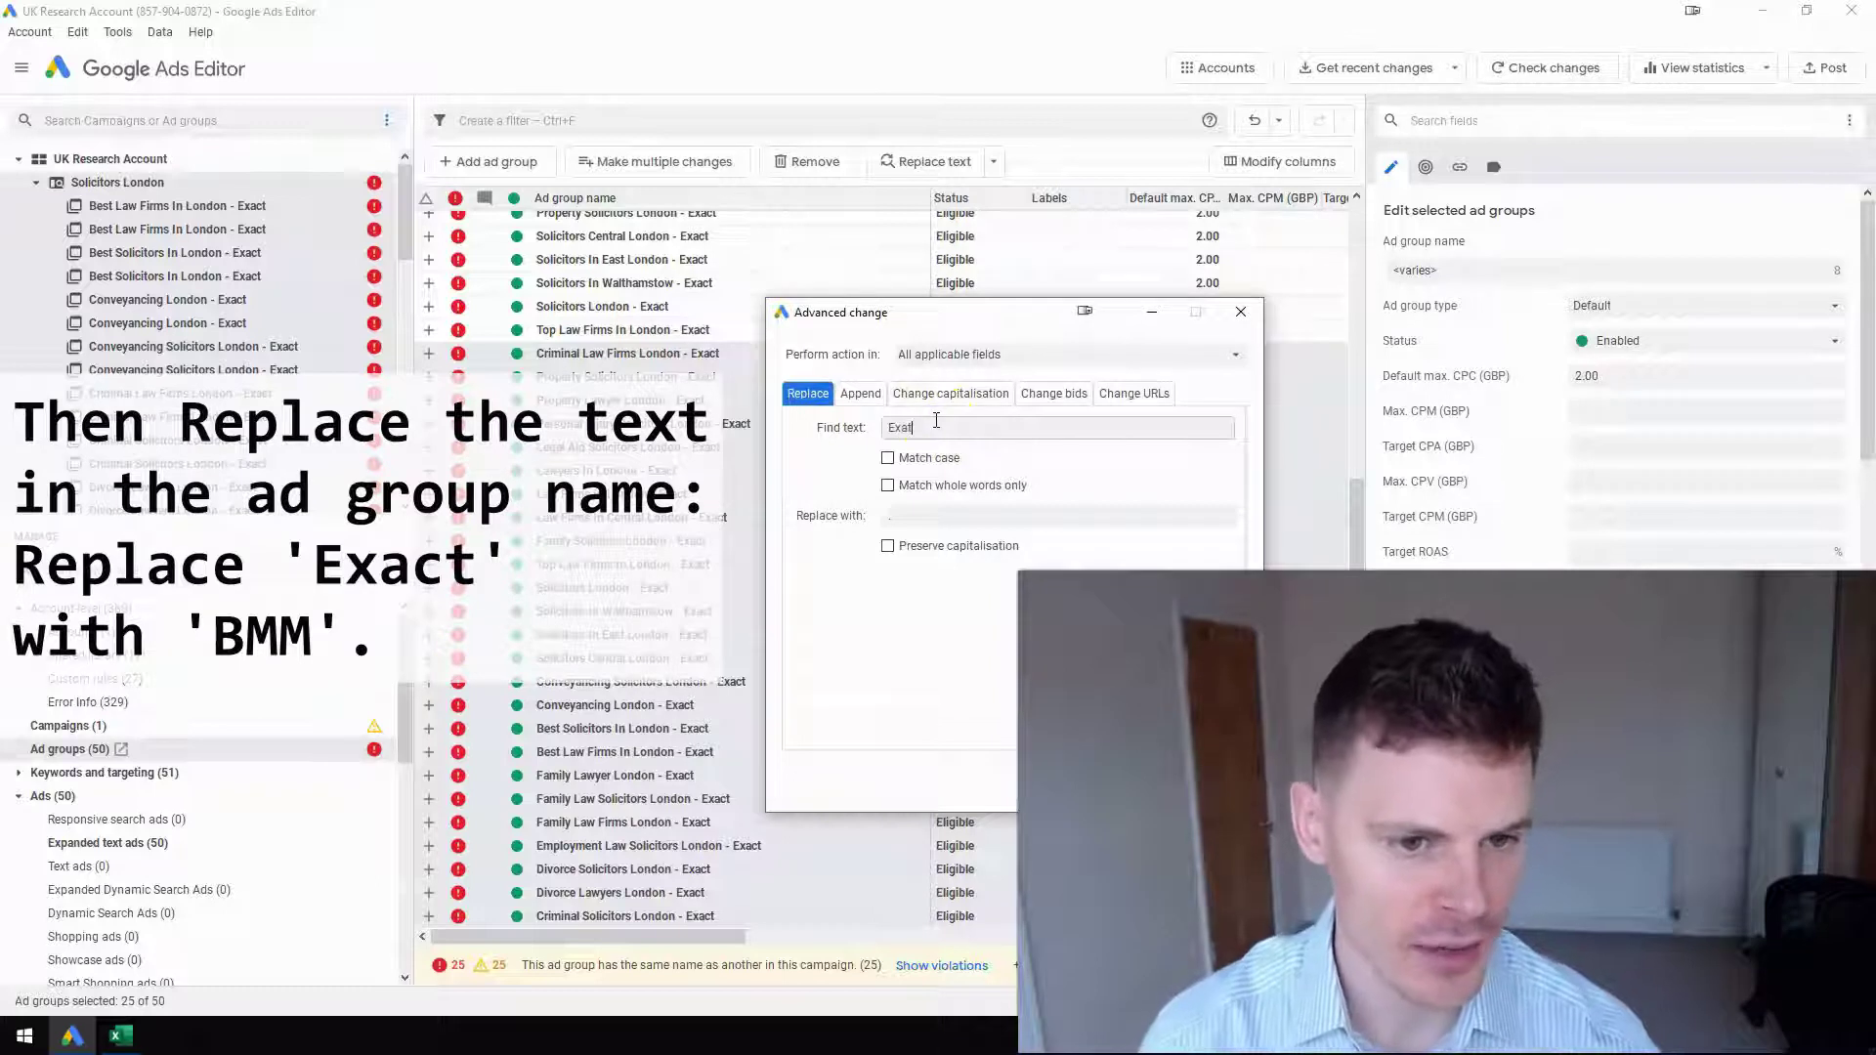
key(Tab)
key(Tab)
key(Tab)
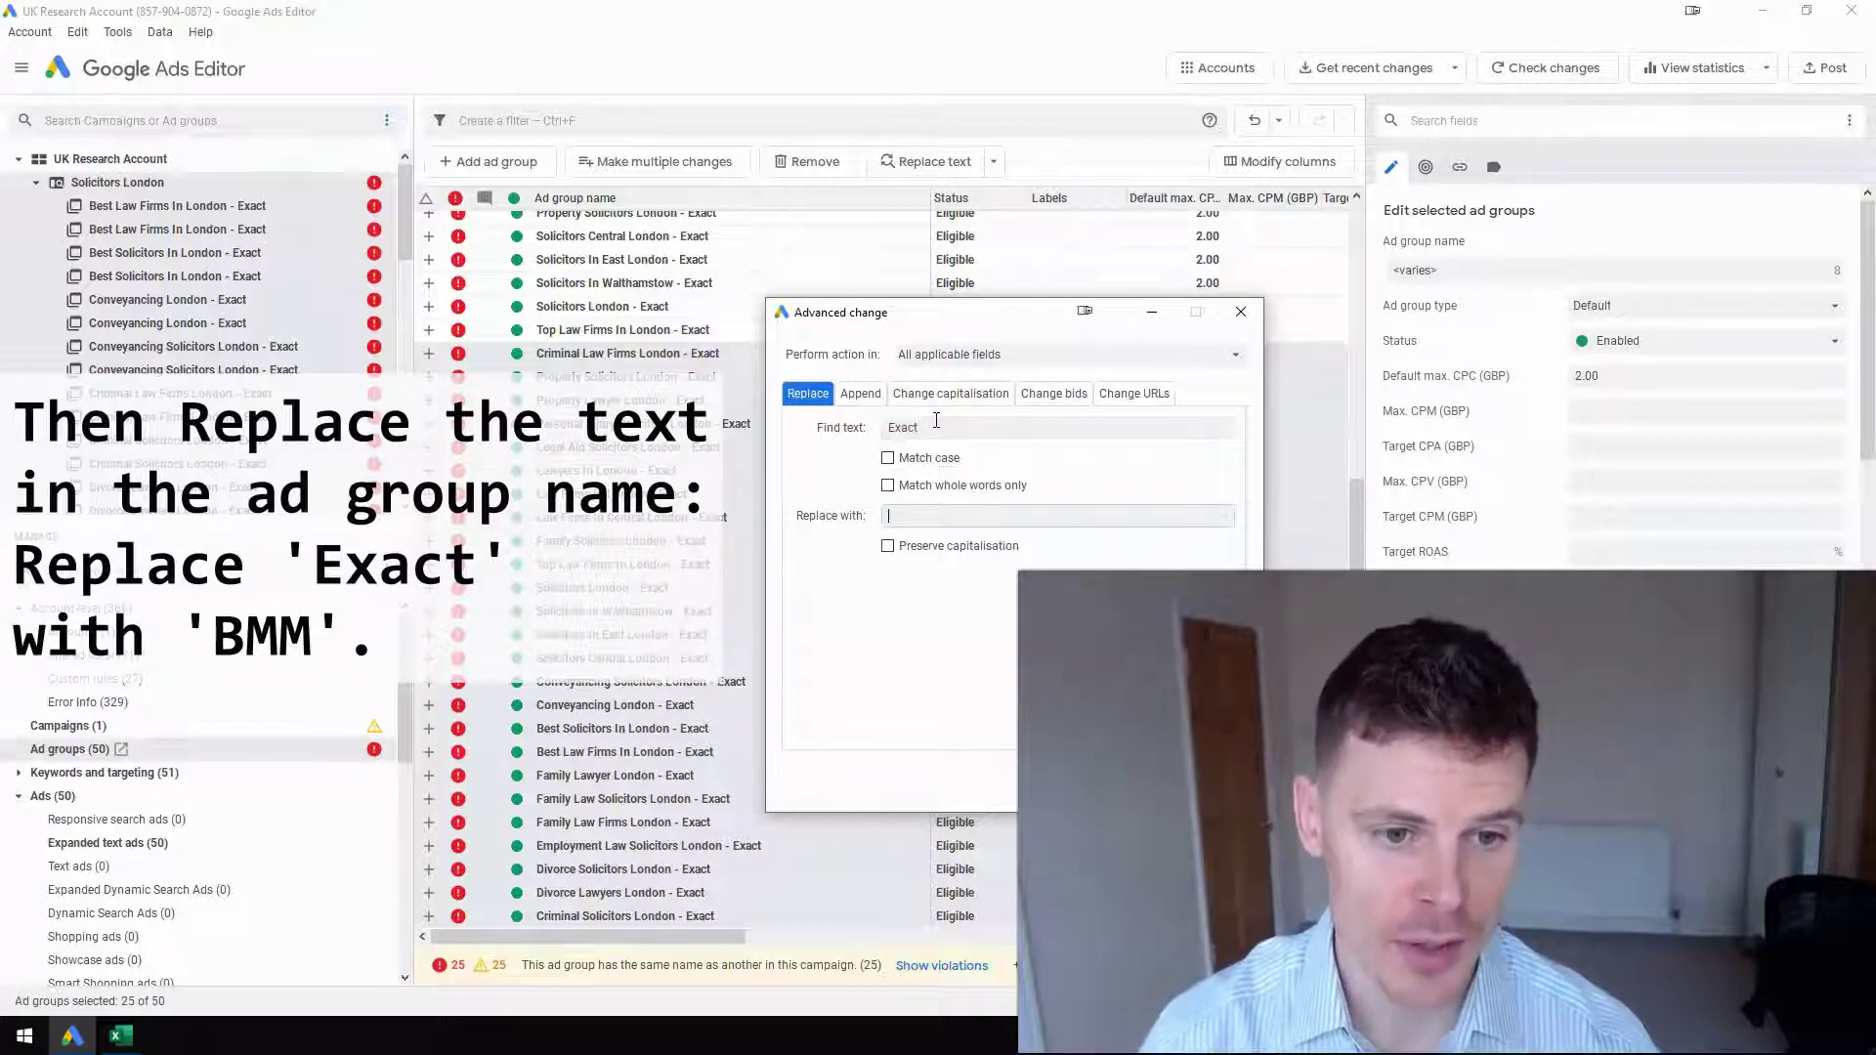
text(BMM)
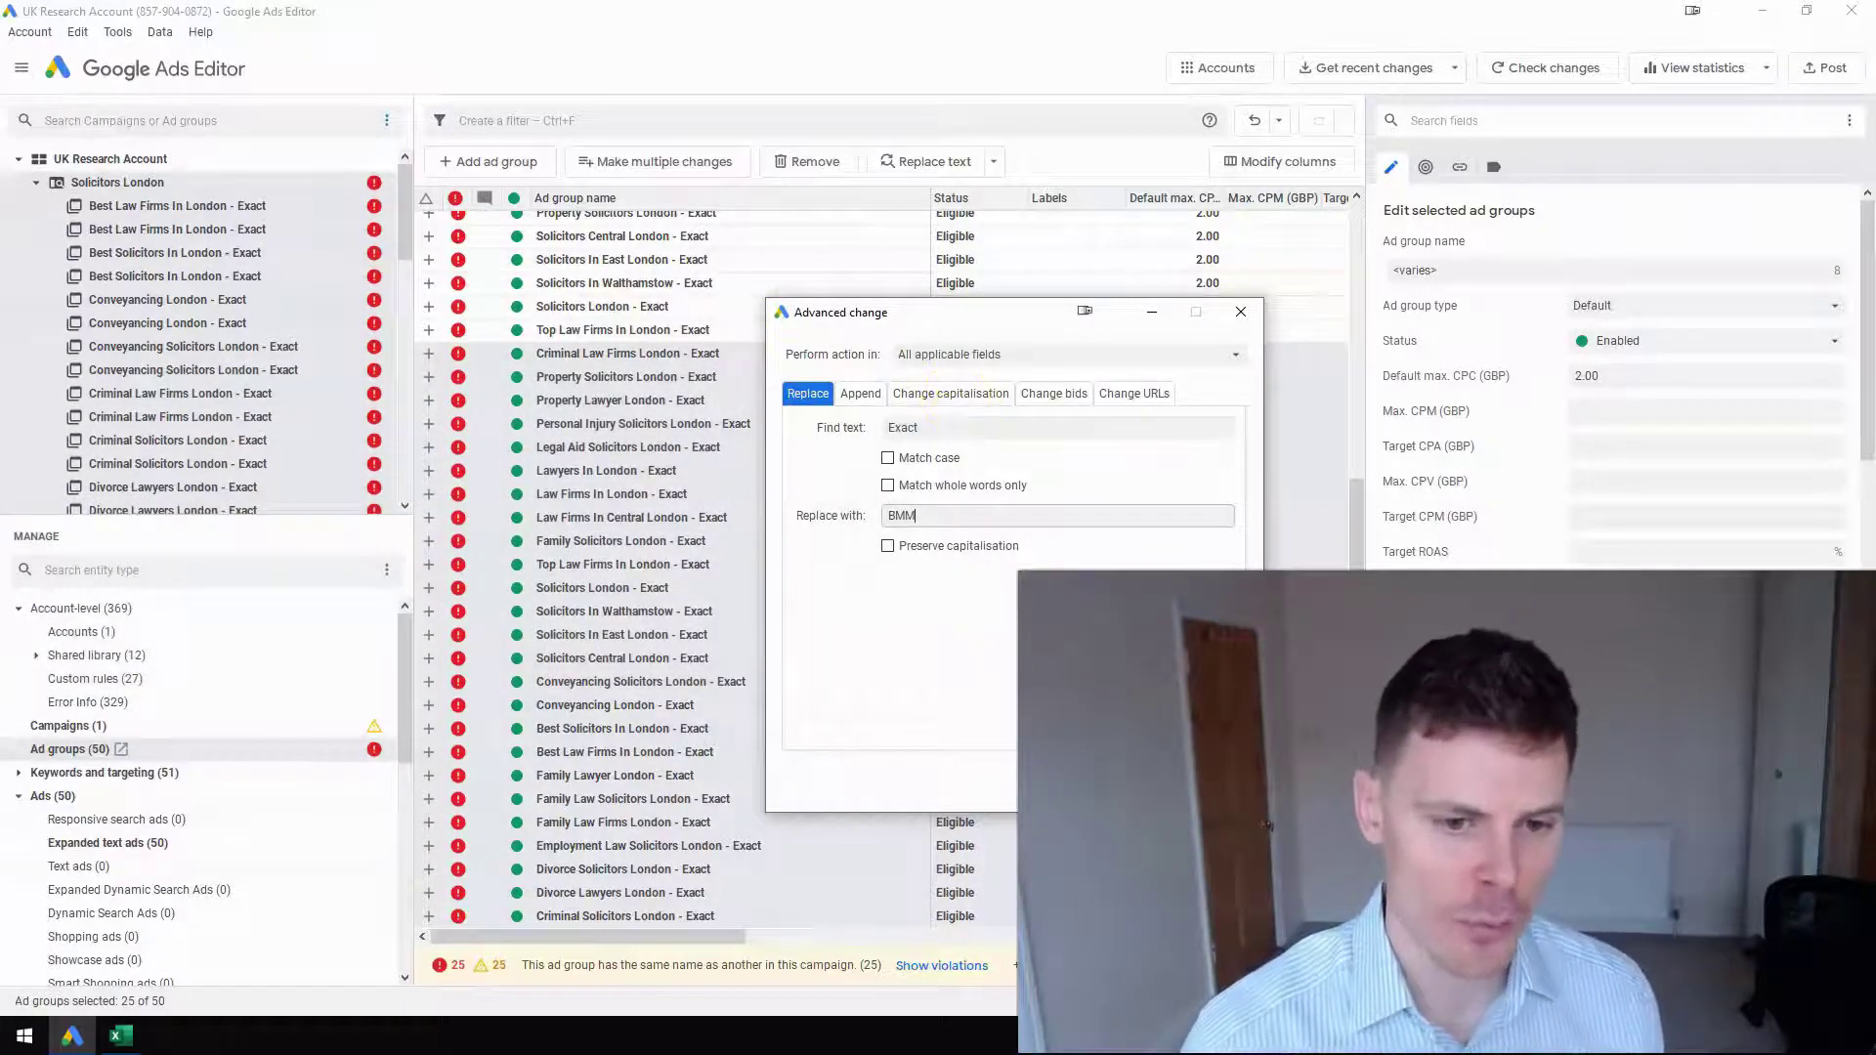
key(Return)
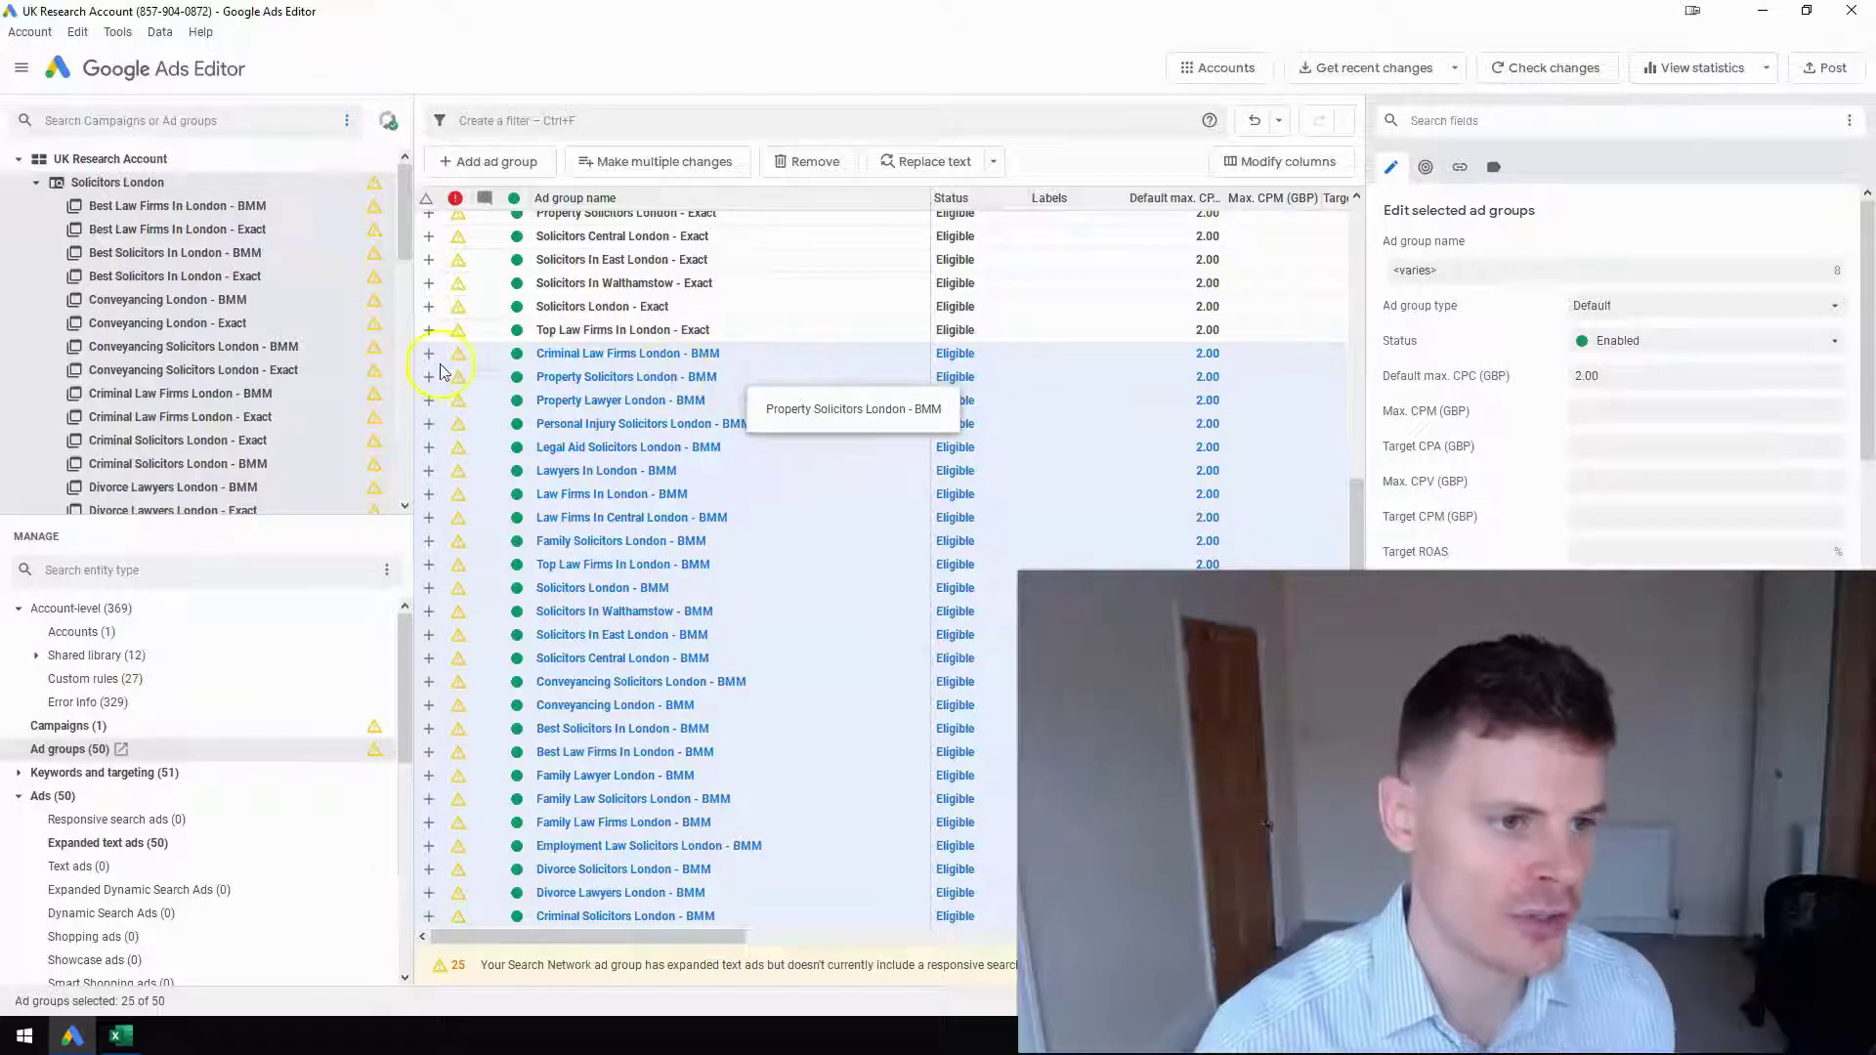
Step: Filter the account tree for 'BMM' so only the 25 BMM ad groups show
click(147, 122)
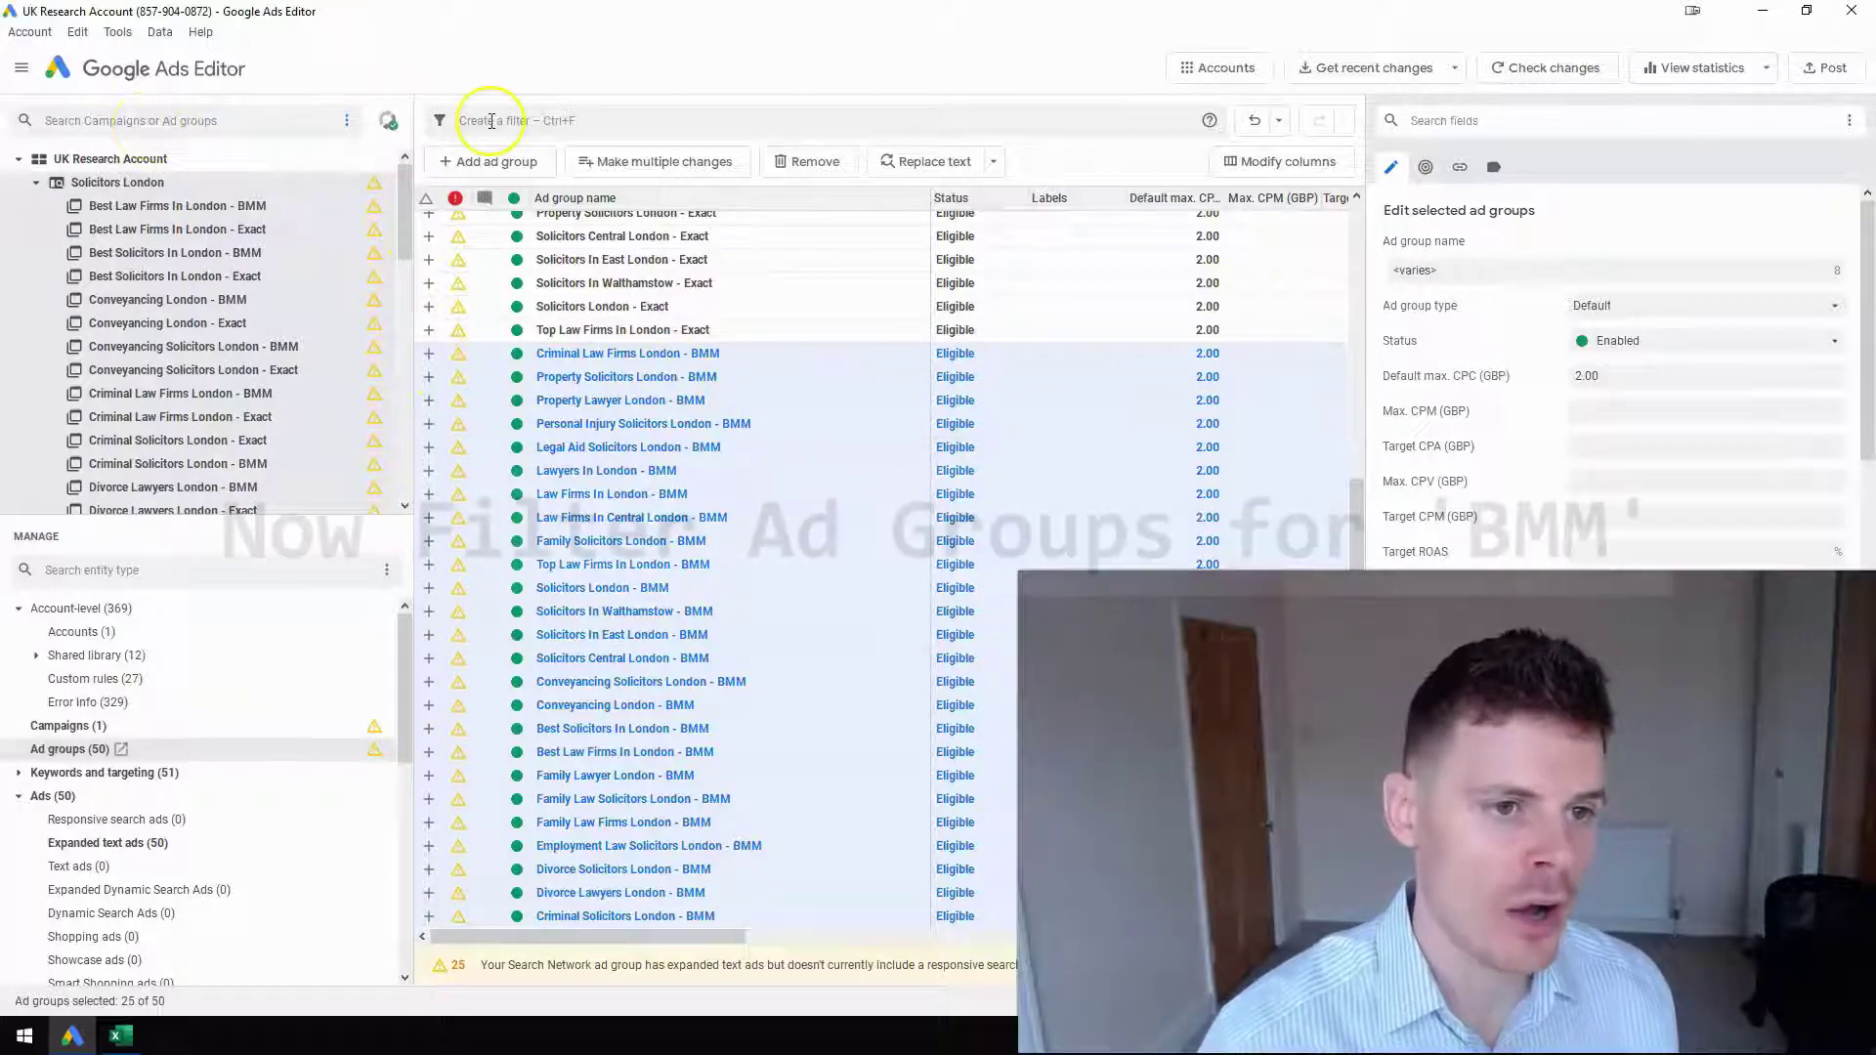
click(288, 123)
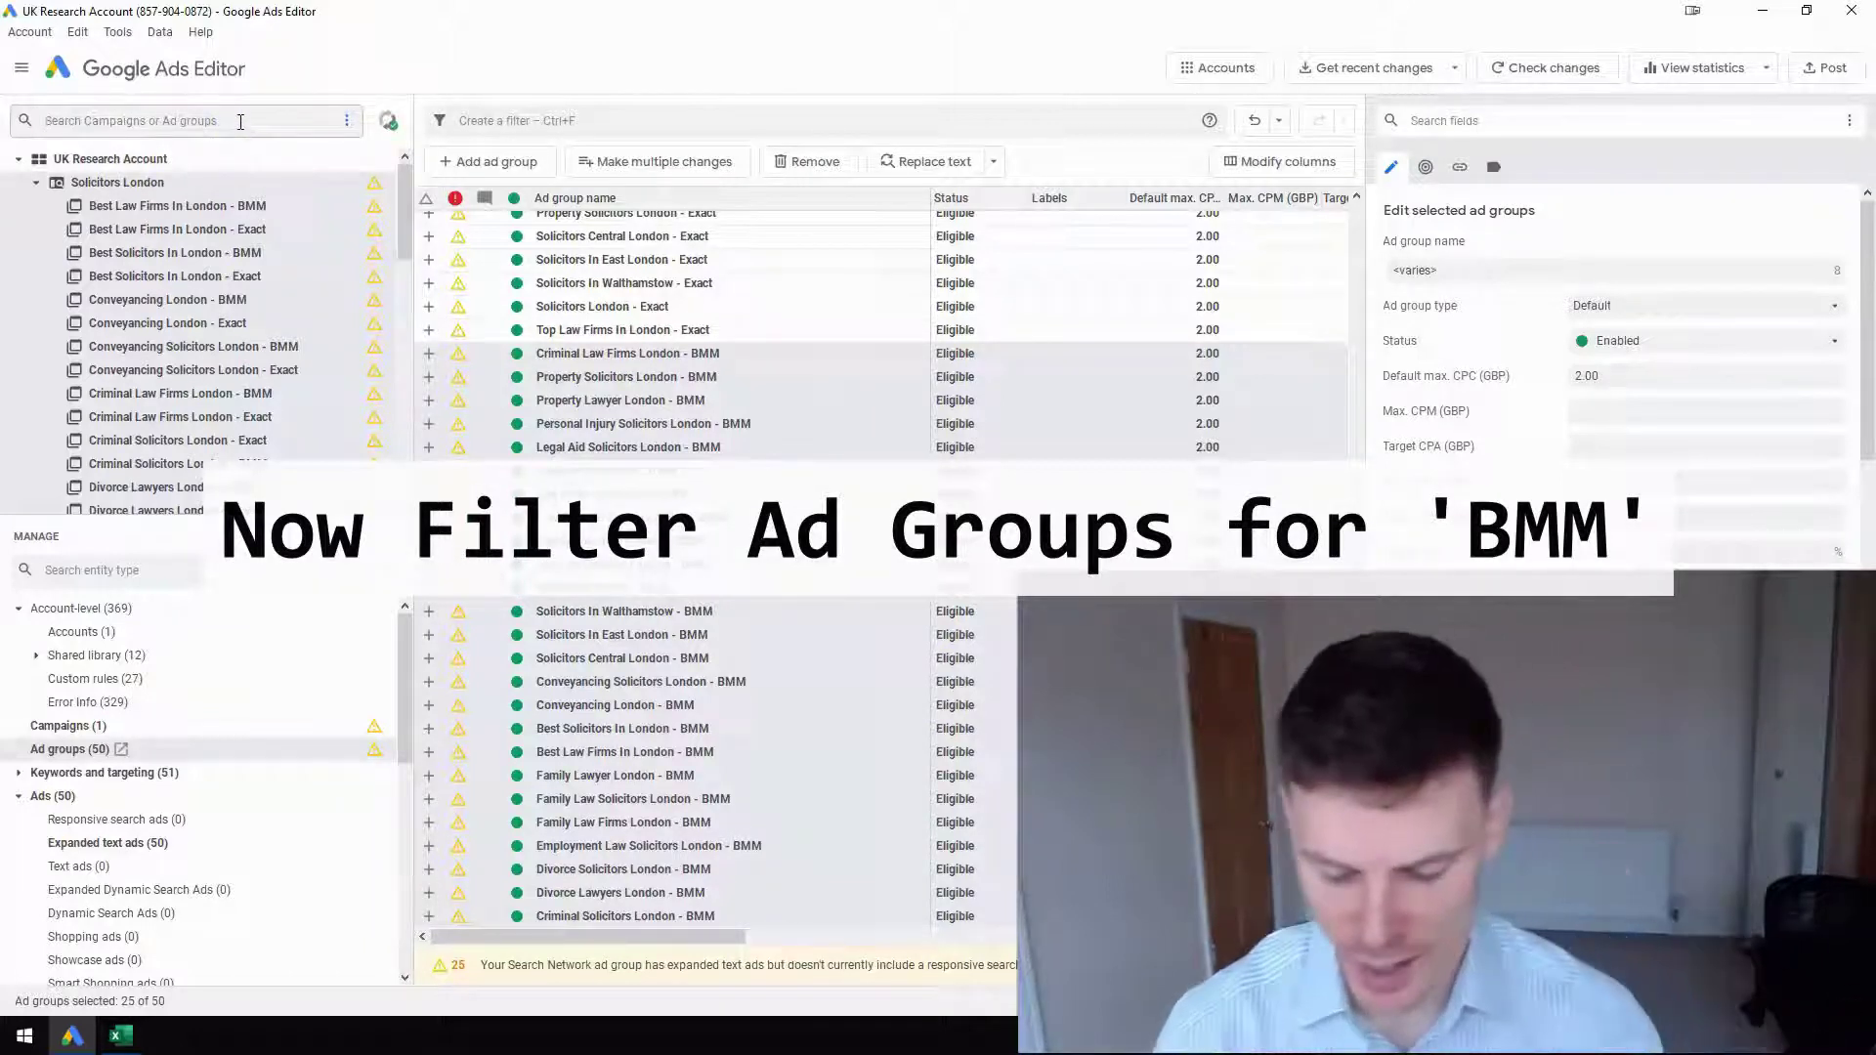
text(BMM)
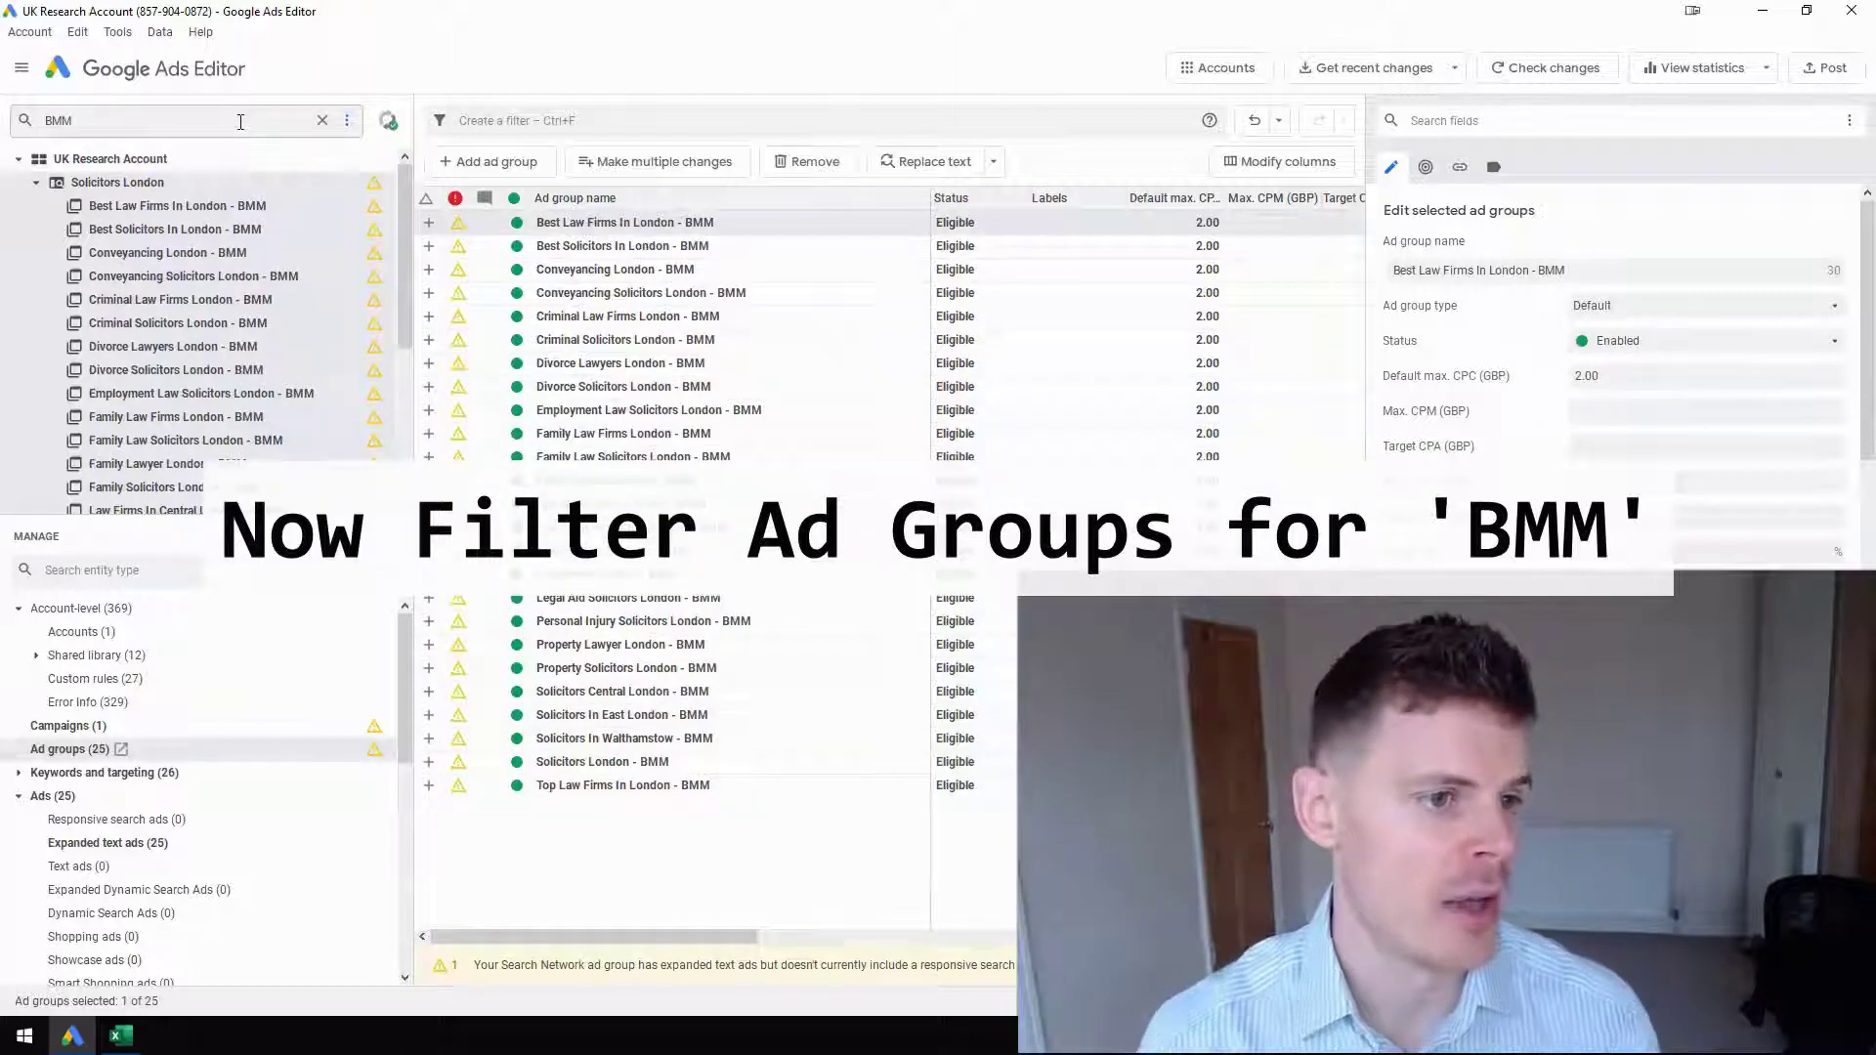
click(250, 206)
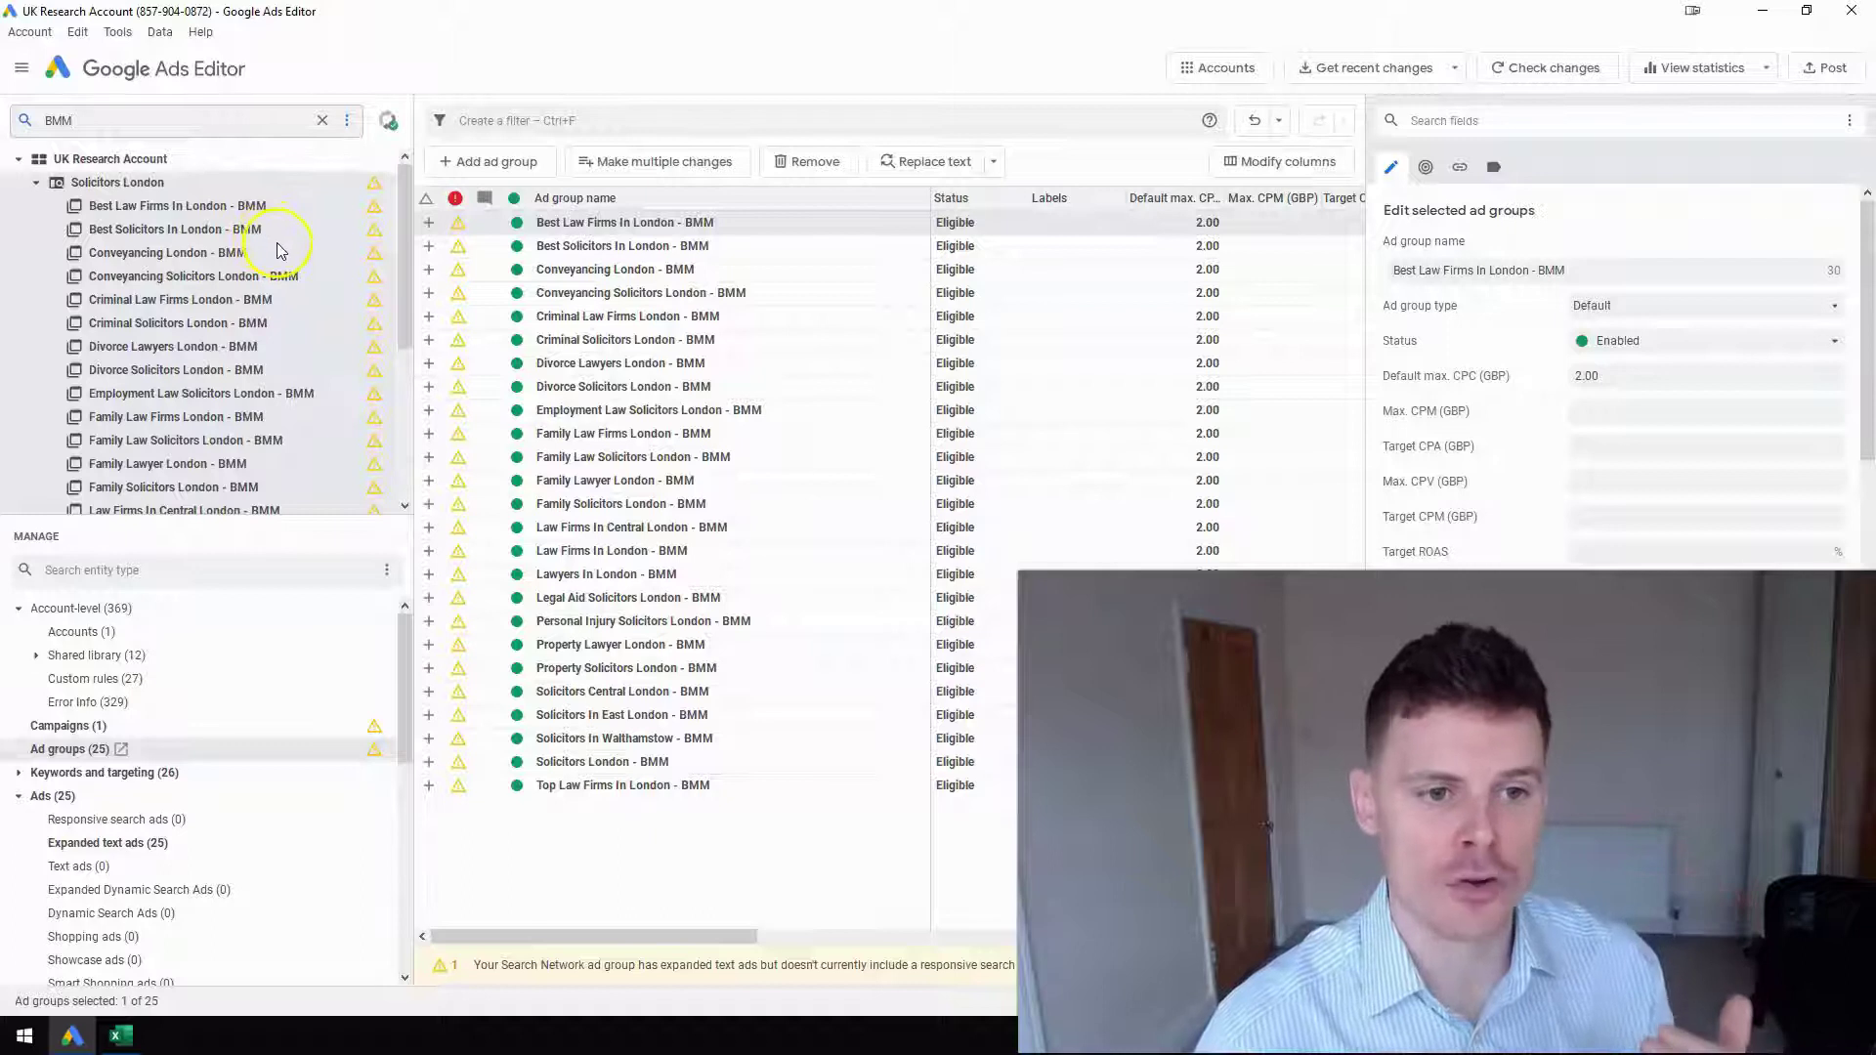
click(18, 773)
Step: Select all 25 keywords in the BMM ad groups and set their match type to Broad
click(71, 799)
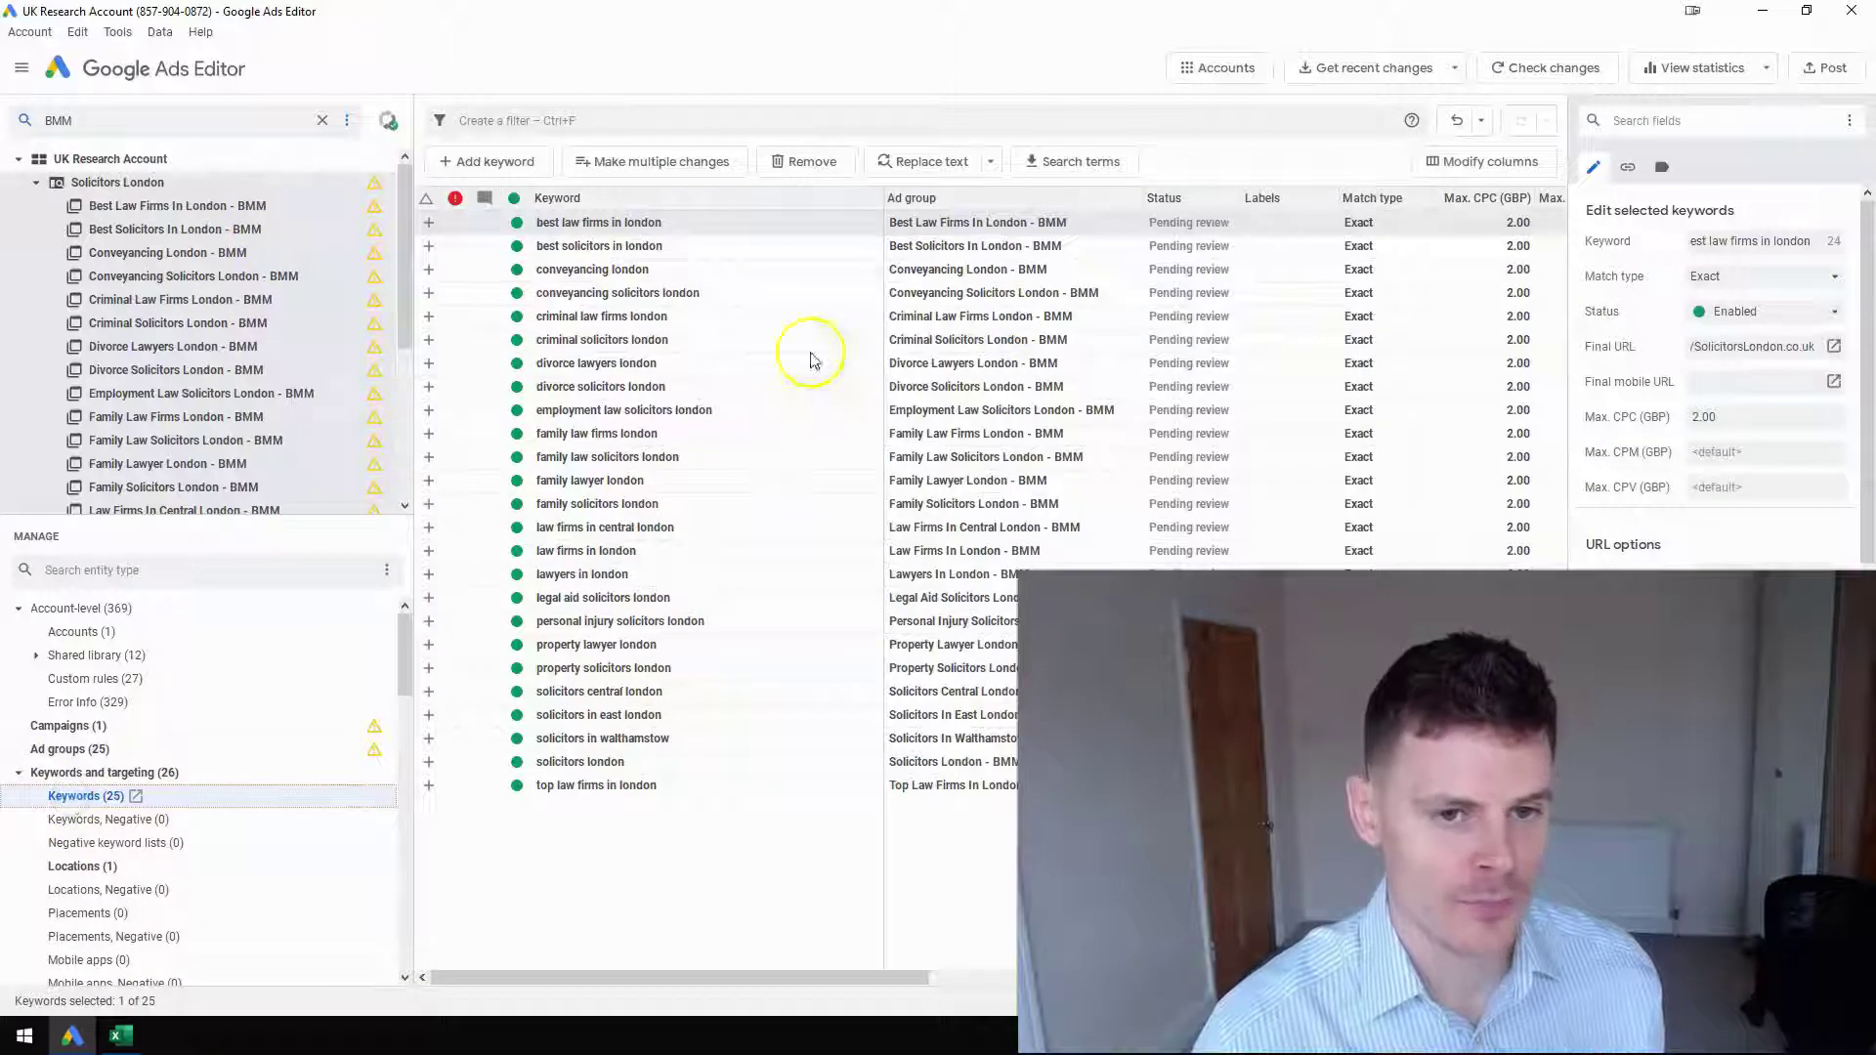
click(709, 364)
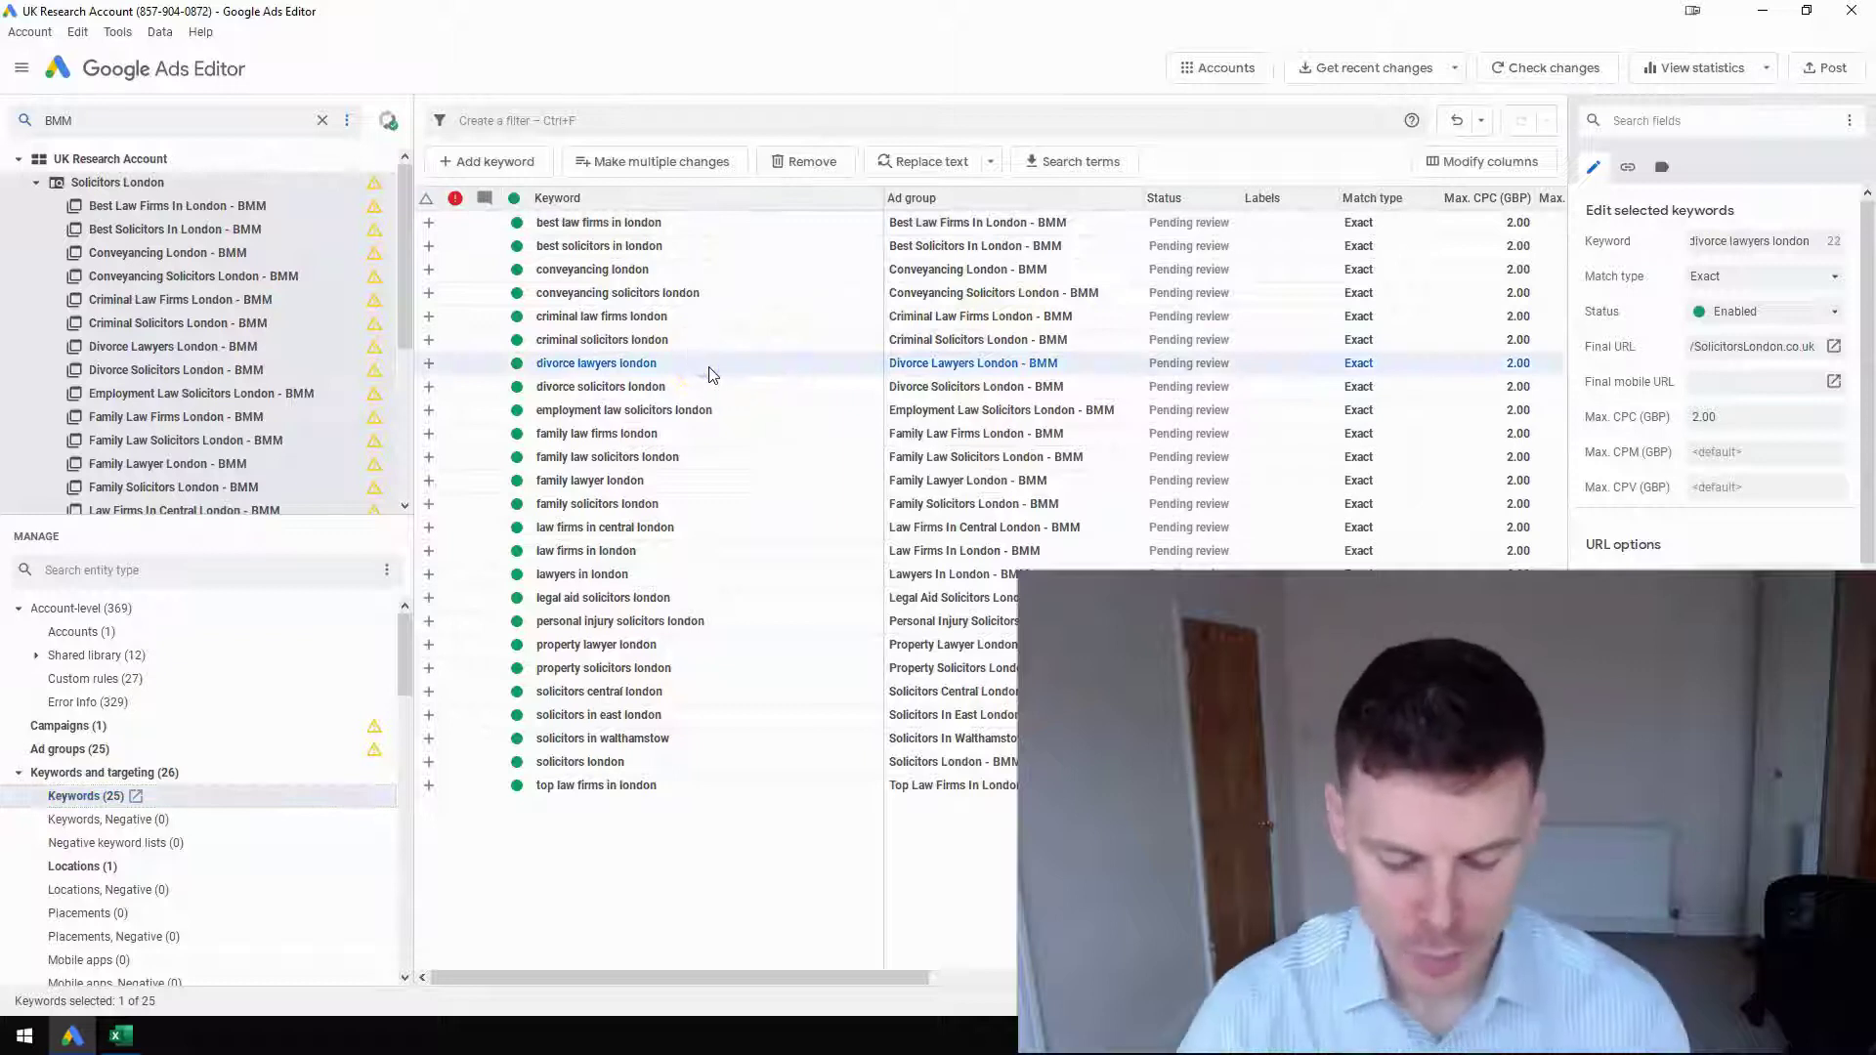
key(ctrl+a)
click(1803, 283)
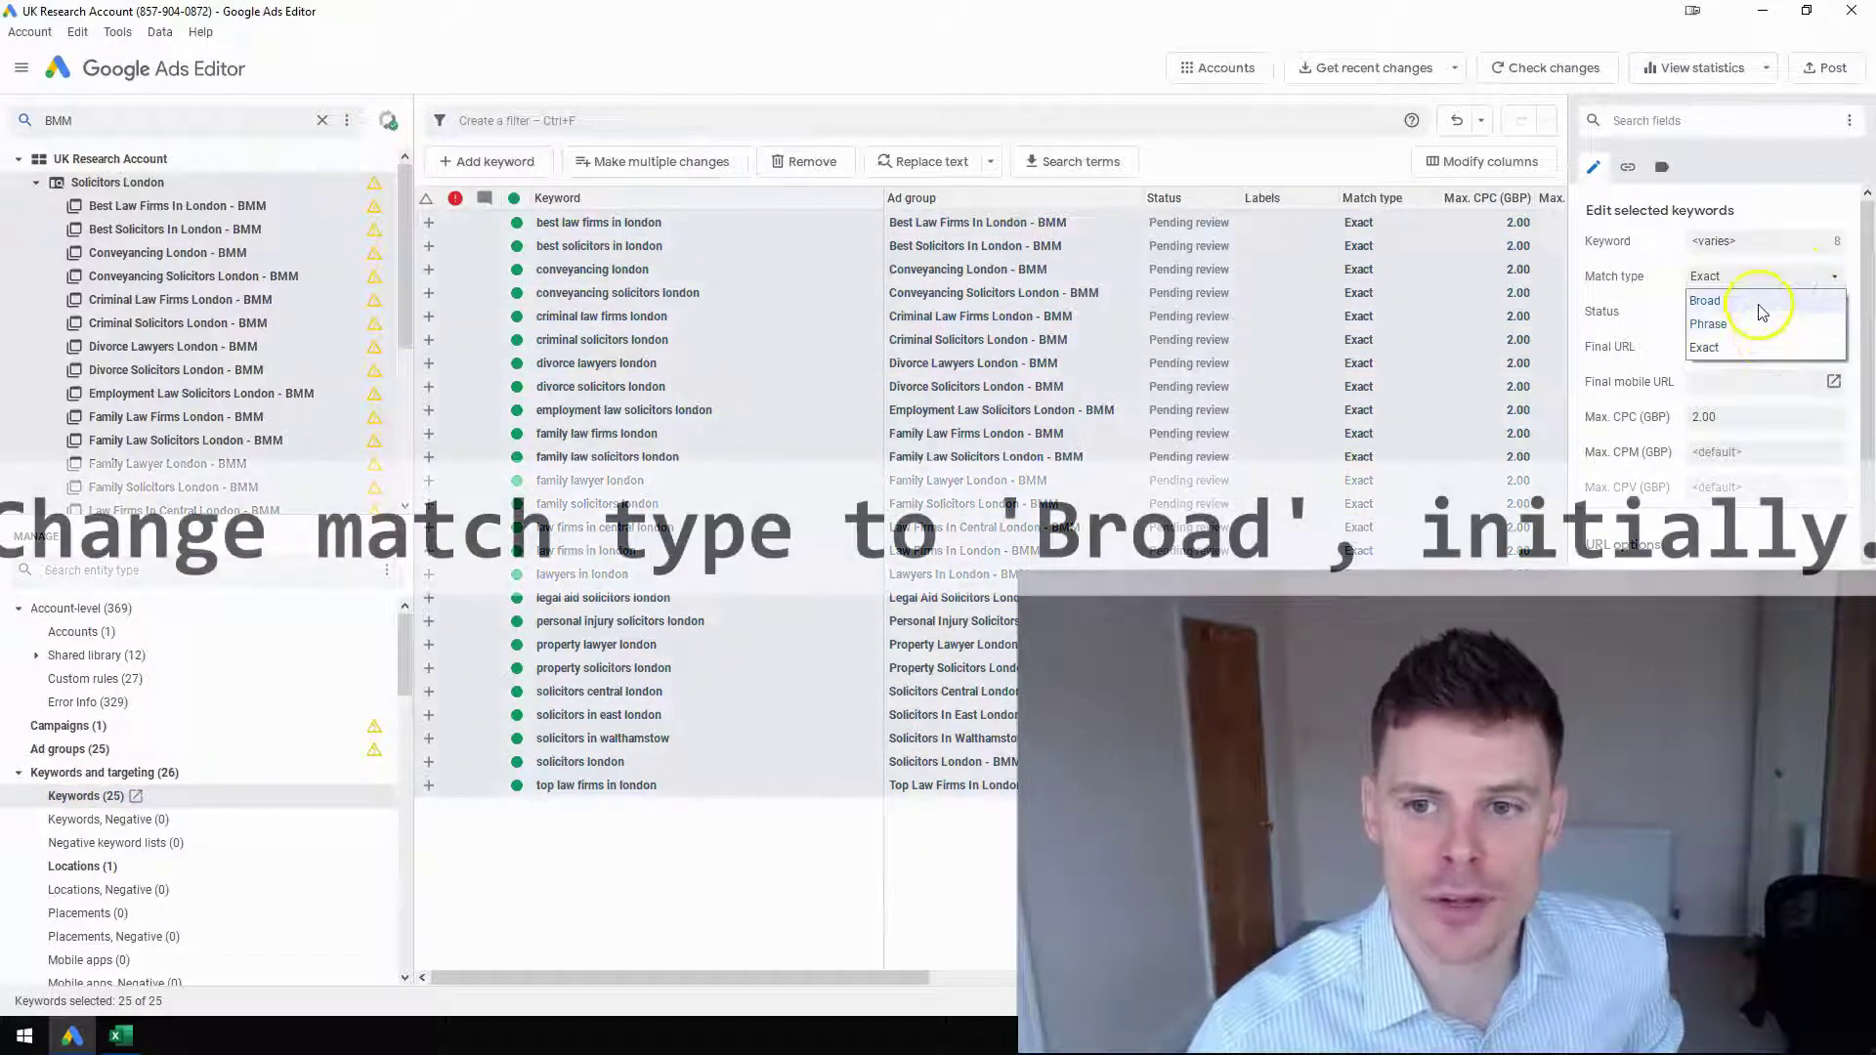
click(1755, 302)
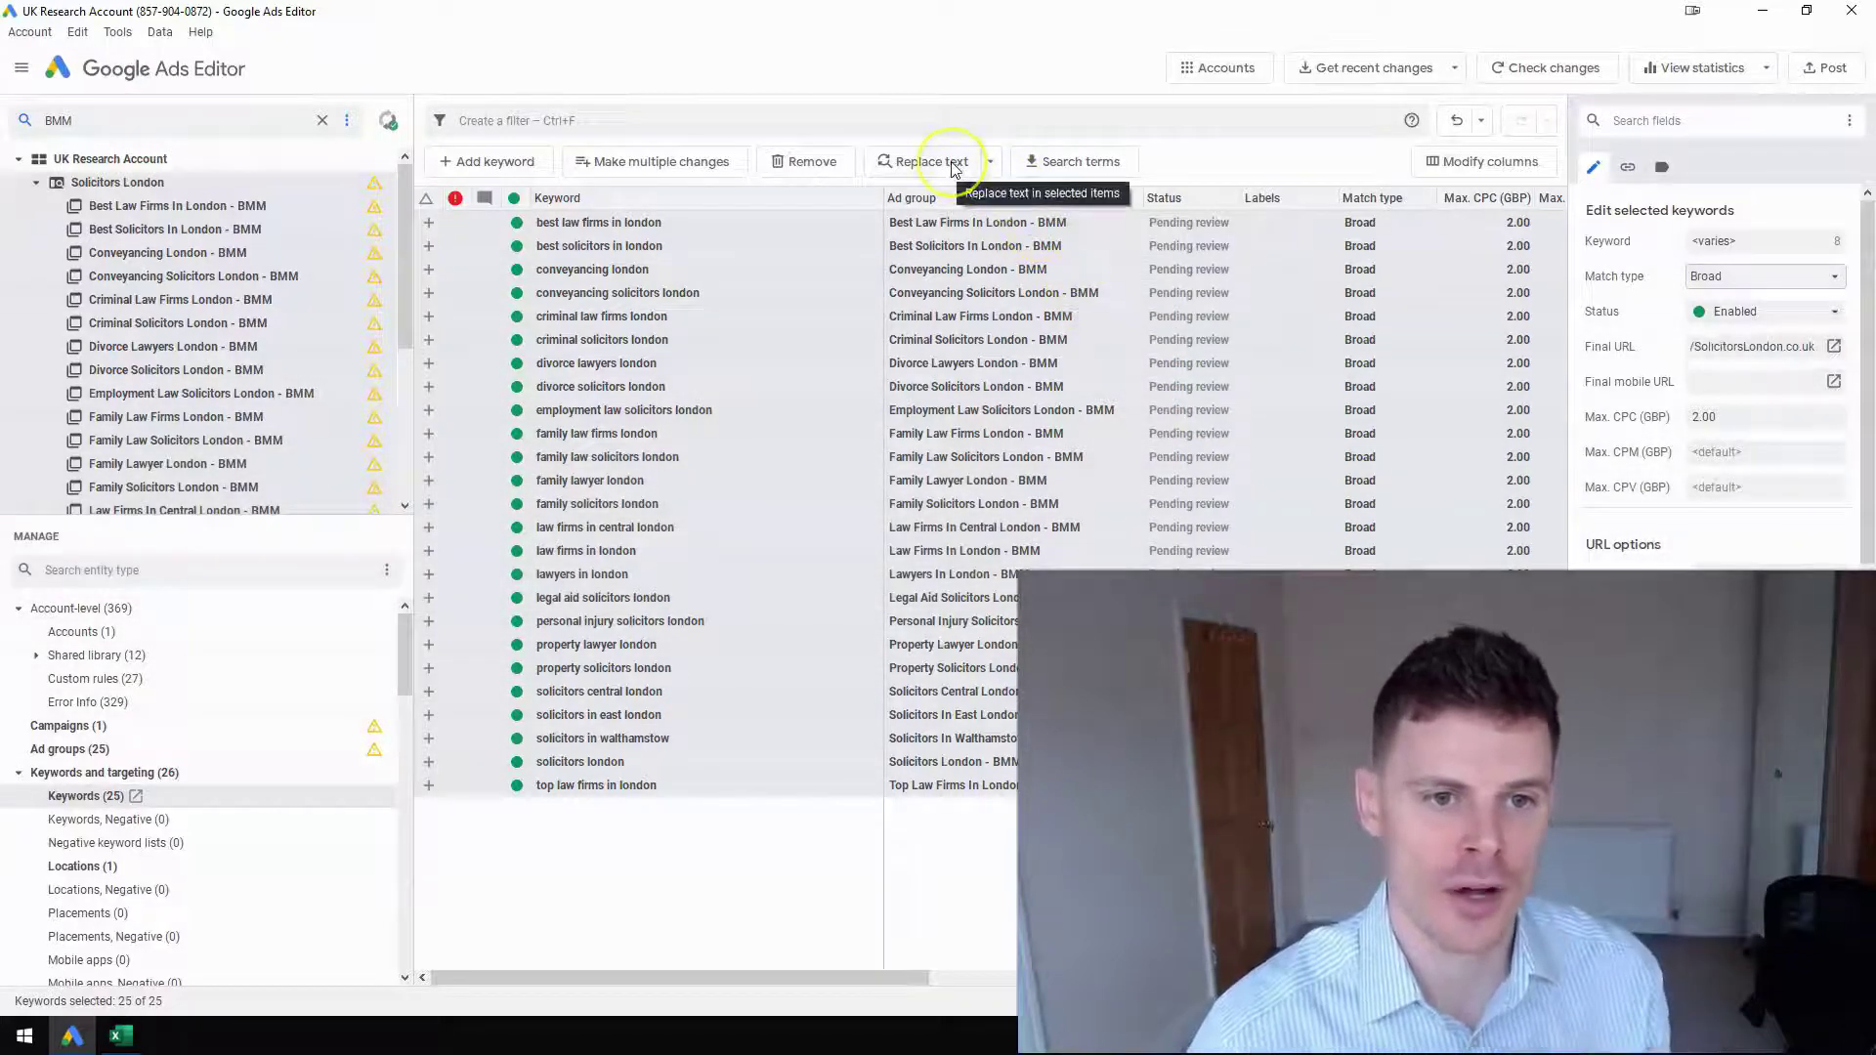
Step: Replace every space in the BMM keywords with ' +', e.g. 'best +law +firms +in +london'
click(955, 168)
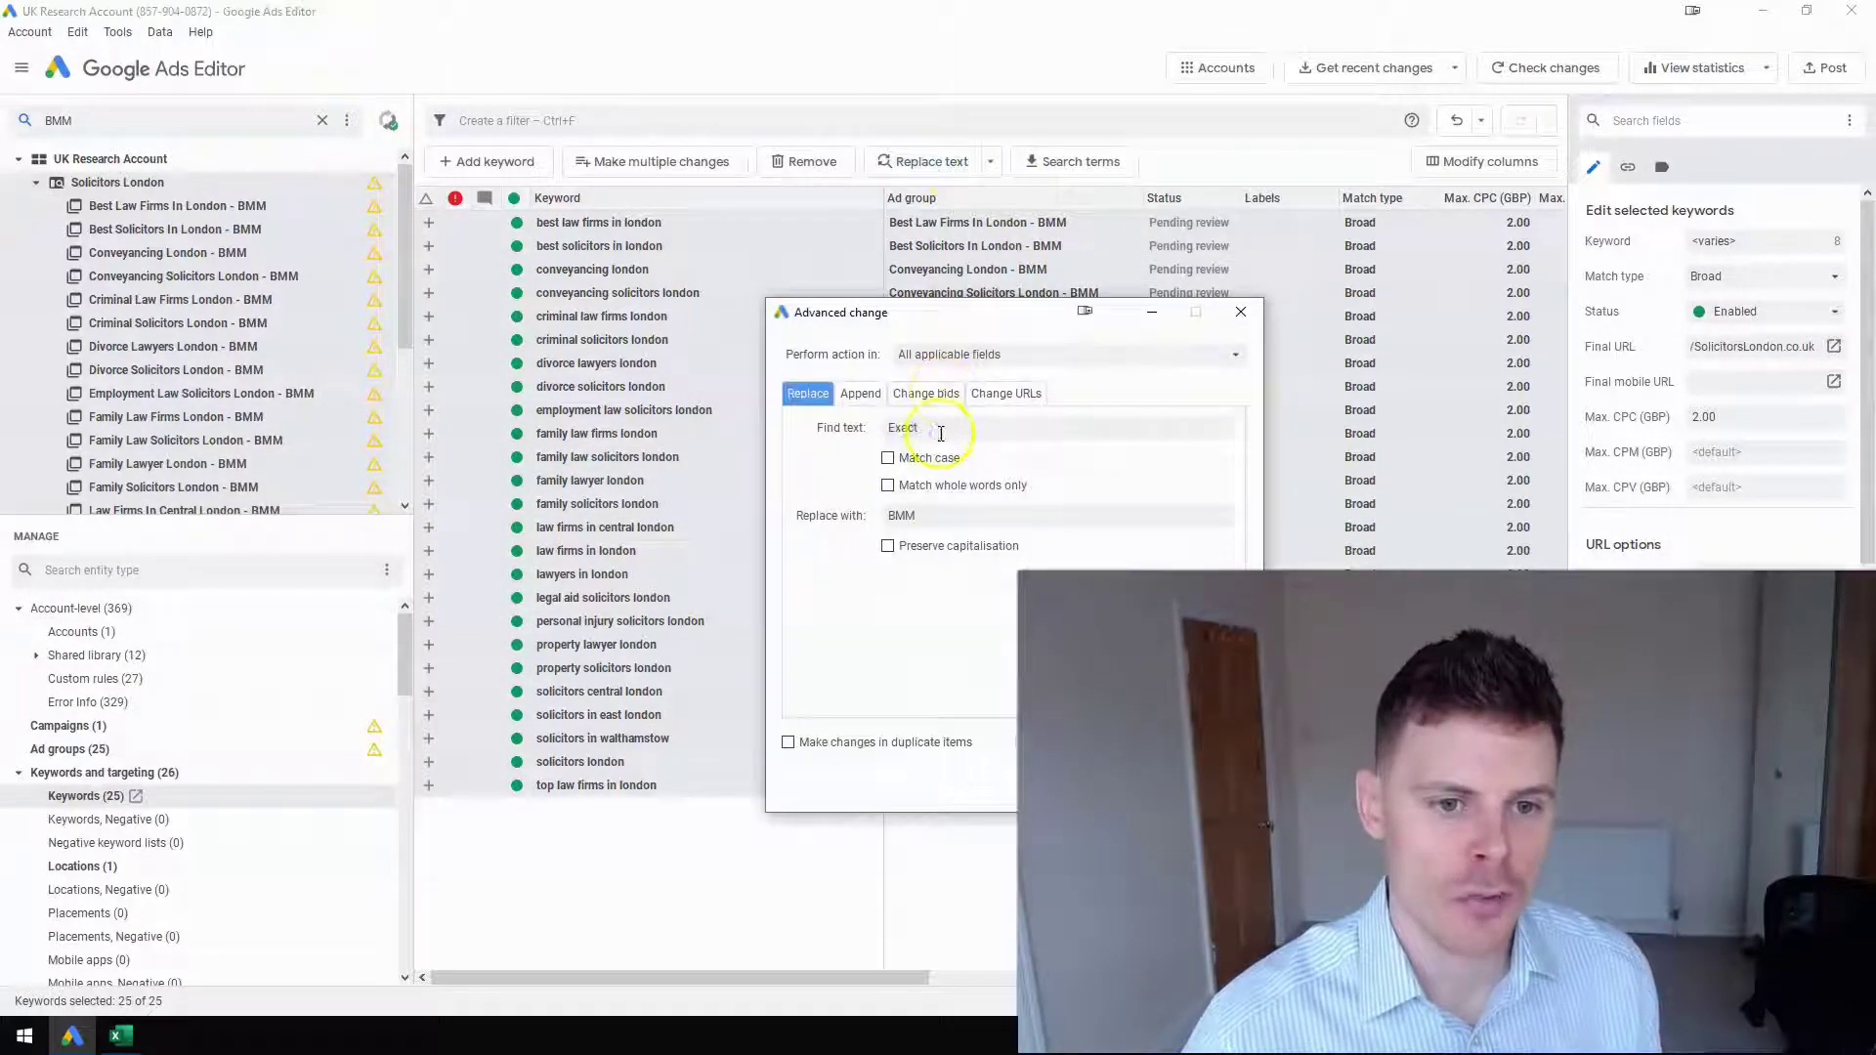
click(853, 431)
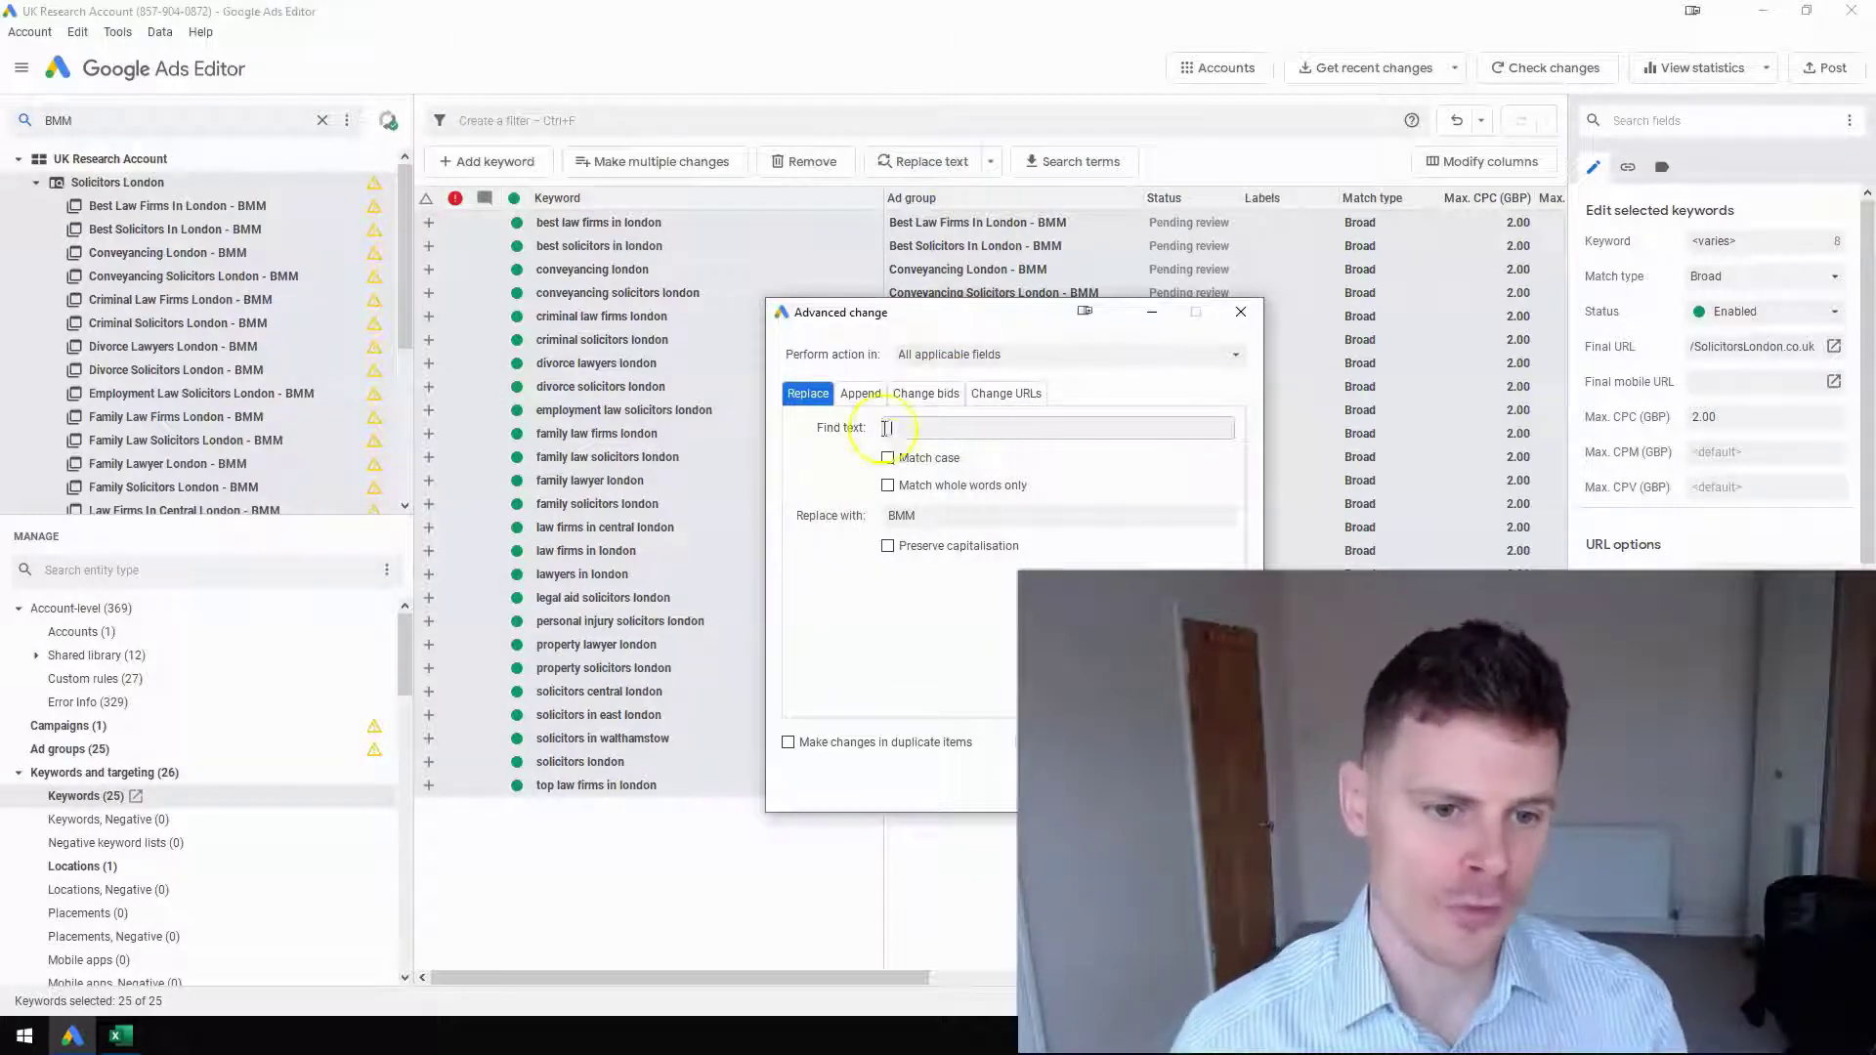
drag(924, 518, 887, 528)
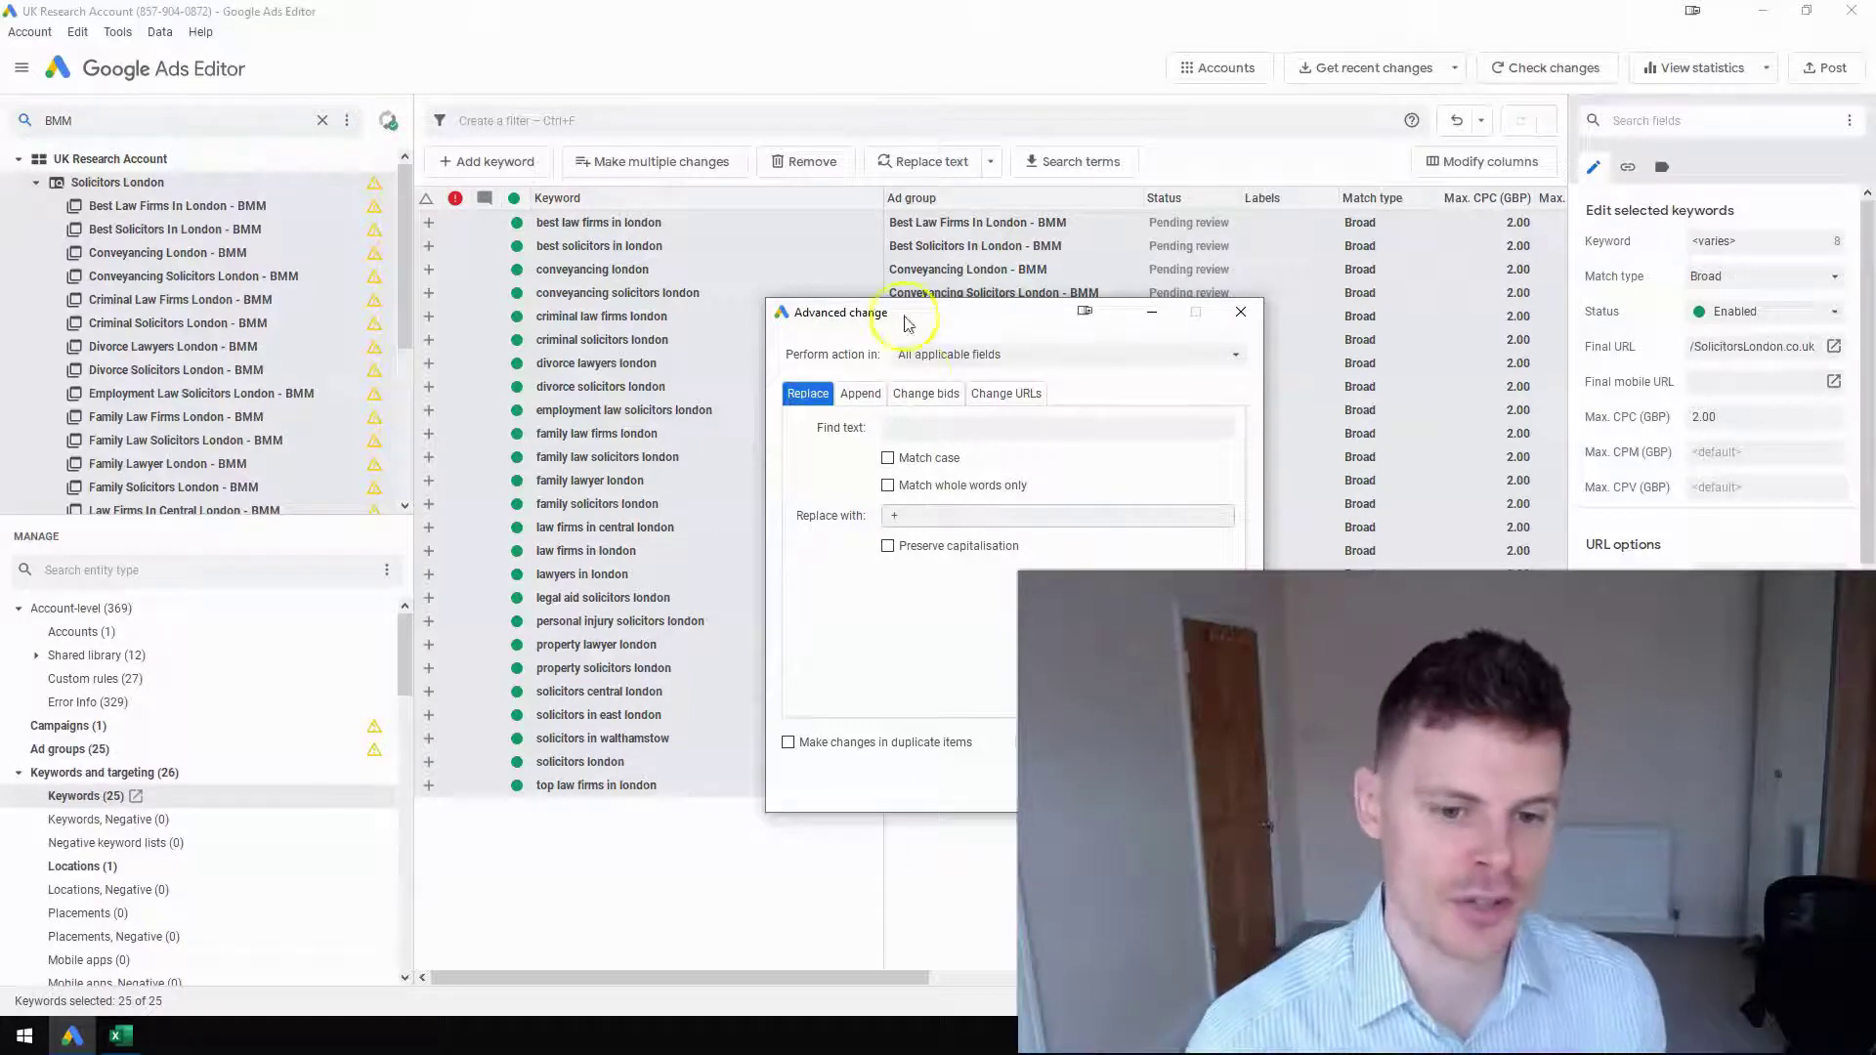
key(Return)
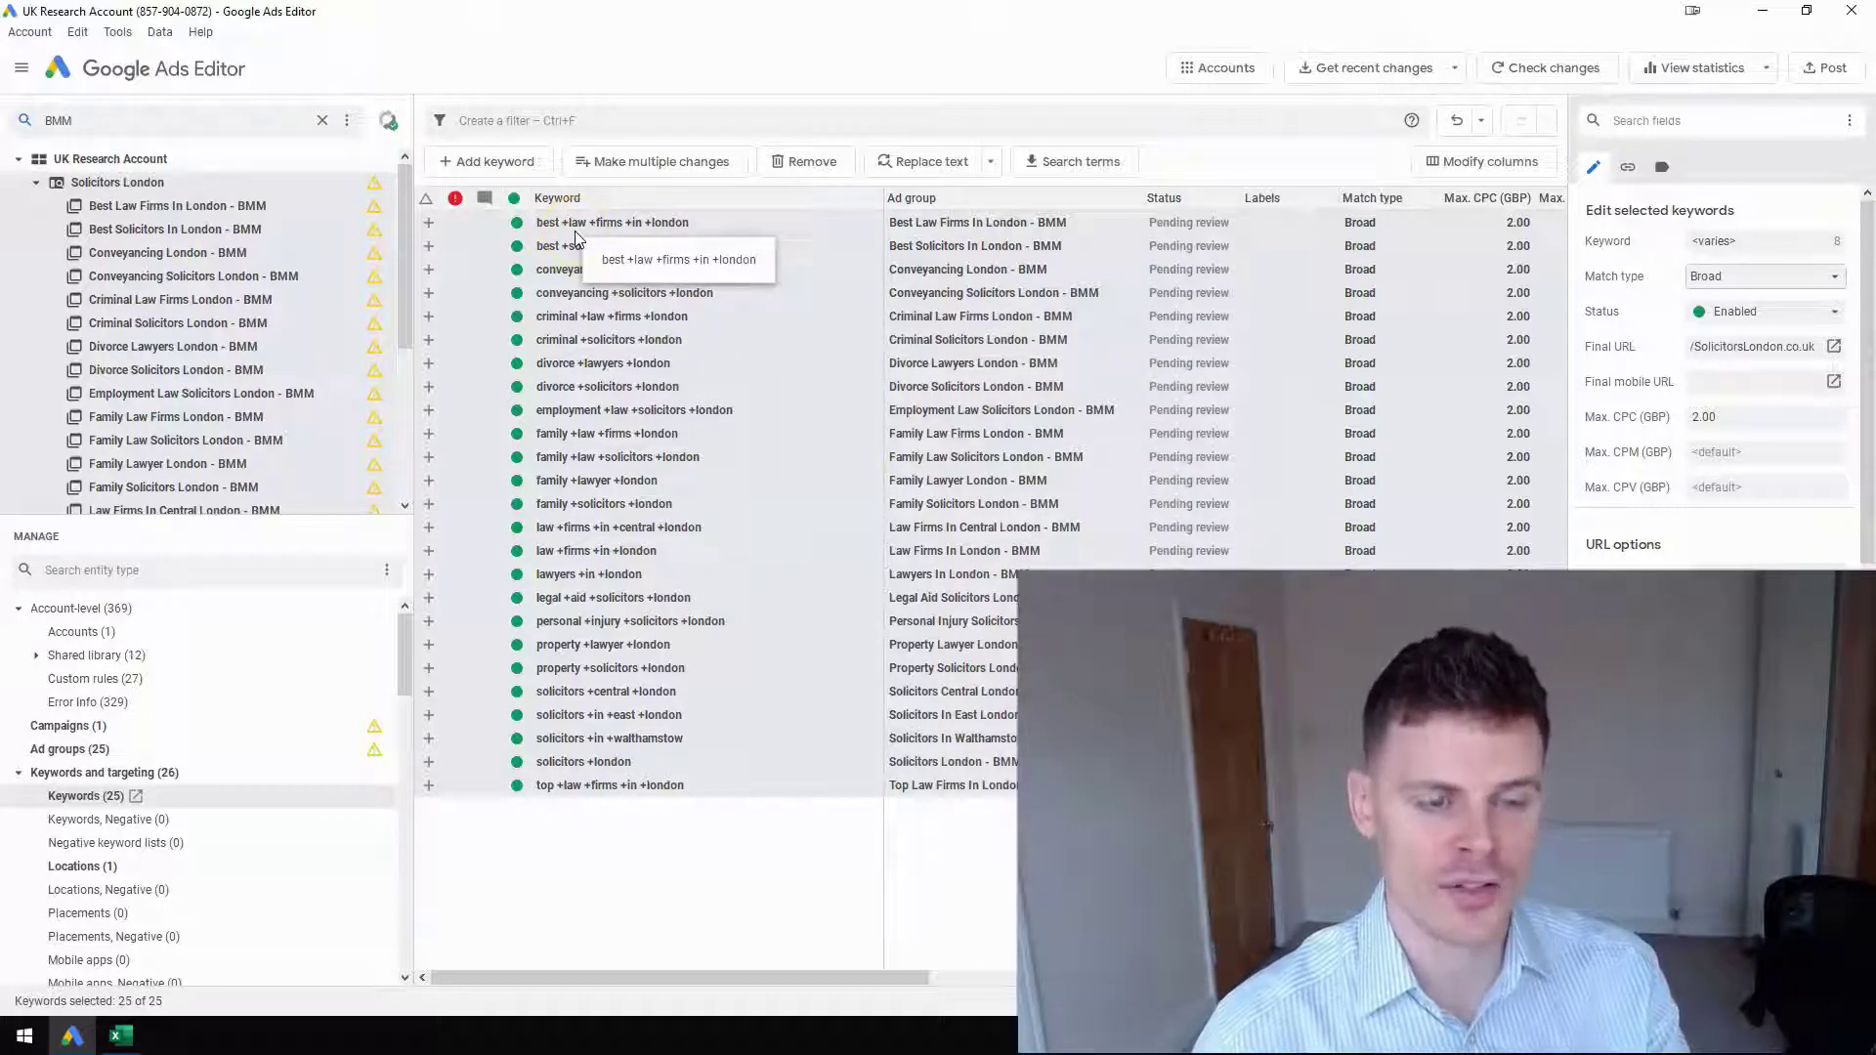
Step: Prepend '+' to every BMM keyword, then clear the BMM filter to show all 50 keywords
click(994, 164)
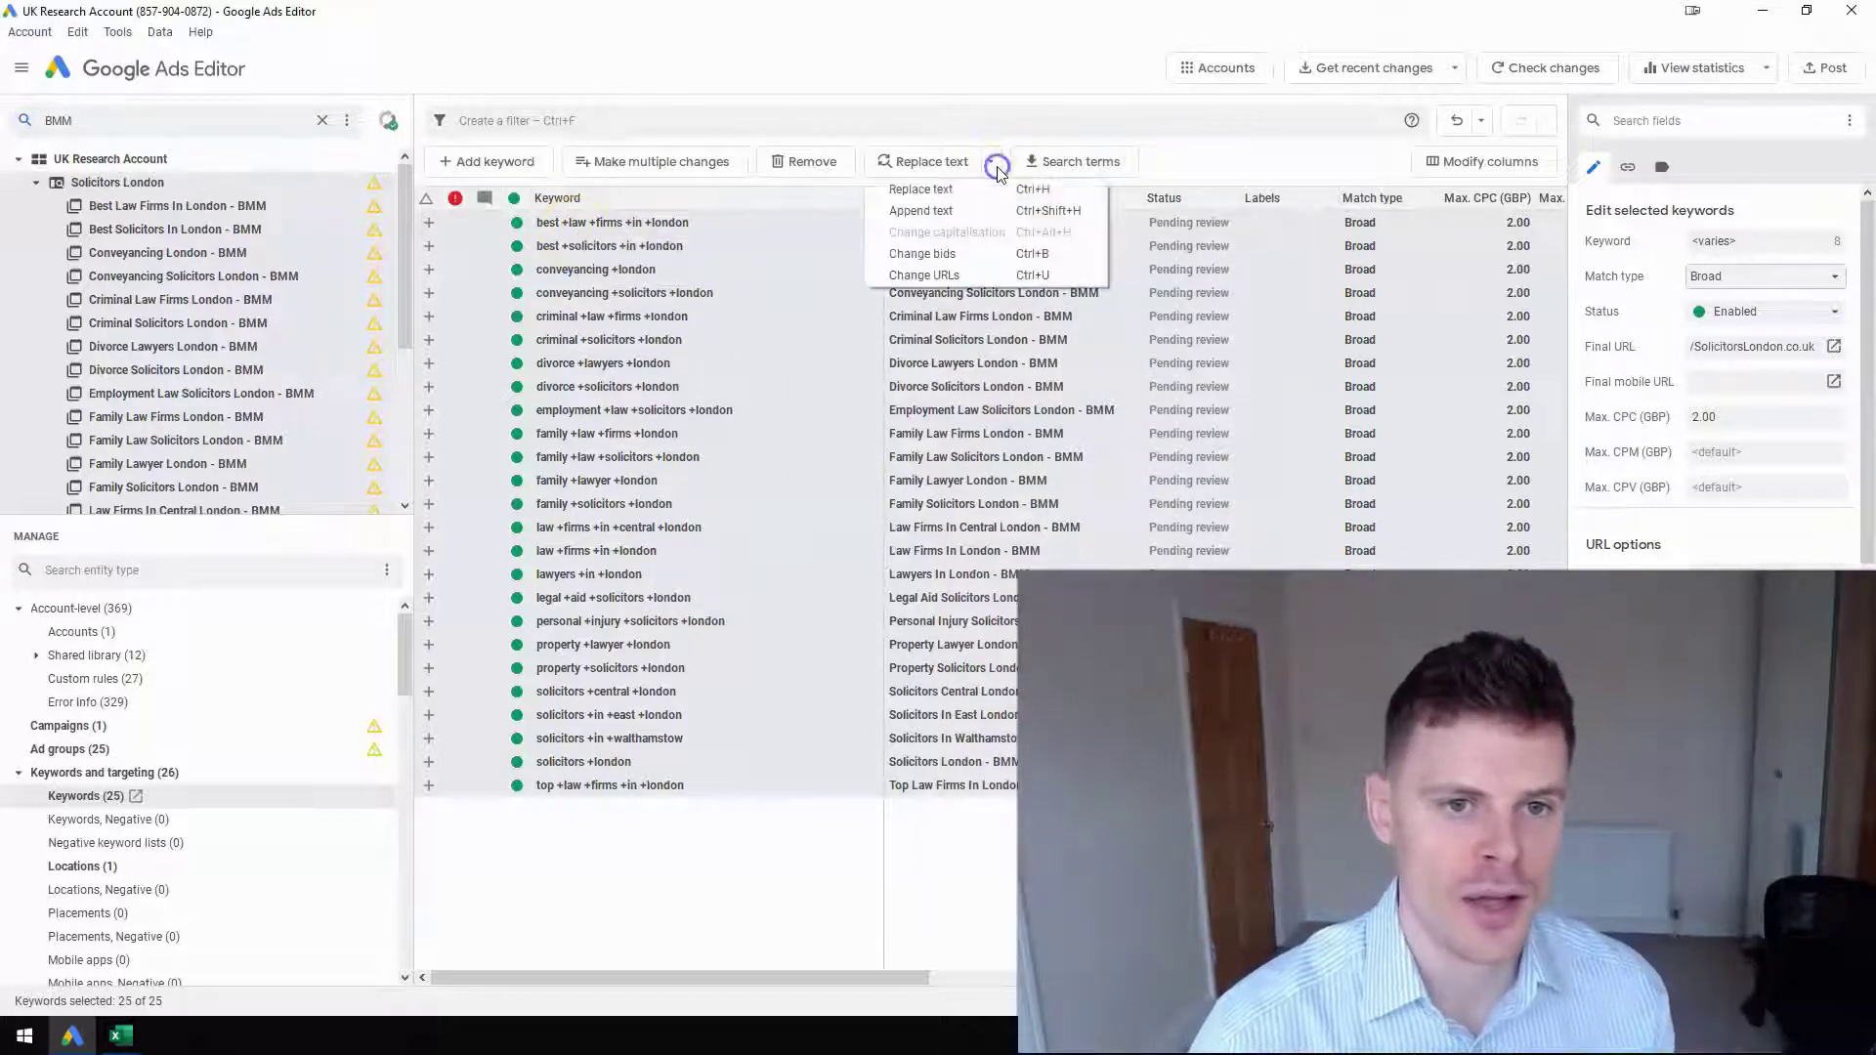
click(926, 210)
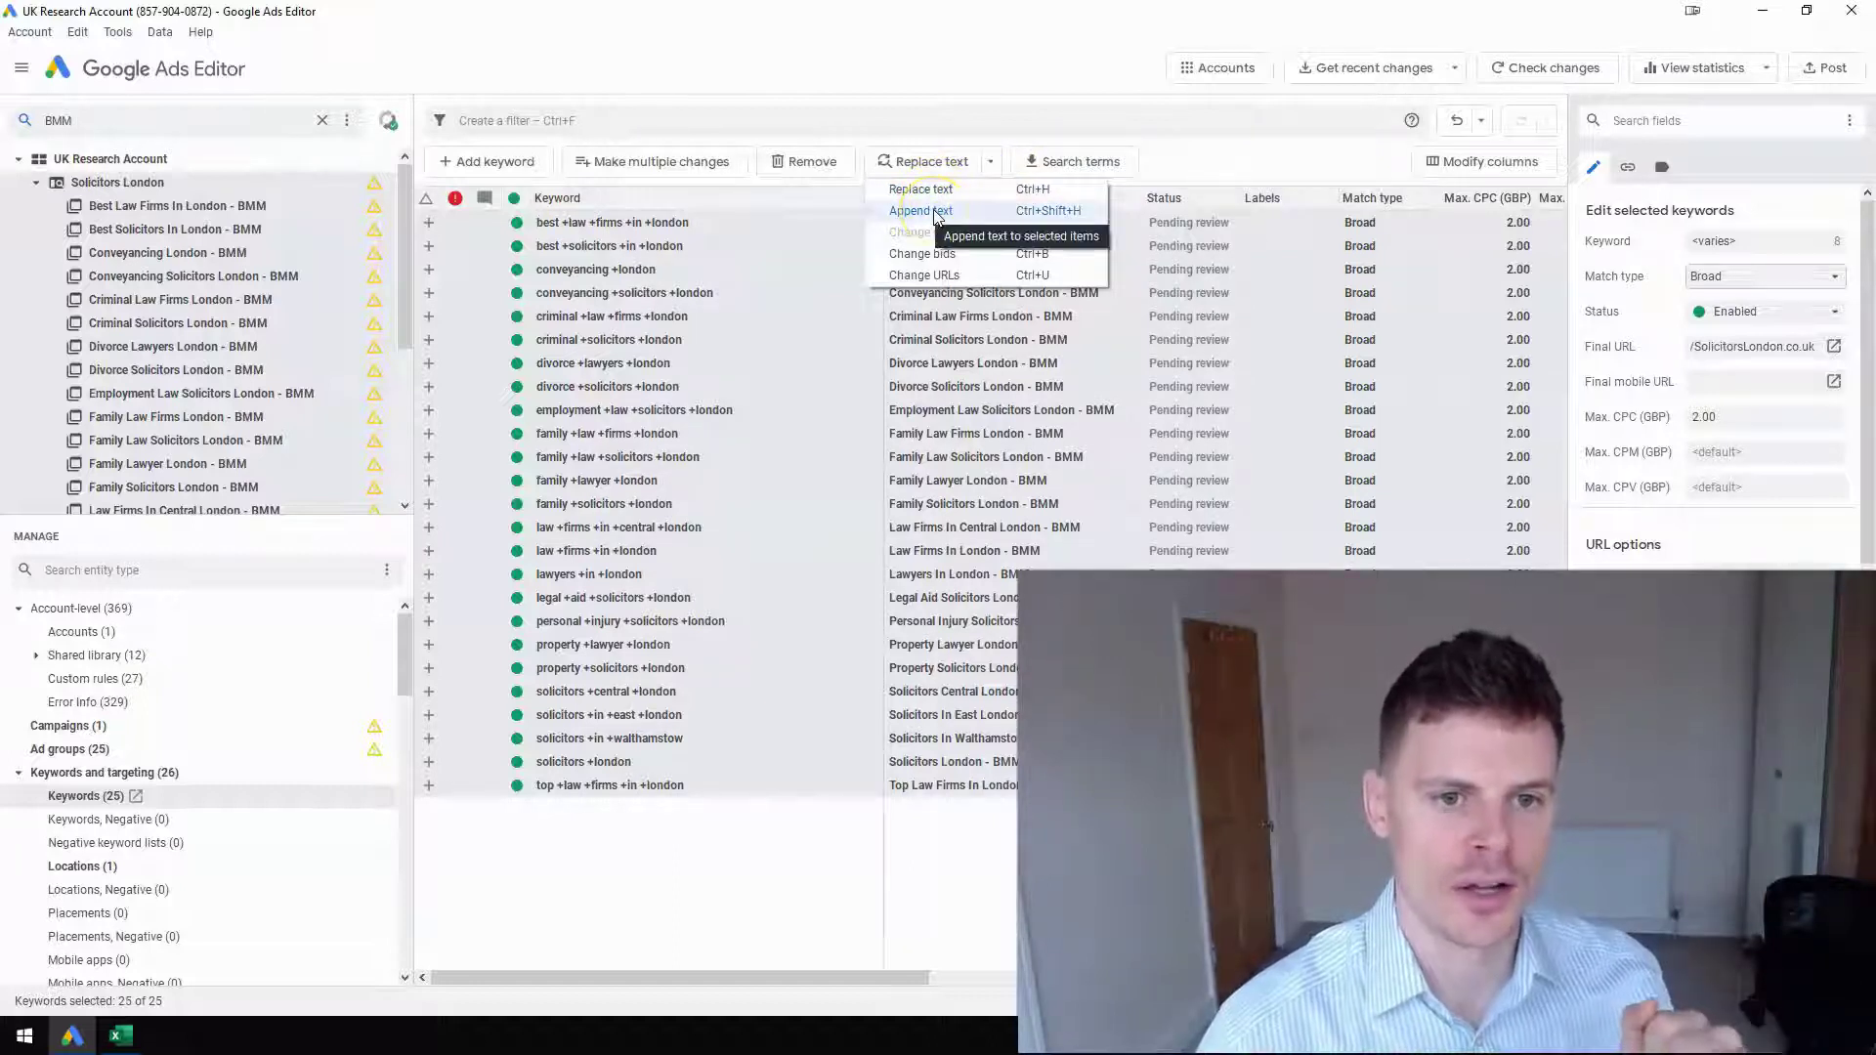
click(882, 466)
click(848, 426)
text(+)
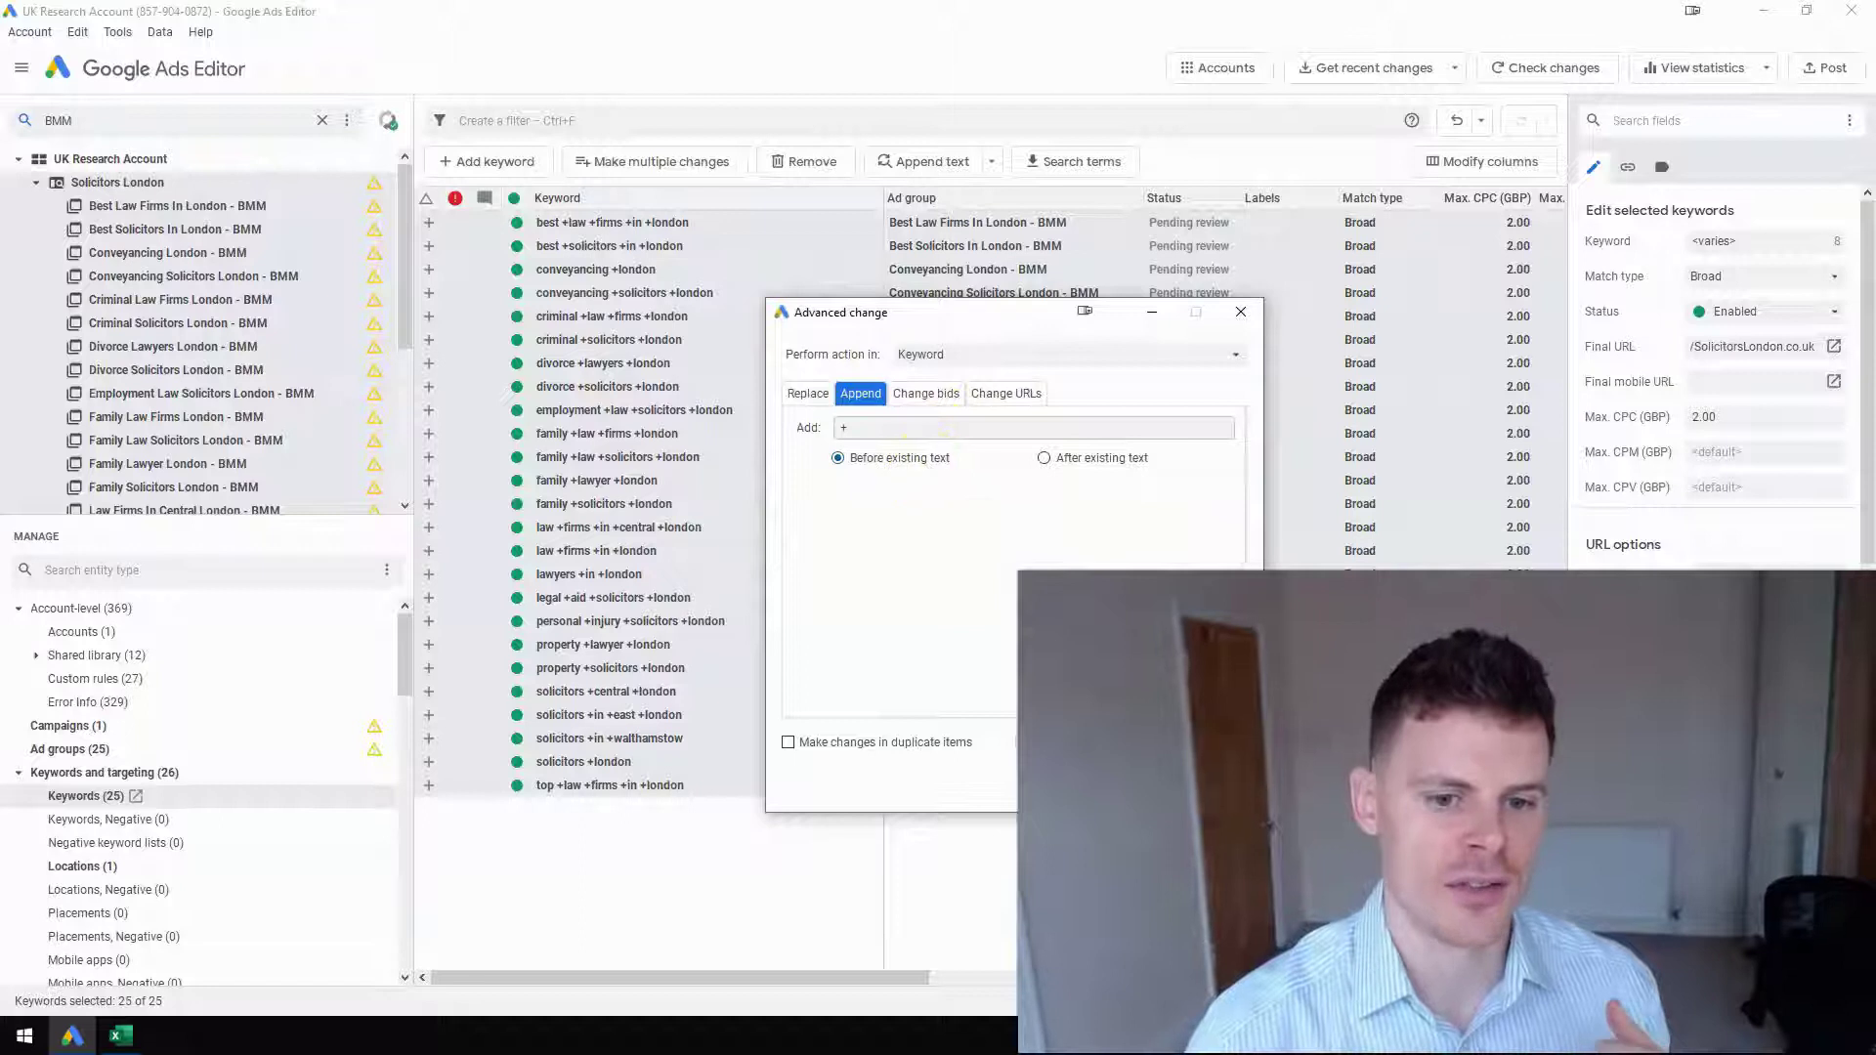
key(Return)
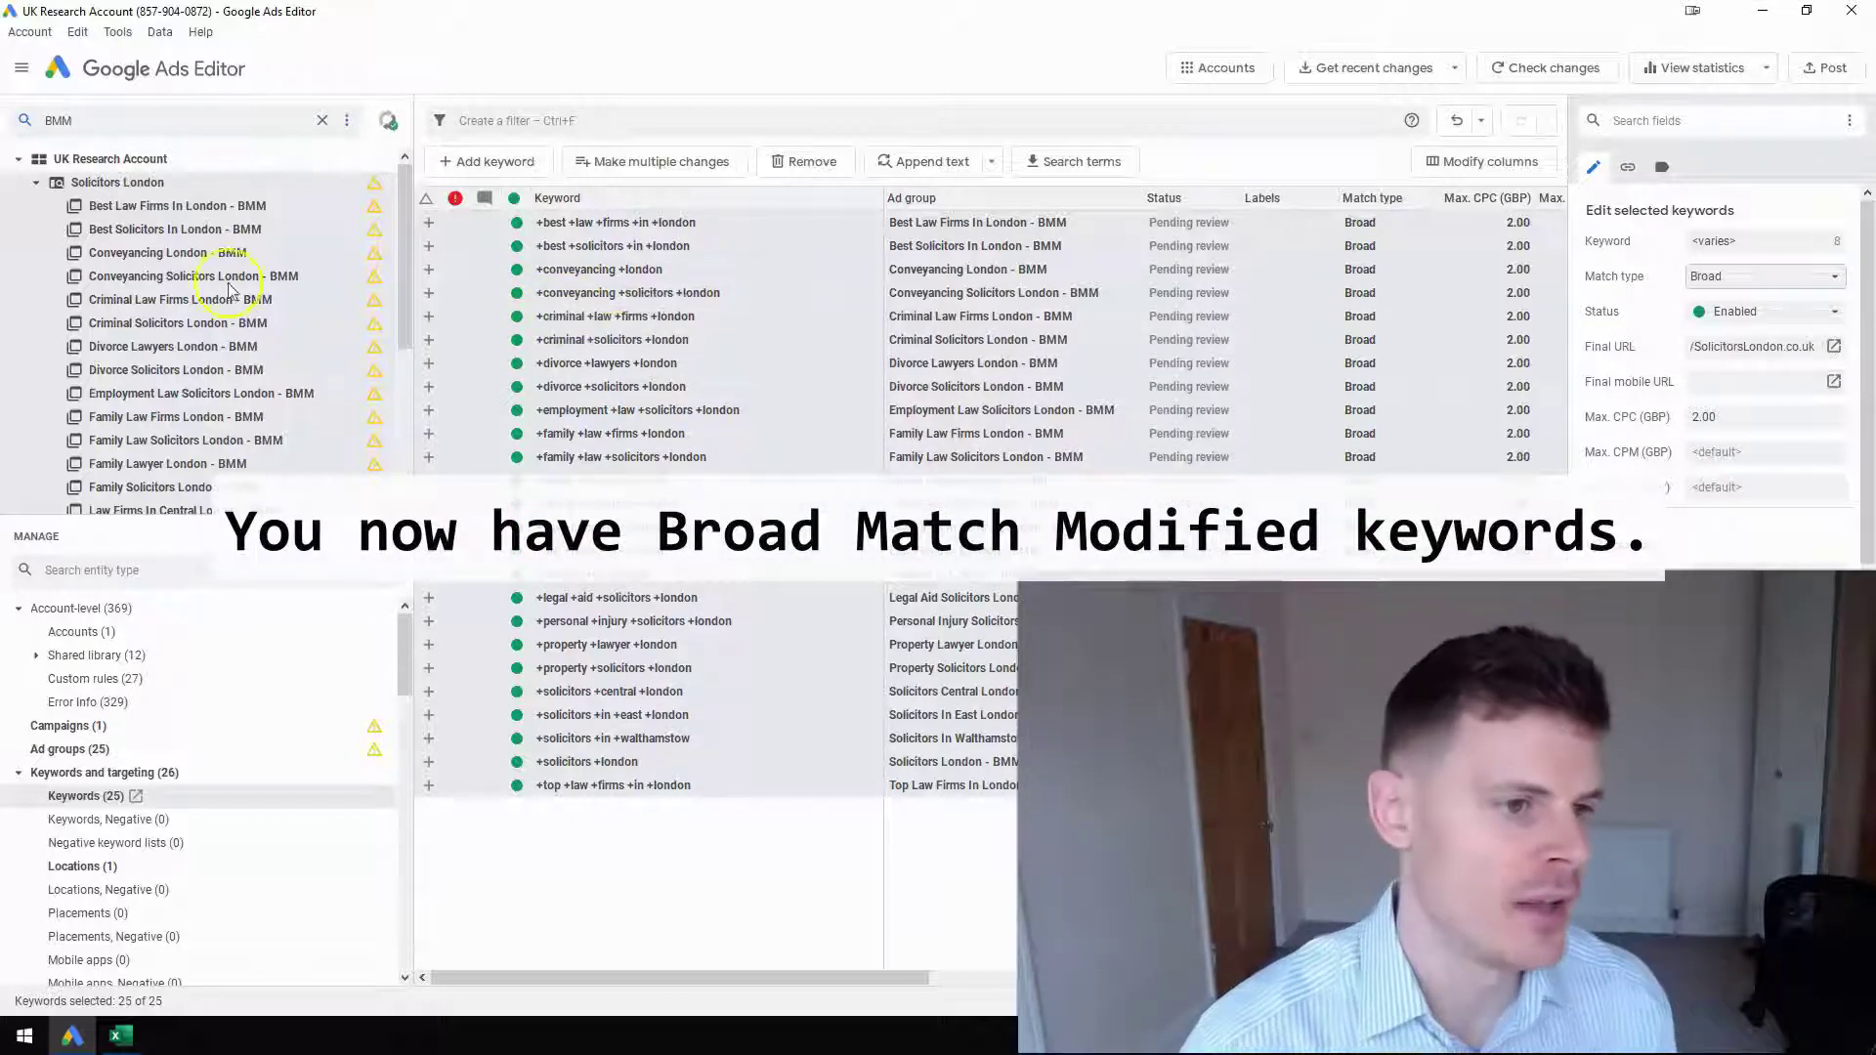
click(321, 120)
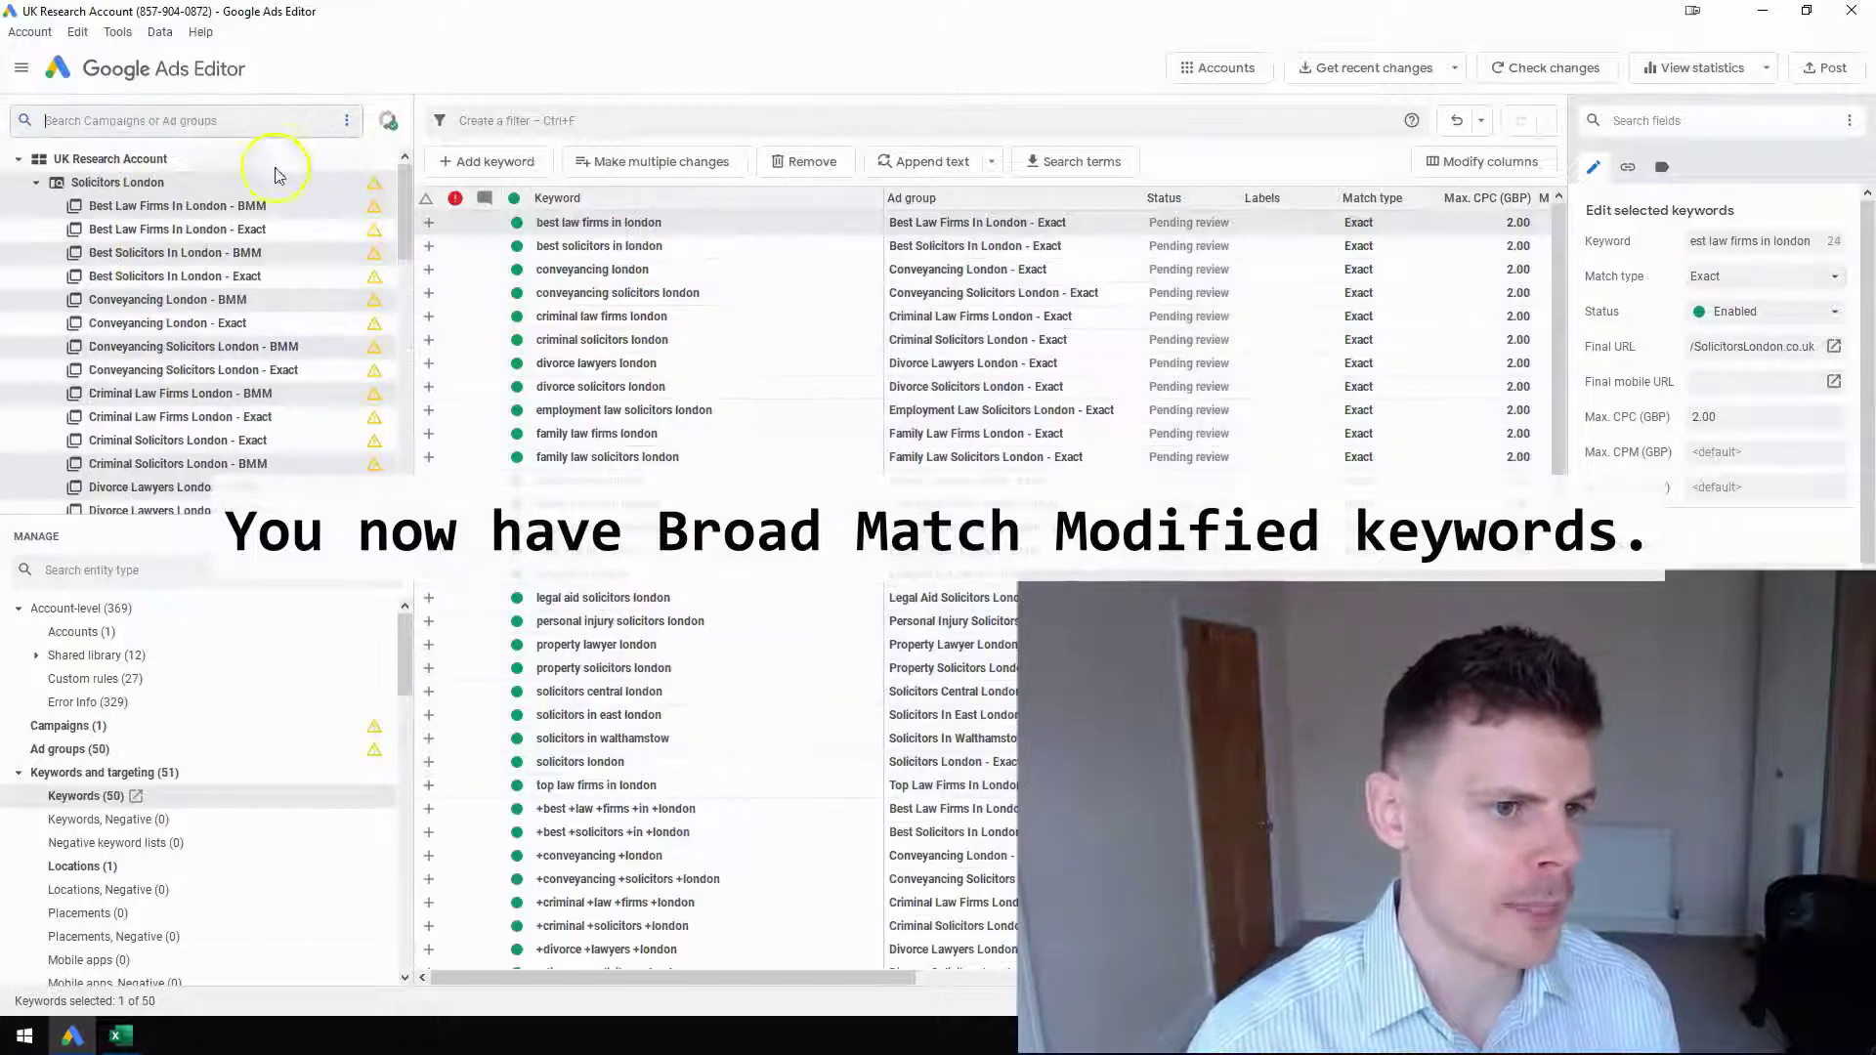
Step: Compare the keywords of the 'Best Law Firms In London' Exact and BMM ad groups
click(178, 230)
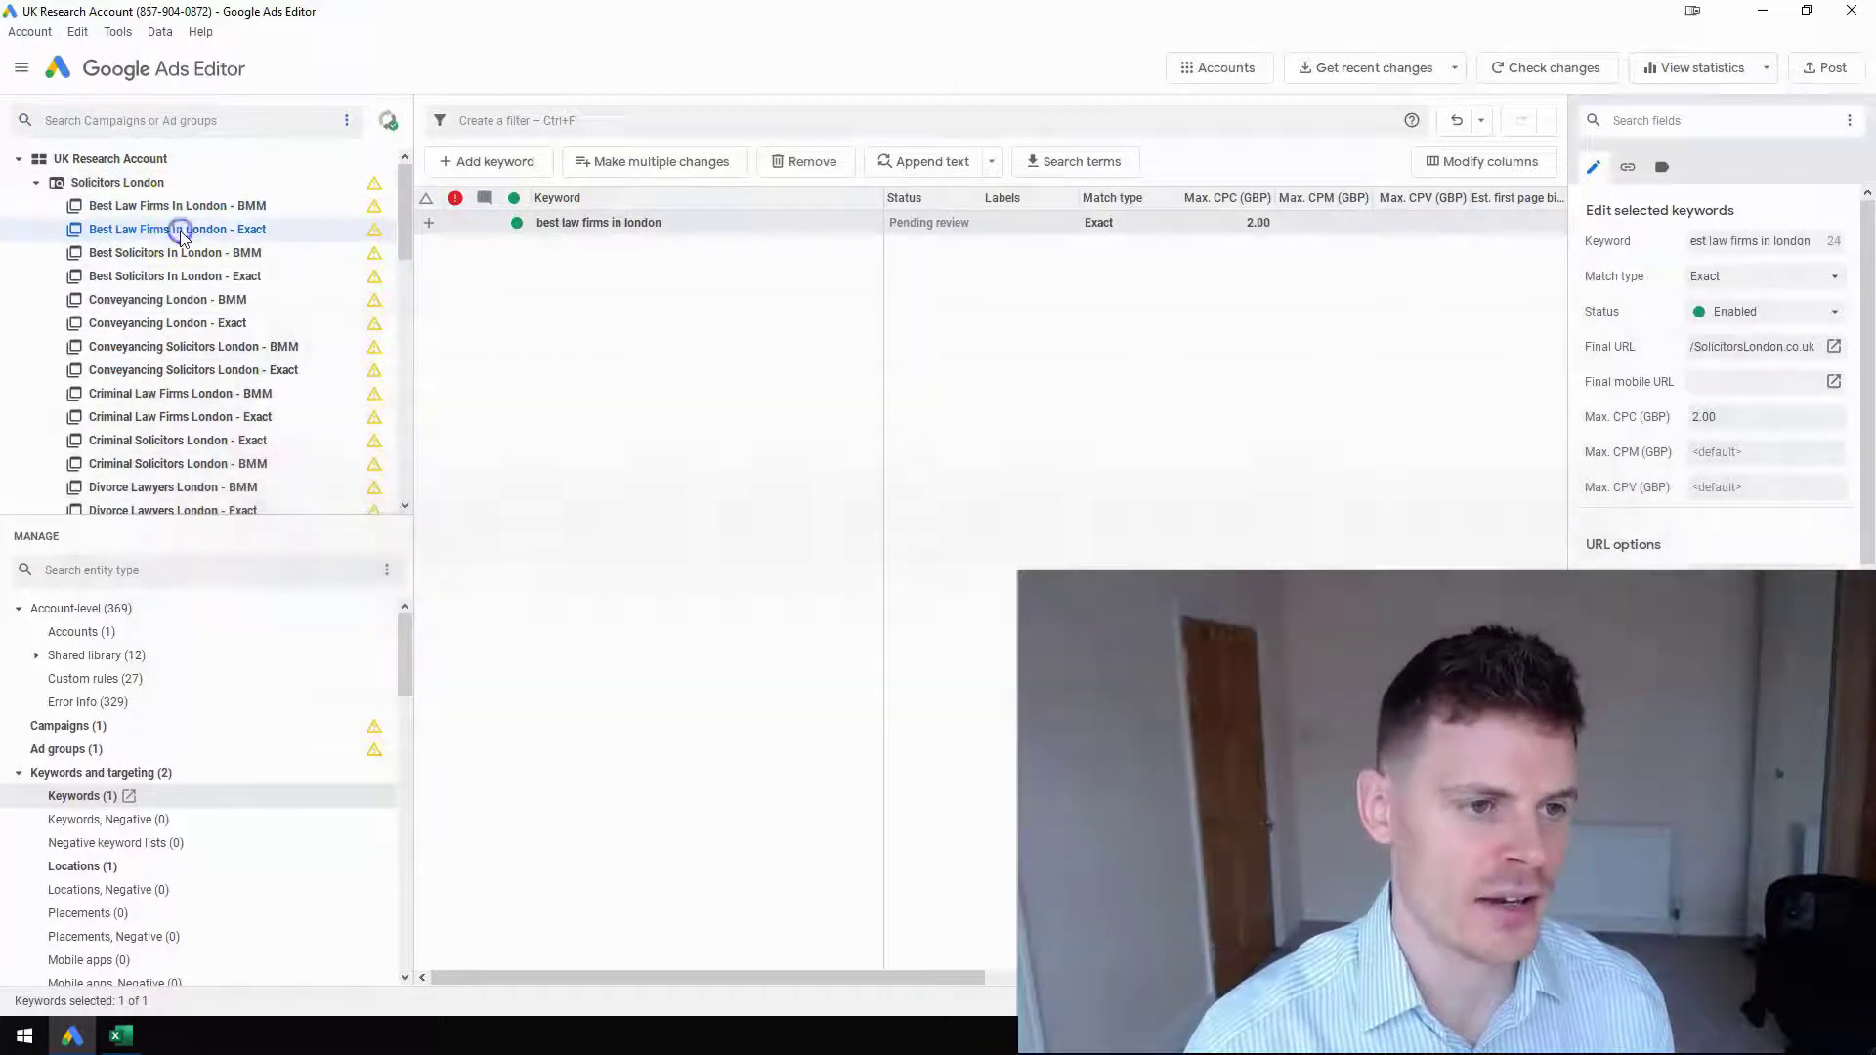
click(200, 207)
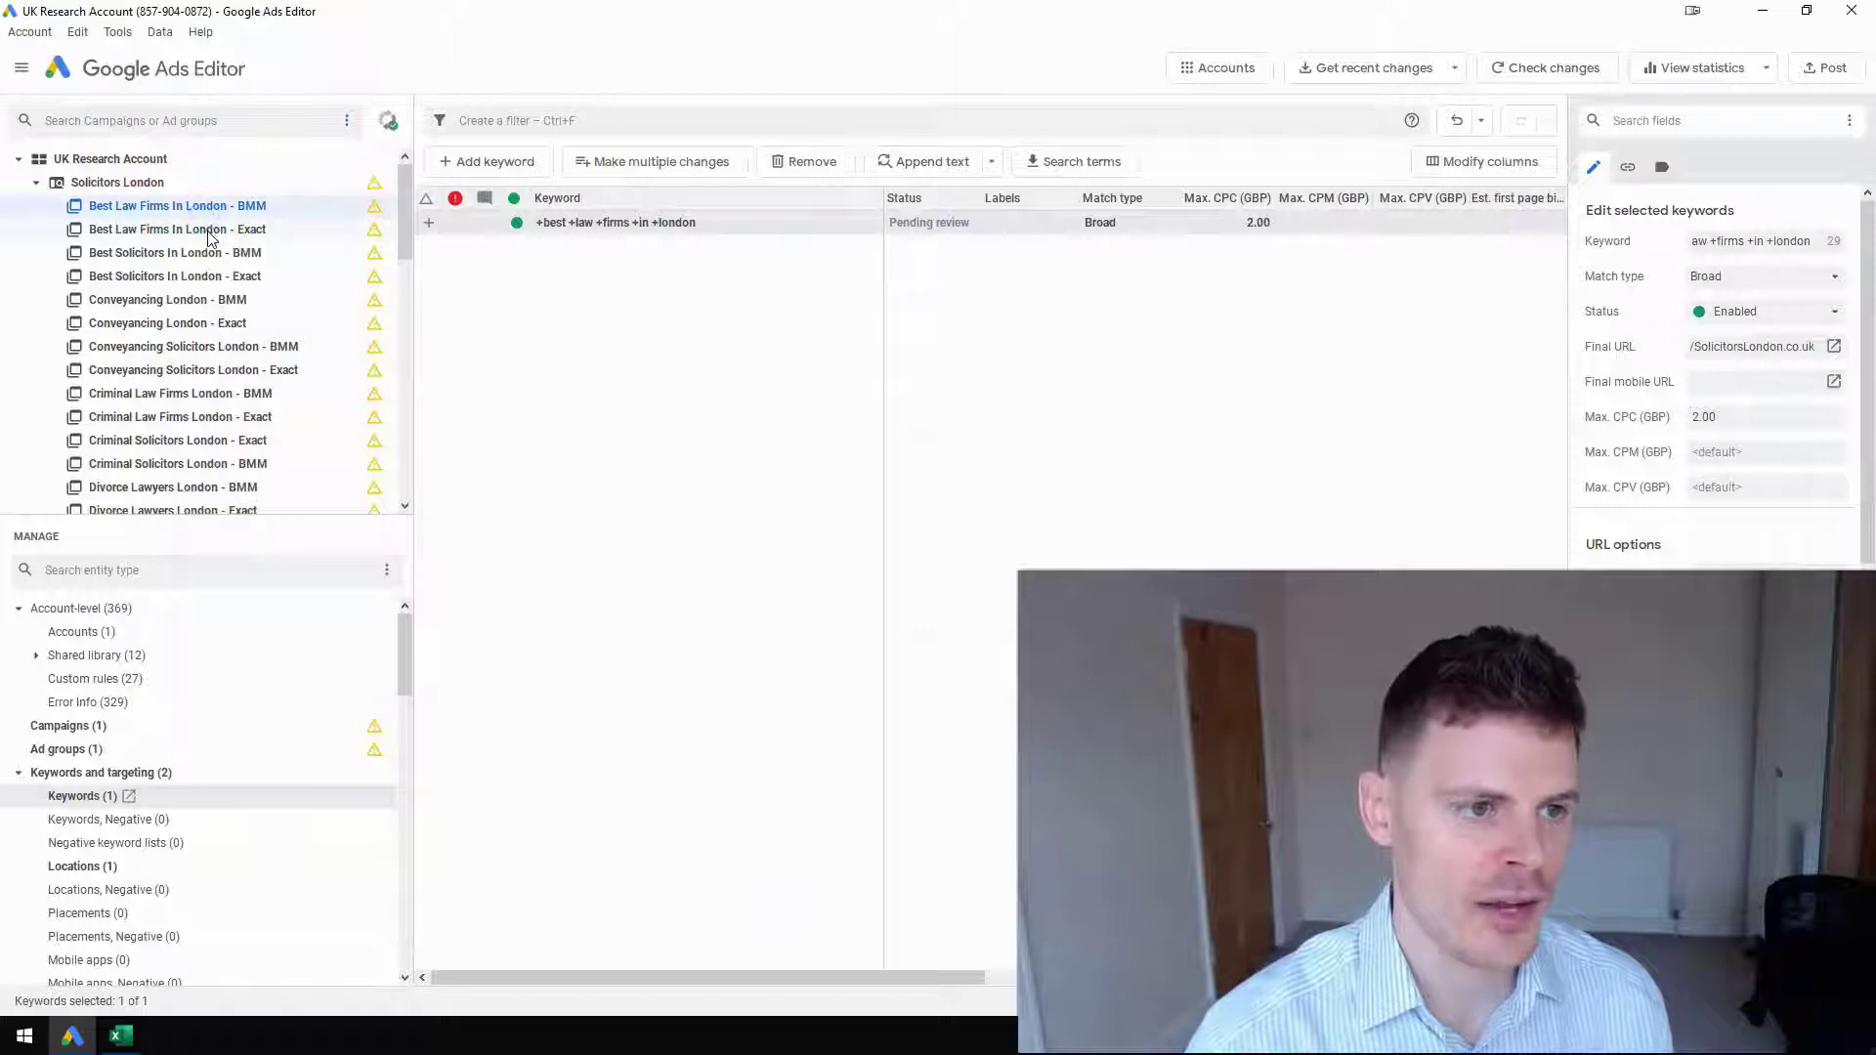
click(209, 233)
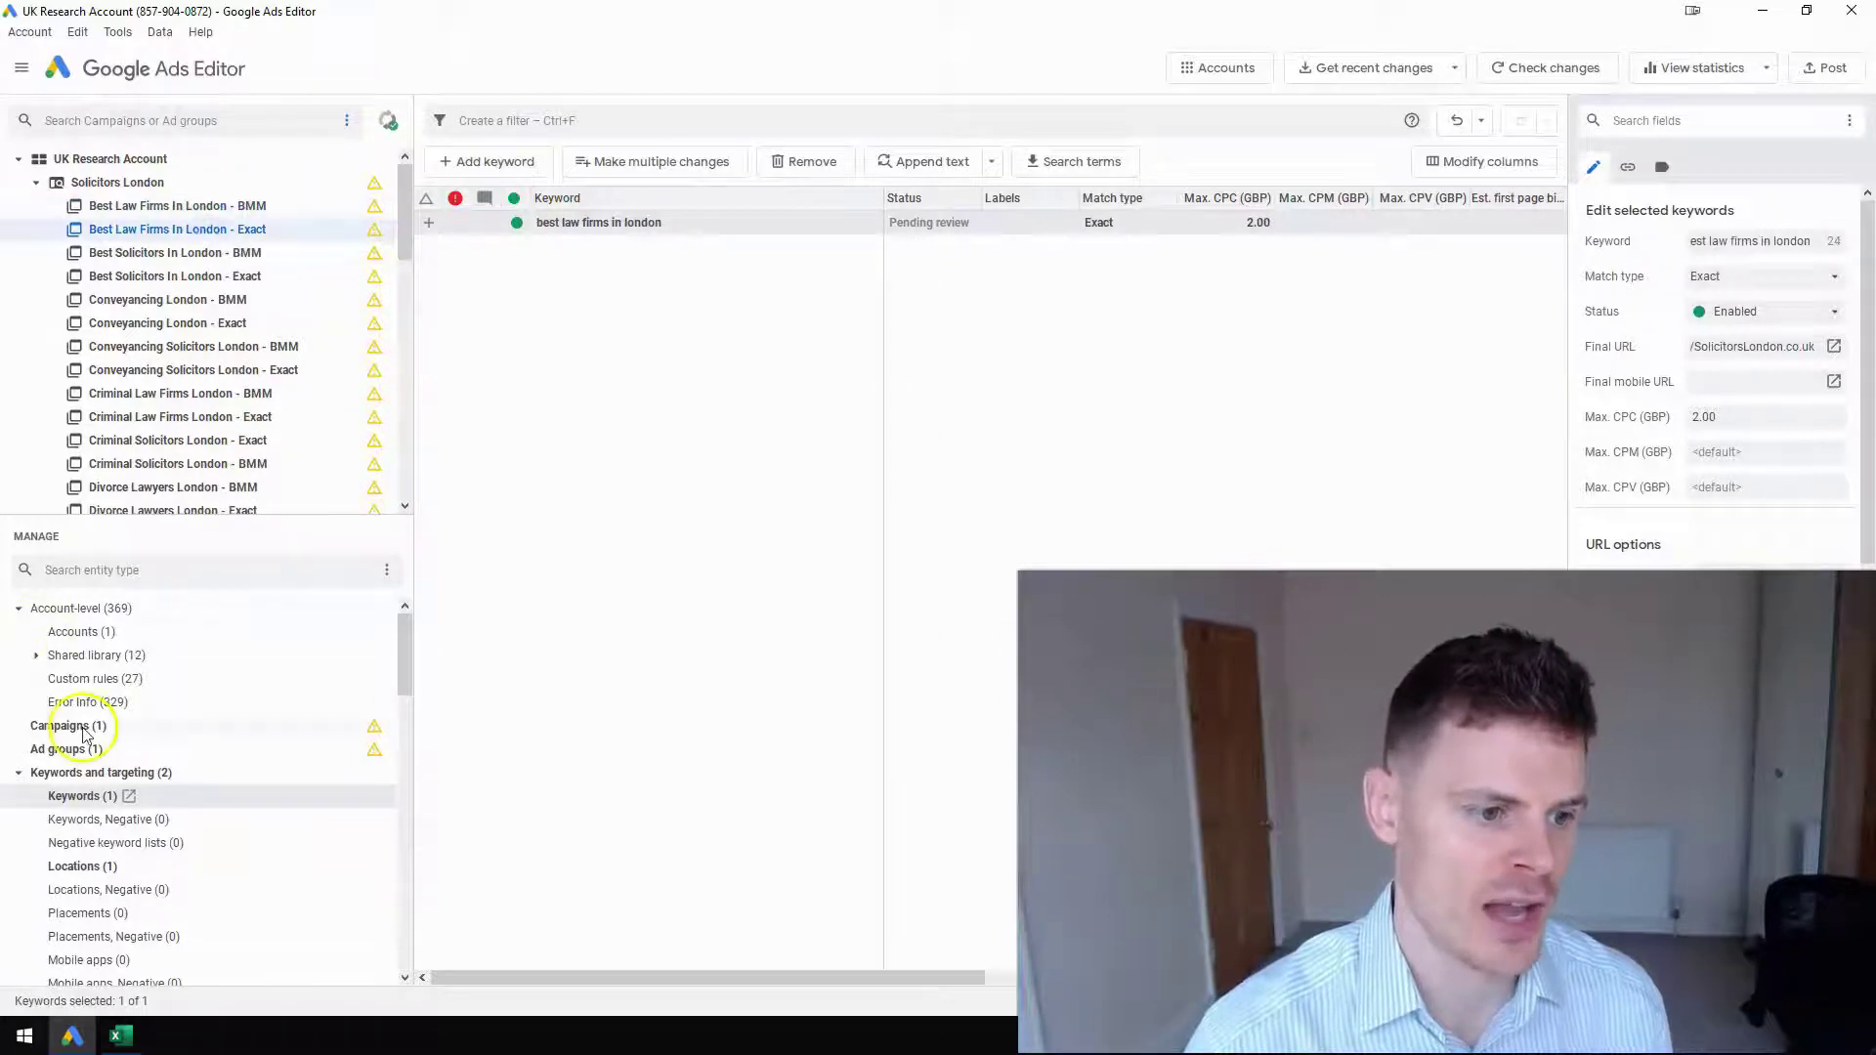
Step: Show the expanded text ads for the whole Solicitors London campaign
click(19, 772)
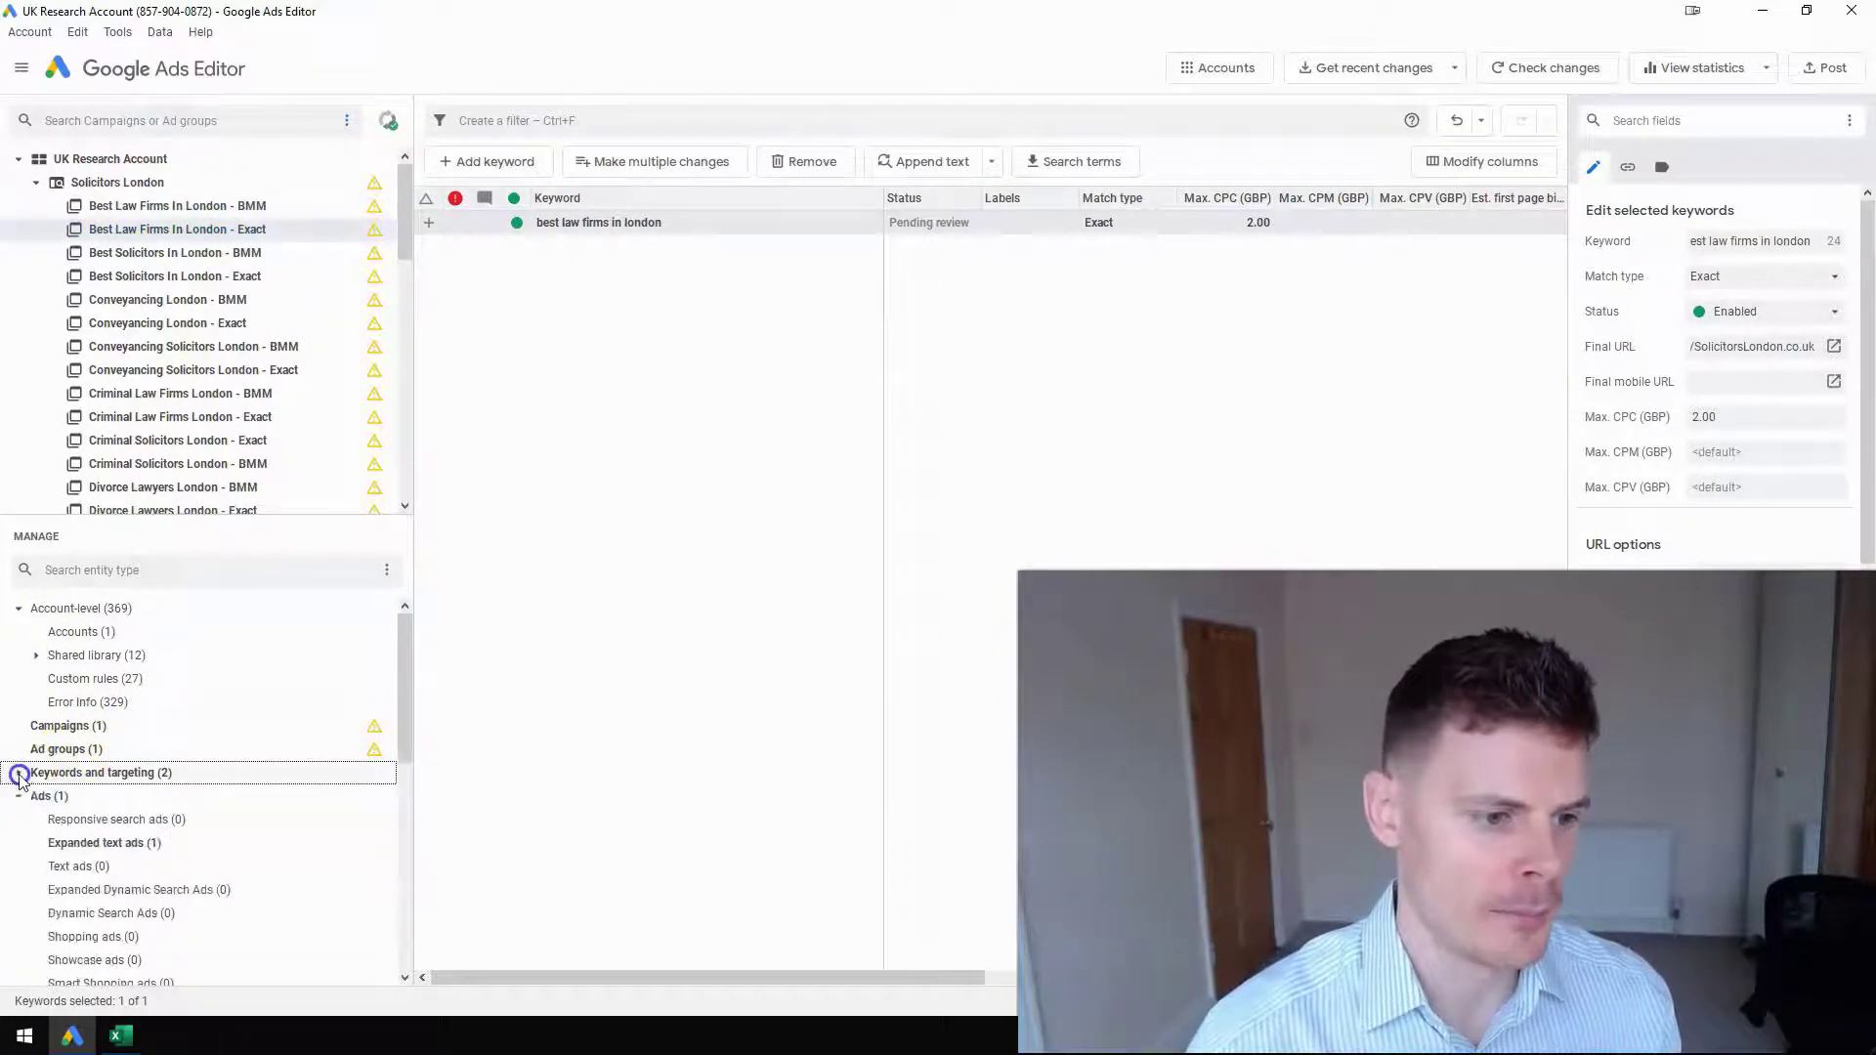
click(66, 844)
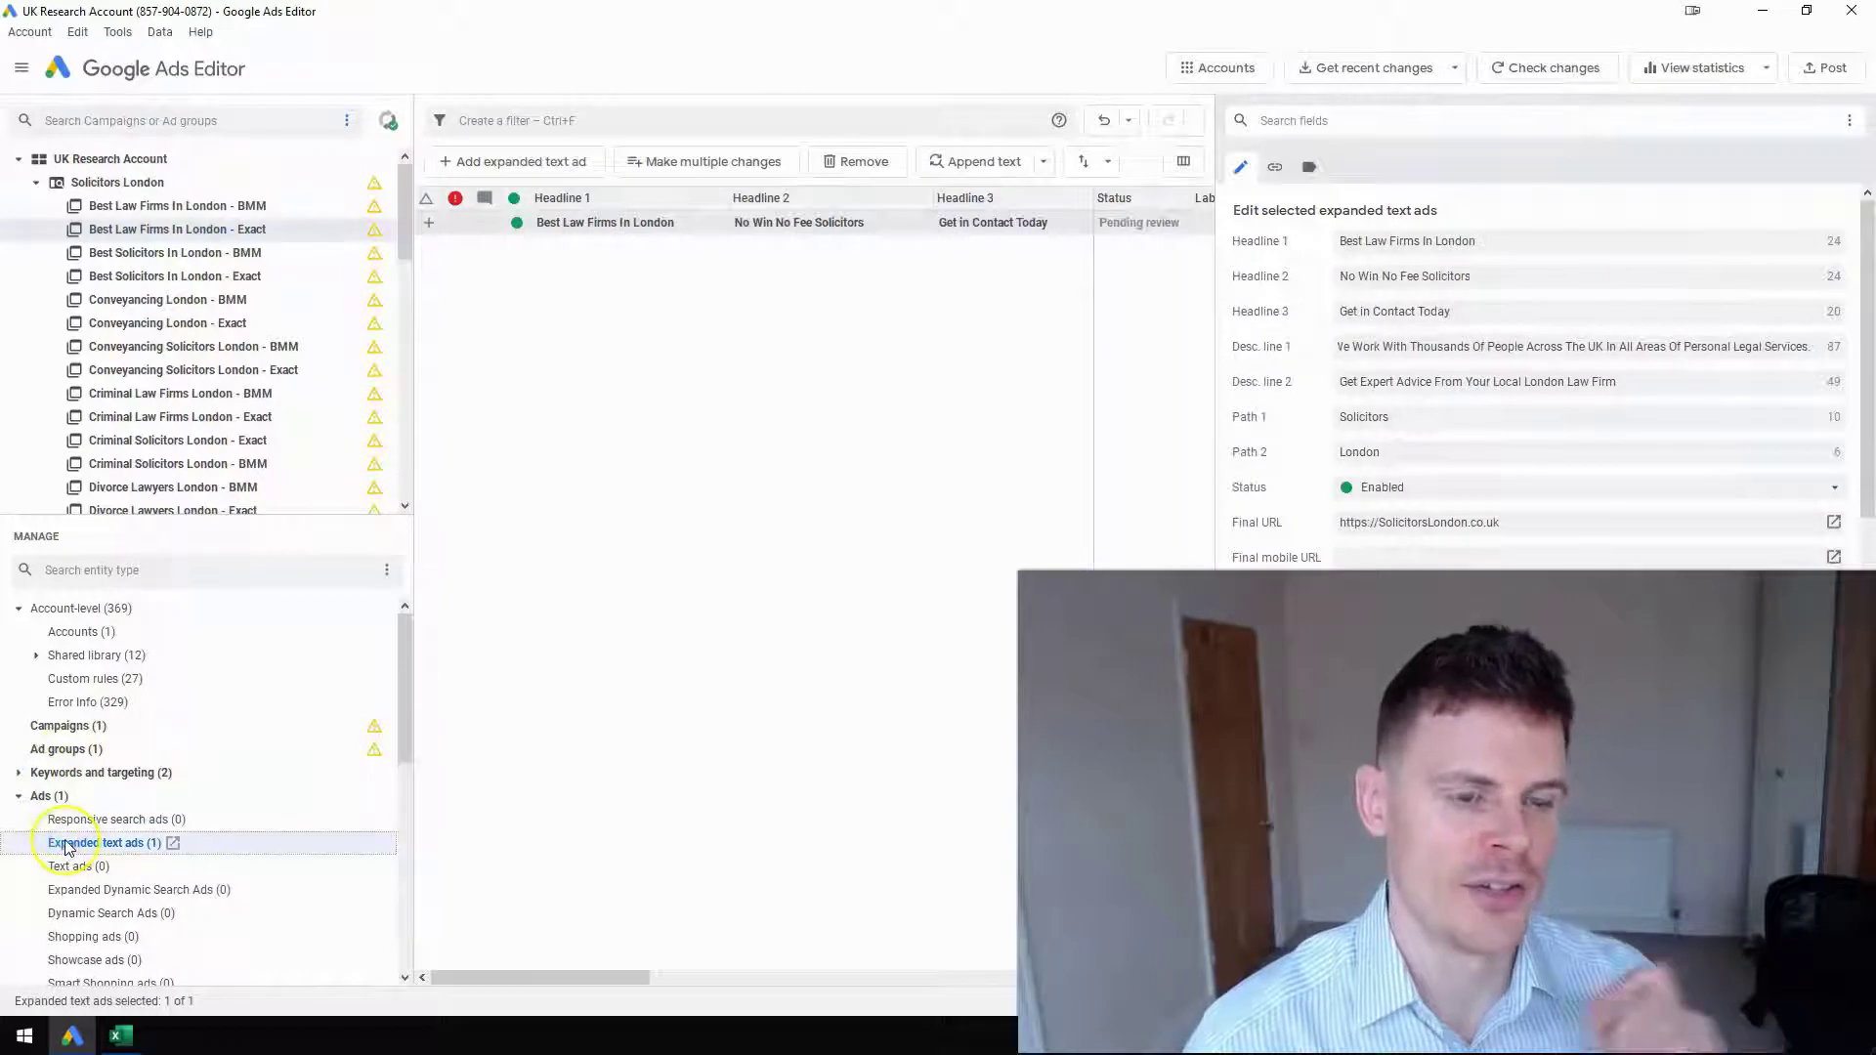
click(211, 208)
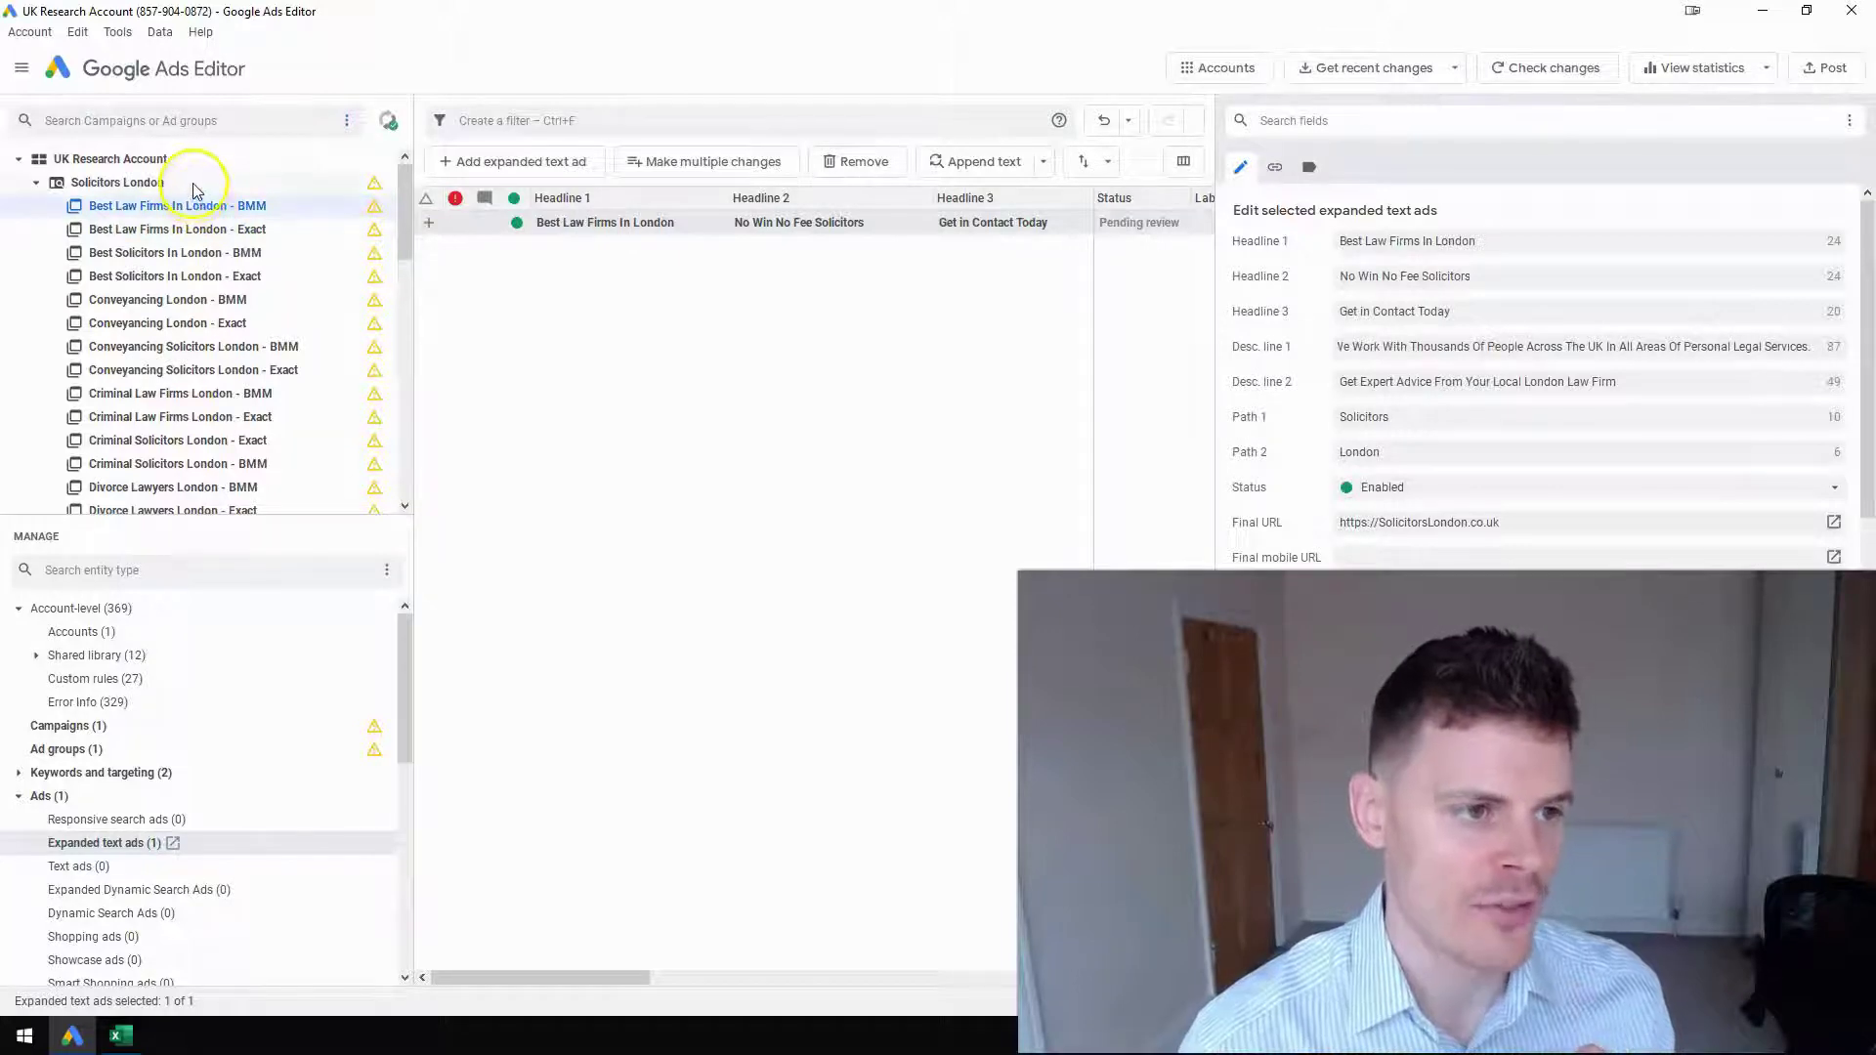
click(193, 183)
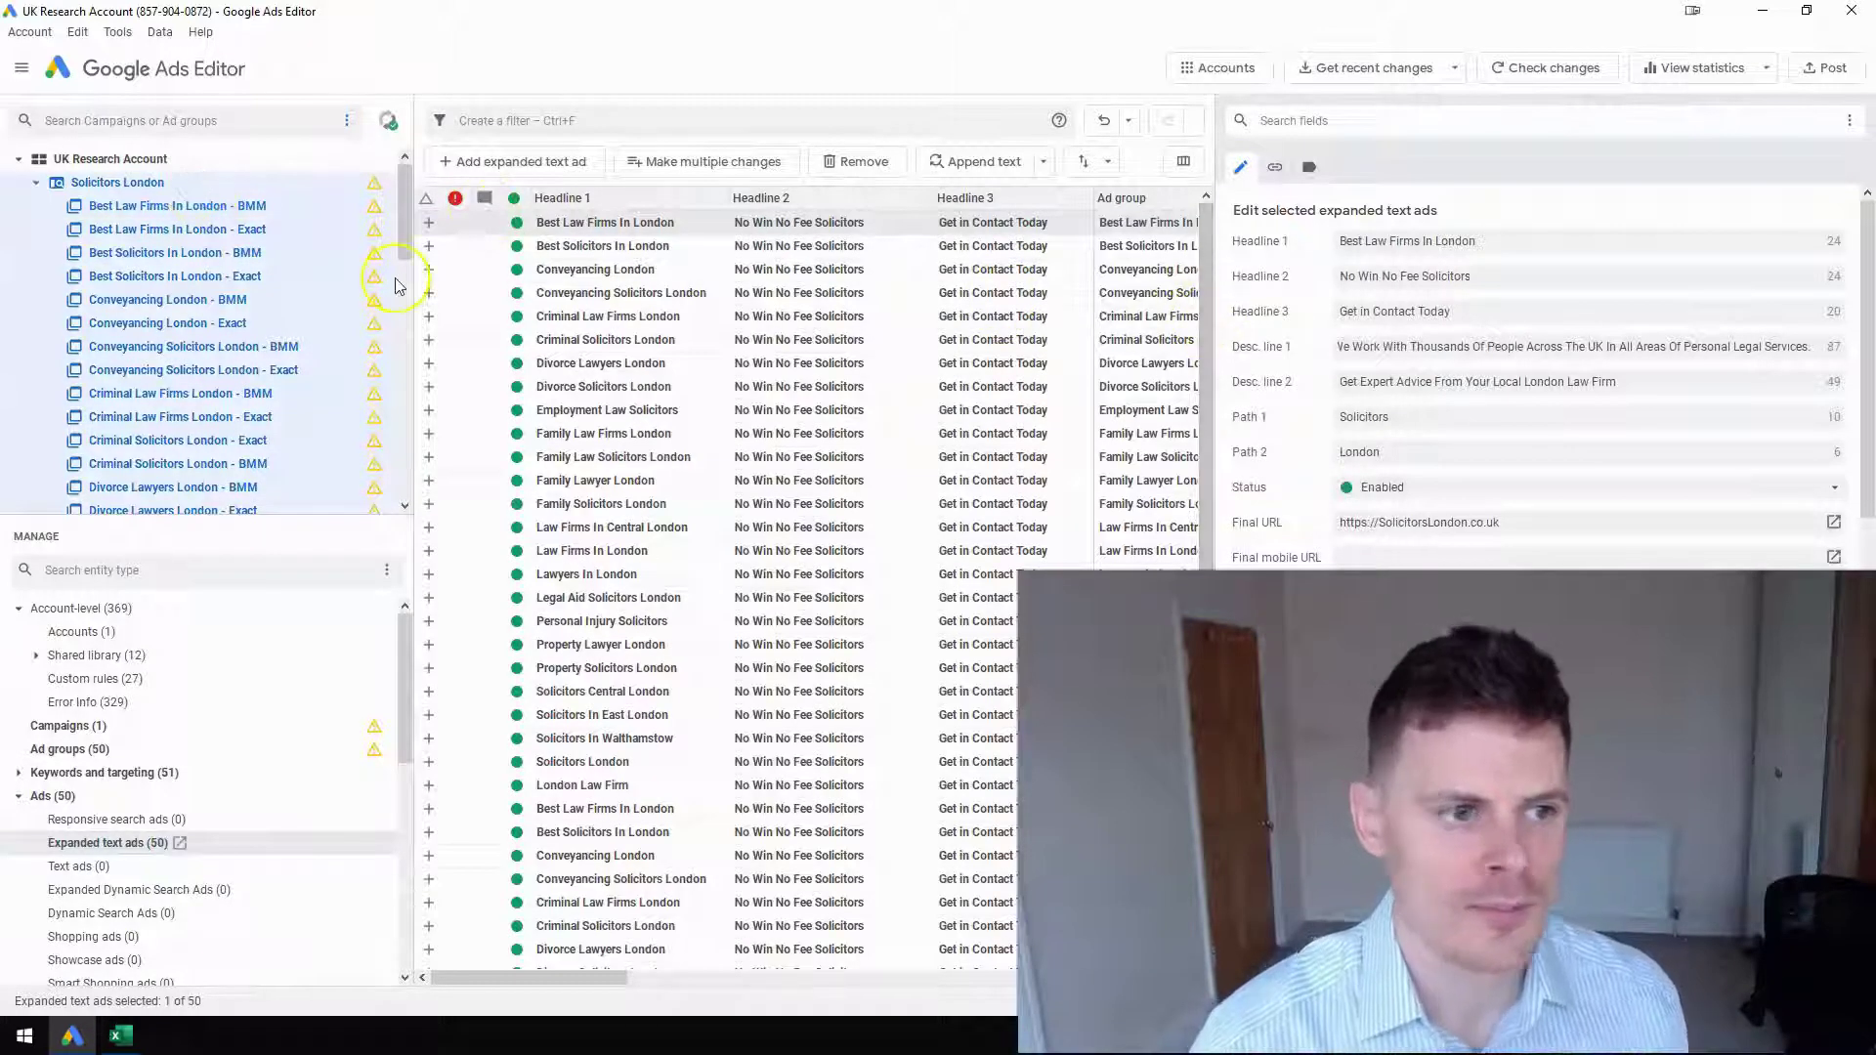